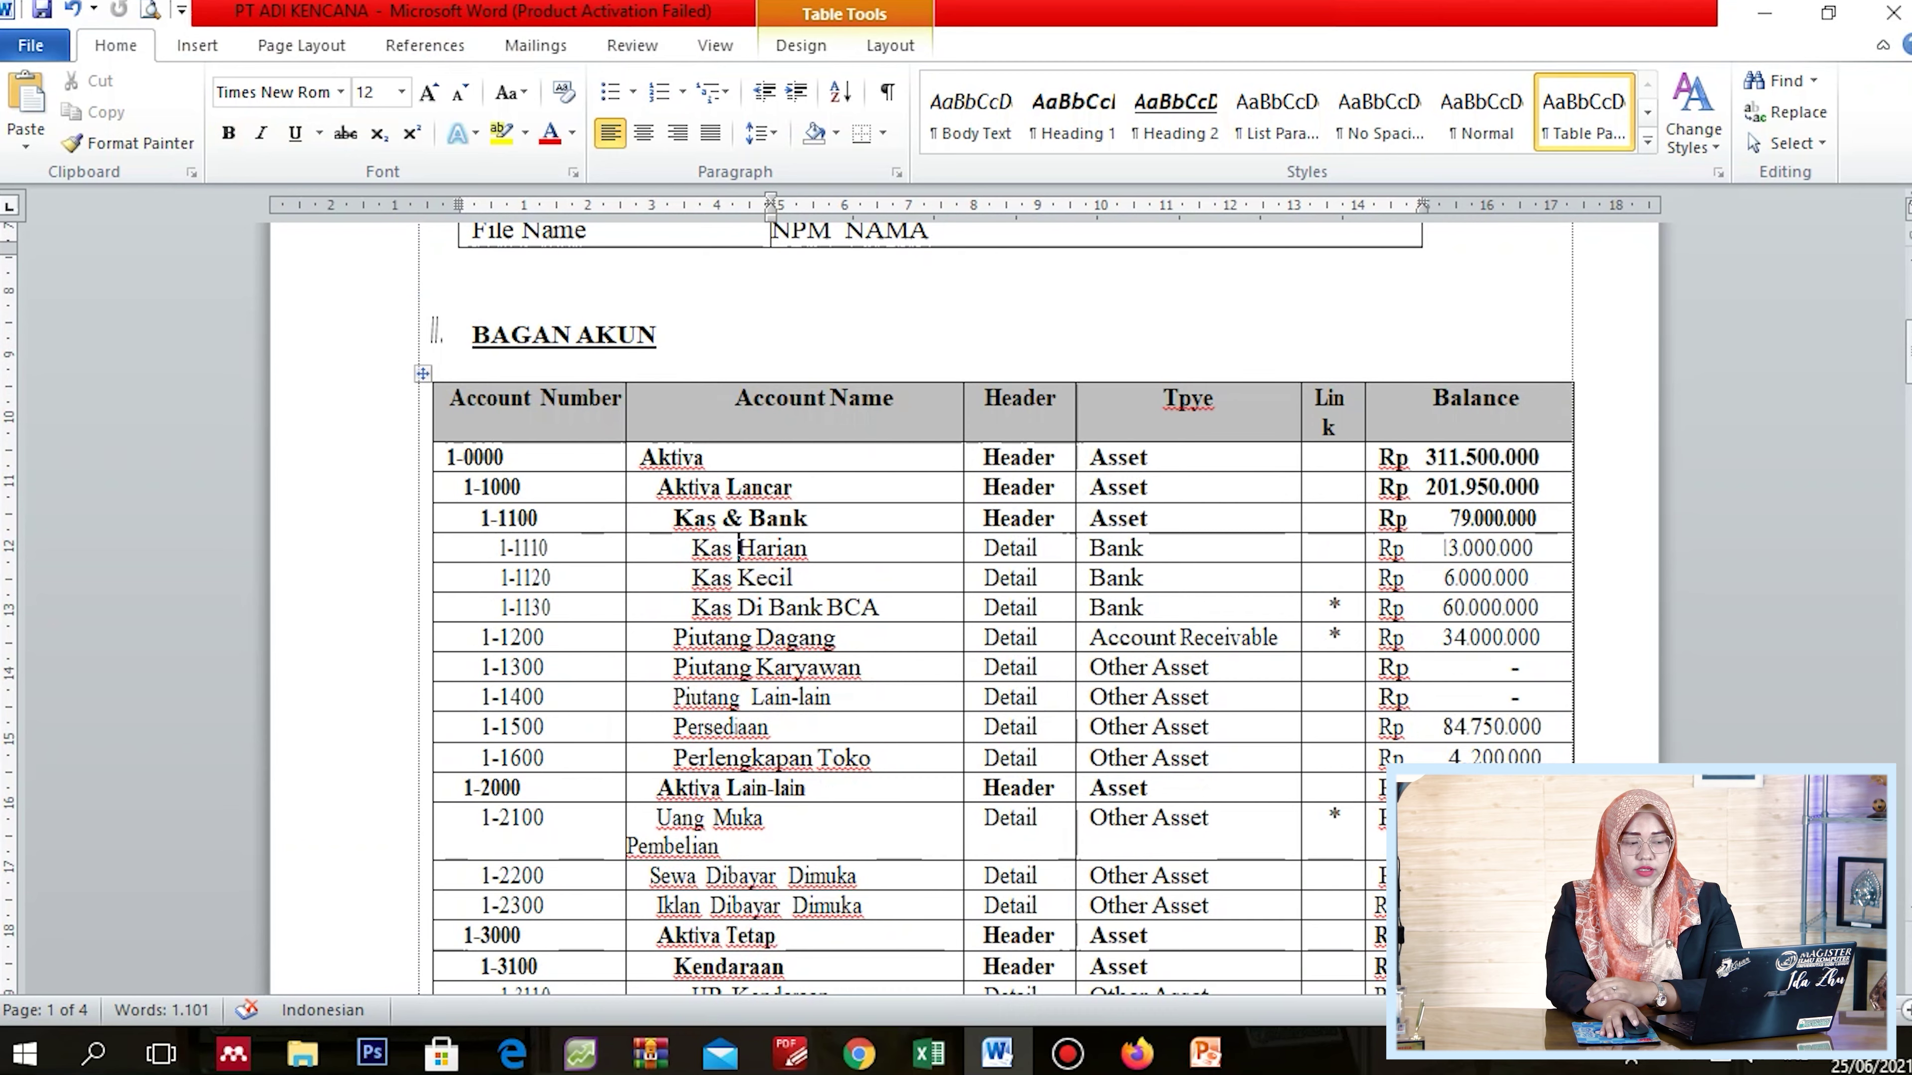
# Review the BAGAN AKUN chart of accounts and the CARD FILE customer and vendor tables in the assignment document
pyautogui.scroll(-3, 994, 608)
pyautogui.scroll(2, 978, 603)
pyautogui.scroll(-13, 979, 602)
pyautogui.scroll(-20, 978, 602)
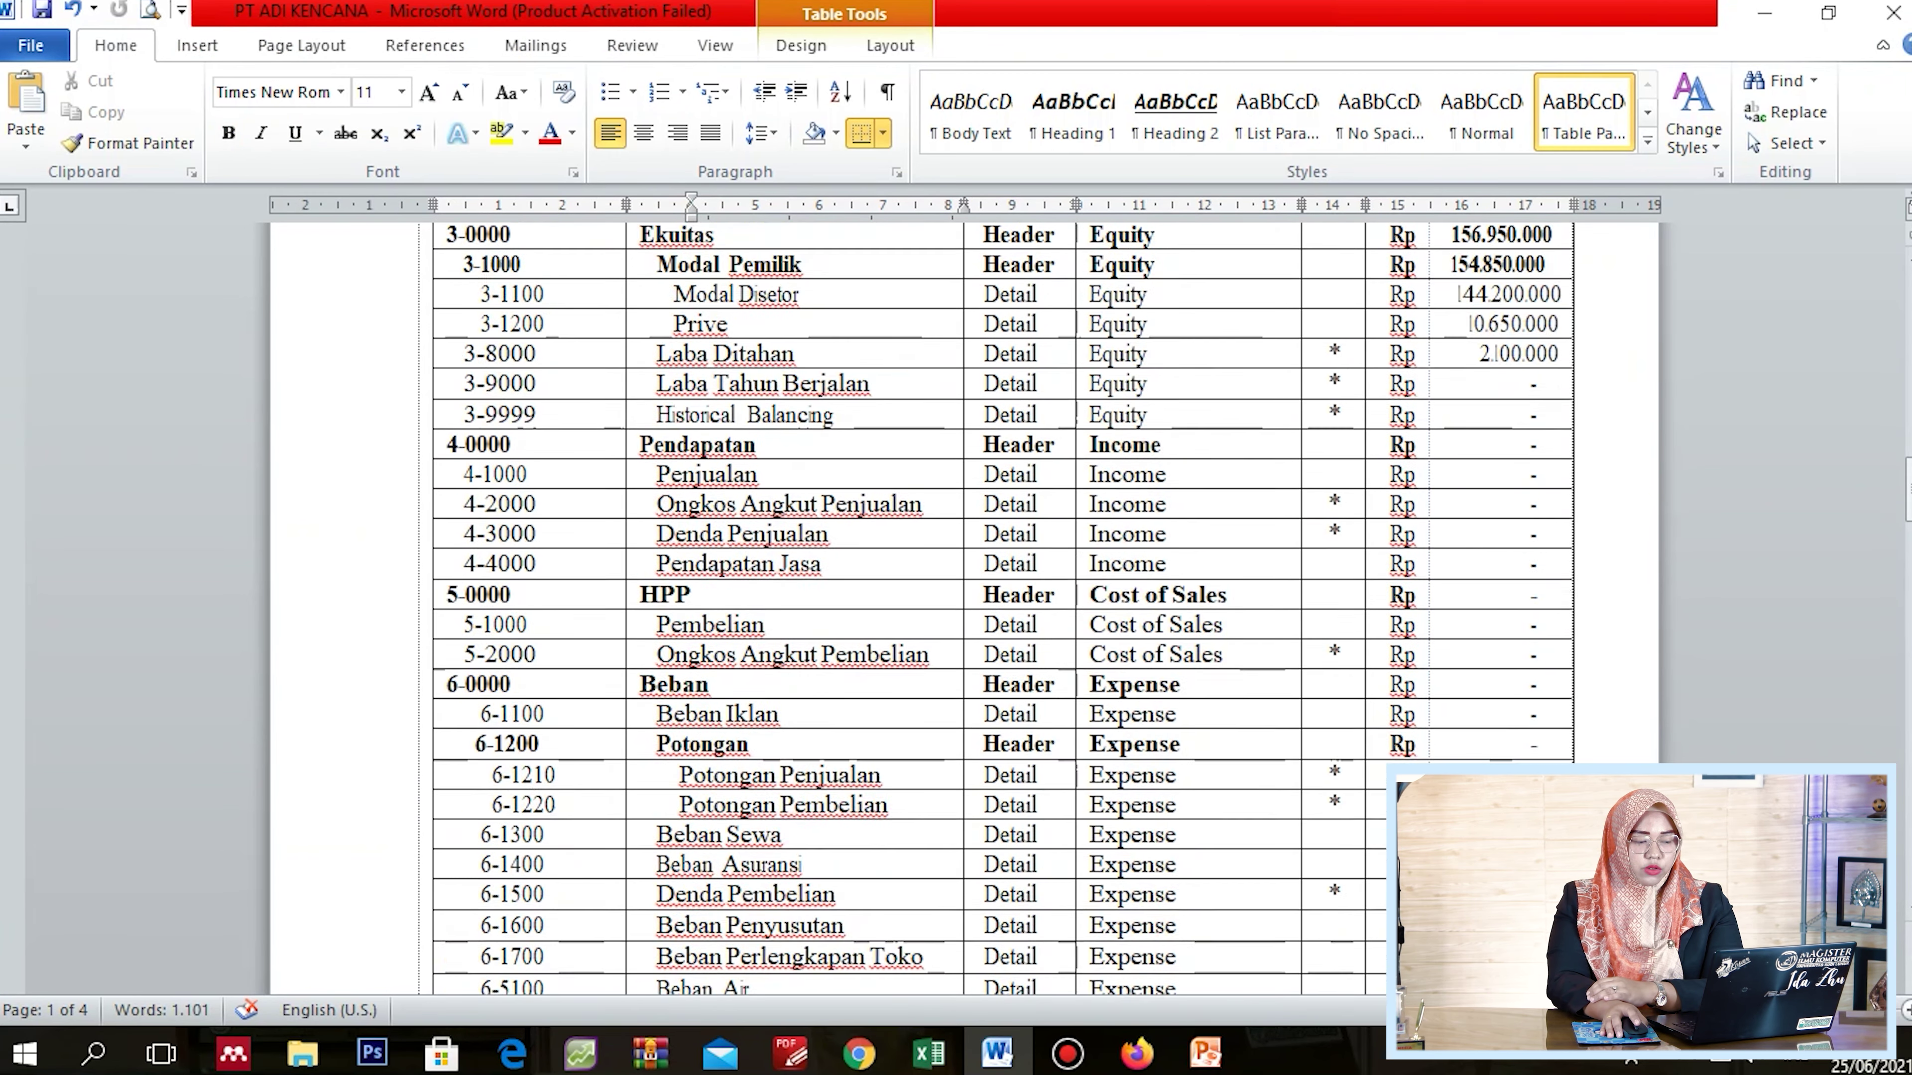
pyautogui.click(807, 463)
pyautogui.scroll(-1, 994, 608)
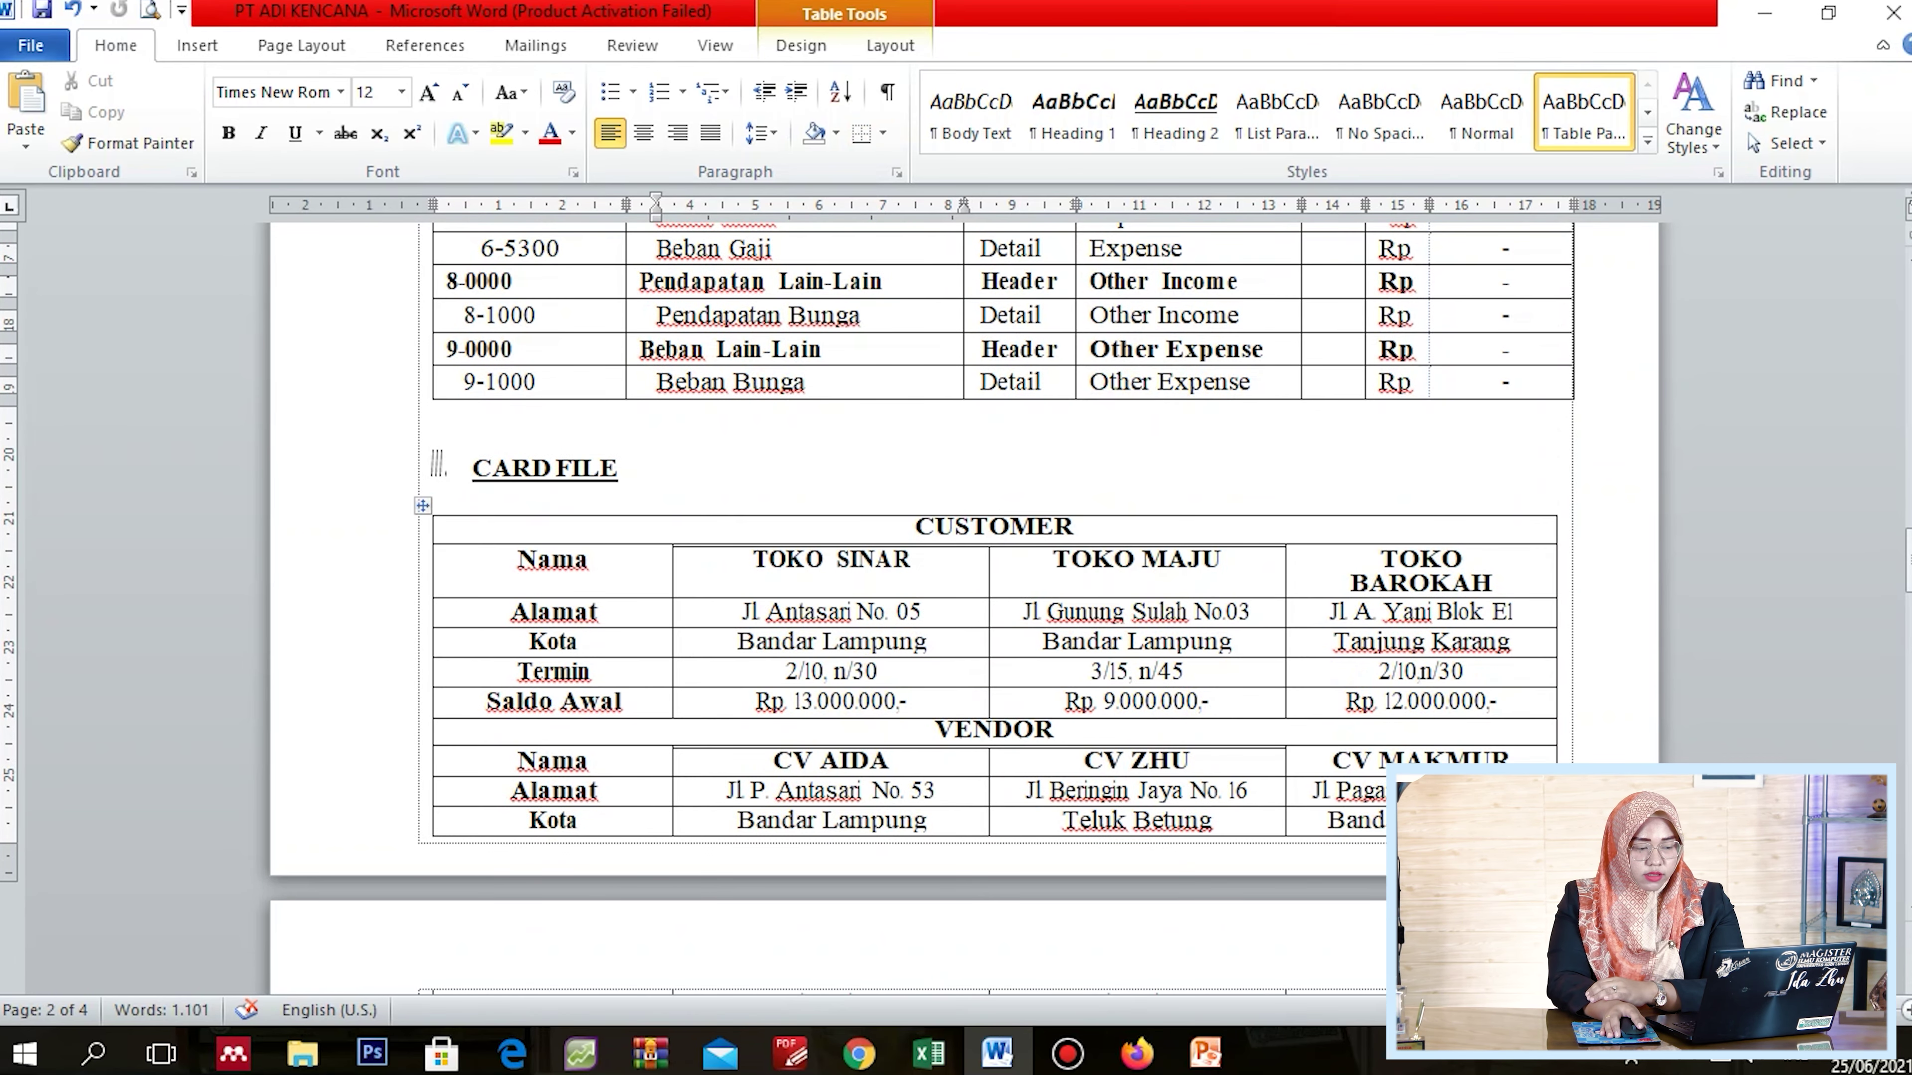
pyautogui.scroll(-1, 979, 602)
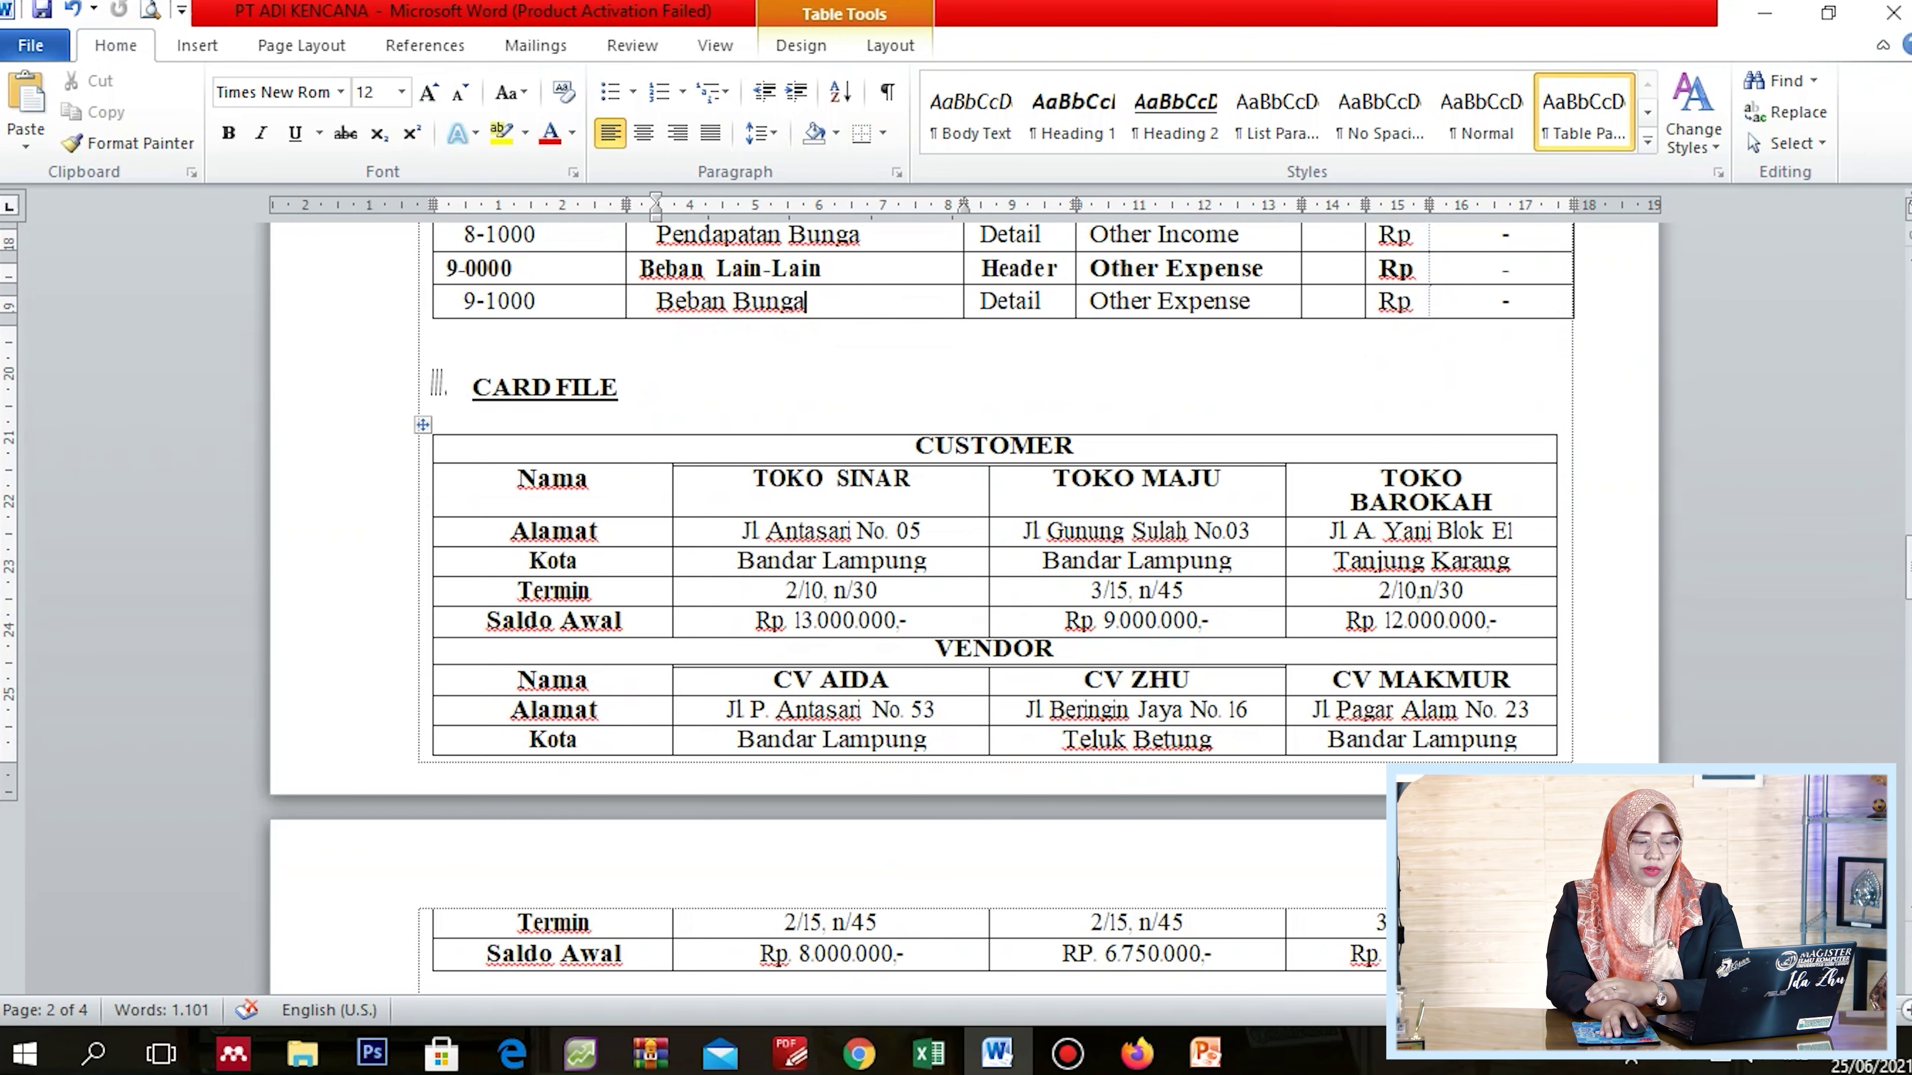
pyautogui.click(1055, 649)
pyautogui.scroll(-2, 1054, 649)
pyautogui.scroll(-2, 979, 602)
pyautogui.scroll(2, 978, 602)
pyautogui.scroll(-6, 979, 603)
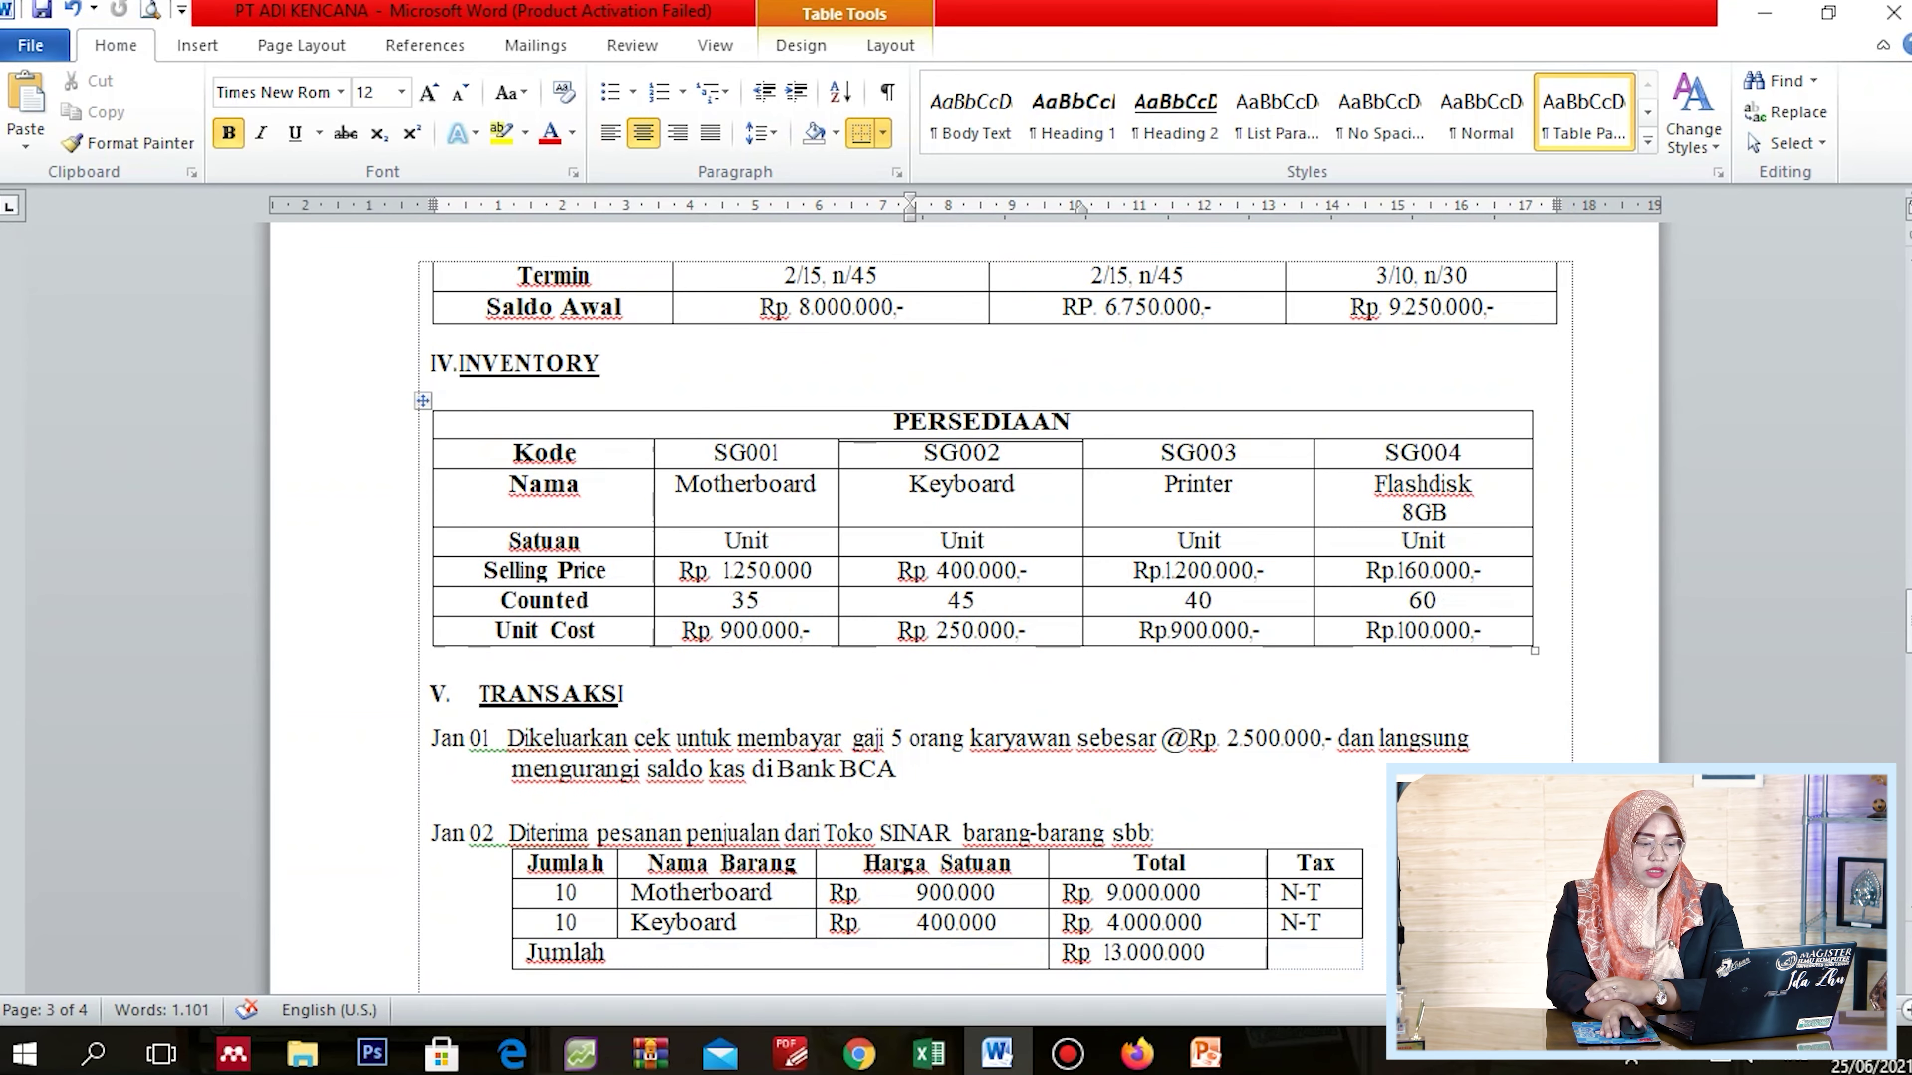
# Examine the PERSEDIAAN table in the INVENTORY section for each item's code, name, unit, selling price, count and unit cost
pyautogui.click(1165, 483)
pyautogui.click(1178, 540)
pyautogui.click(986, 541)
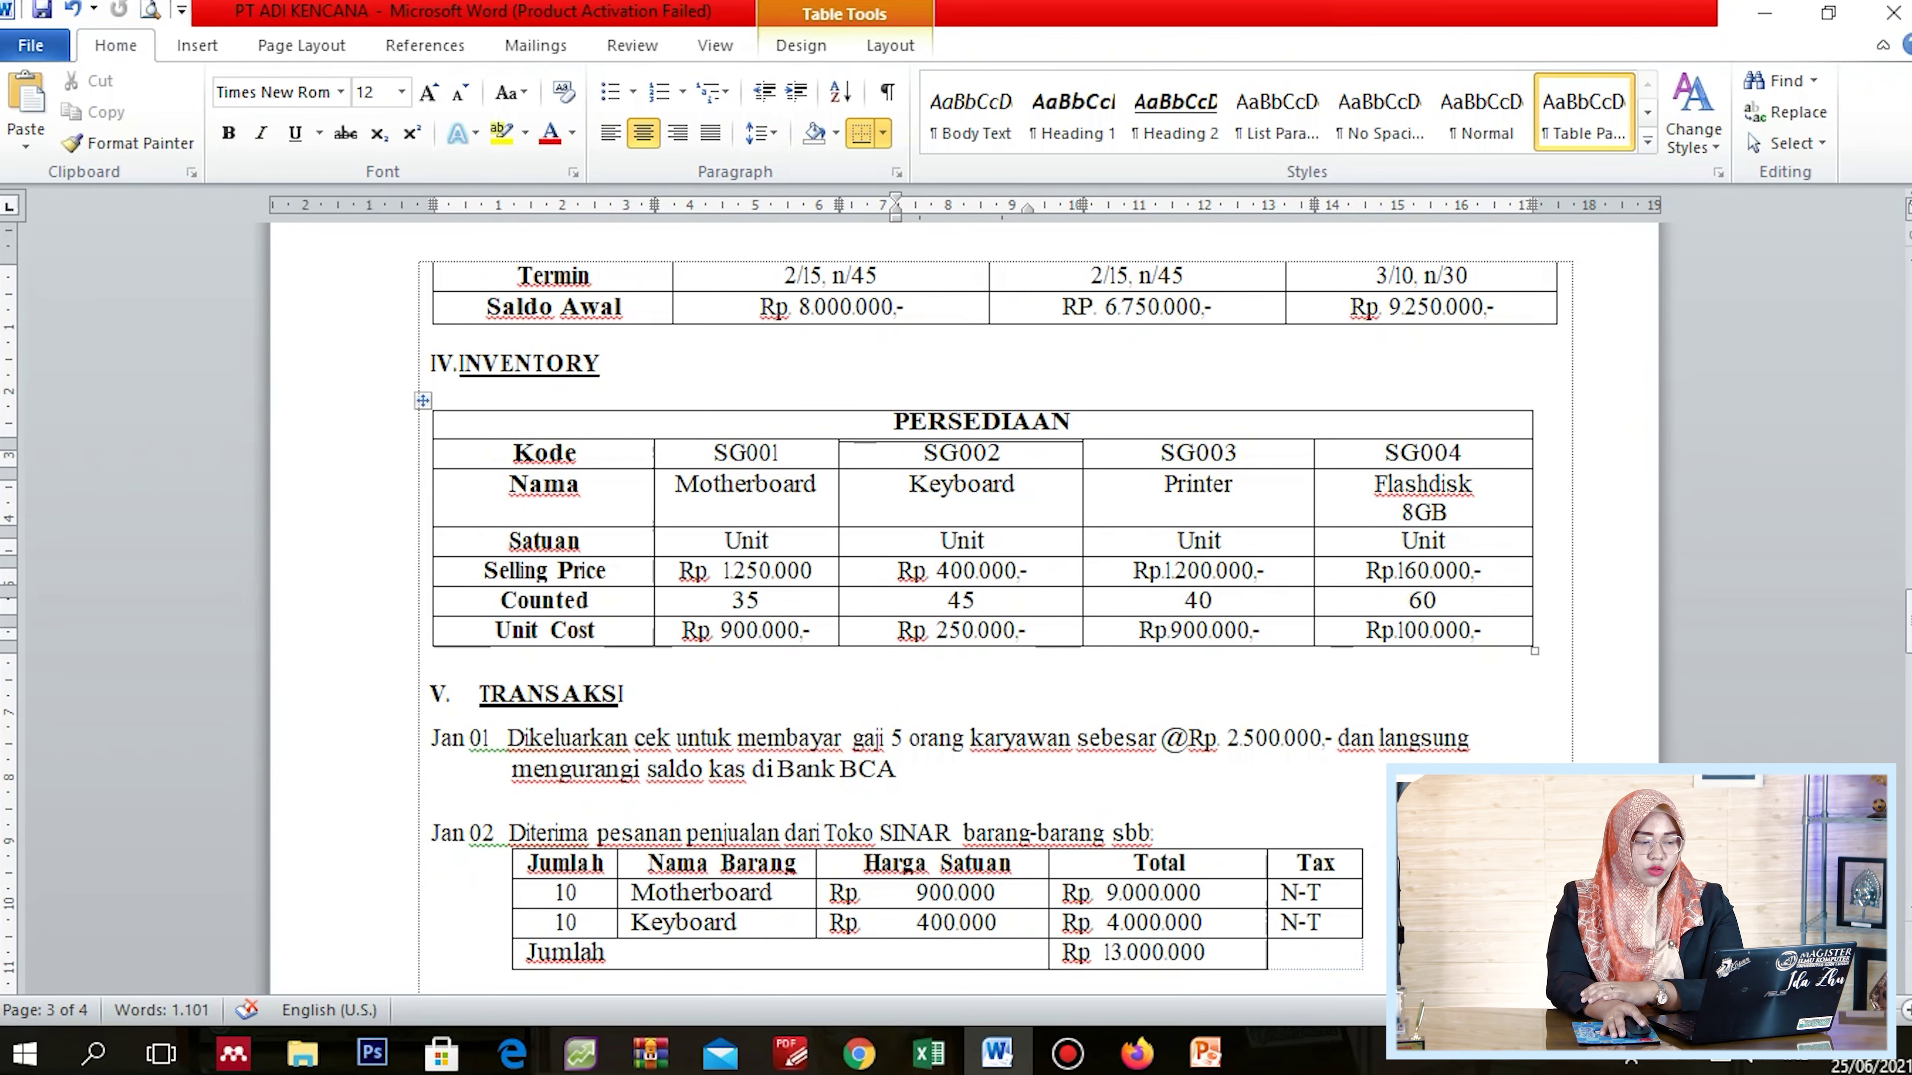
pyautogui.scroll(-1, 978, 602)
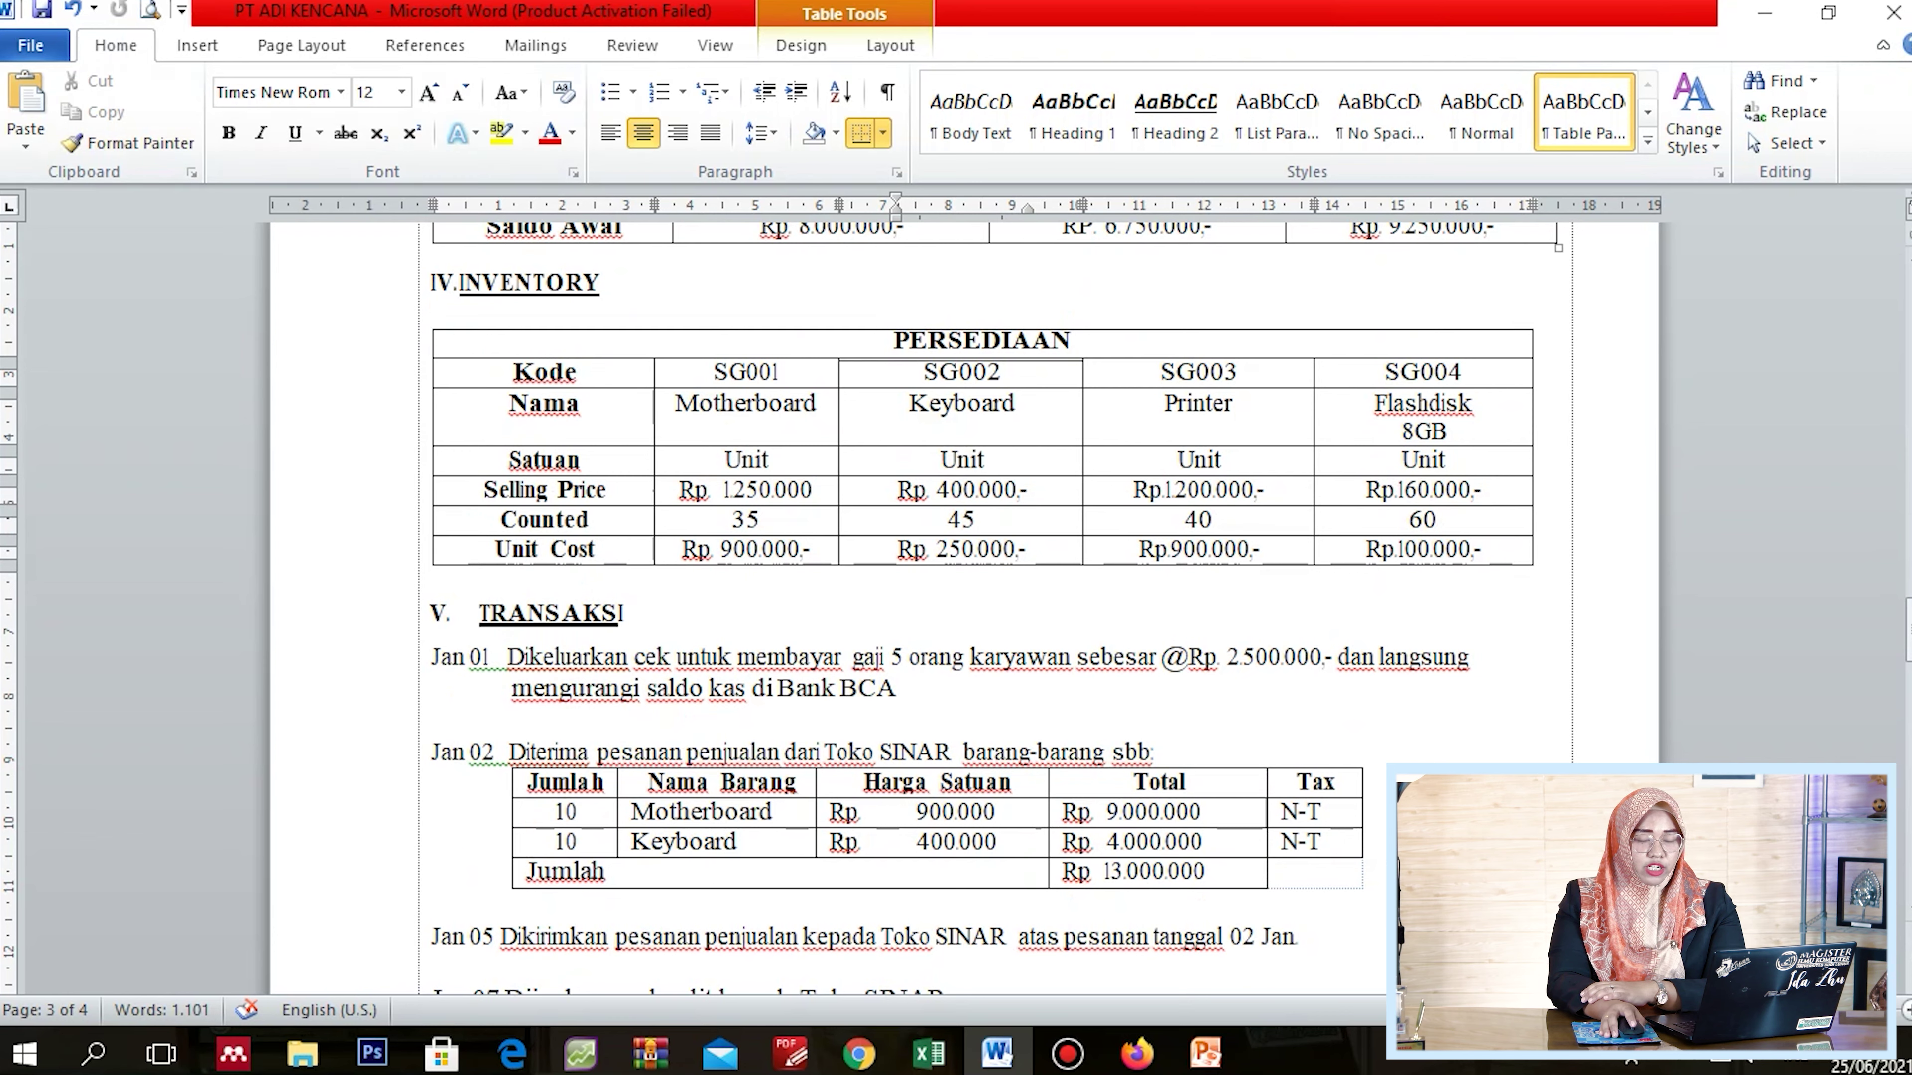
pyautogui.click(431, 309)
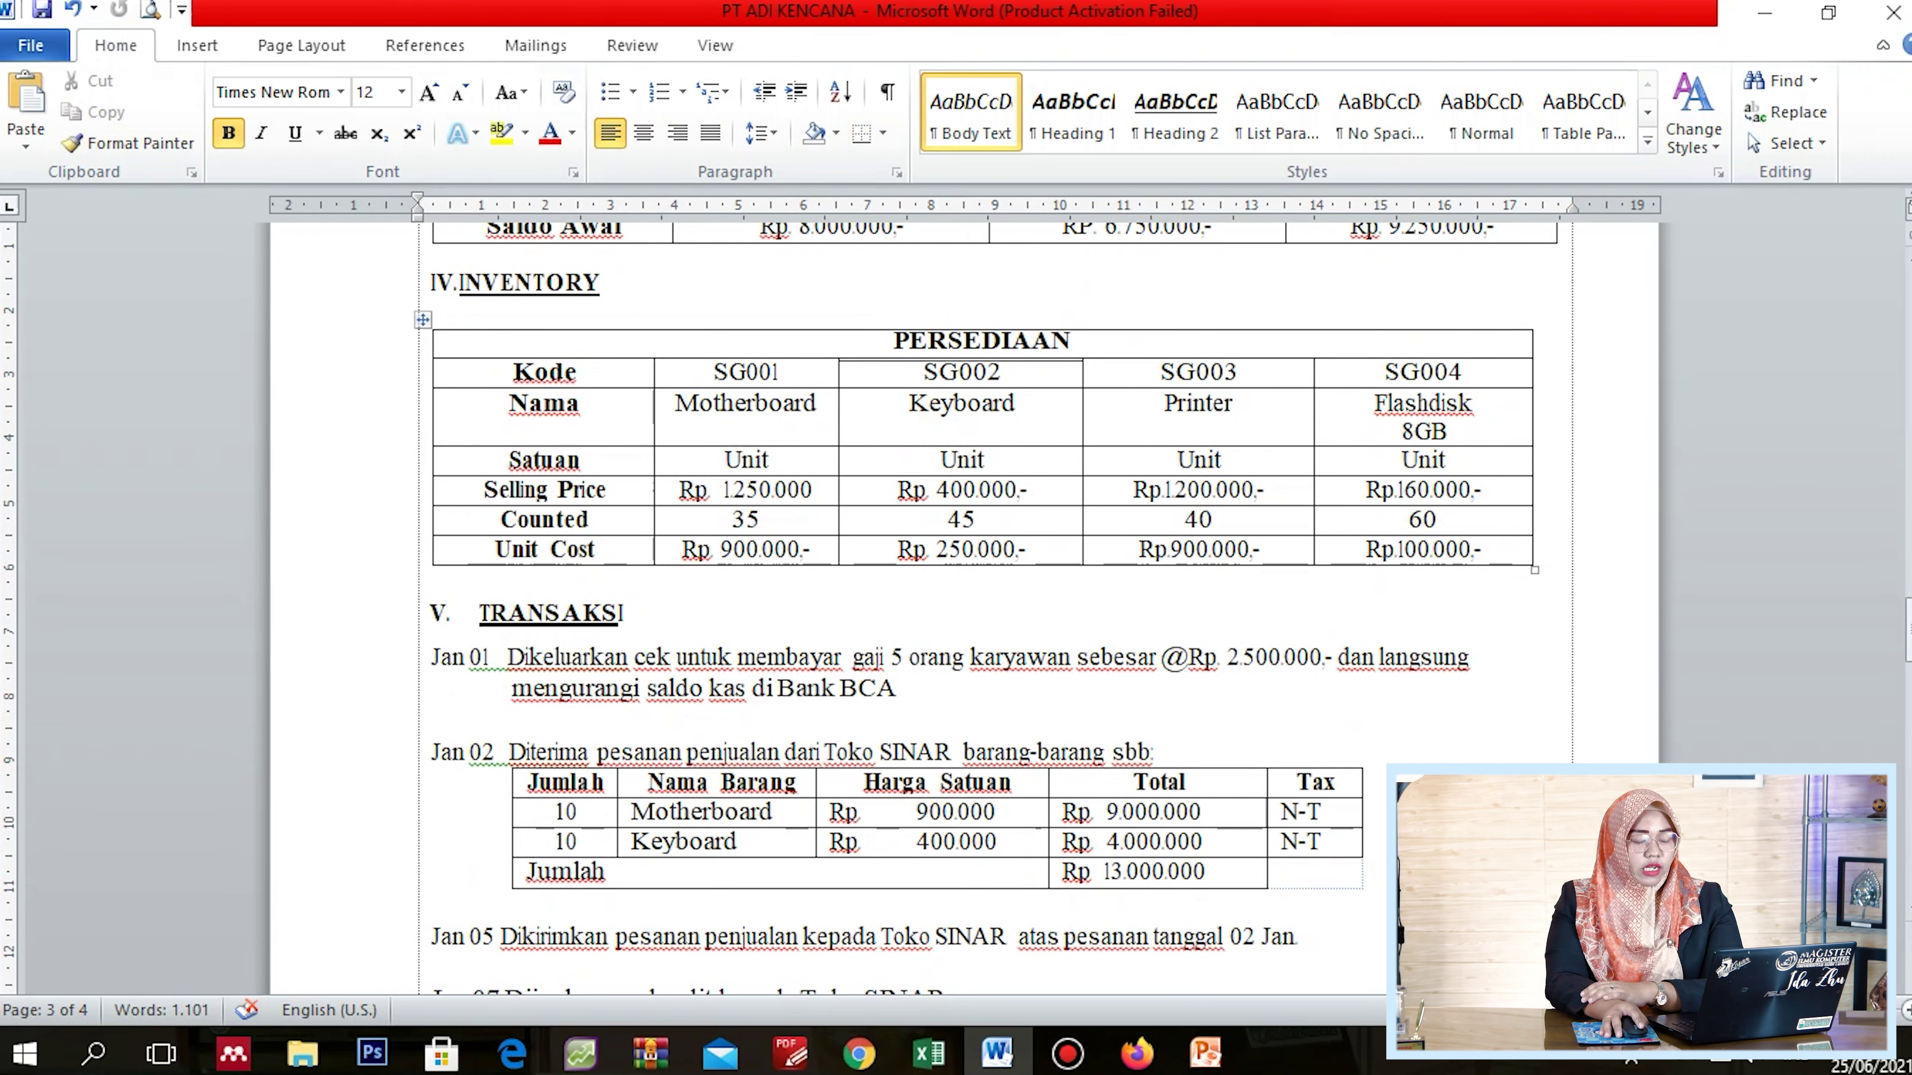
pyautogui.click(1017, 404)
pyautogui.click(756, 404)
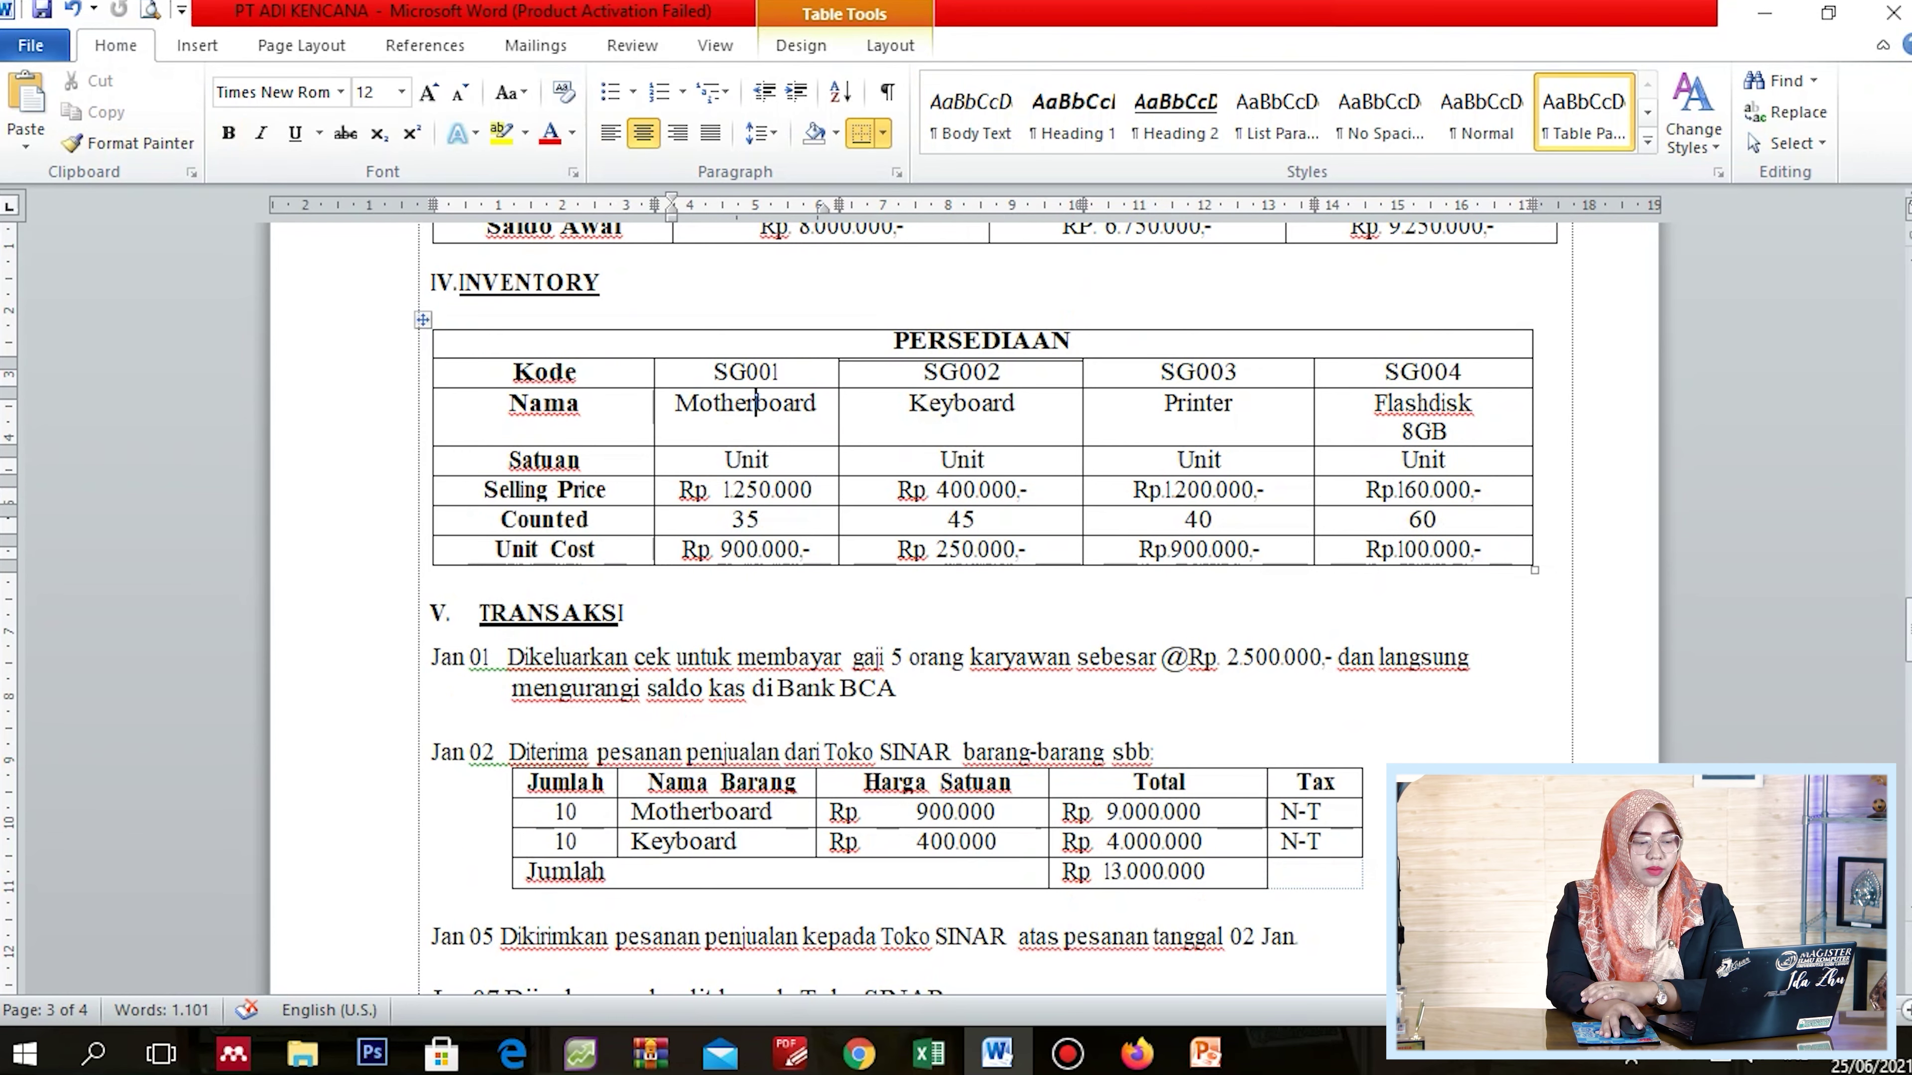
pyautogui.scroll(1, 979, 603)
pyautogui.click(982, 484)
pyautogui.click(982, 483)
pyautogui.press('End')
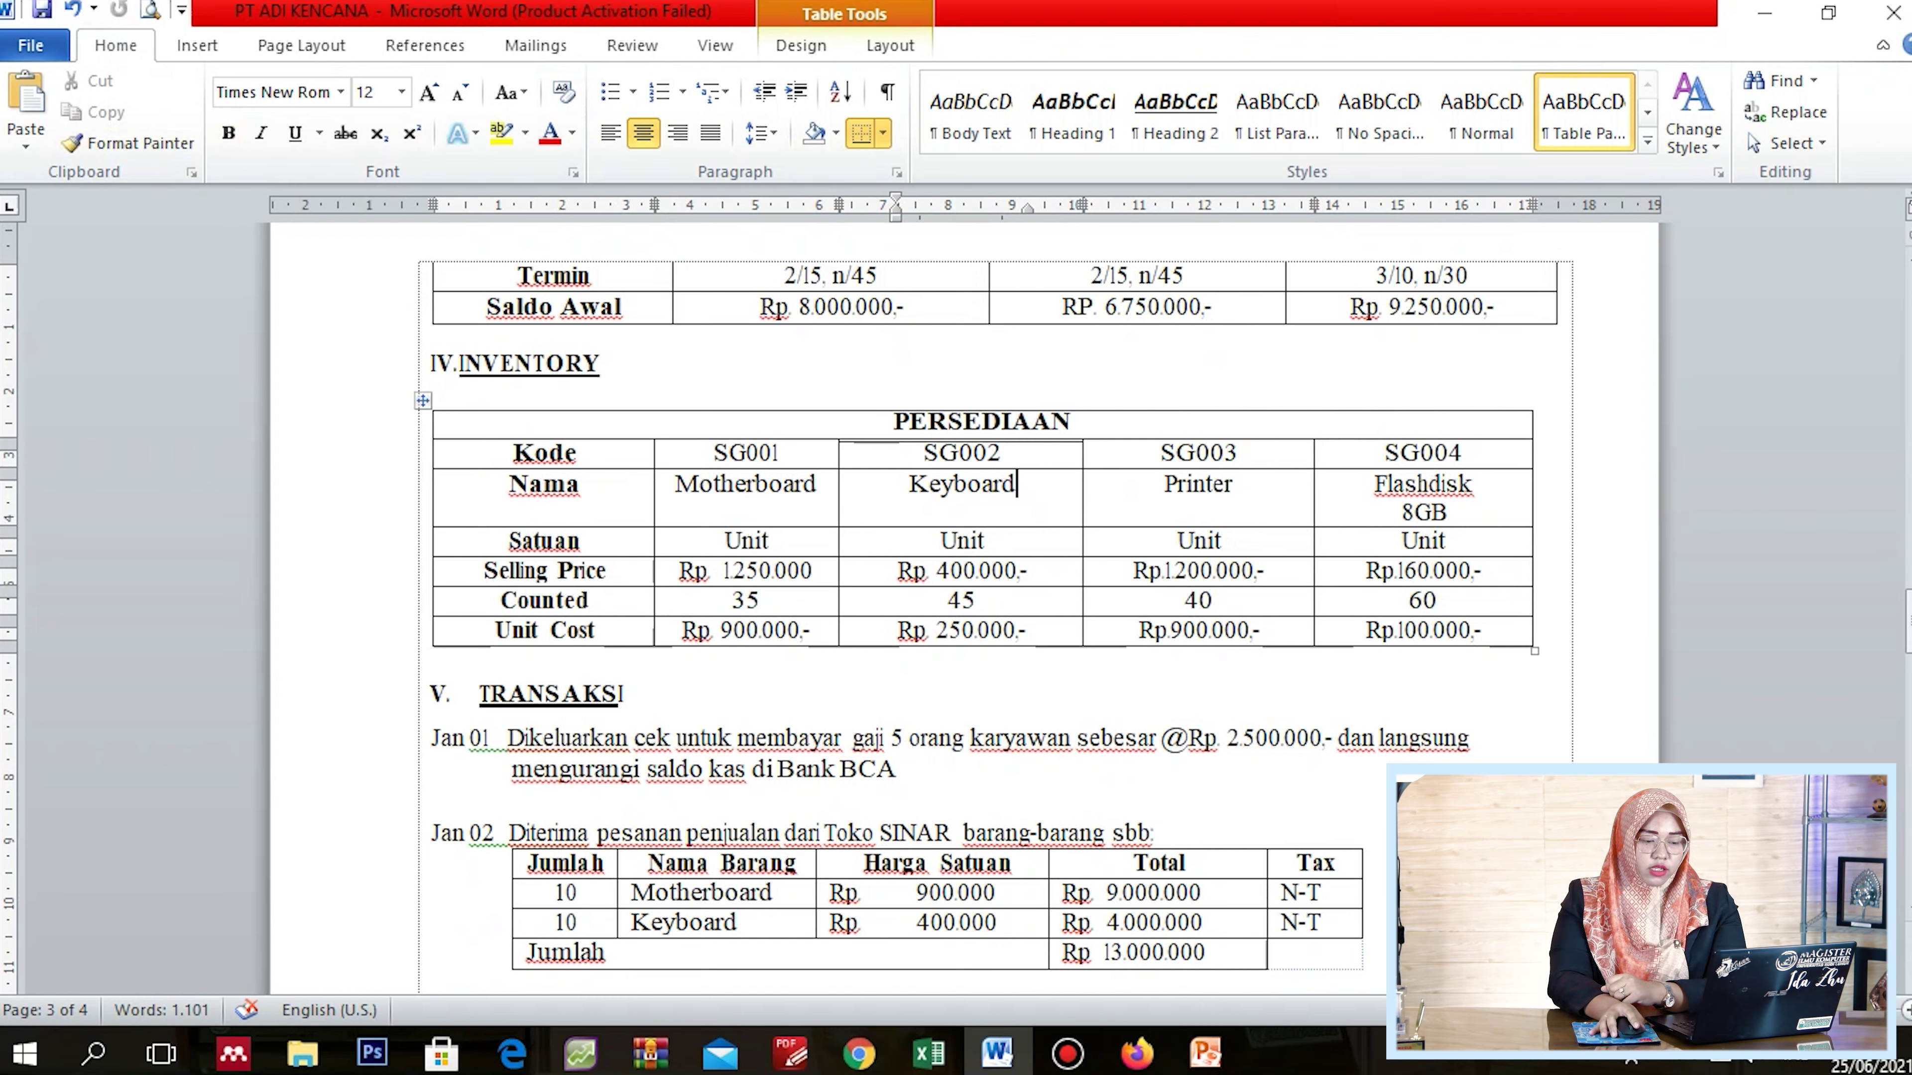
pyautogui.click(1238, 453)
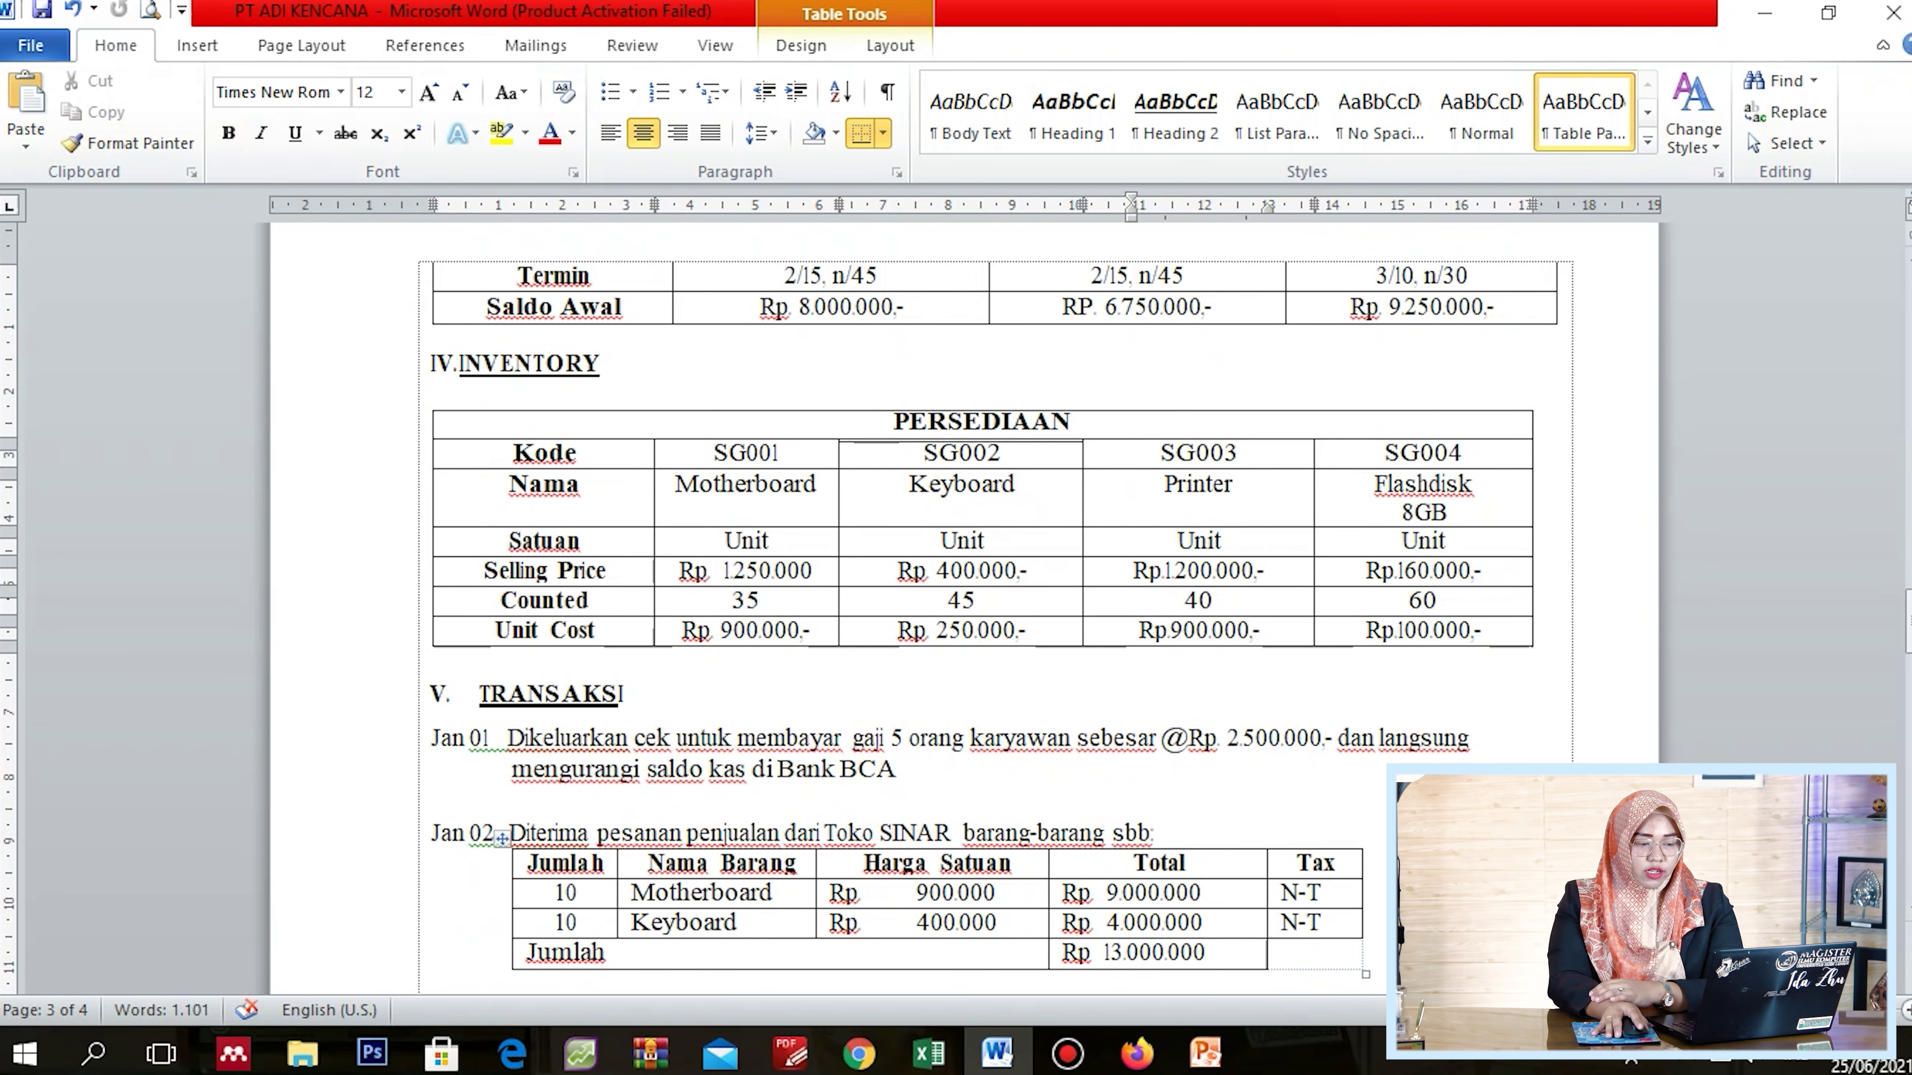
# Switch to AccountRight Plus and start a new item from the inventoried view of the Items List
pyautogui.click(580, 1053)
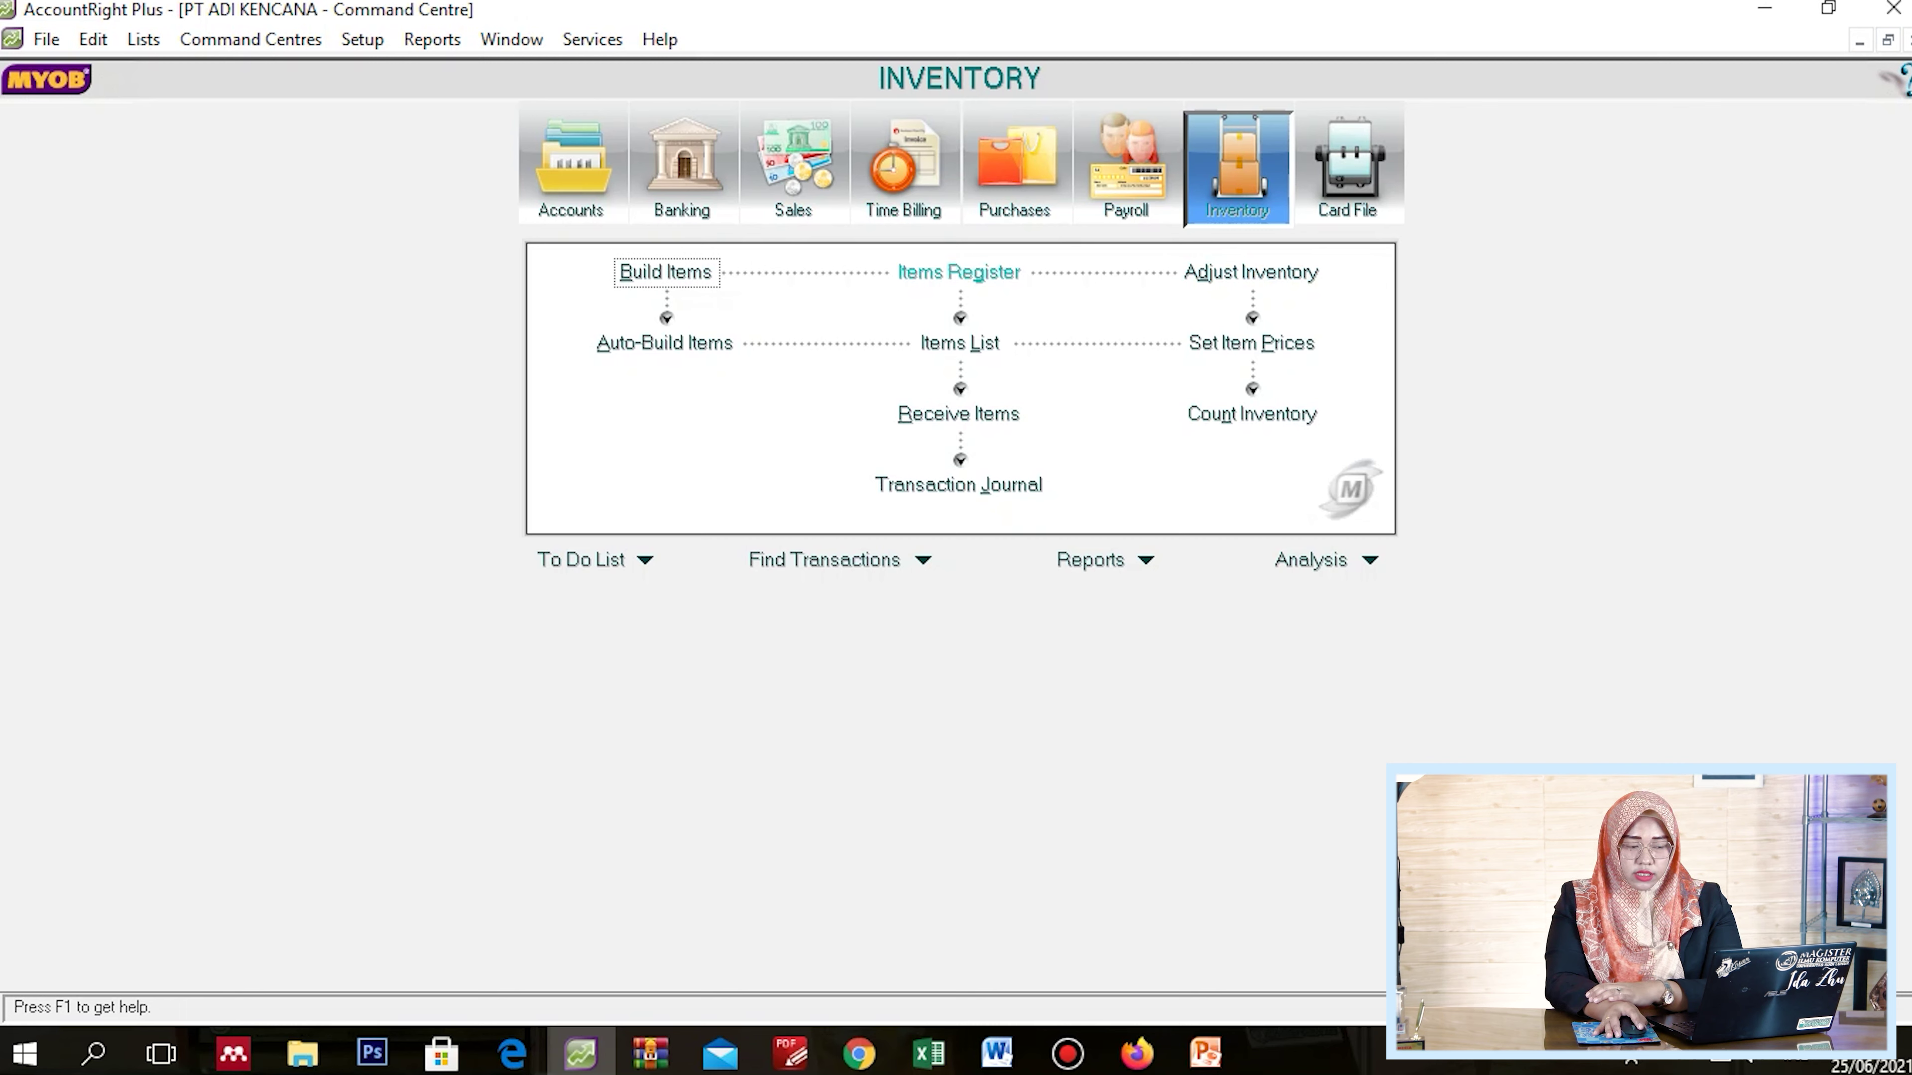
pyautogui.click(960, 343)
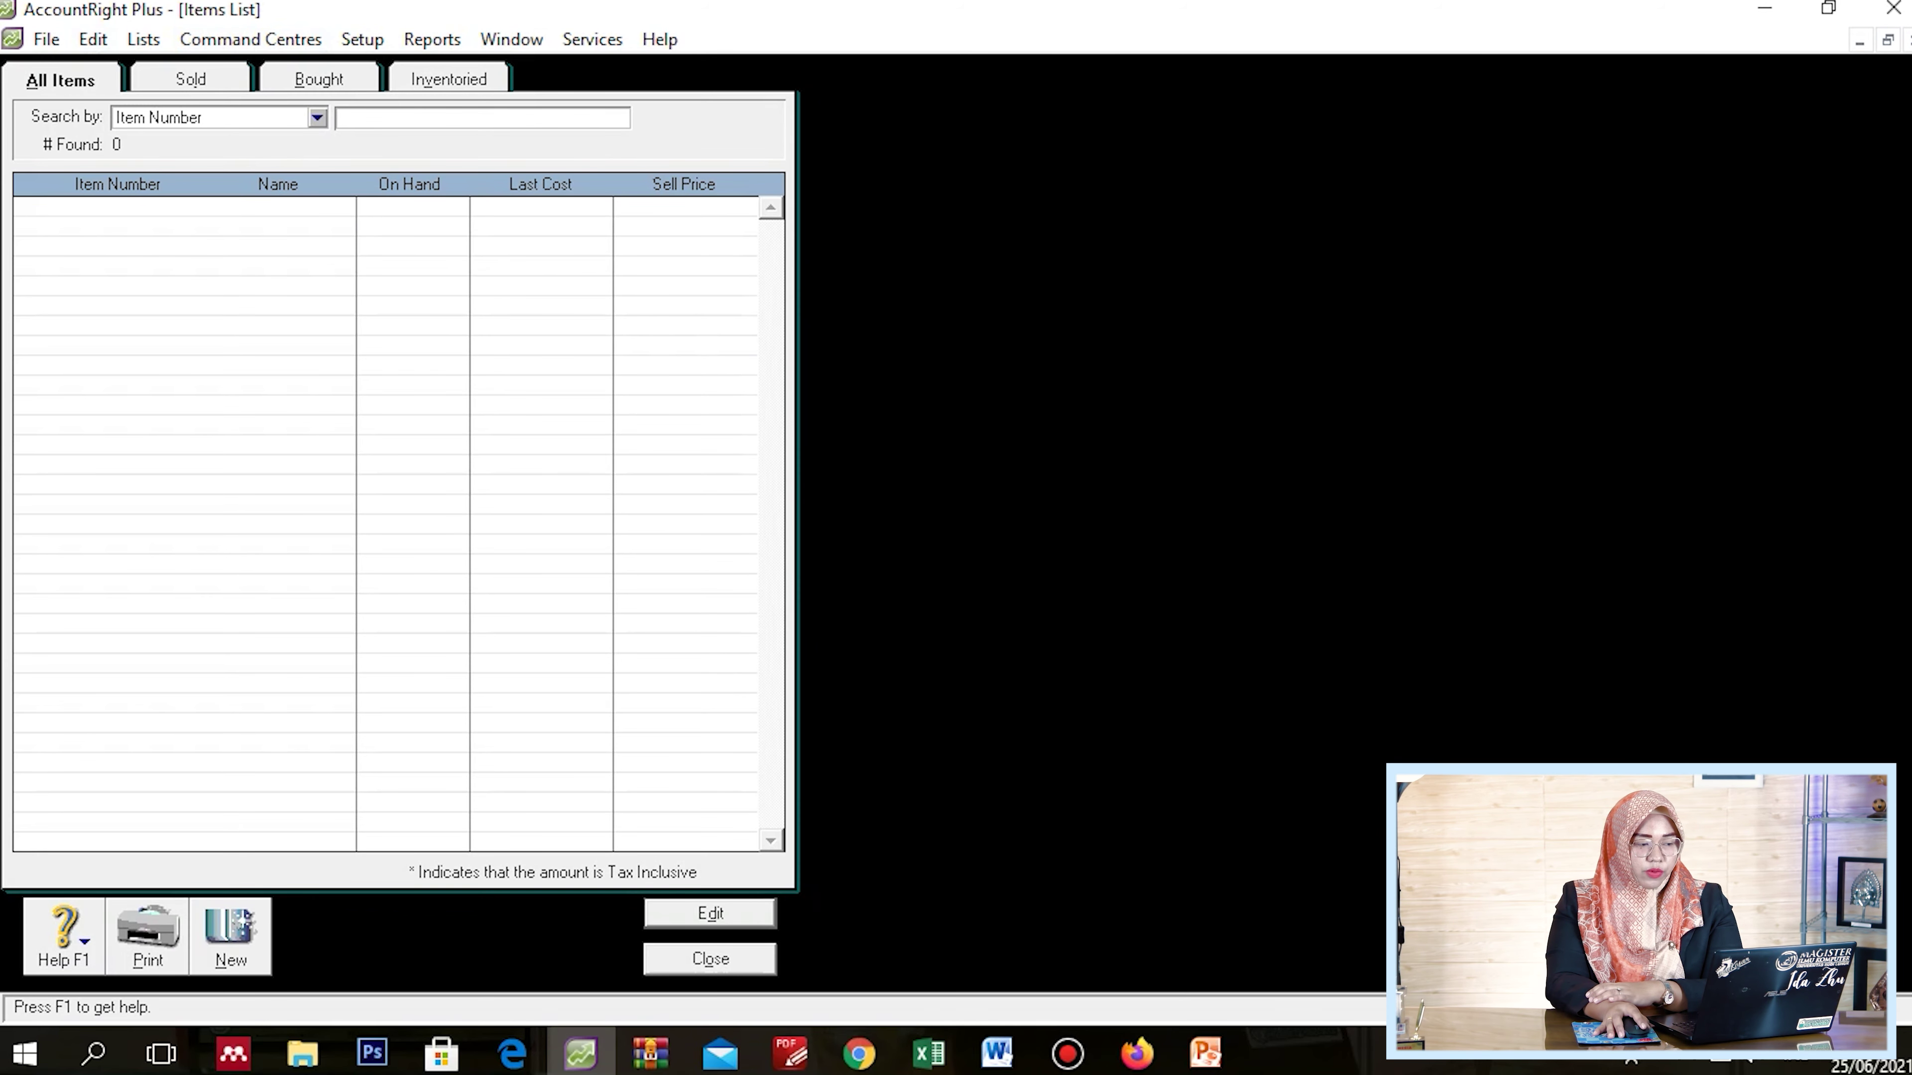
pyautogui.click(318, 79)
pyautogui.hotkey('alt', 'v')
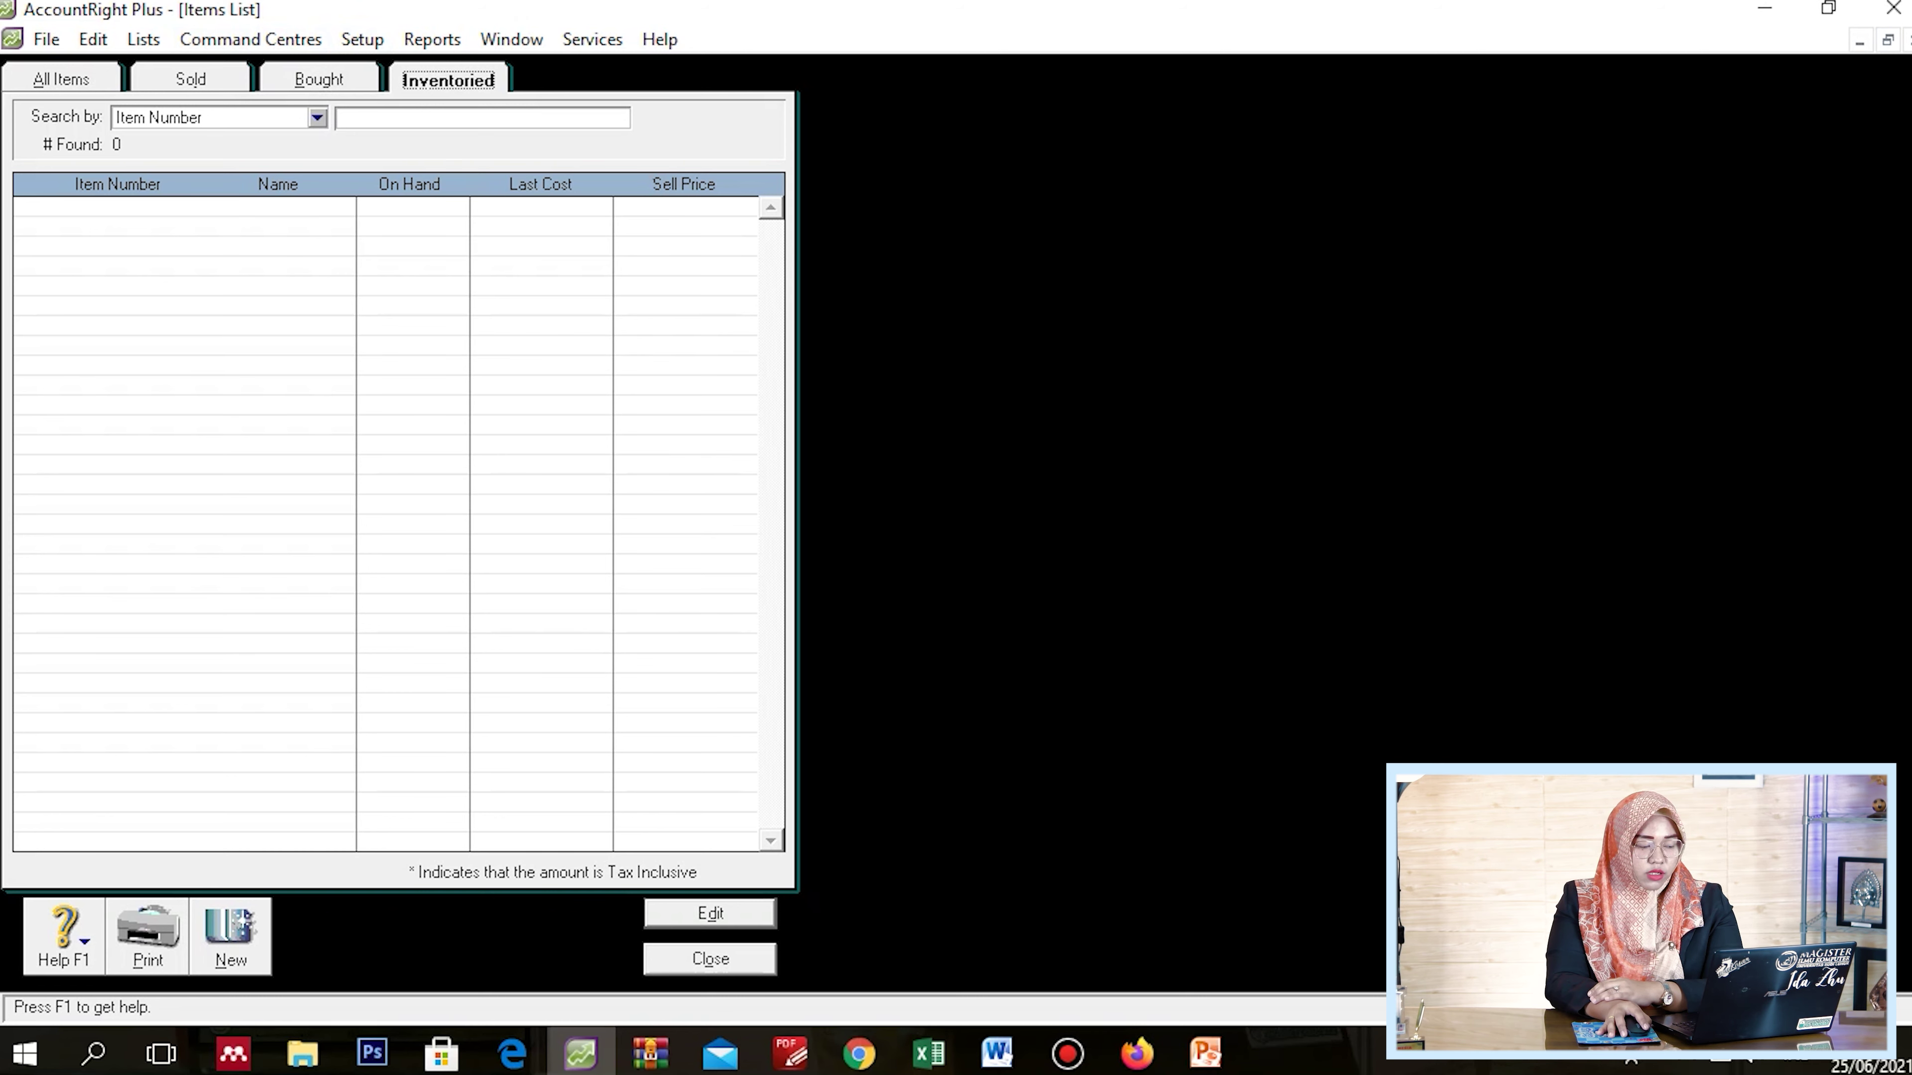
pyautogui.hotkey('alt', 'n')
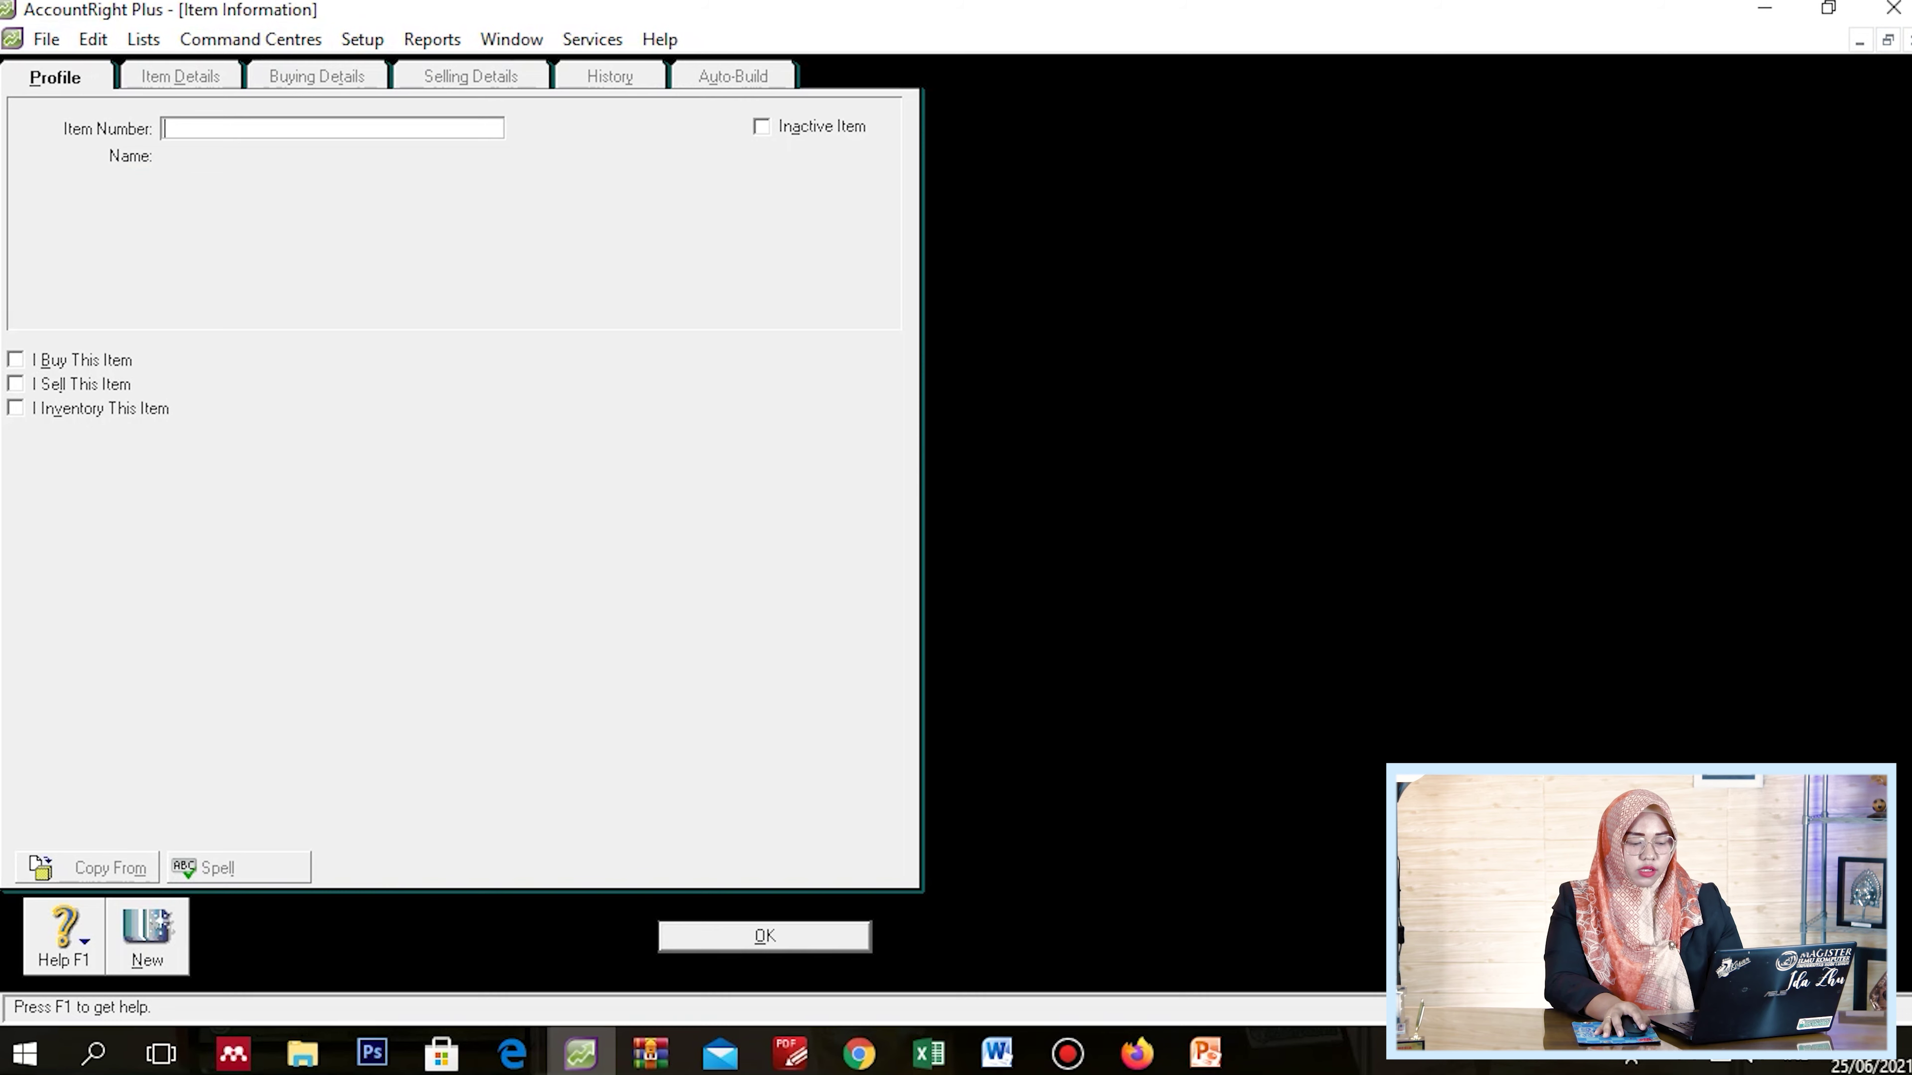
pyautogui.click(997, 1053)
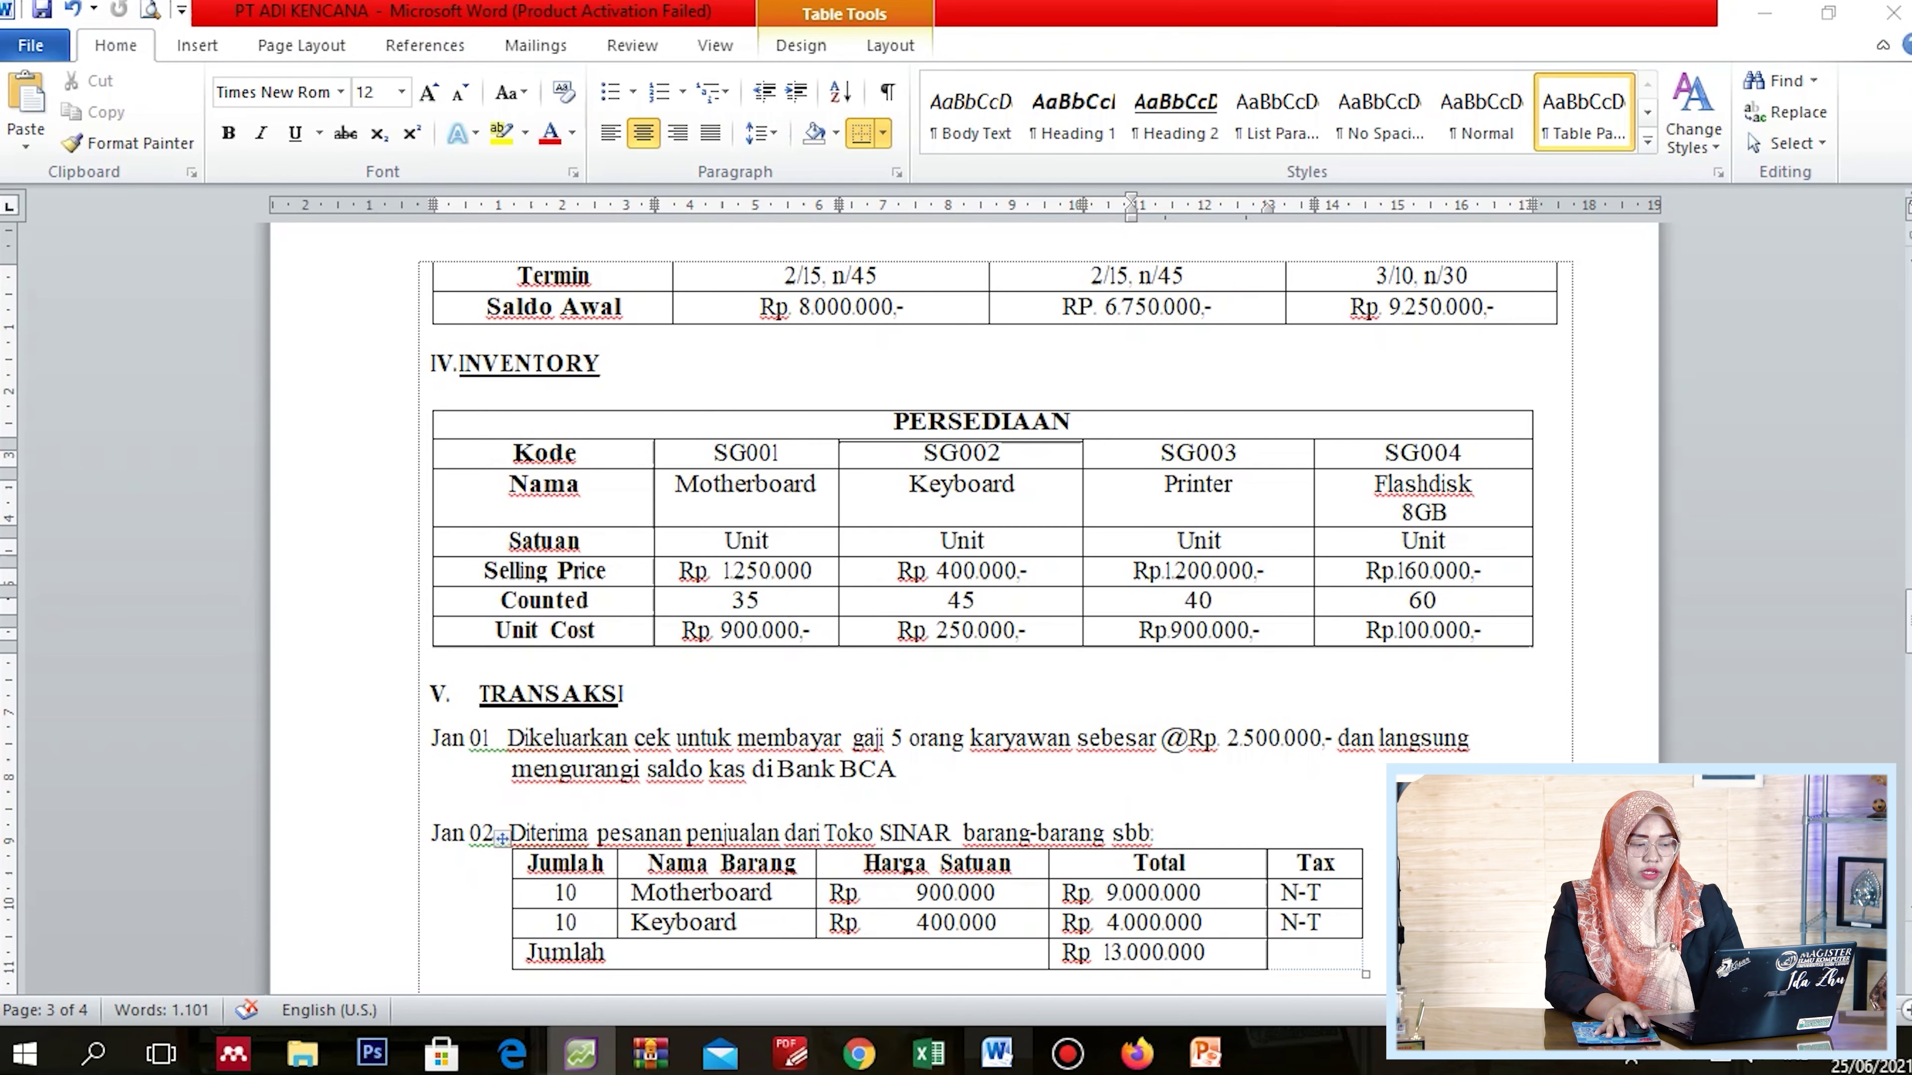
pyautogui.click(755, 484)
pyautogui.moveTo(675, 485); pyautogui.dragTo(816, 485)
pyautogui.hotkey('ctrl', 'c')
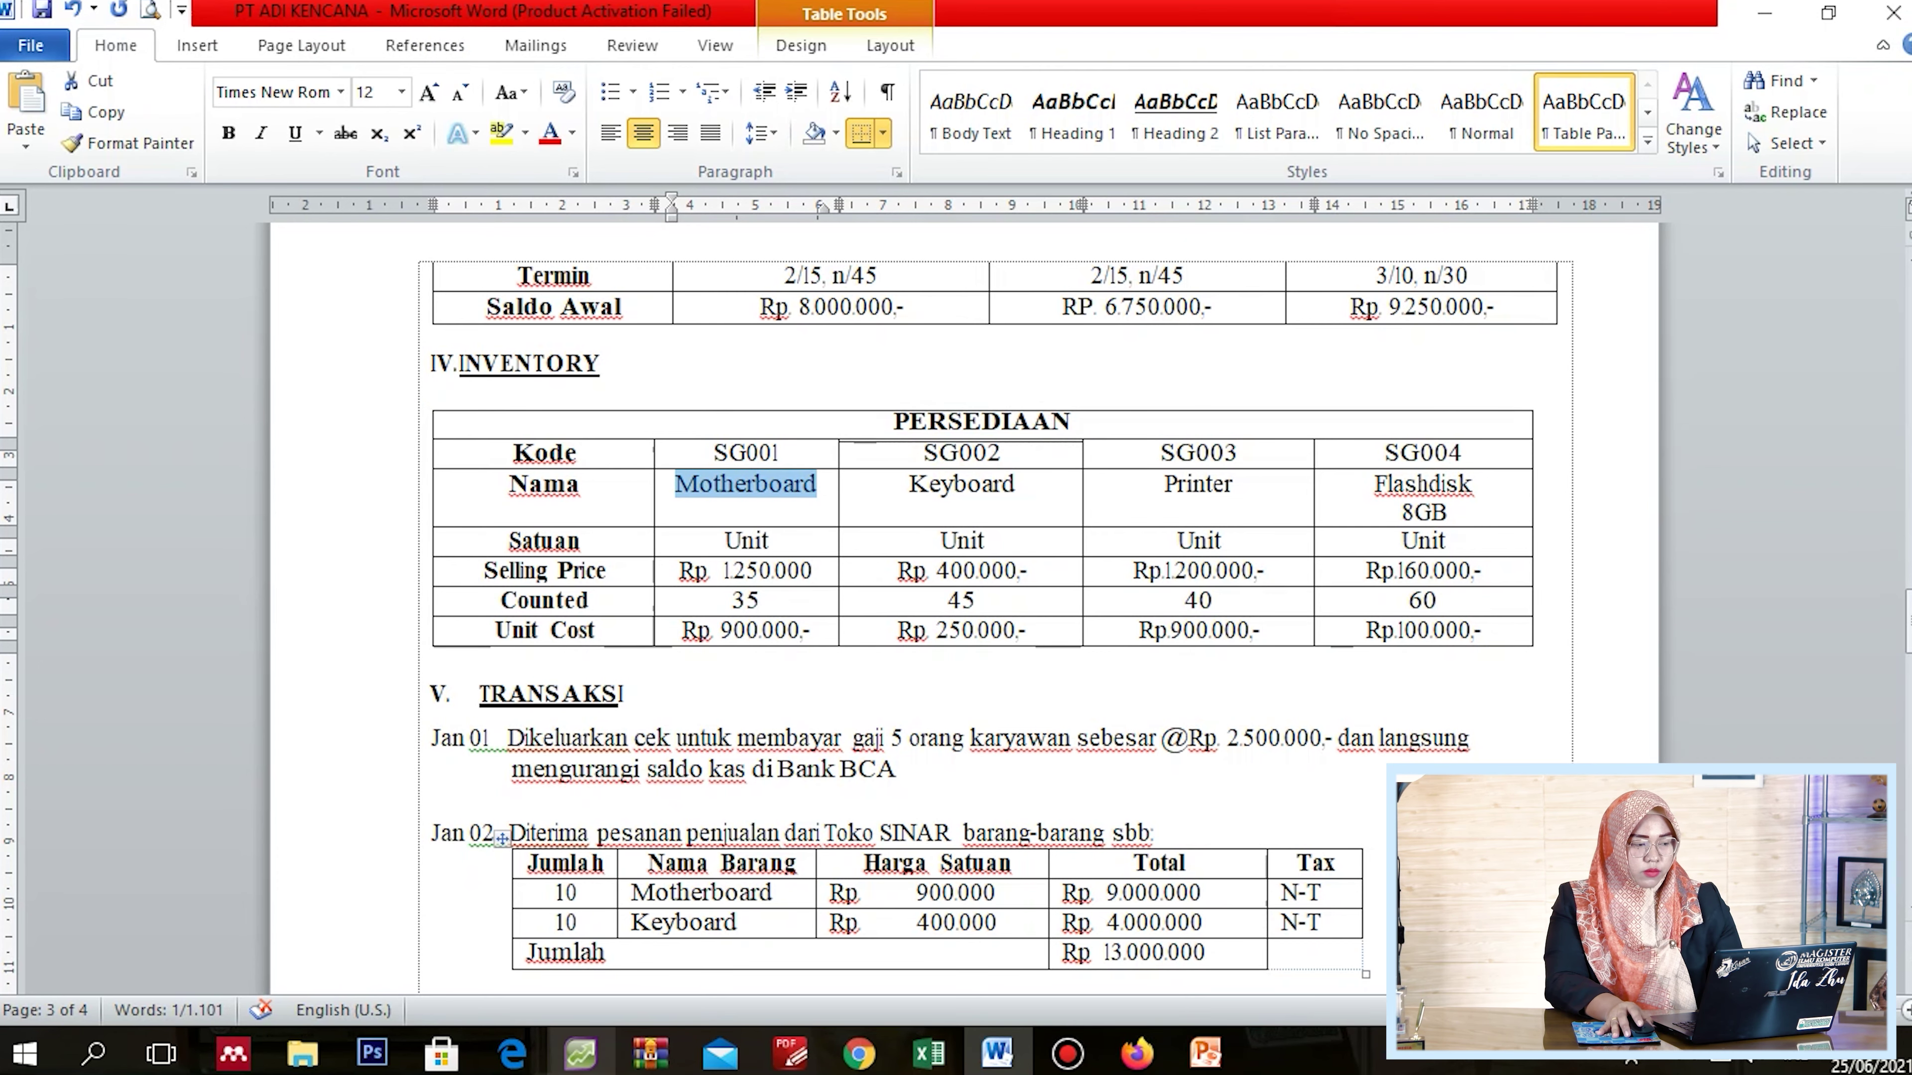
pyautogui.click(581, 1053)
pyautogui.hotkey('ctrl', 'v')
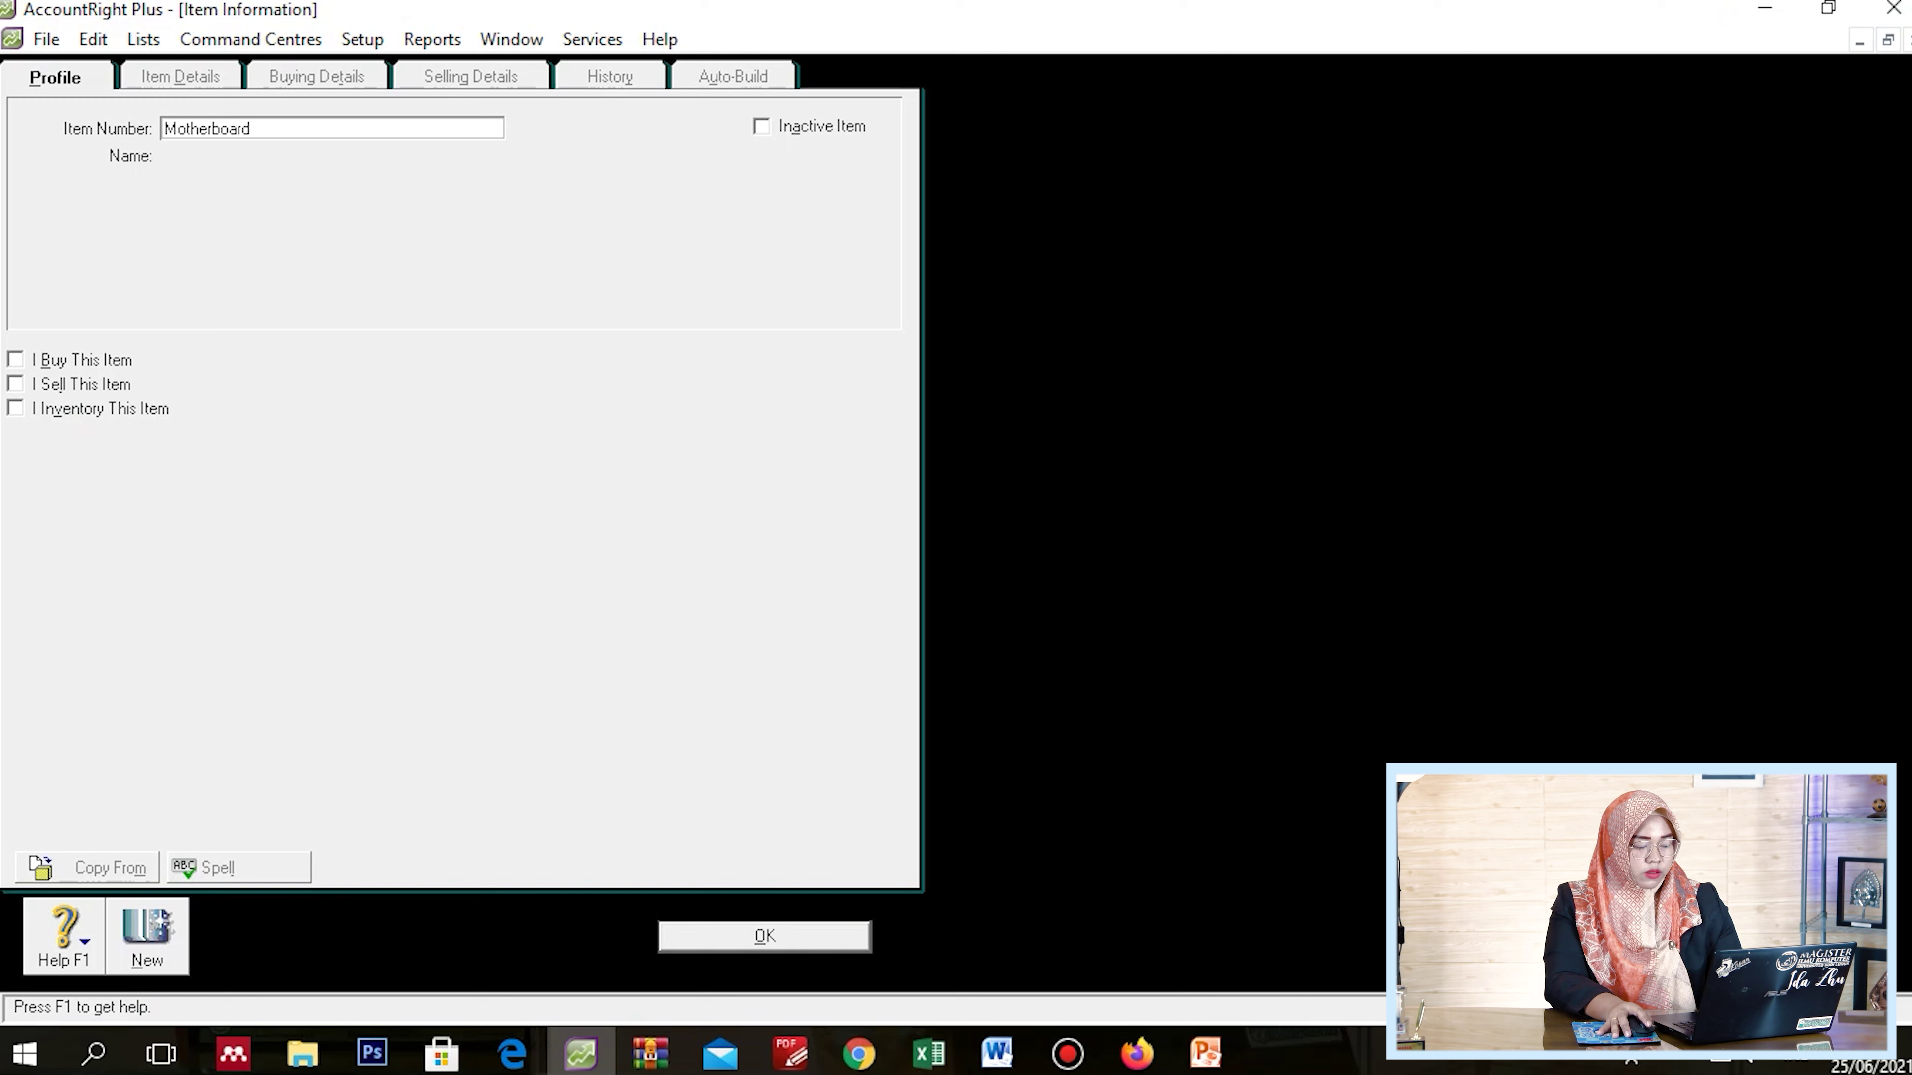
pyautogui.hotkey('shift', 'Left')
pyautogui.hotkey('shift', 'Left')
pyautogui.hotkey('shift', 'Left')
pyautogui.hotkey('shift', 'Left')
pyautogui.hotkey('shift', 'Left')
pyautogui.hotkey('shift', 'Left')
pyautogui.hotkey('shift', 'Left')
pyautogui.hotkey('shift', 'Left')
pyautogui.hotkey('shift', 'Left')
pyautogui.hotkey('shift', 'Left')
pyautogui.hotkey('shift', 'Left')
pyautogui.press('BackSpace')
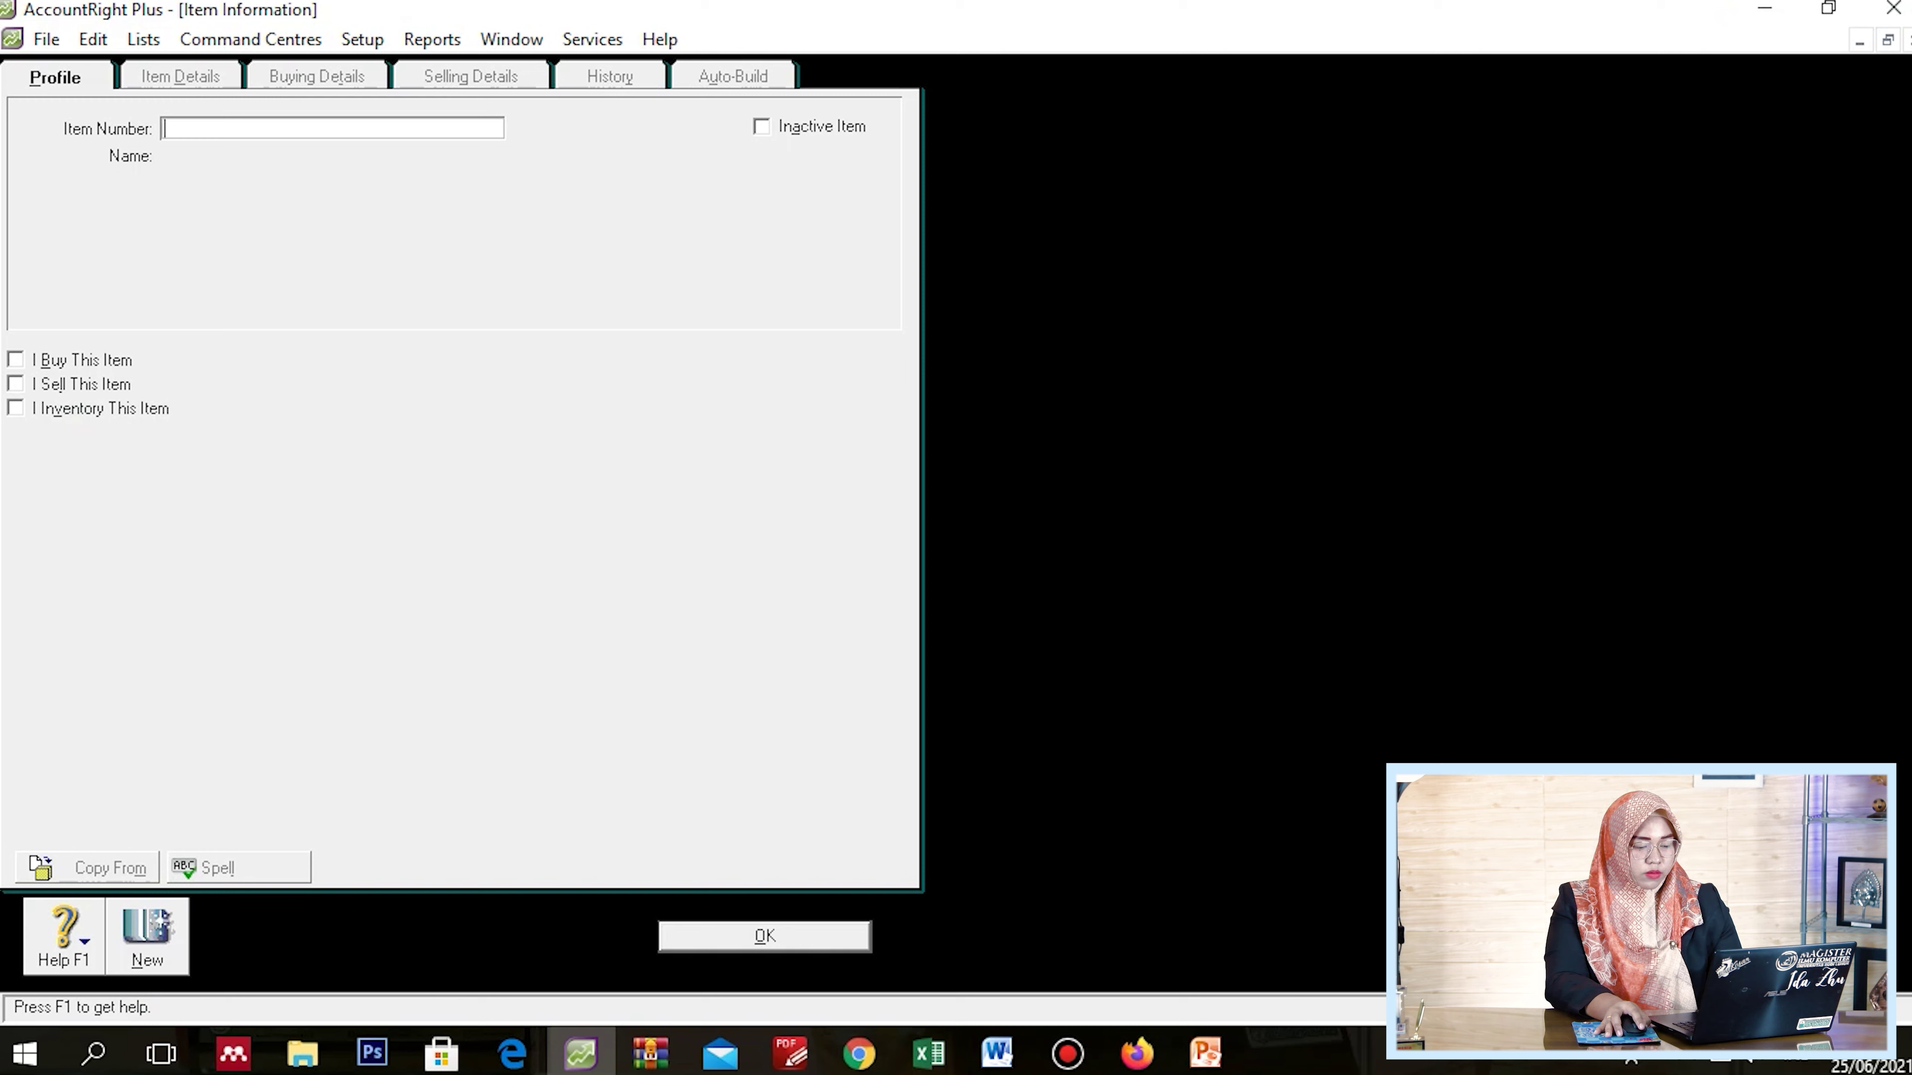
# Copy the code SG001 from the Word inventory table and enter it as the new item's number in AccountRight Plus
pyautogui.click(999, 1053)
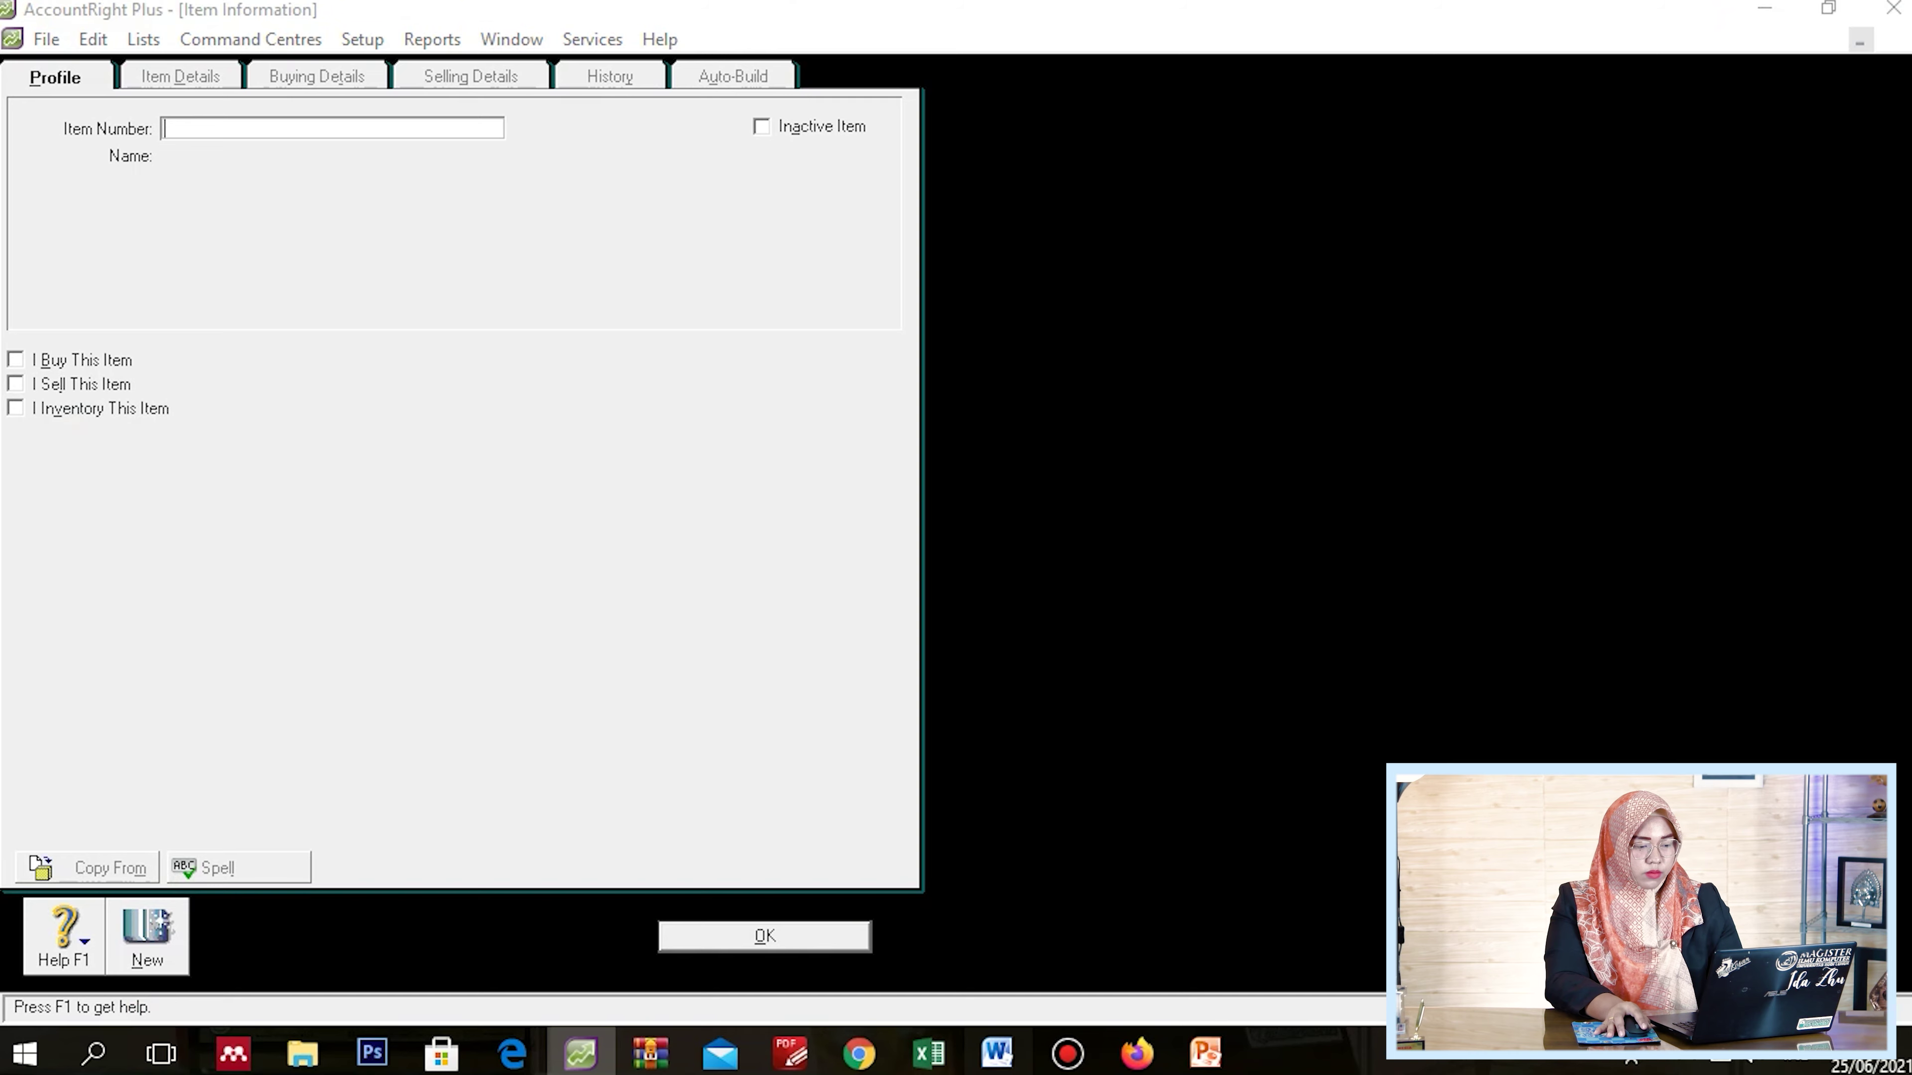
pyautogui.moveTo(779, 454); pyautogui.dragTo(712, 452)
pyautogui.hotkey('ctrl', 'c')
pyautogui.click(581, 1053)
pyautogui.hotkey('ctrl', 'v')
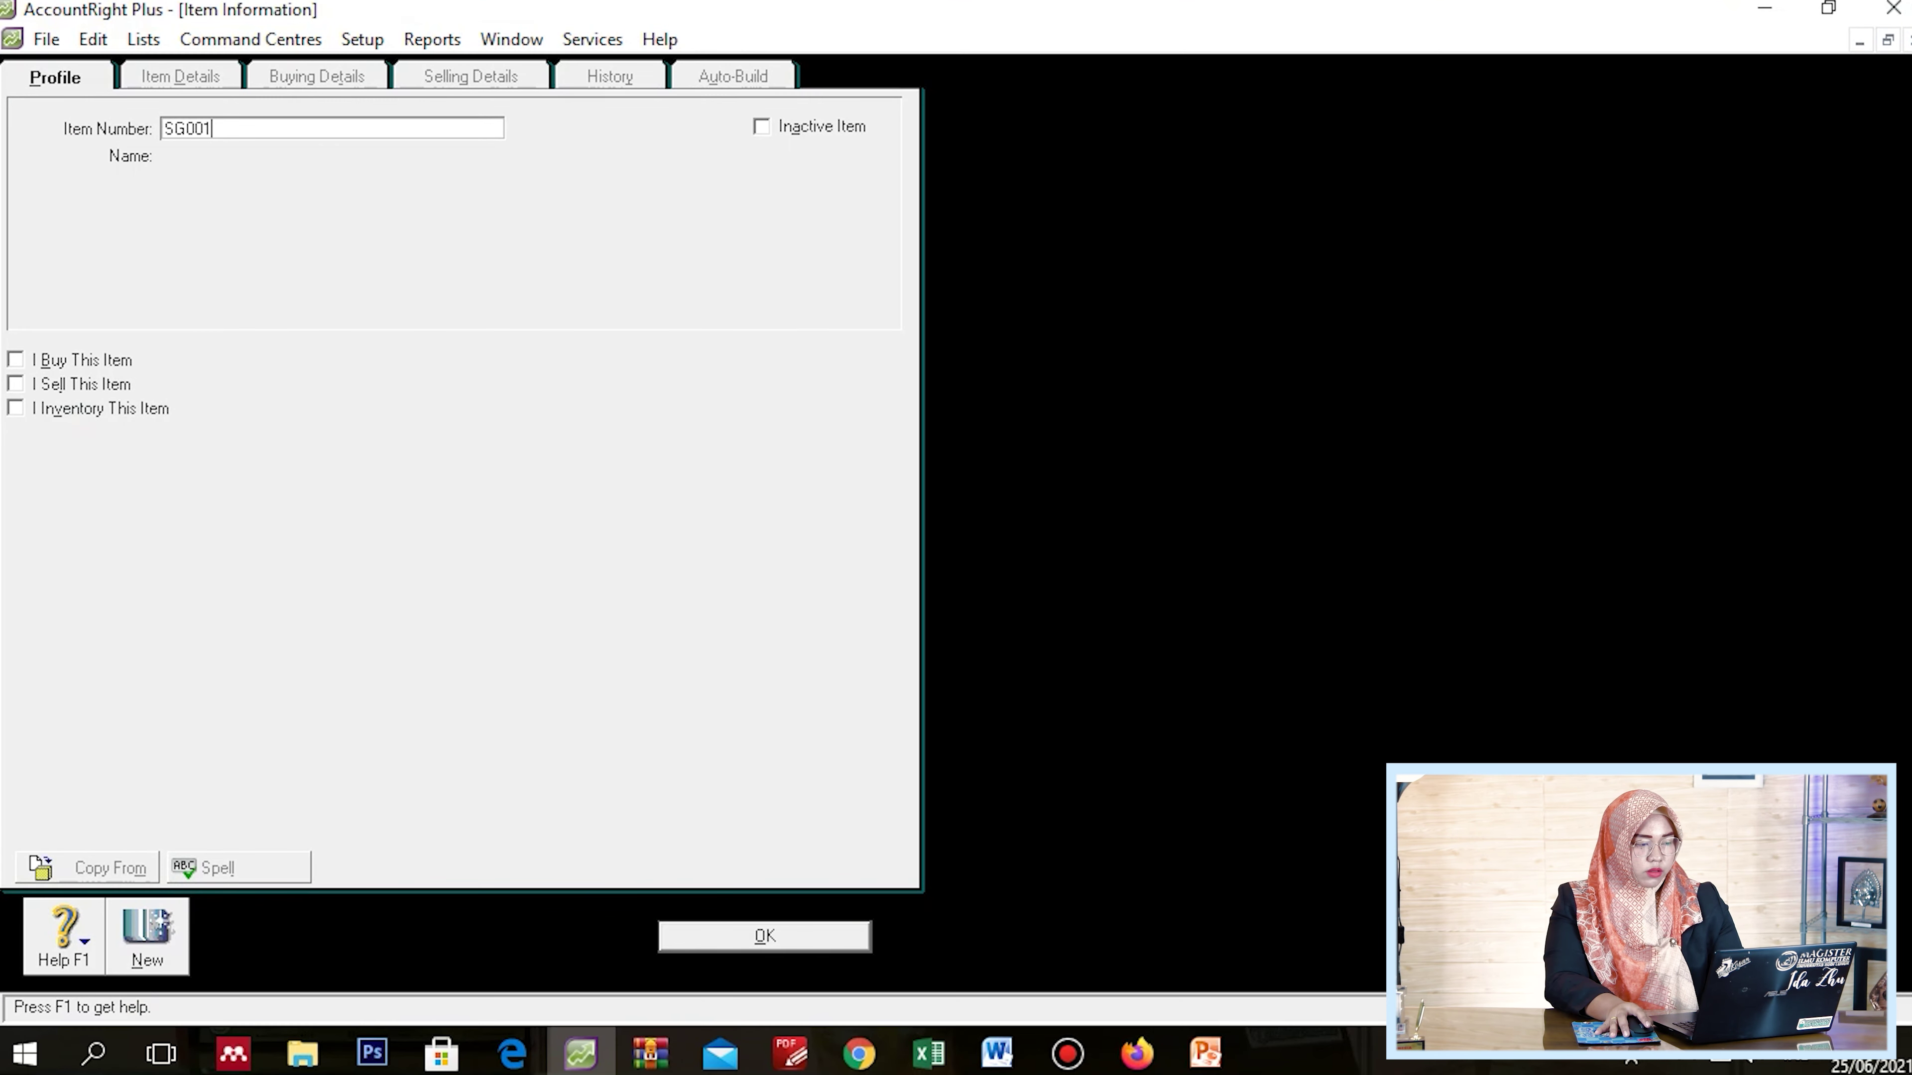
pyautogui.press('Tab')
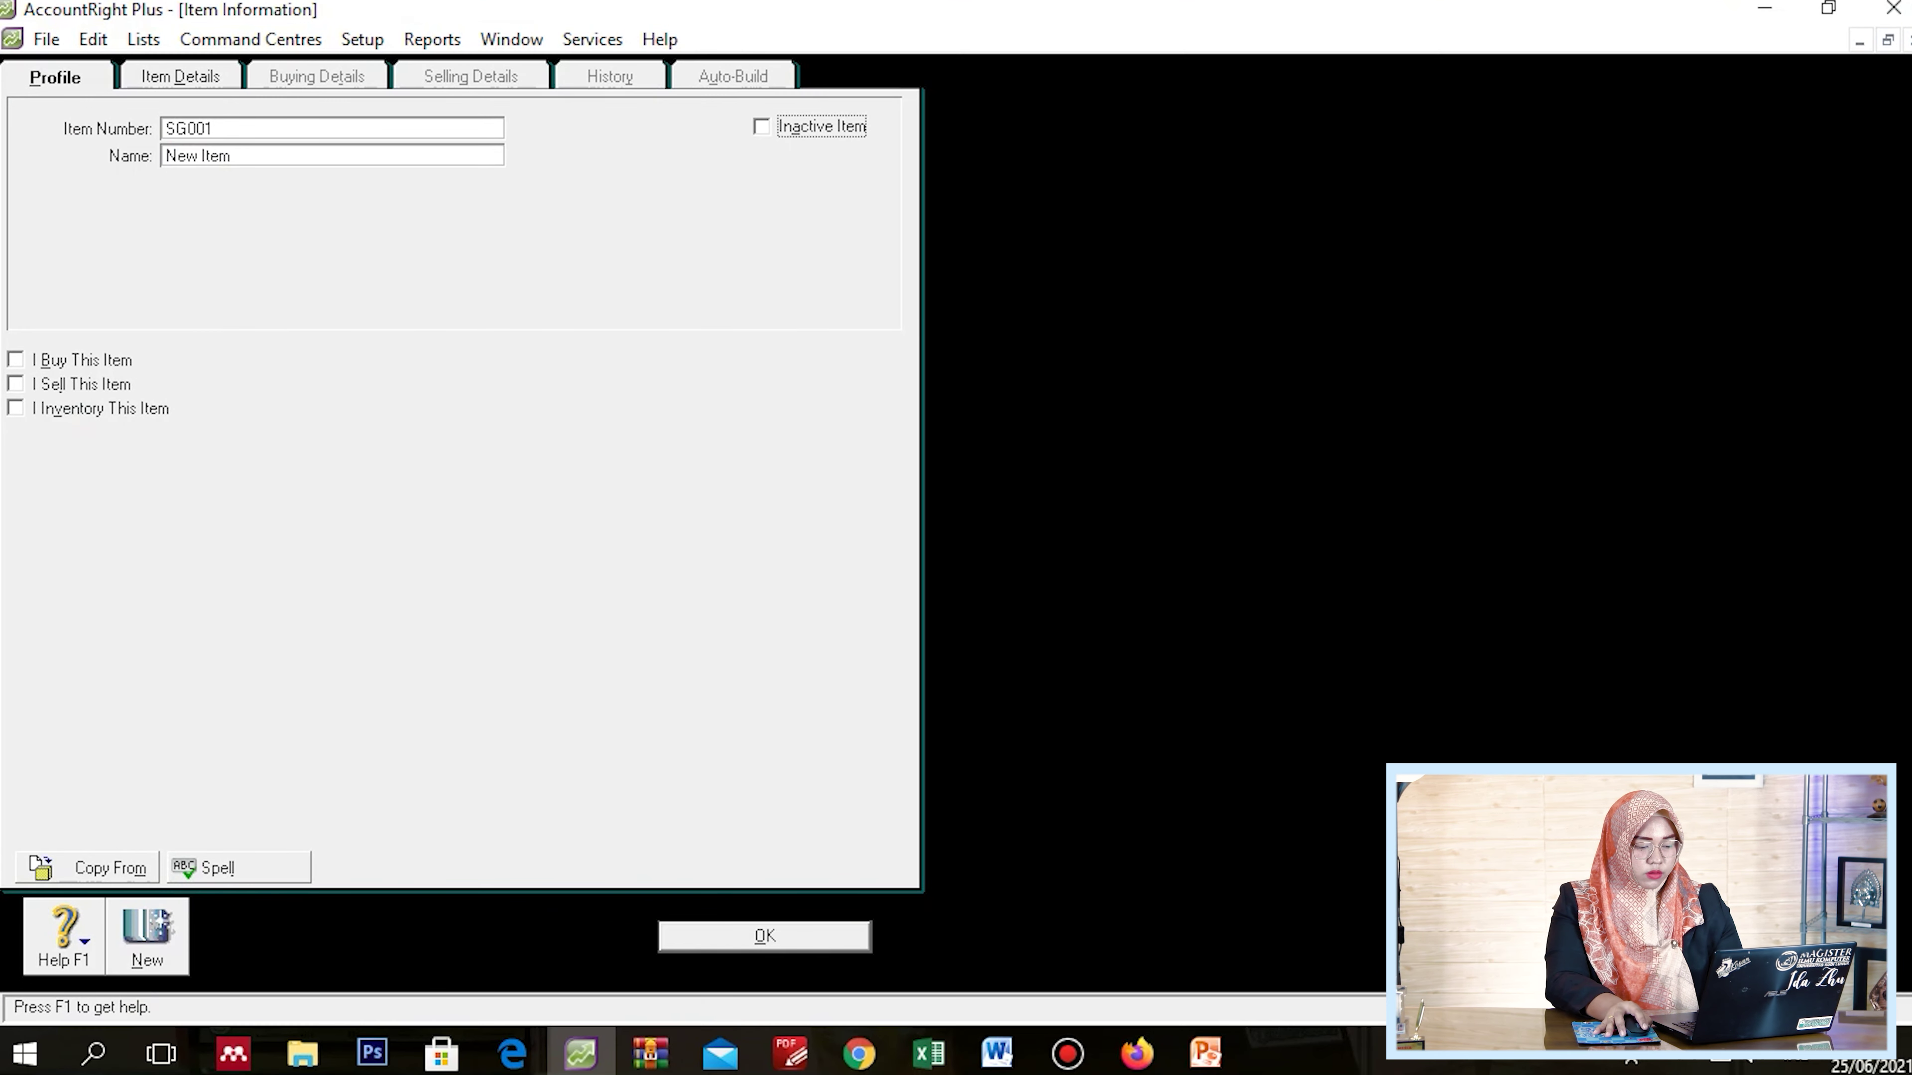
# Check the SG001 item's name in the Word table and replace the default item name with Motherboard in AccountRight Plus
pyautogui.click(997, 1053)
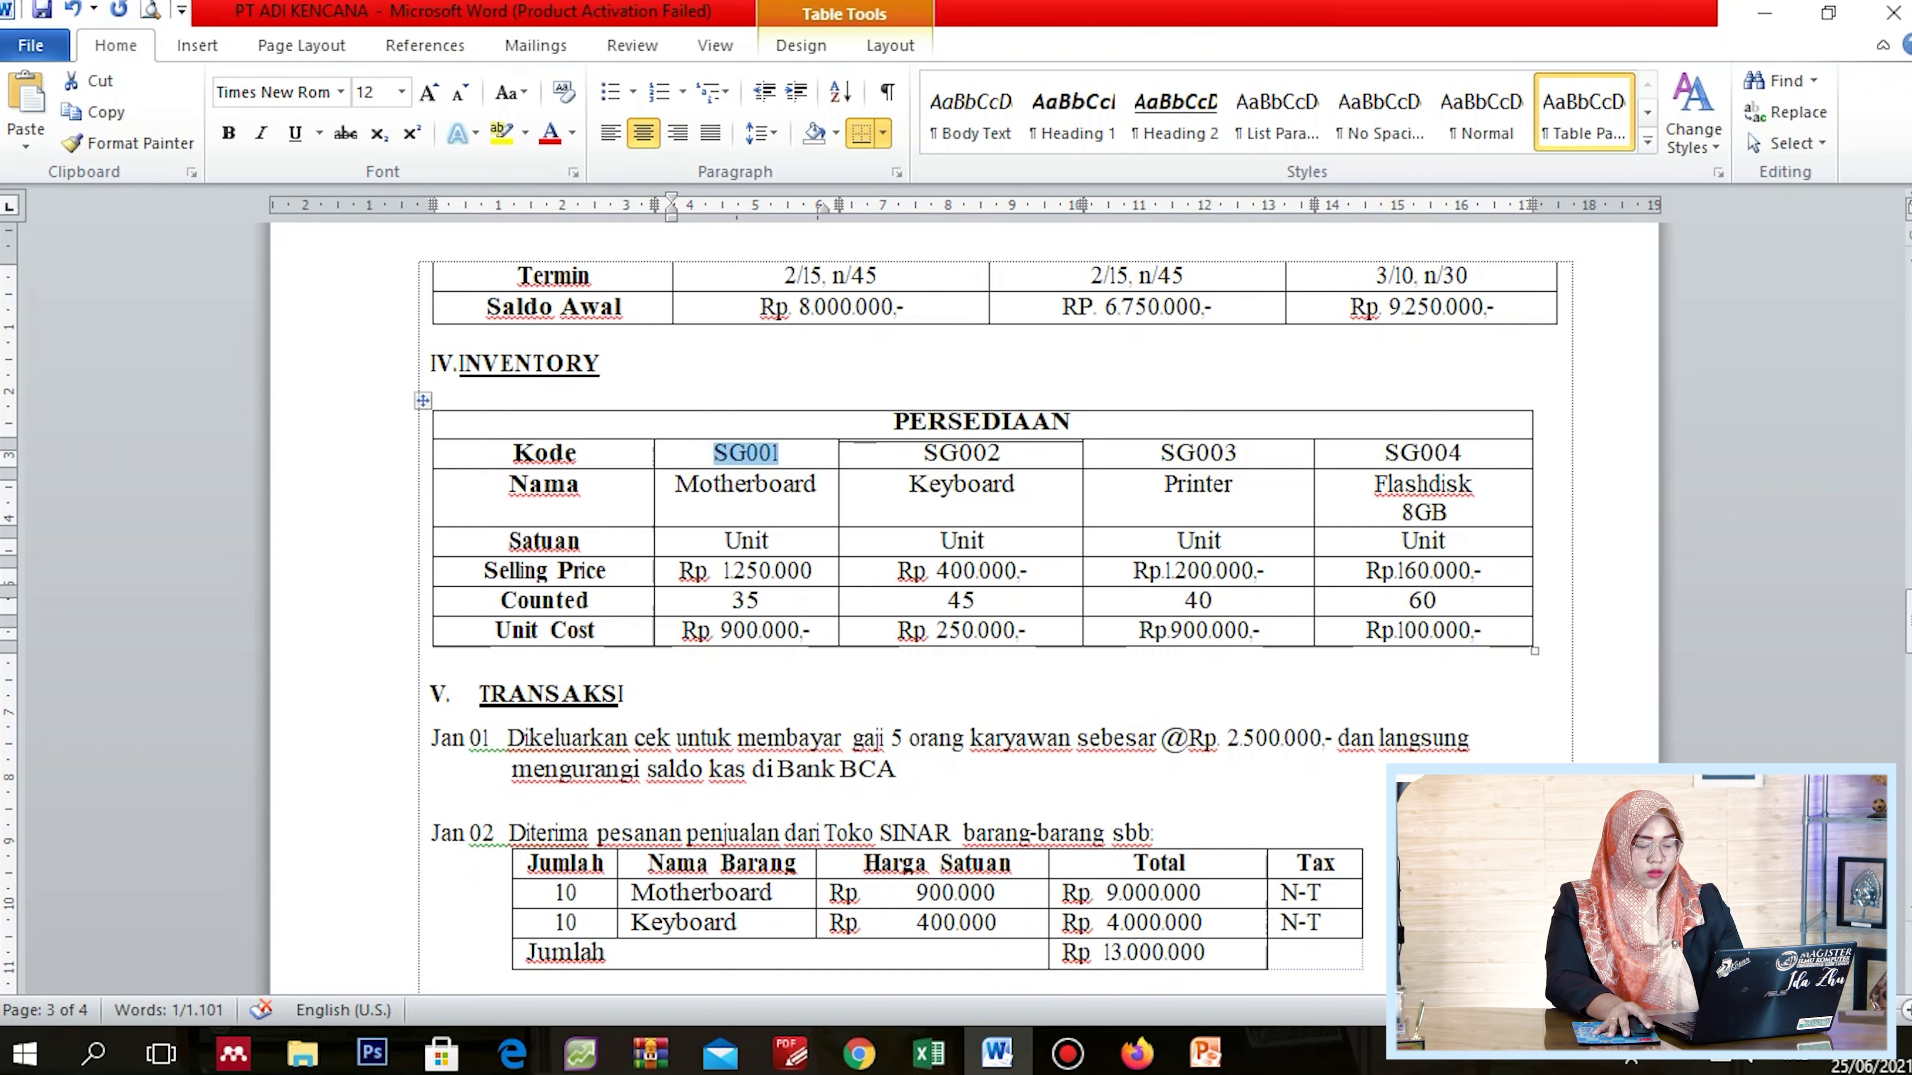
pyautogui.moveTo(816, 484); pyautogui.dragTo(675, 484)
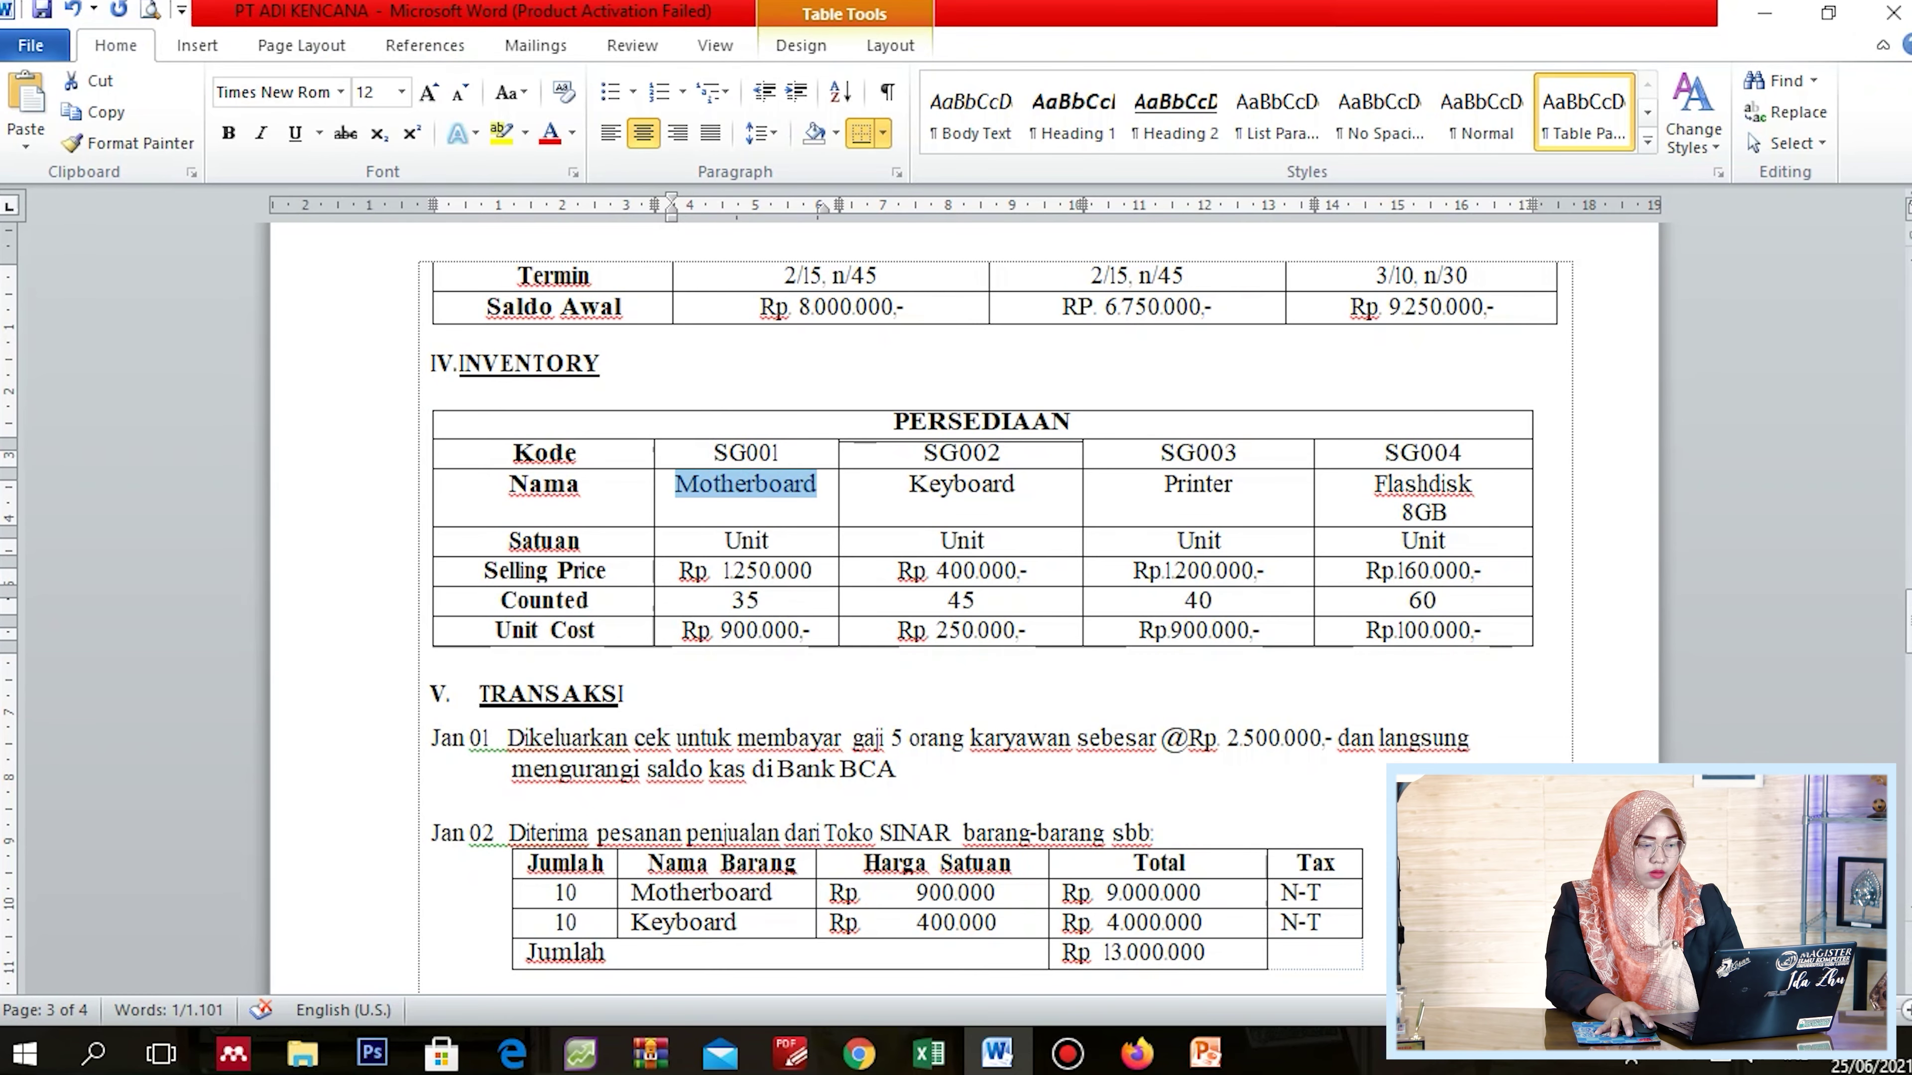
pyautogui.click(997, 1053)
pyautogui.rightClick(997, 1053)
pyautogui.moveTo(229, 155); pyautogui.dragTo(165, 155)
pyautogui.write('Motherboard')
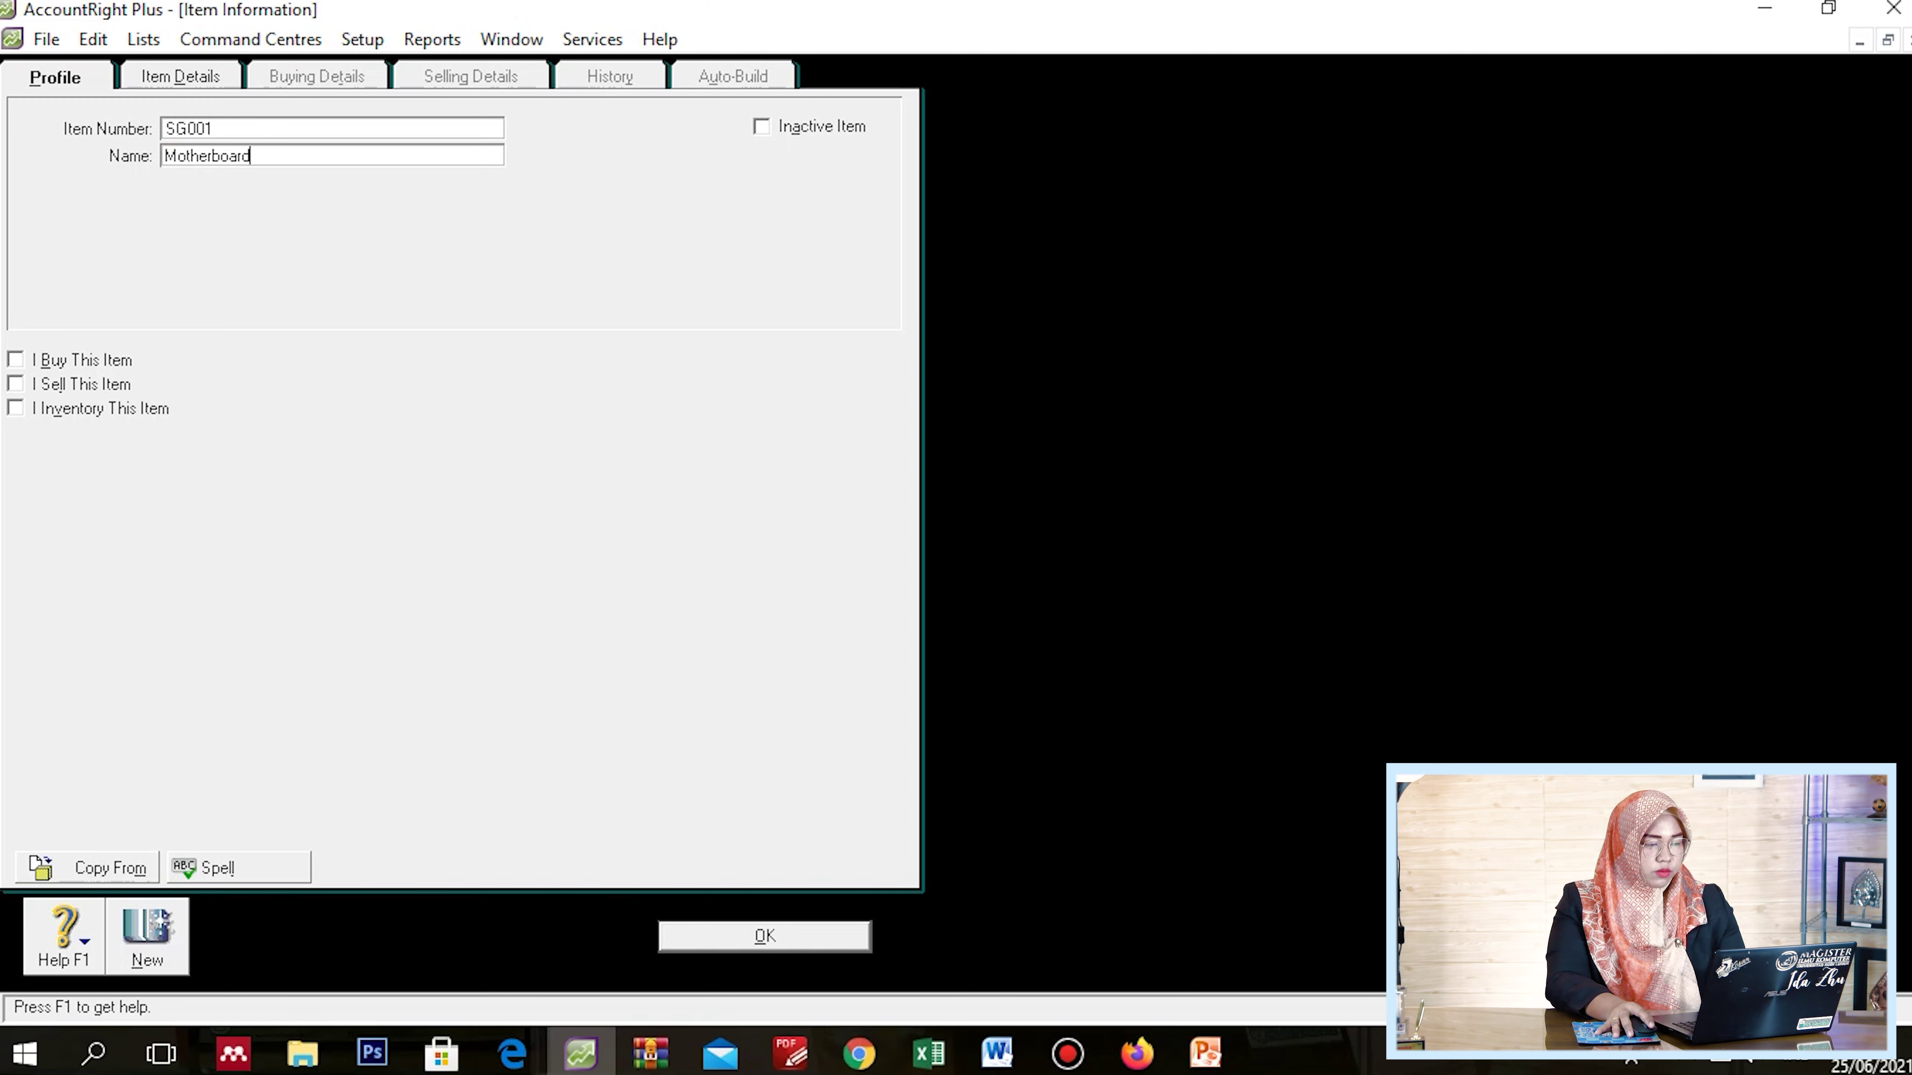
# Mark the Motherboard item as bought, sold and inventoried
pyautogui.press('Tab')
pyautogui.press('Tab')
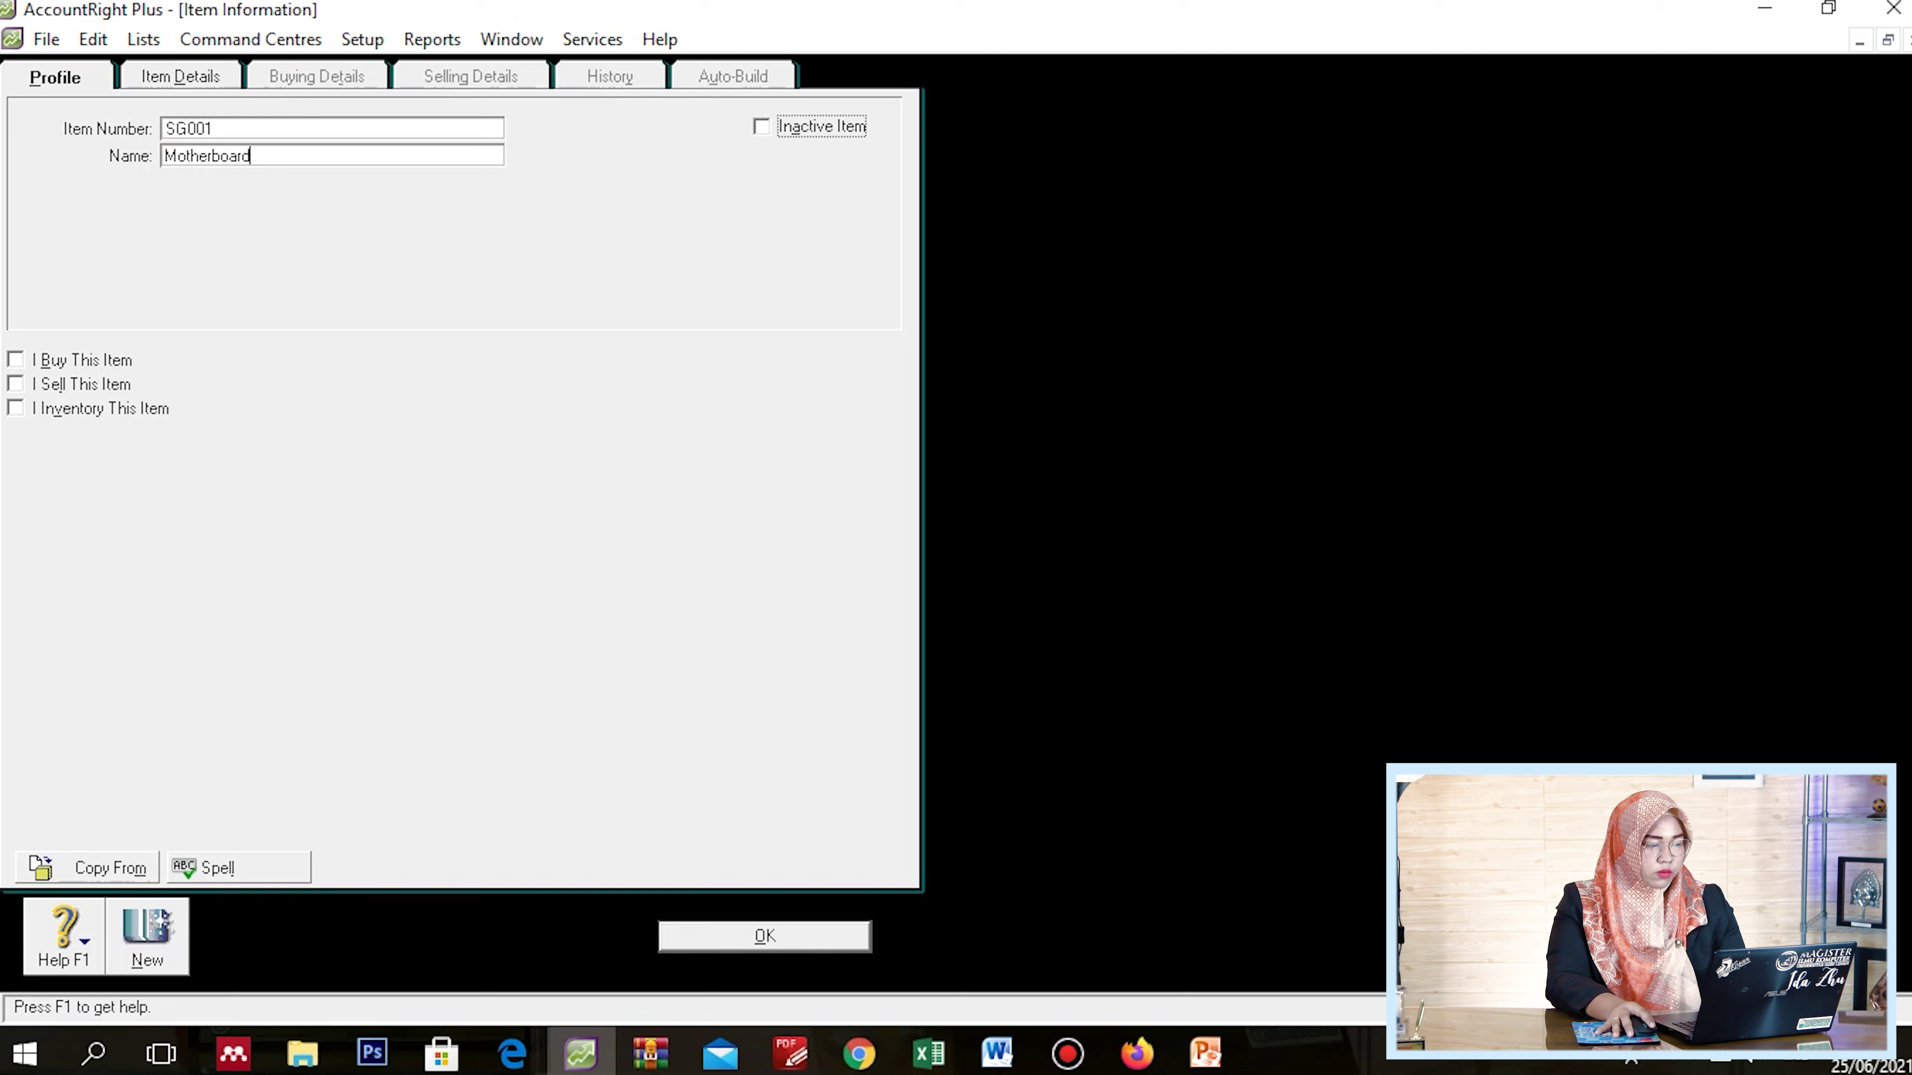
pyautogui.press('Tab')
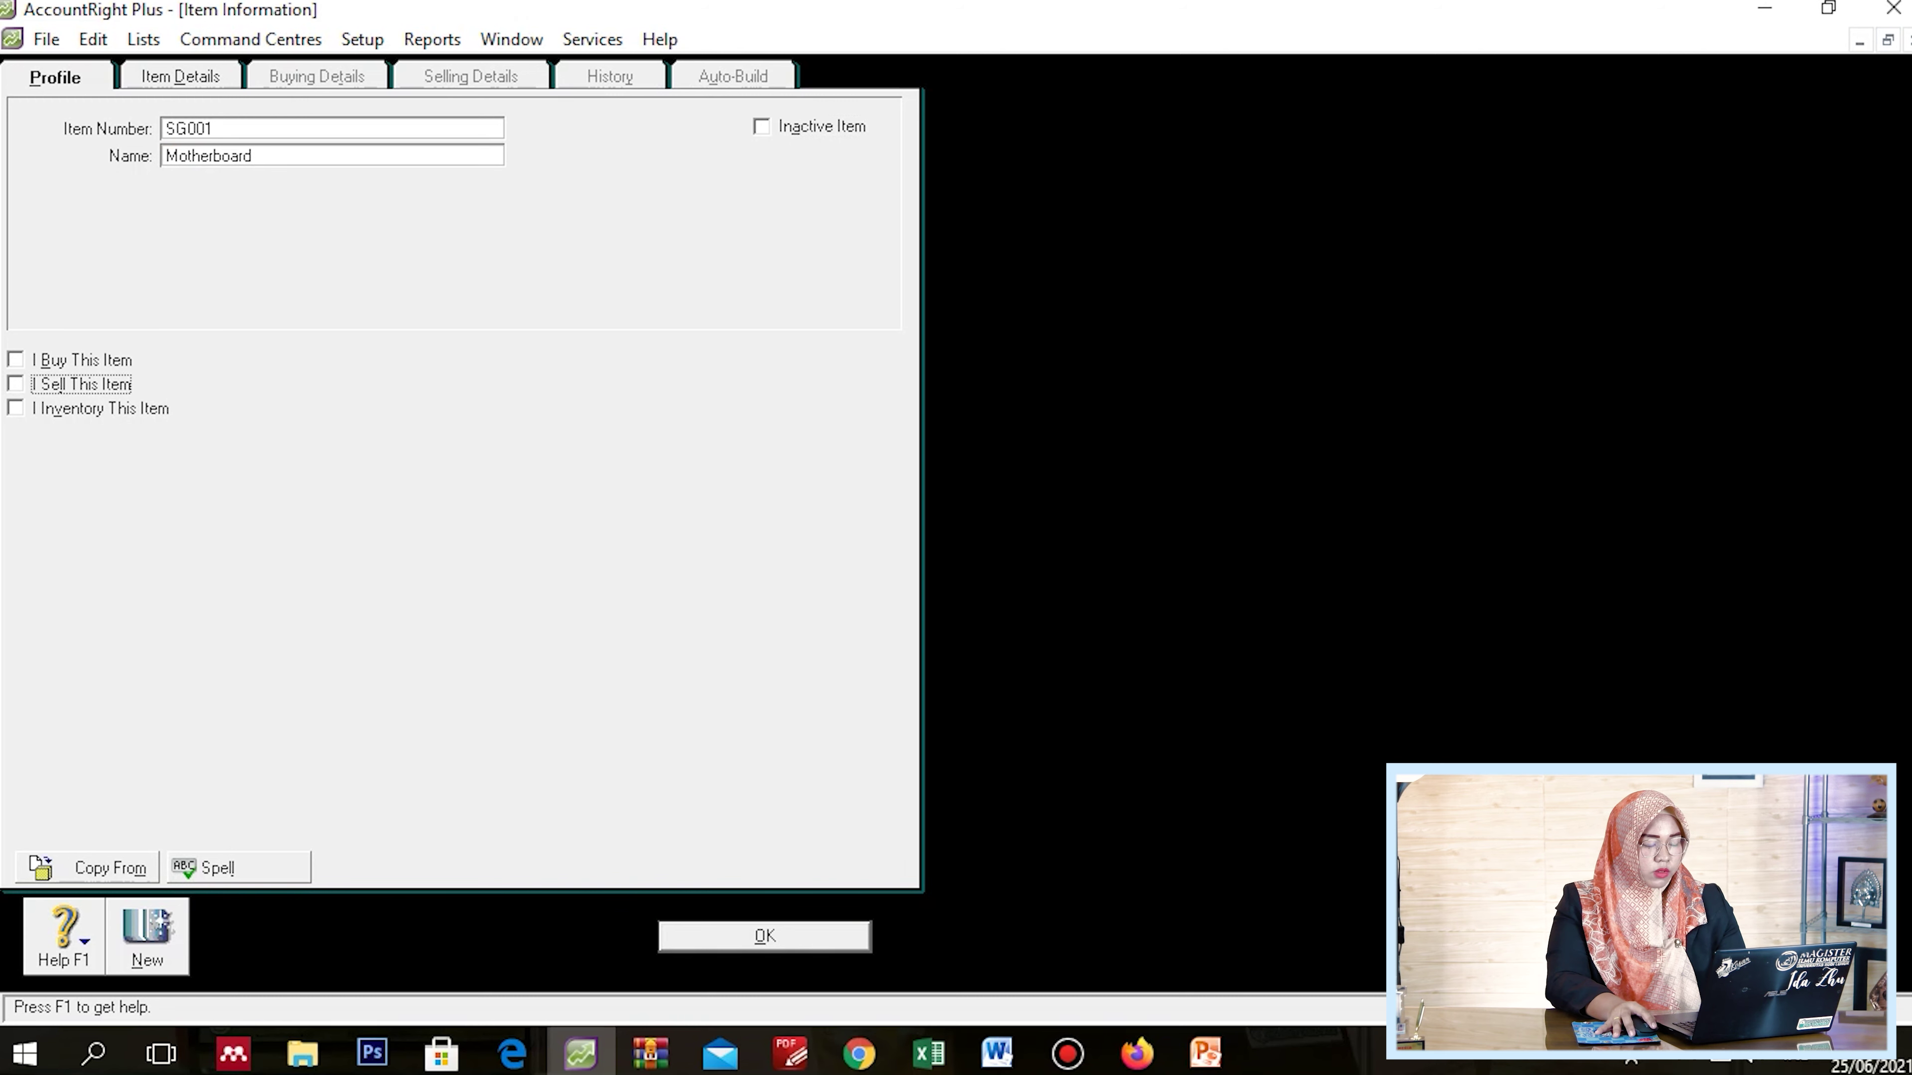
pyautogui.hotkey('shift', 'Tab')
pyautogui.press('space')
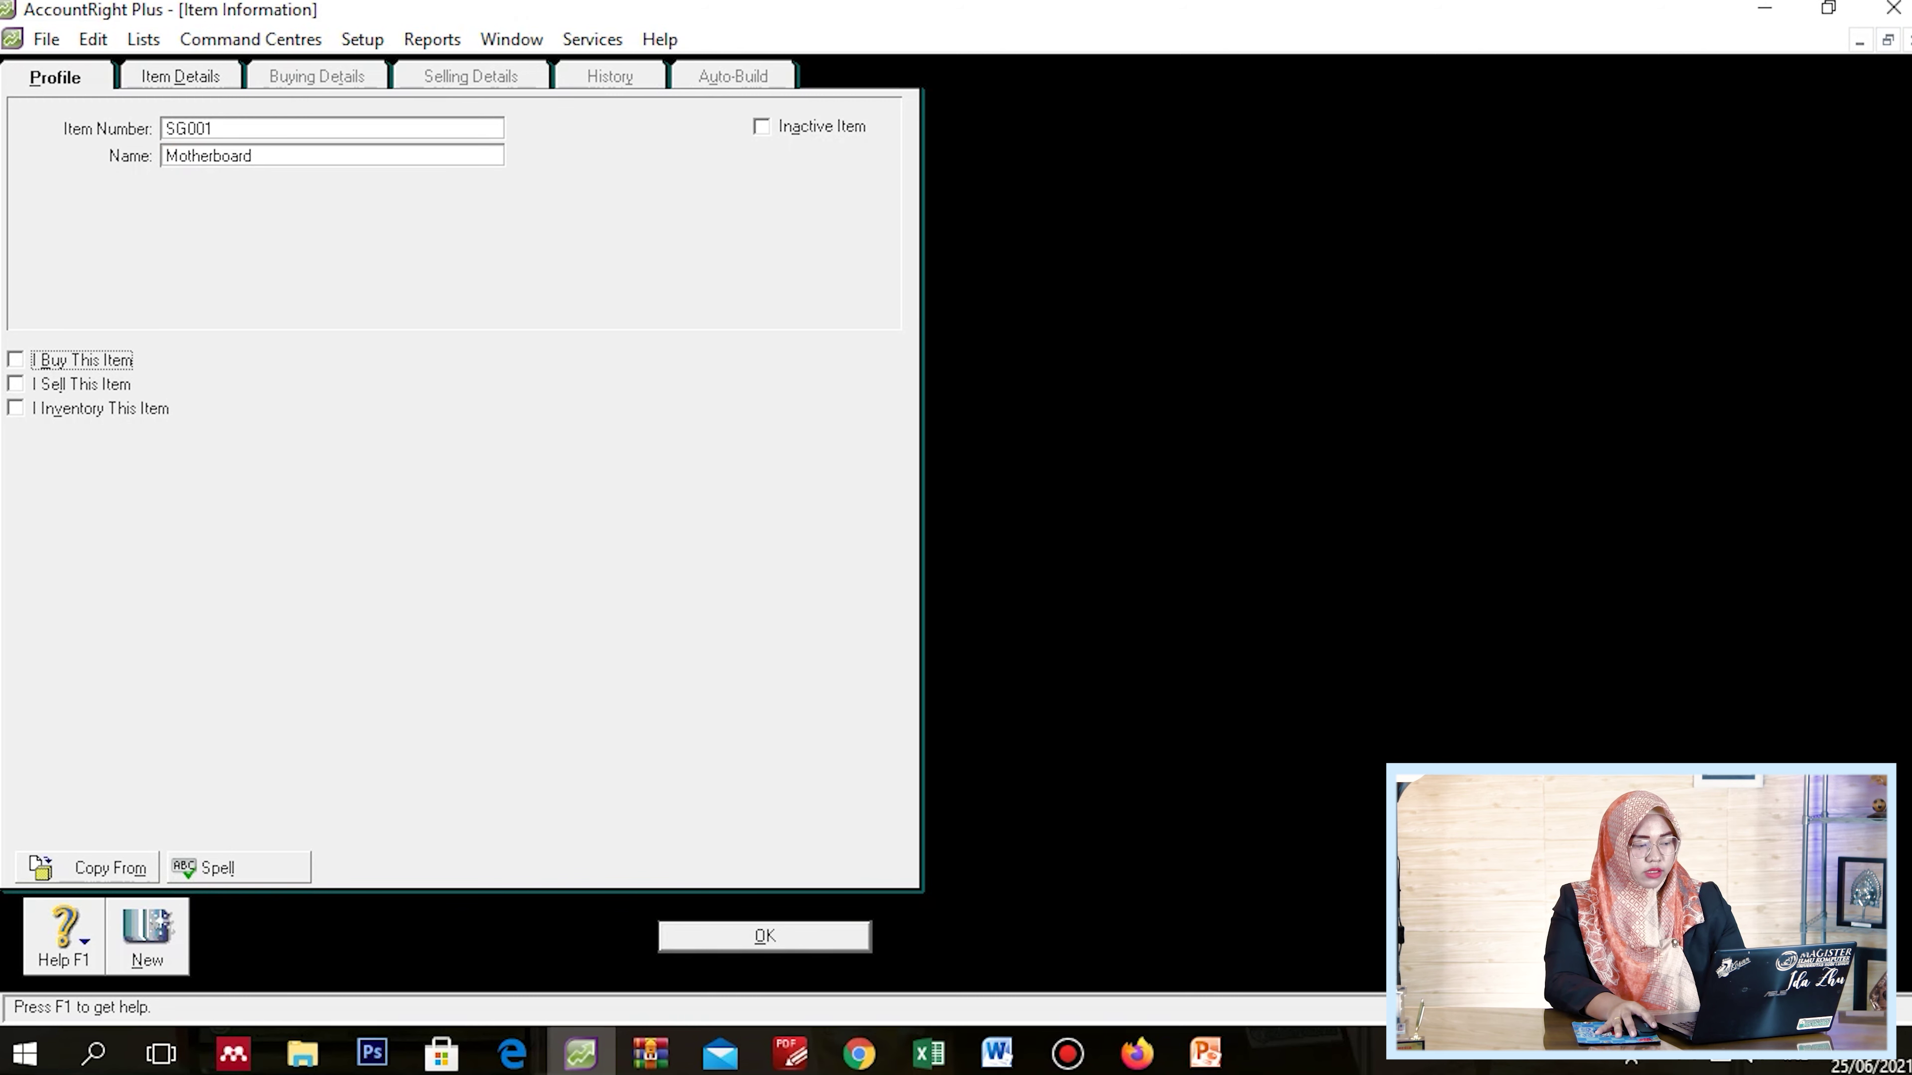
pyautogui.press('Tab')
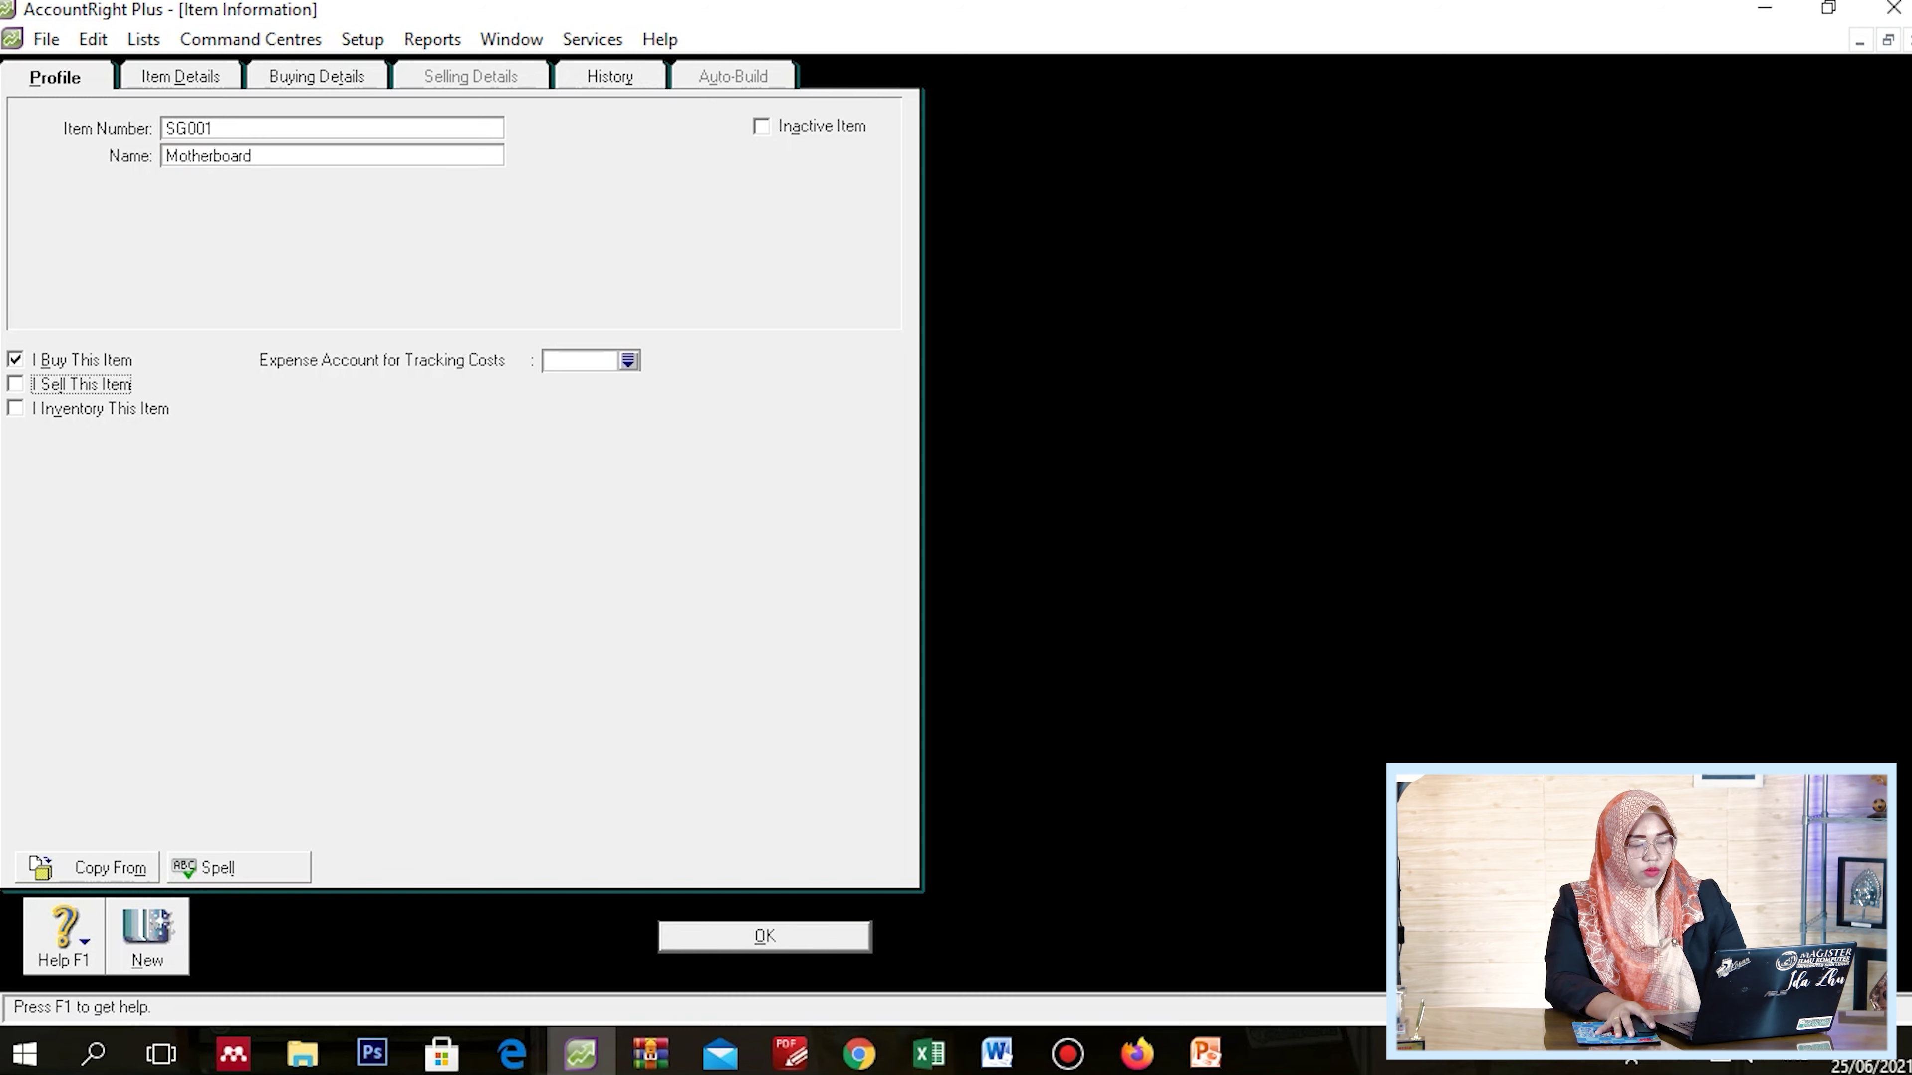
pyautogui.press('space')
pyautogui.press('Tab')
pyautogui.press('space')
pyautogui.press('Tab')
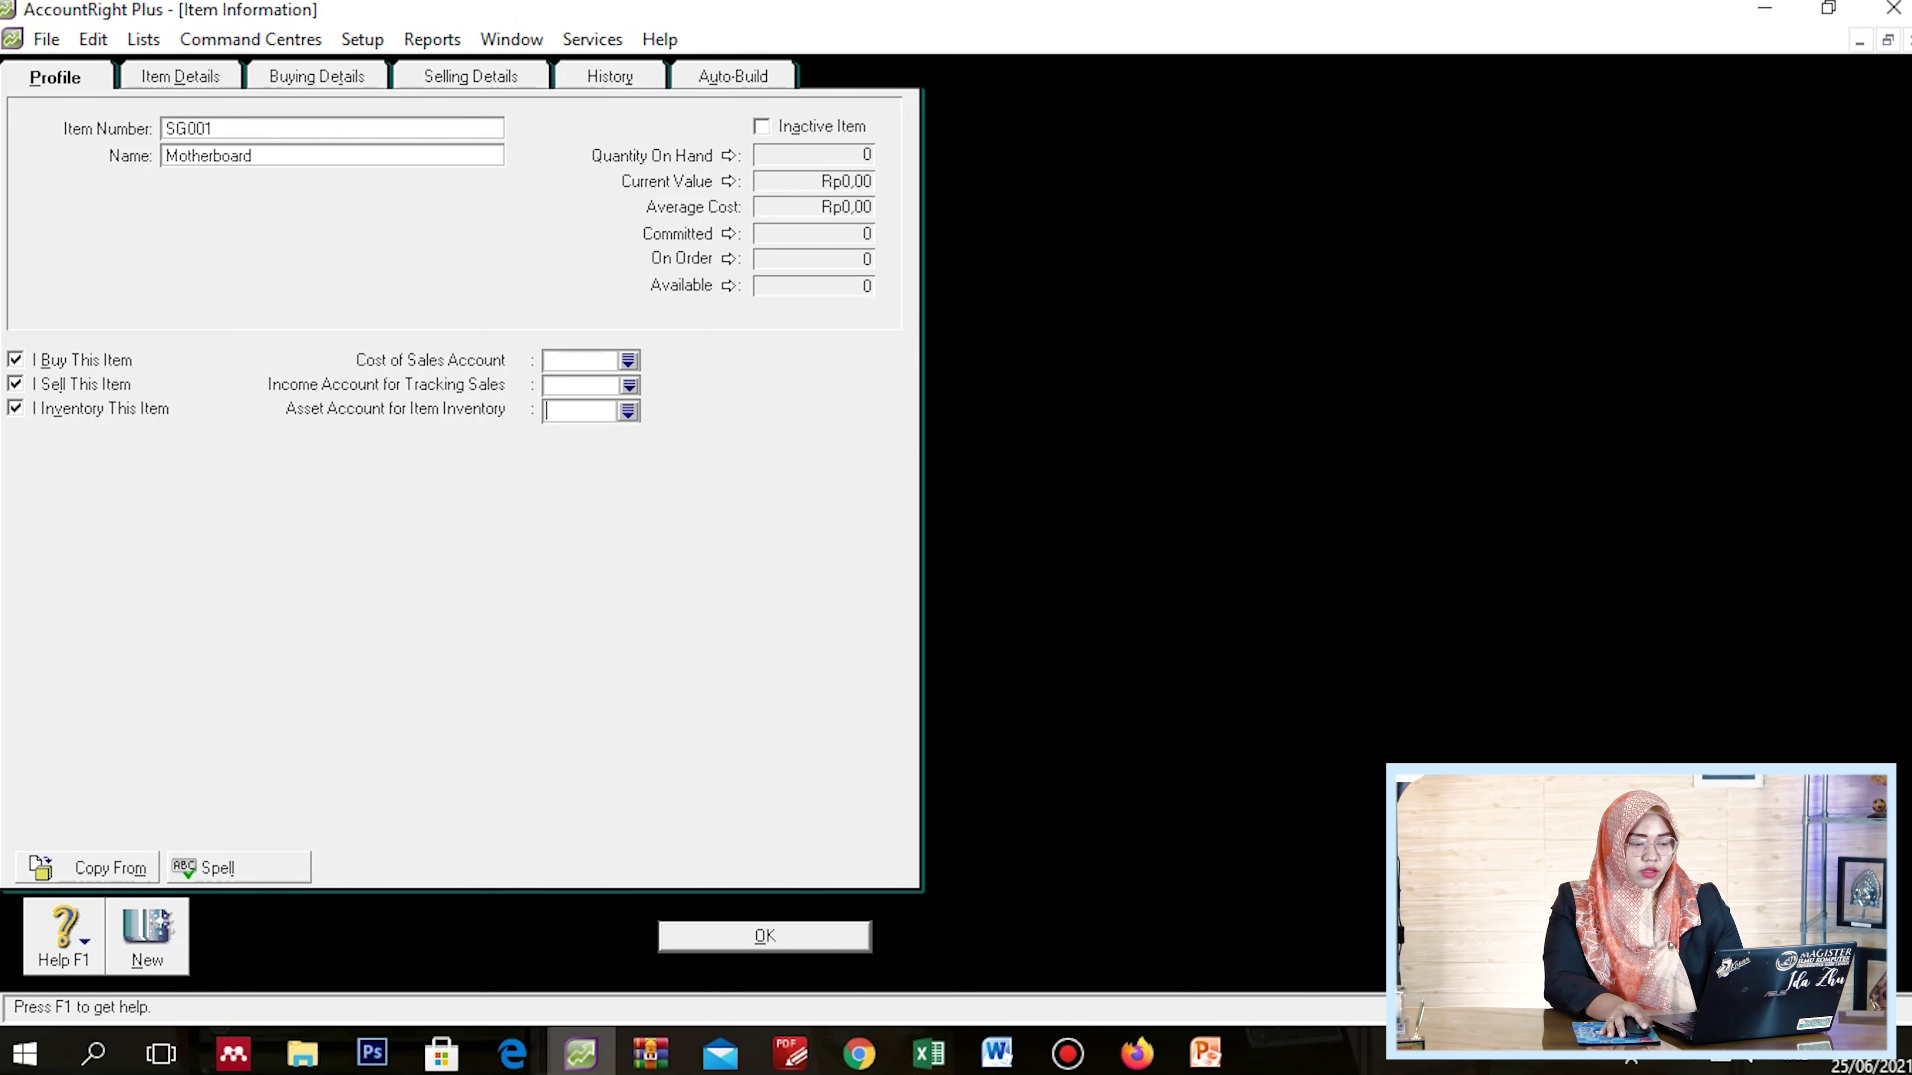
# Assign 5-1000 Pembelian as the cost of sales account, 4-1000 Penjualan as the income account and 1-1500 Persediaan as the asset account
pyautogui.click(628, 360)
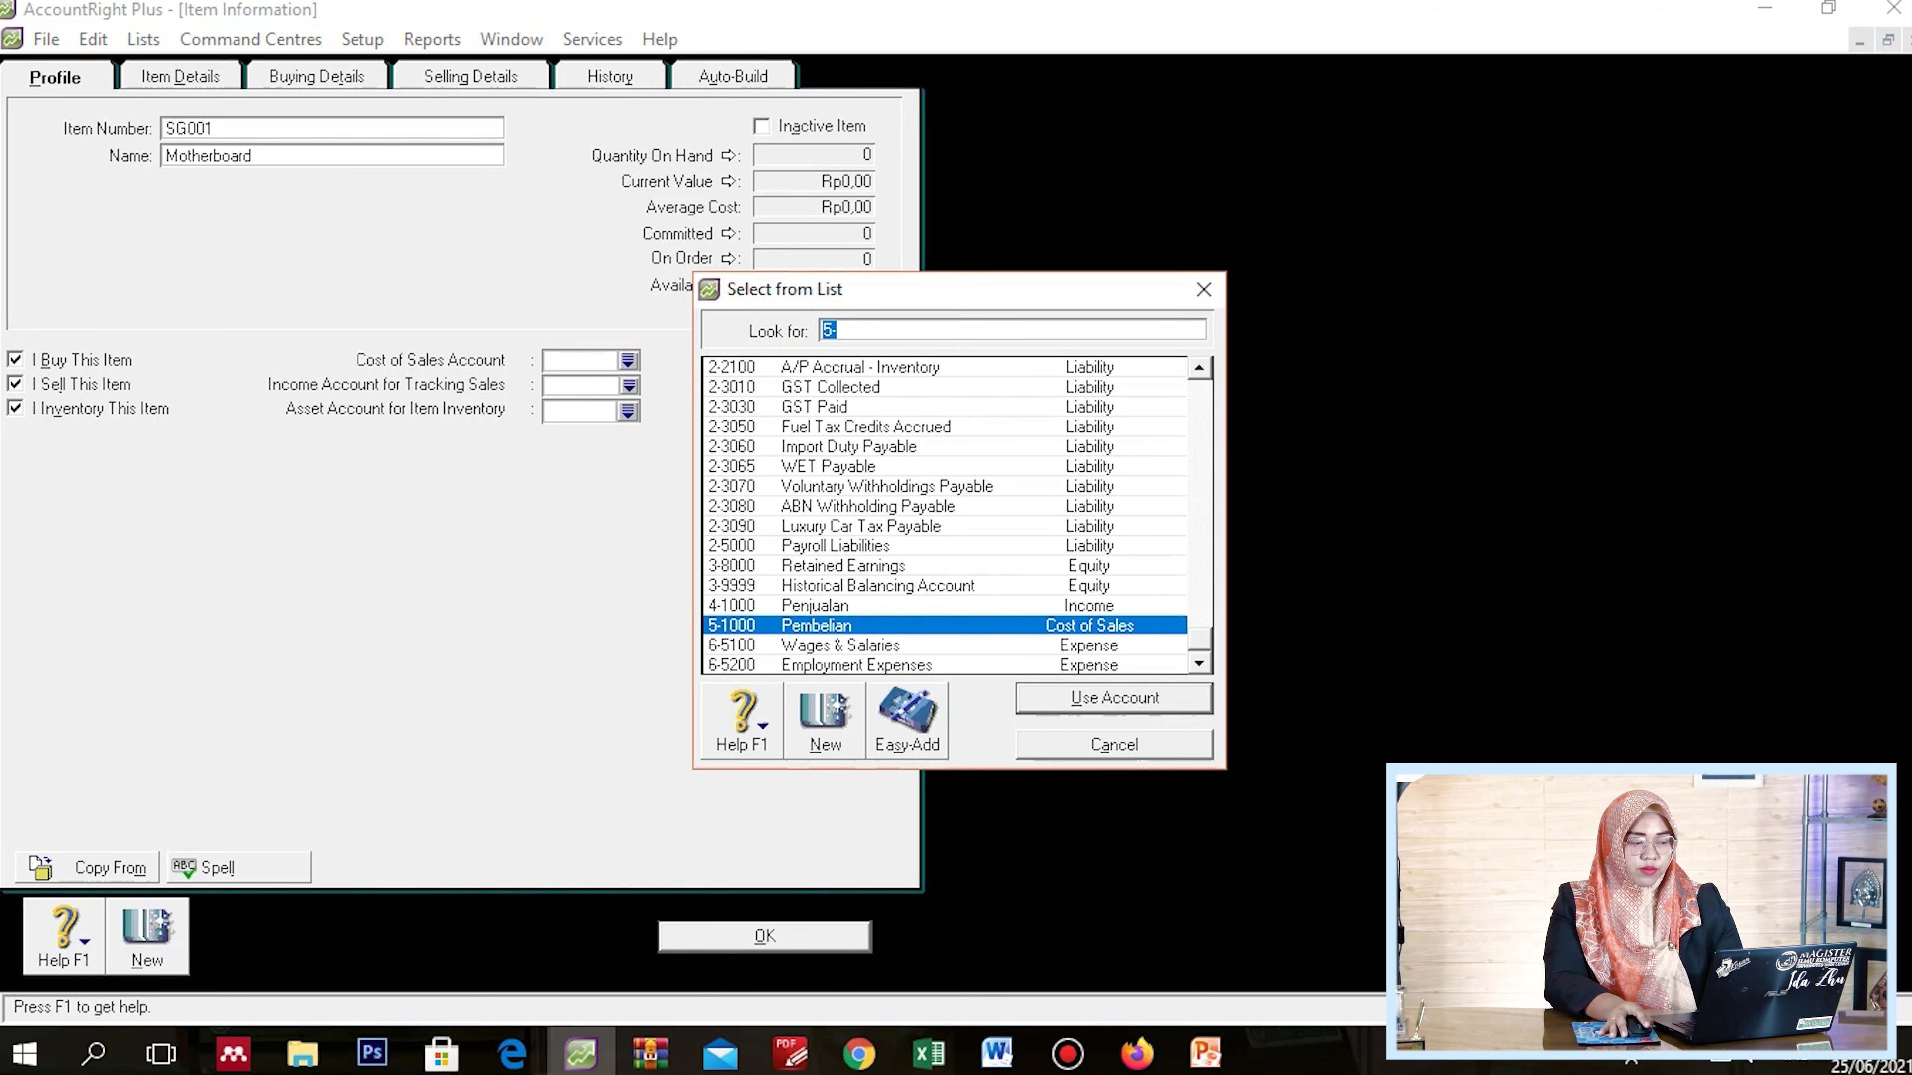
pyautogui.press('Return')
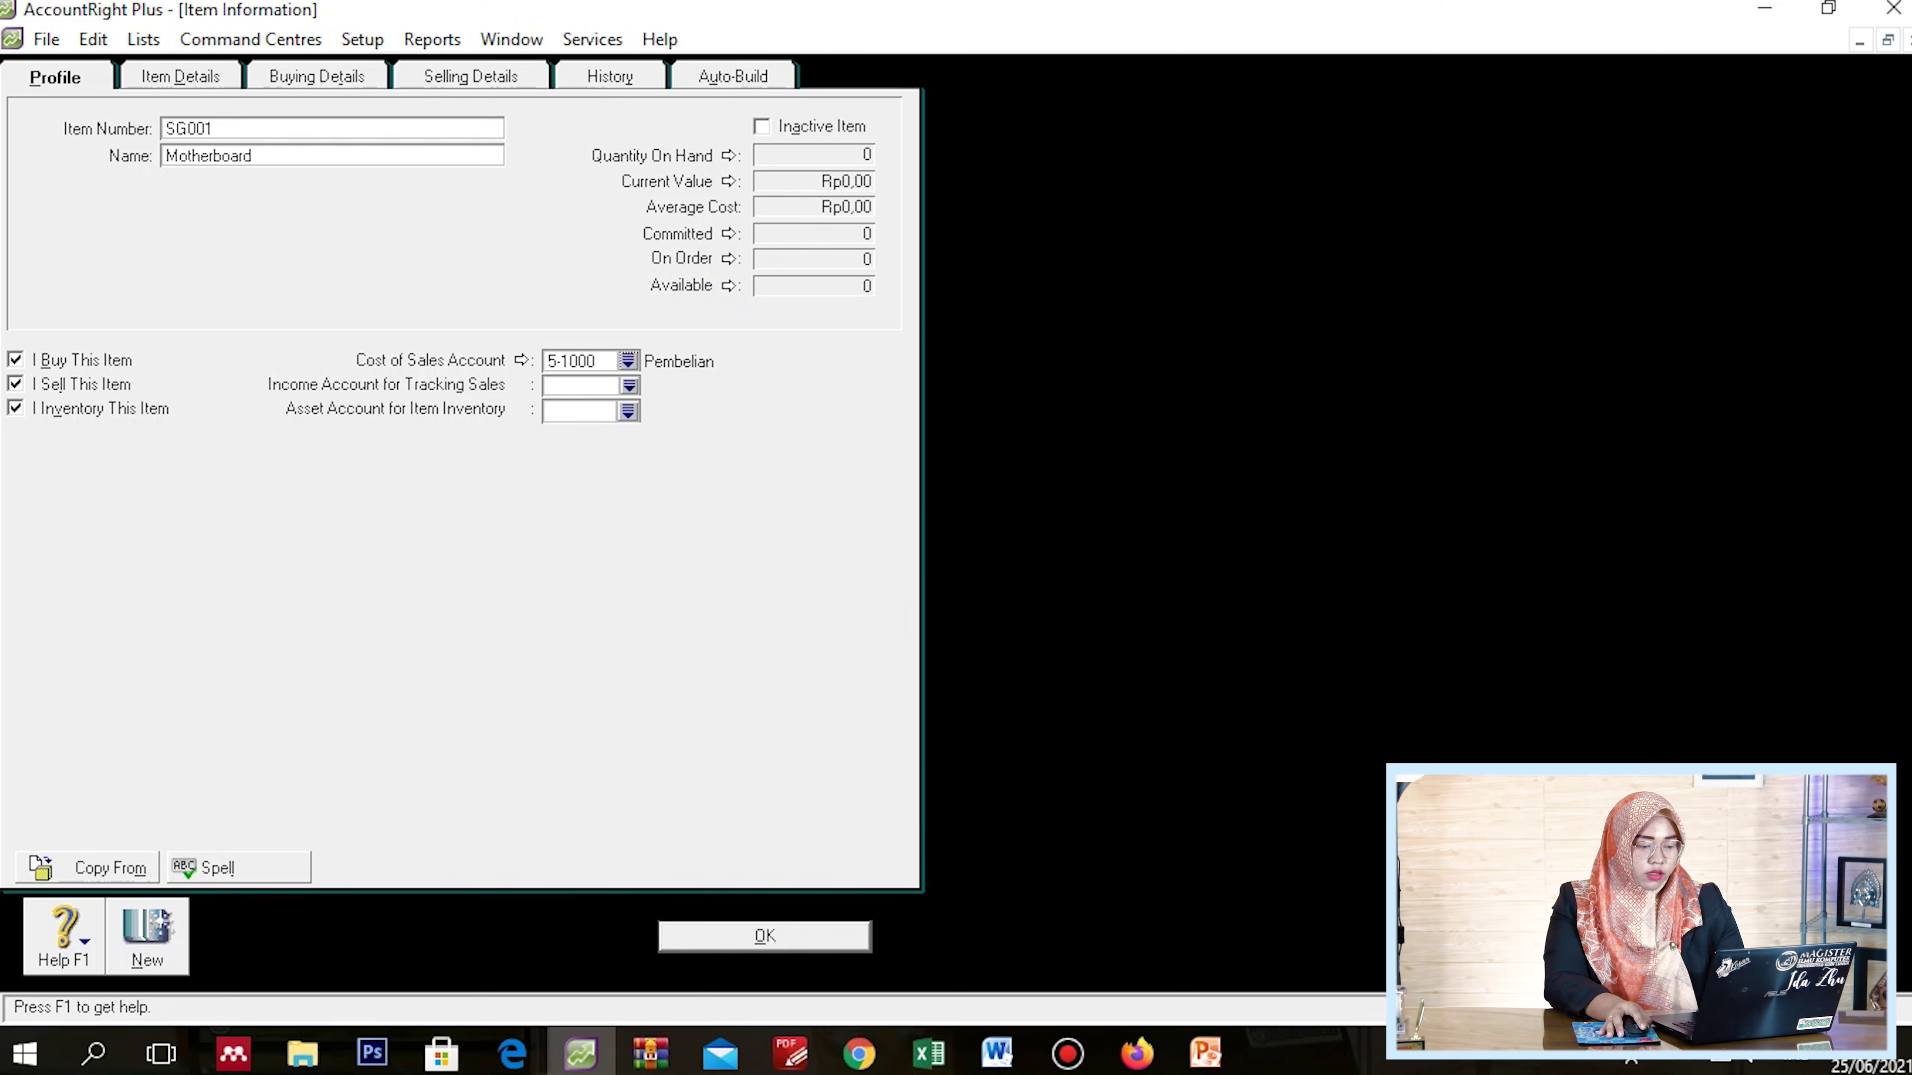
pyautogui.click(628, 385)
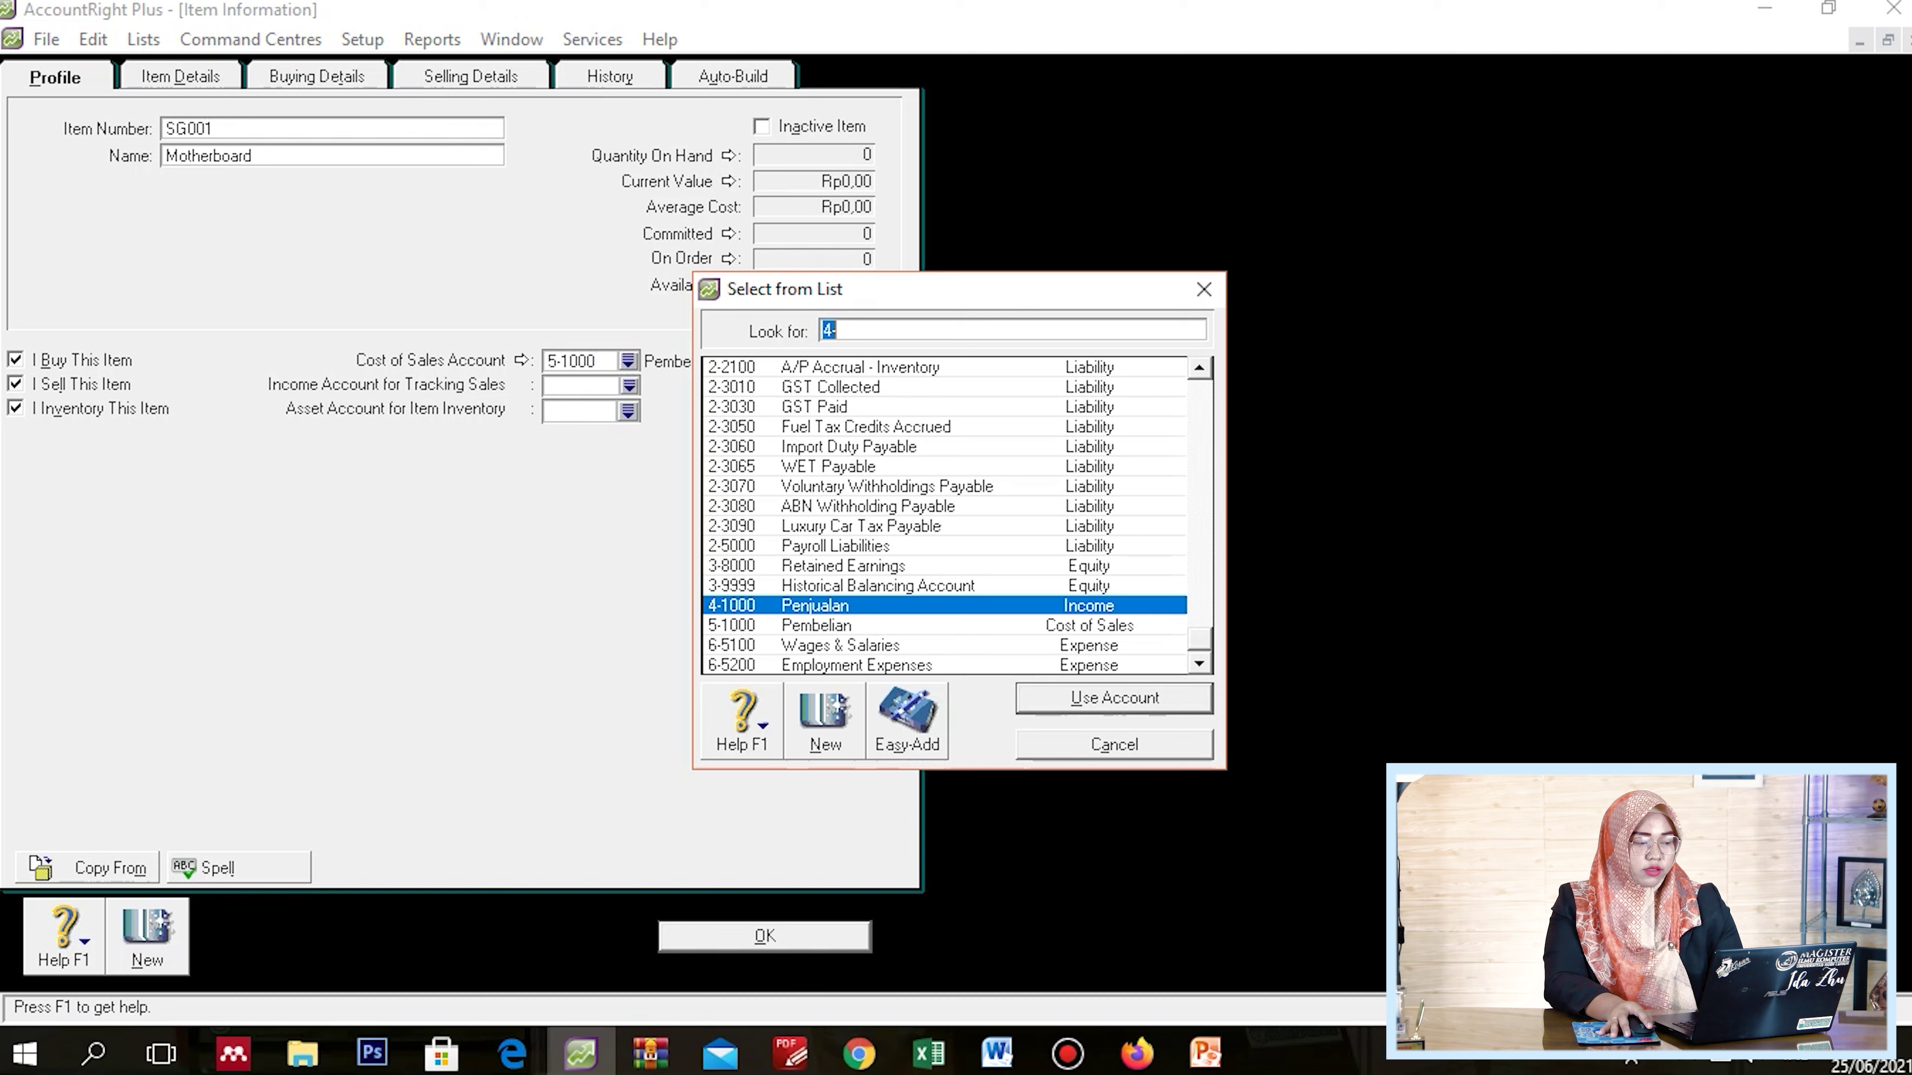
pyautogui.press('Return')
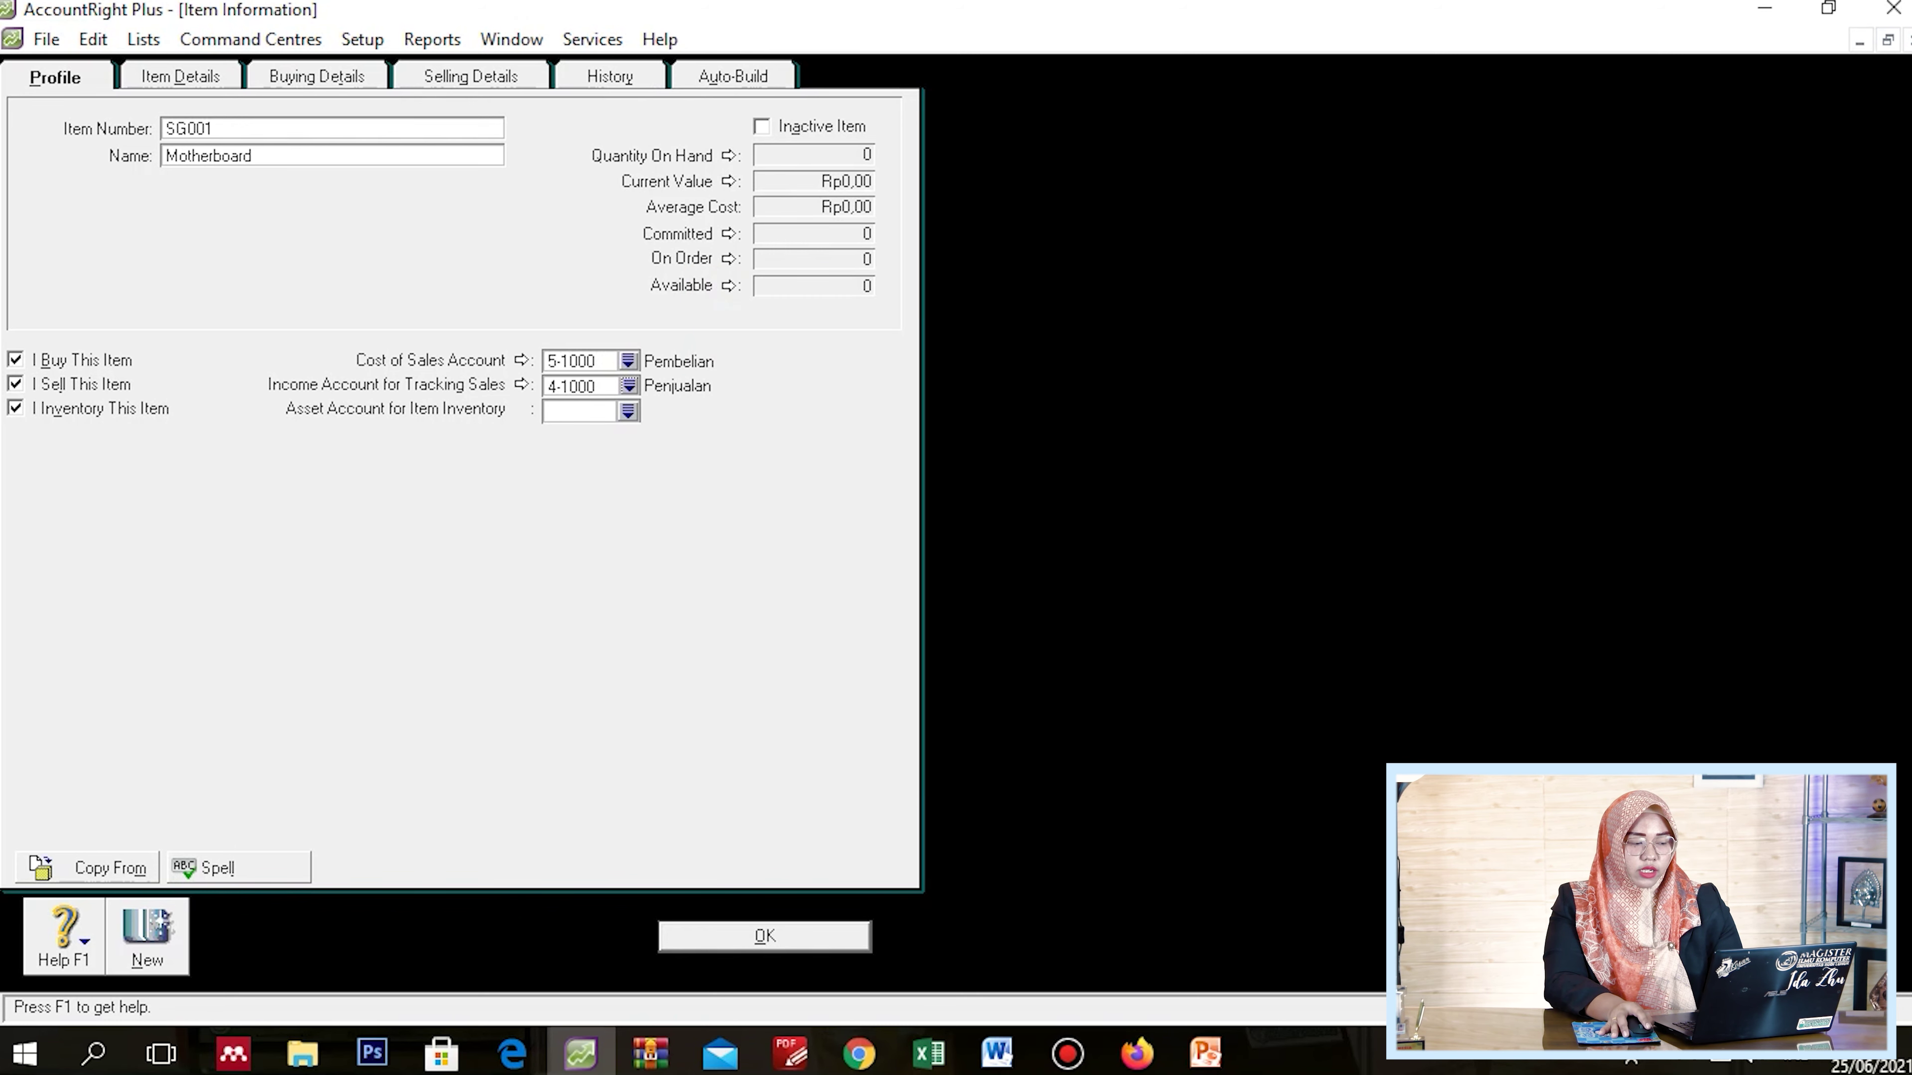
pyautogui.press('Tab')
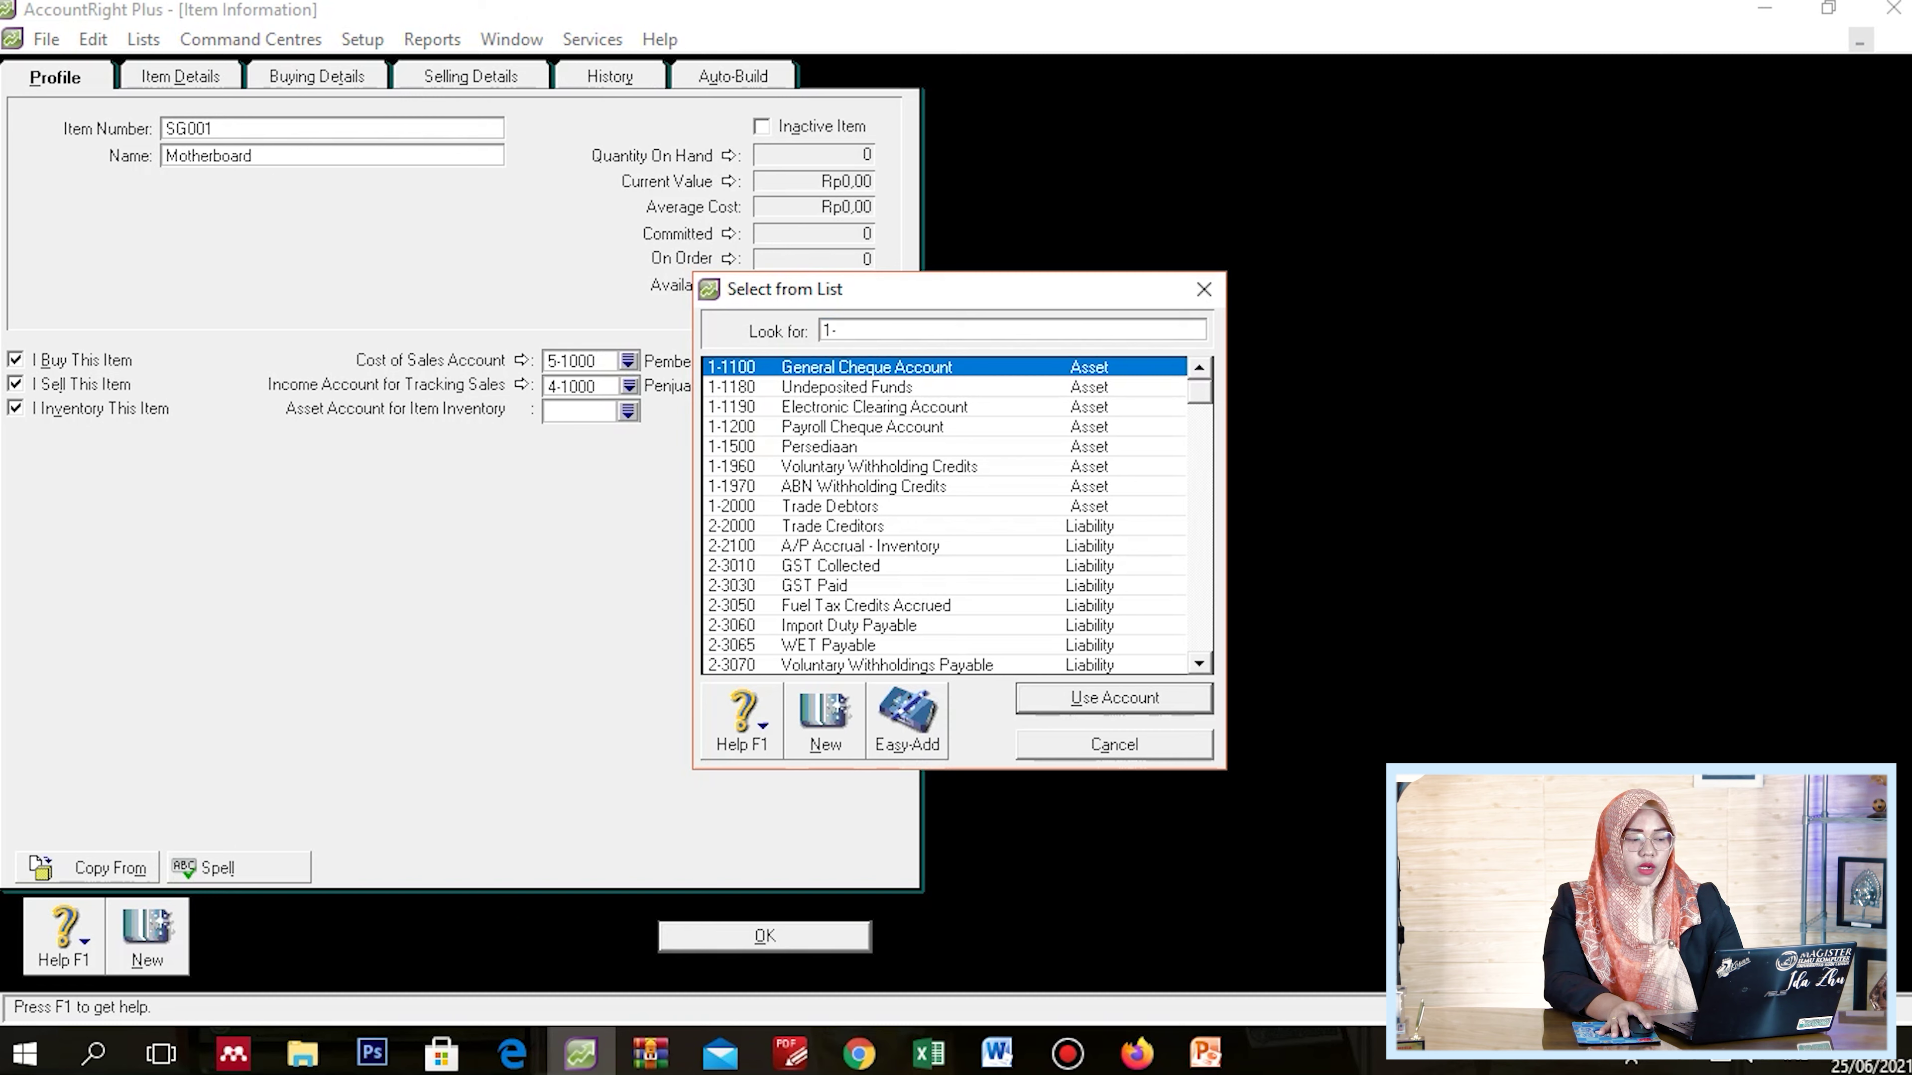
pyautogui.doubleClick(818, 446)
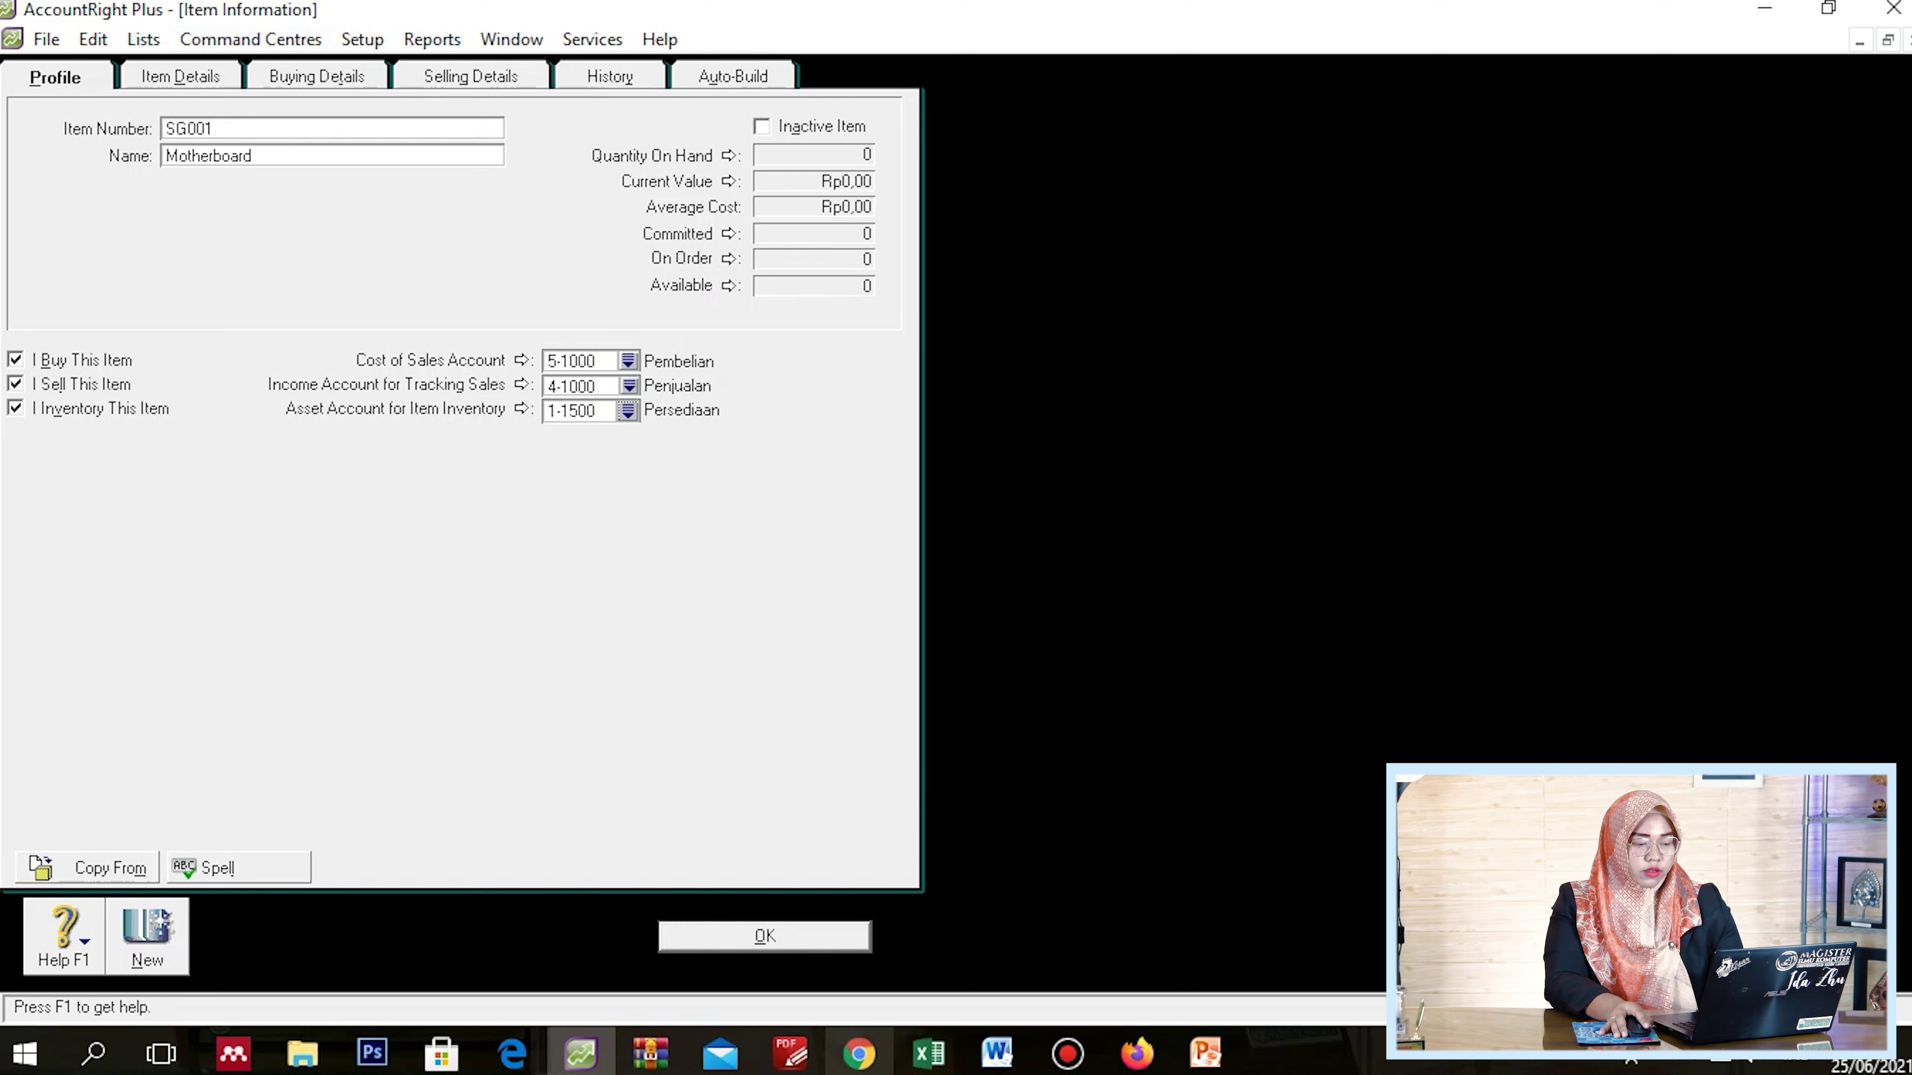
# Check the Motherboard's unit in the Word inventory table and set its selling unit of measure to Unit in AccountRight Plus
pyautogui.click(997, 1053)
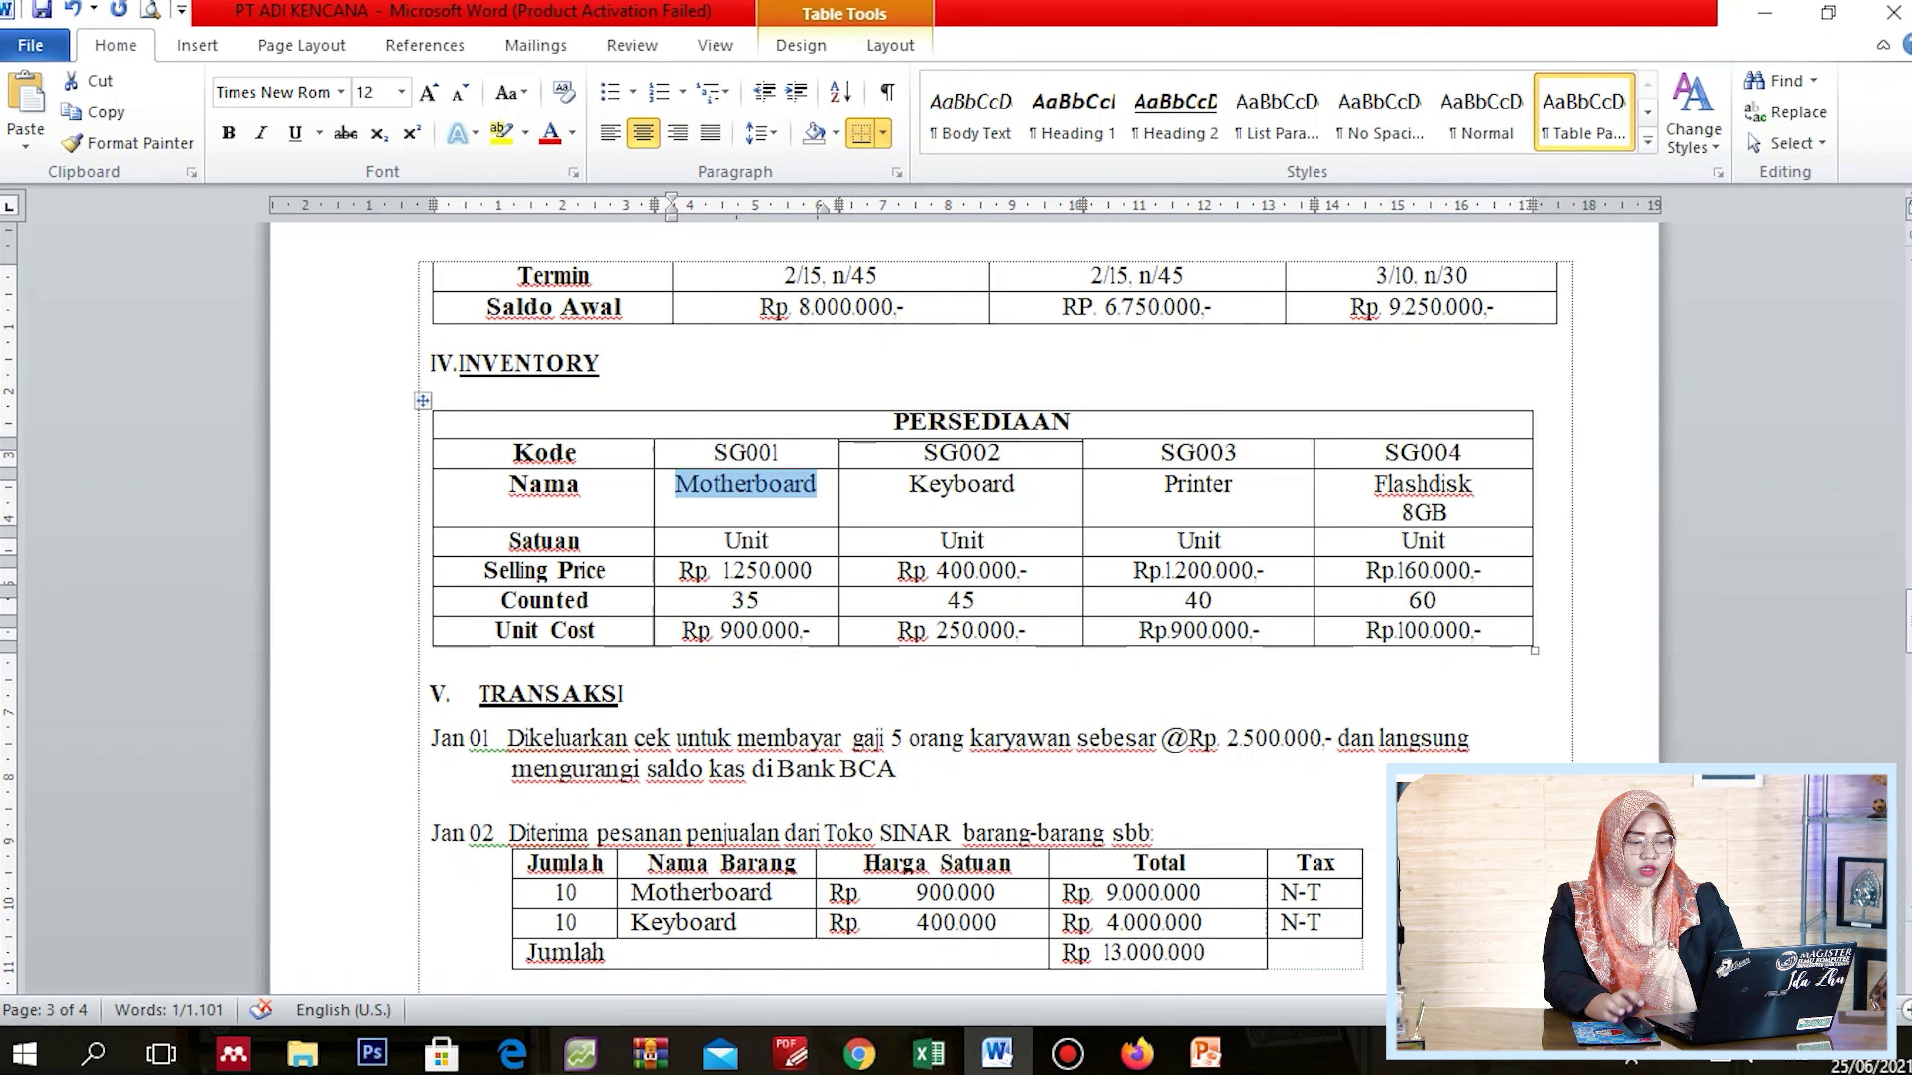
pyautogui.click(771, 541)
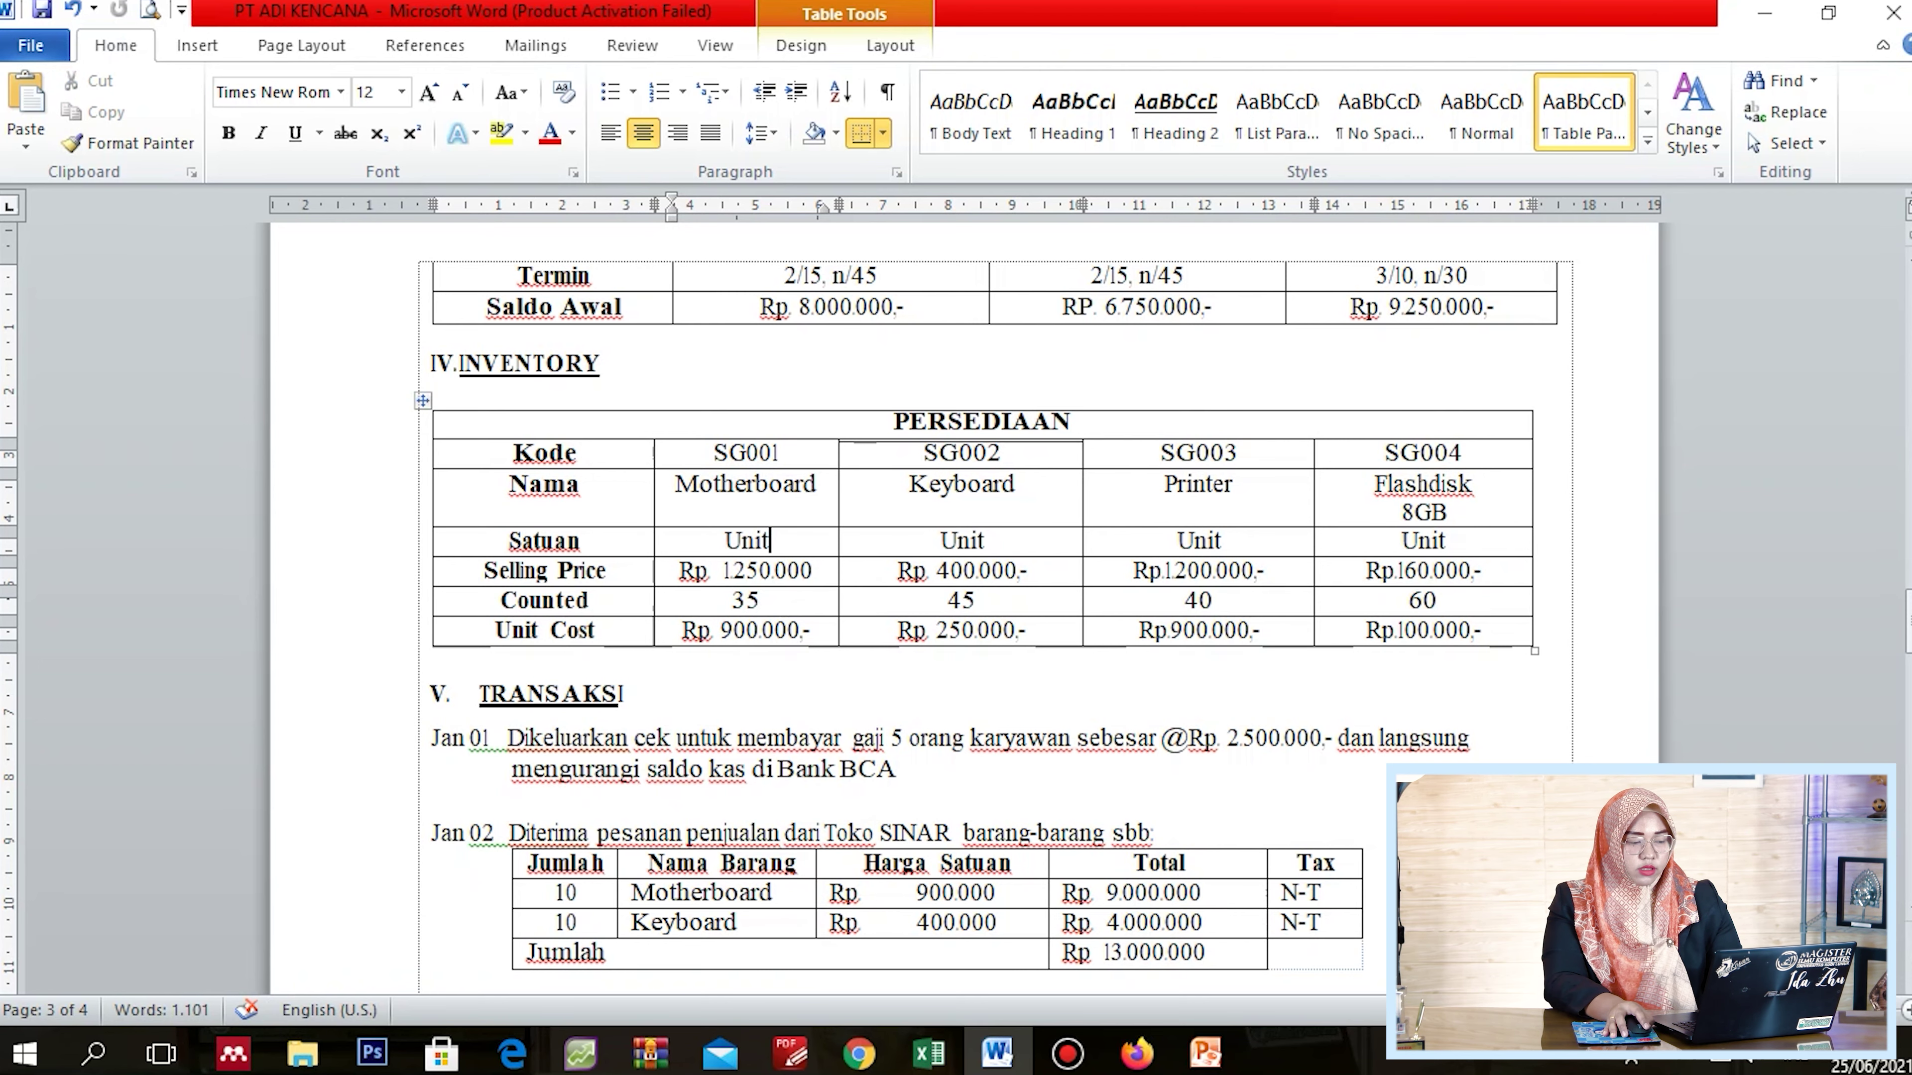
pyautogui.hotkey('alt', 'Tab')
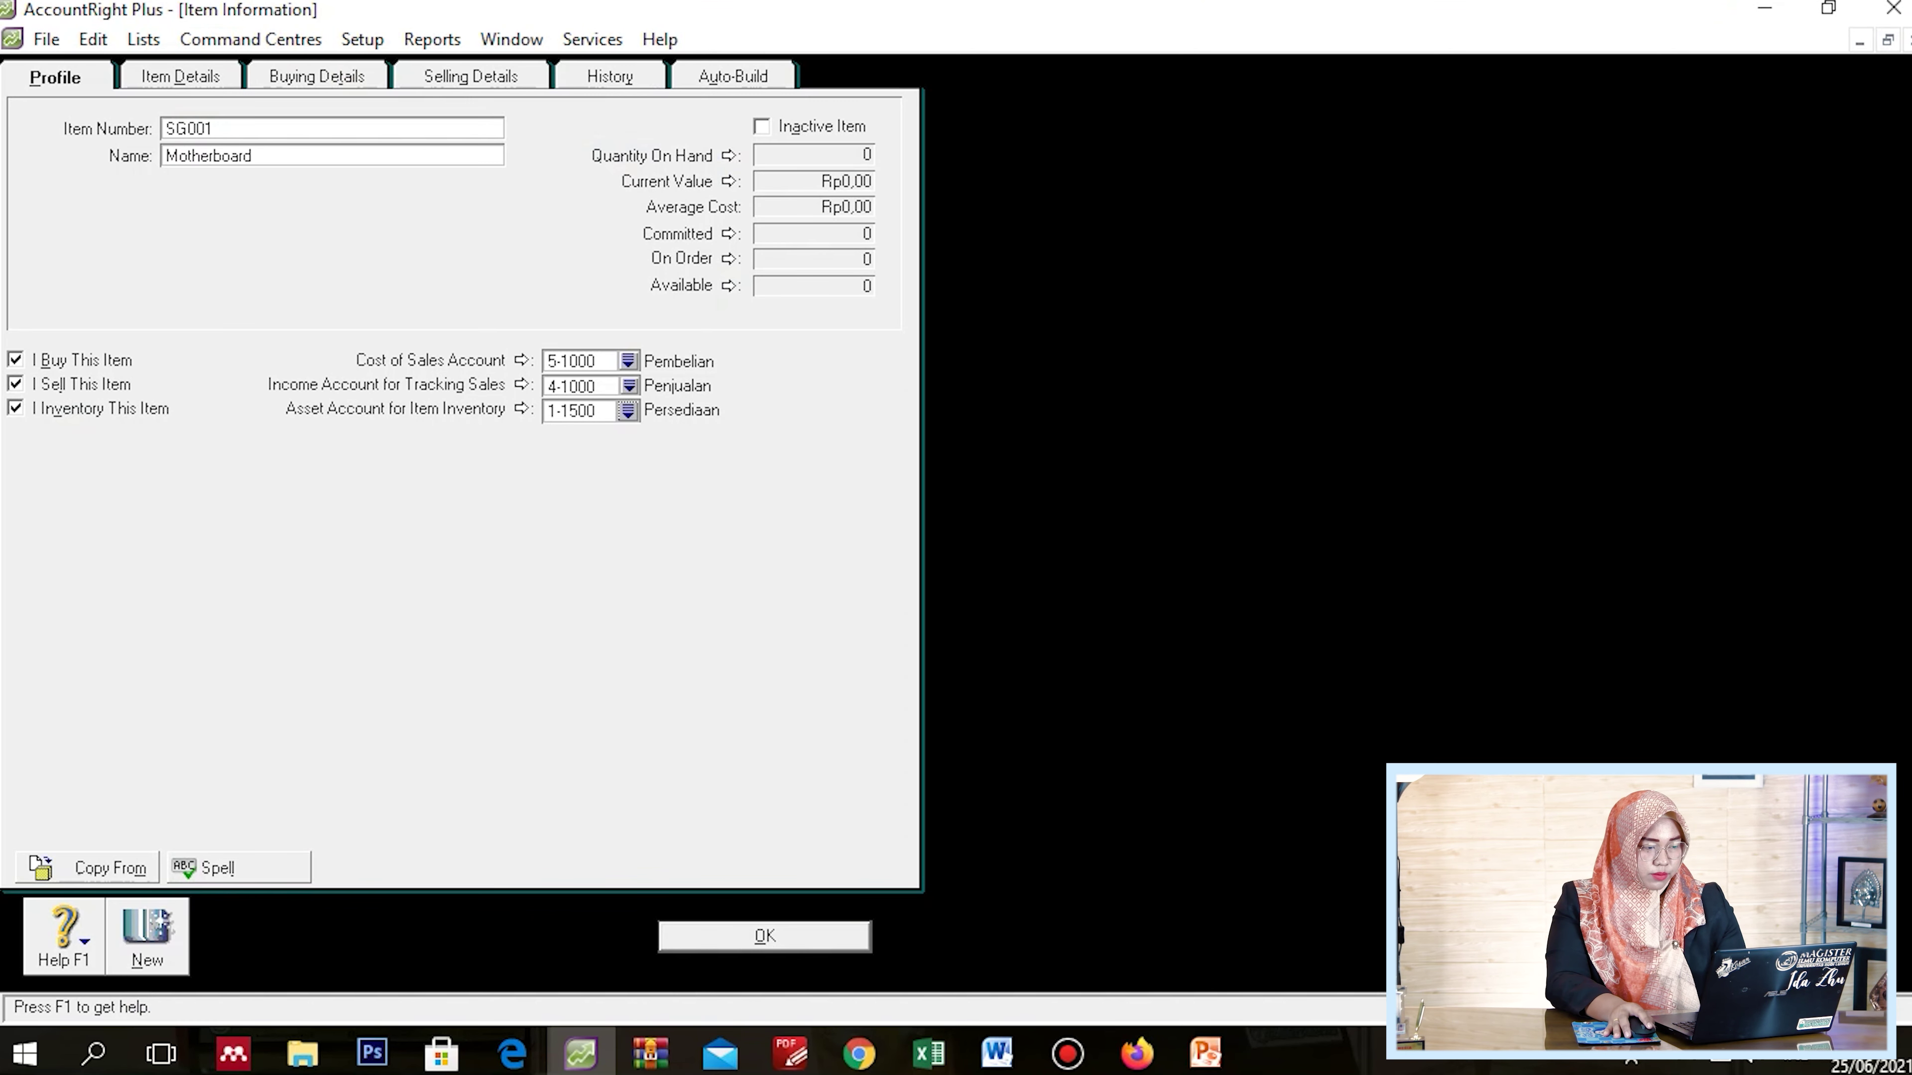
pyautogui.click(469, 76)
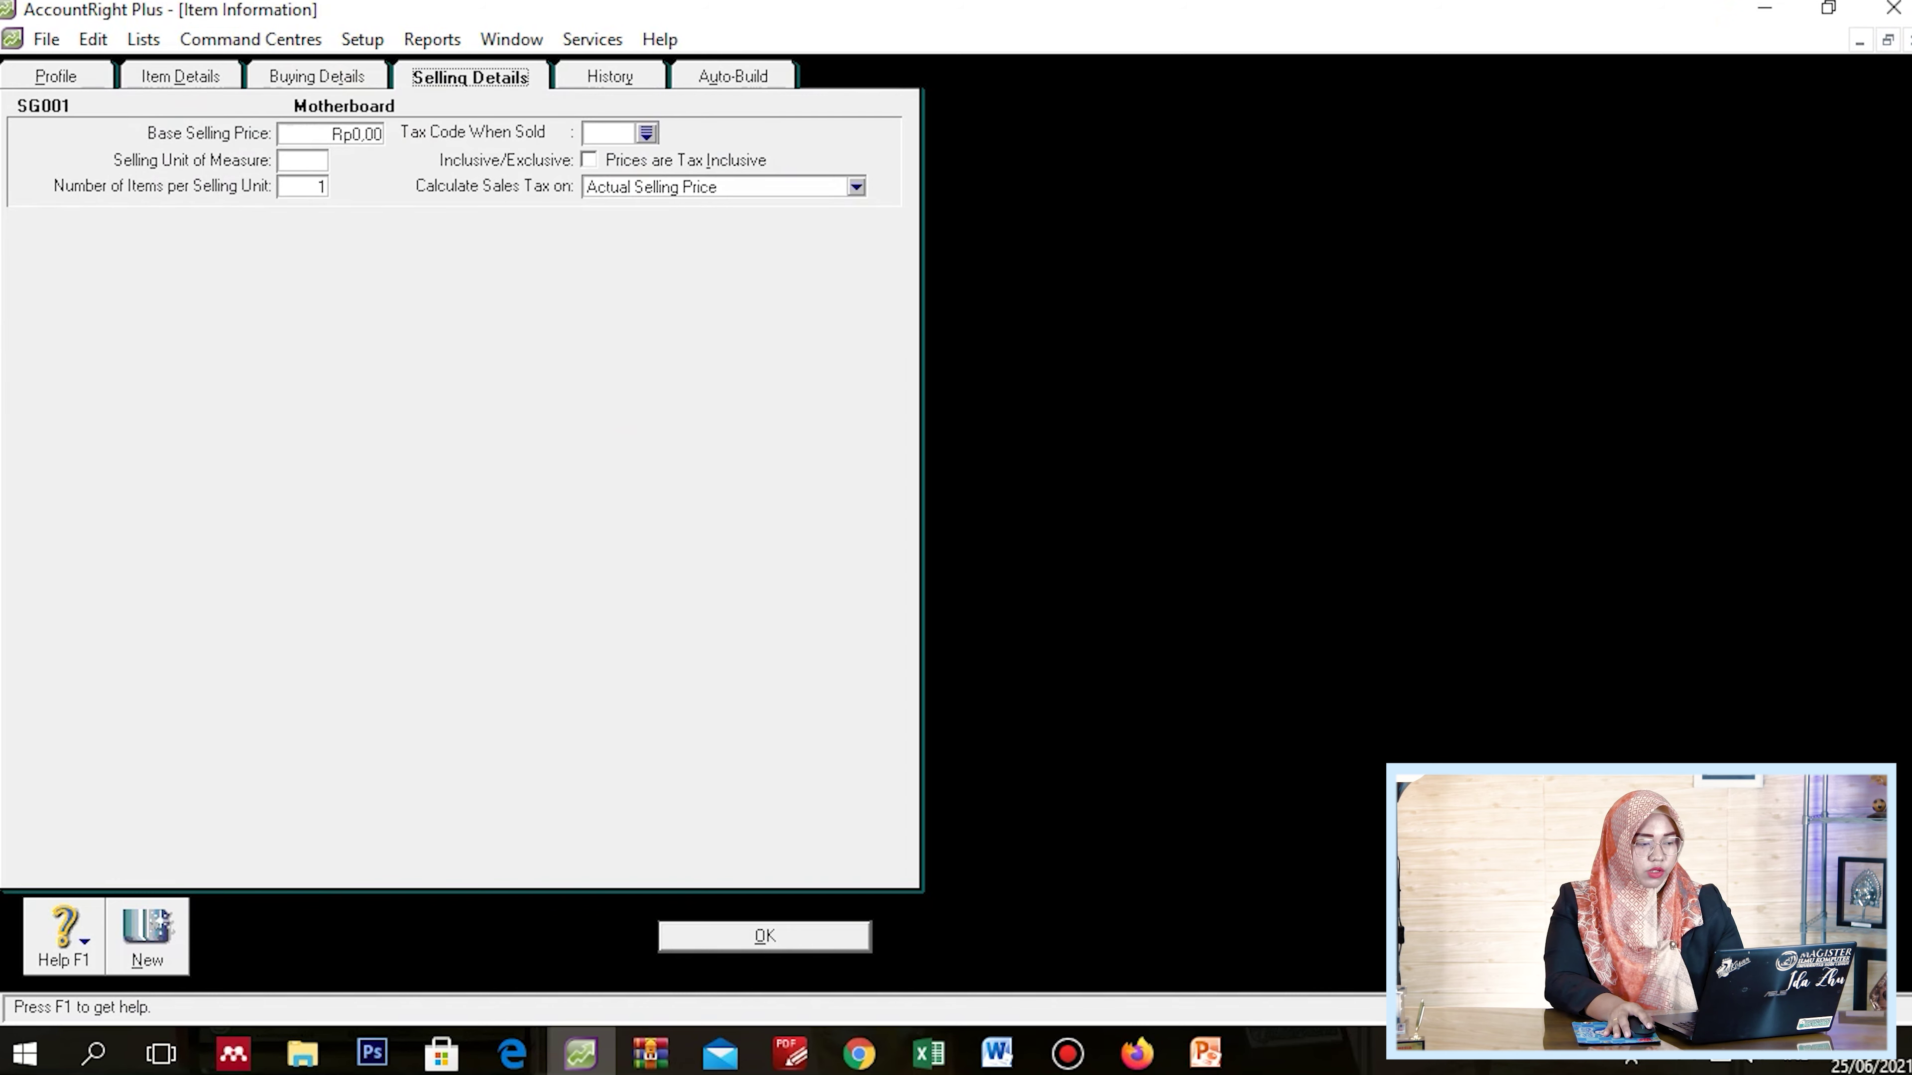
pyautogui.click(302, 161)
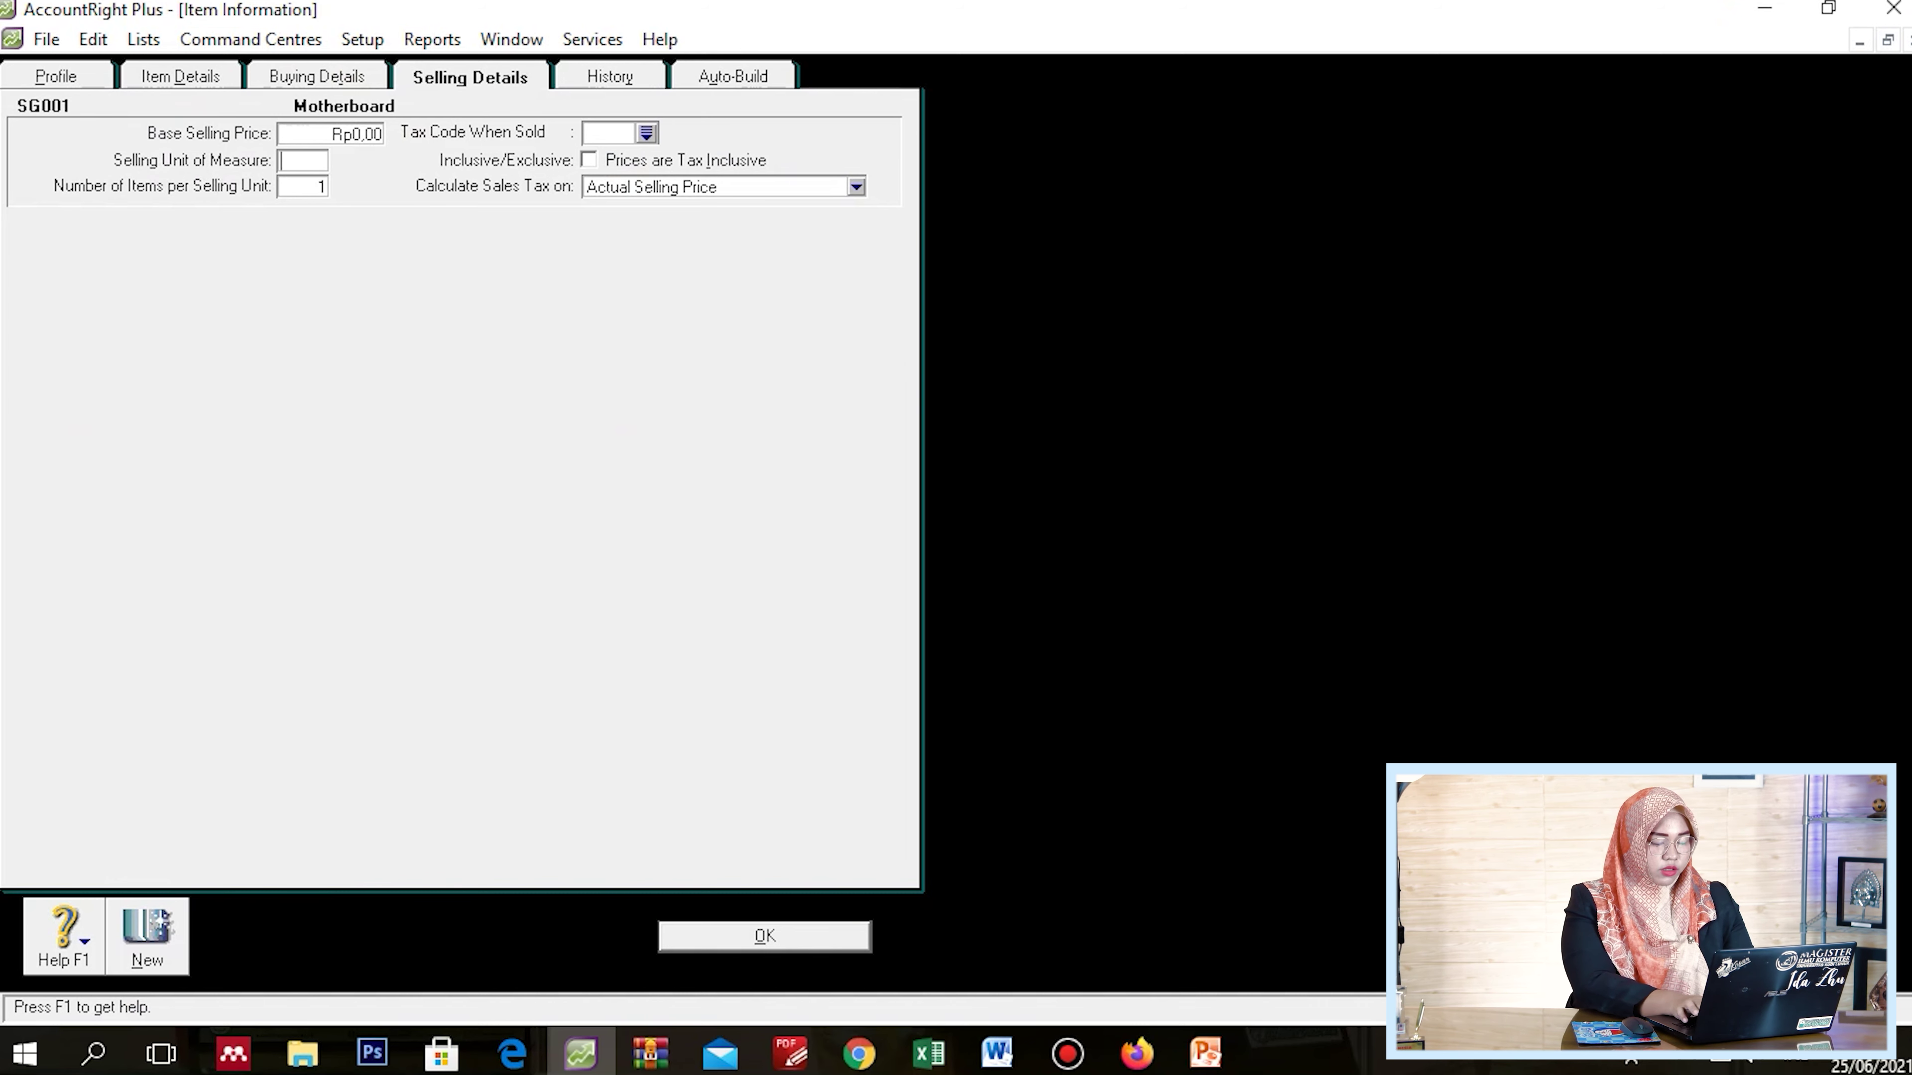
pyautogui.write('um')
pyautogui.press('BackSpace')
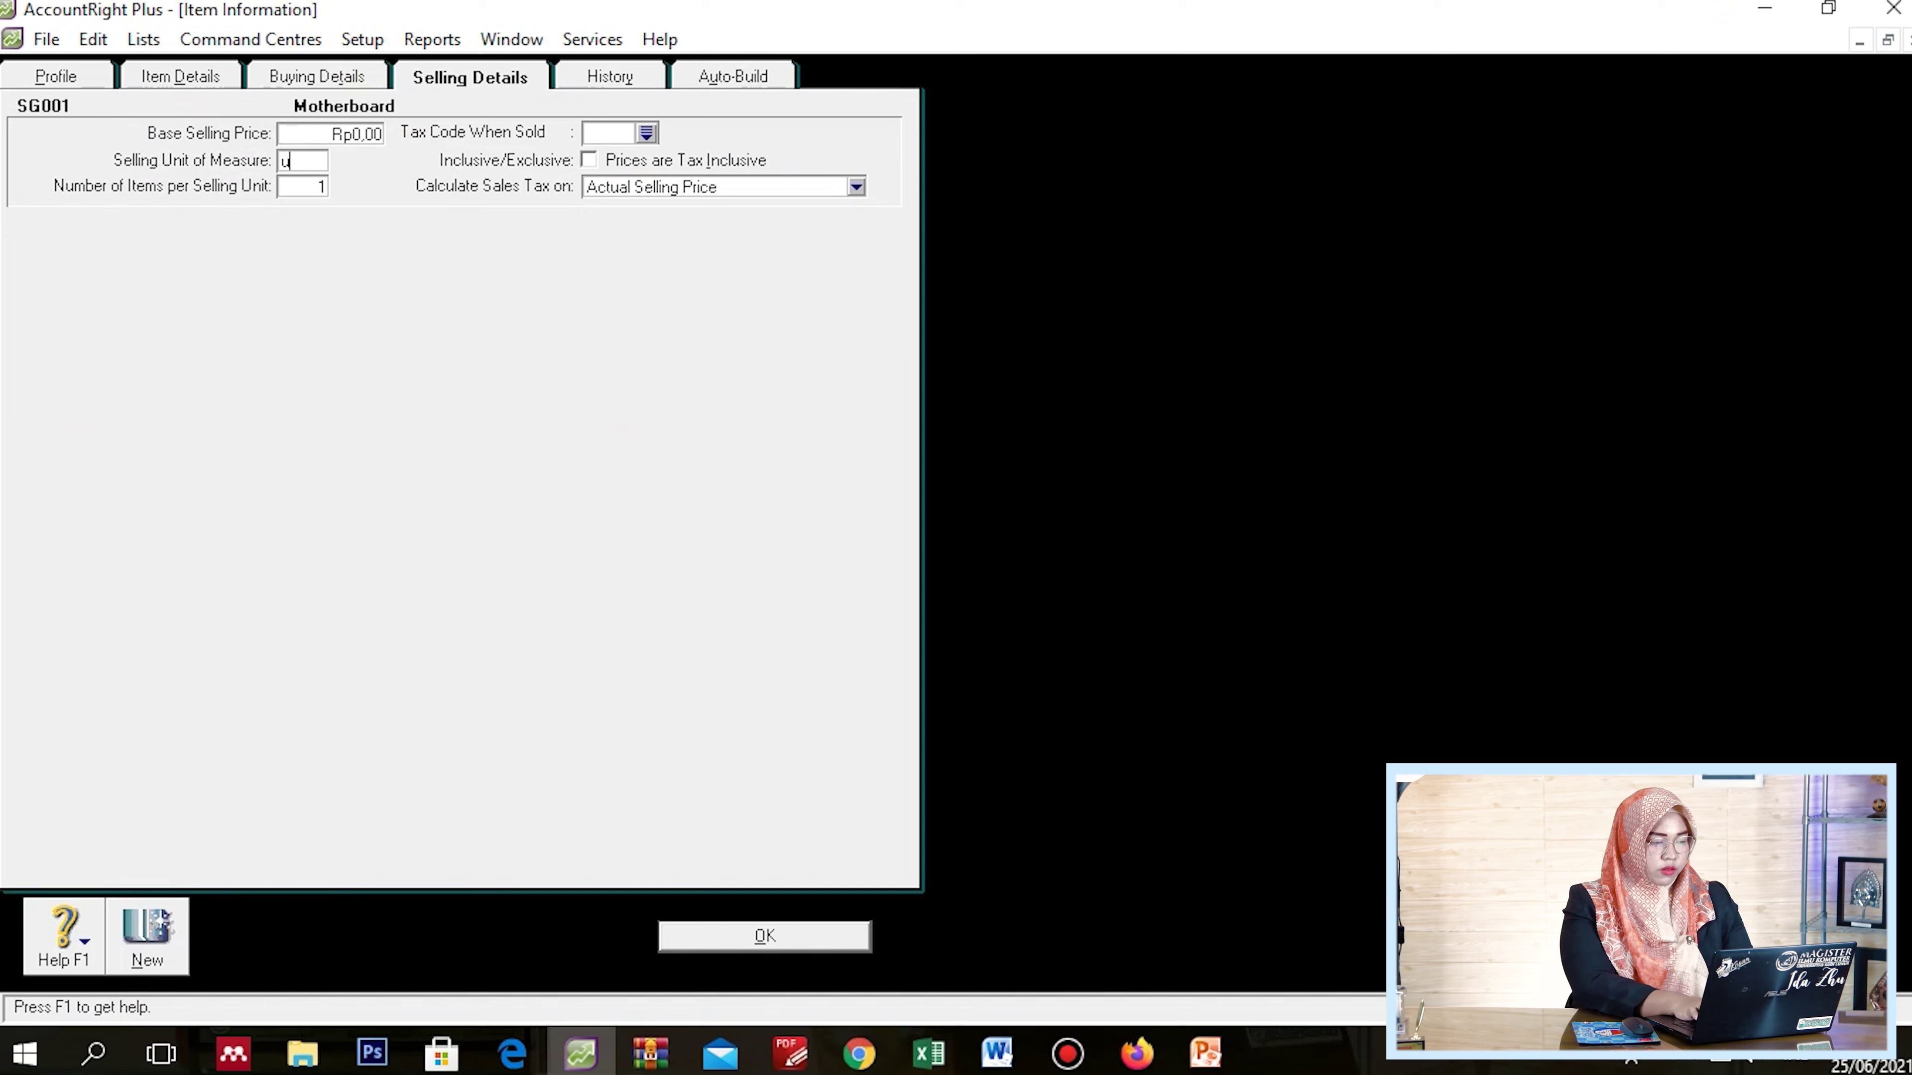
pyautogui.press('BackSpace')
pyautogui.write('U')
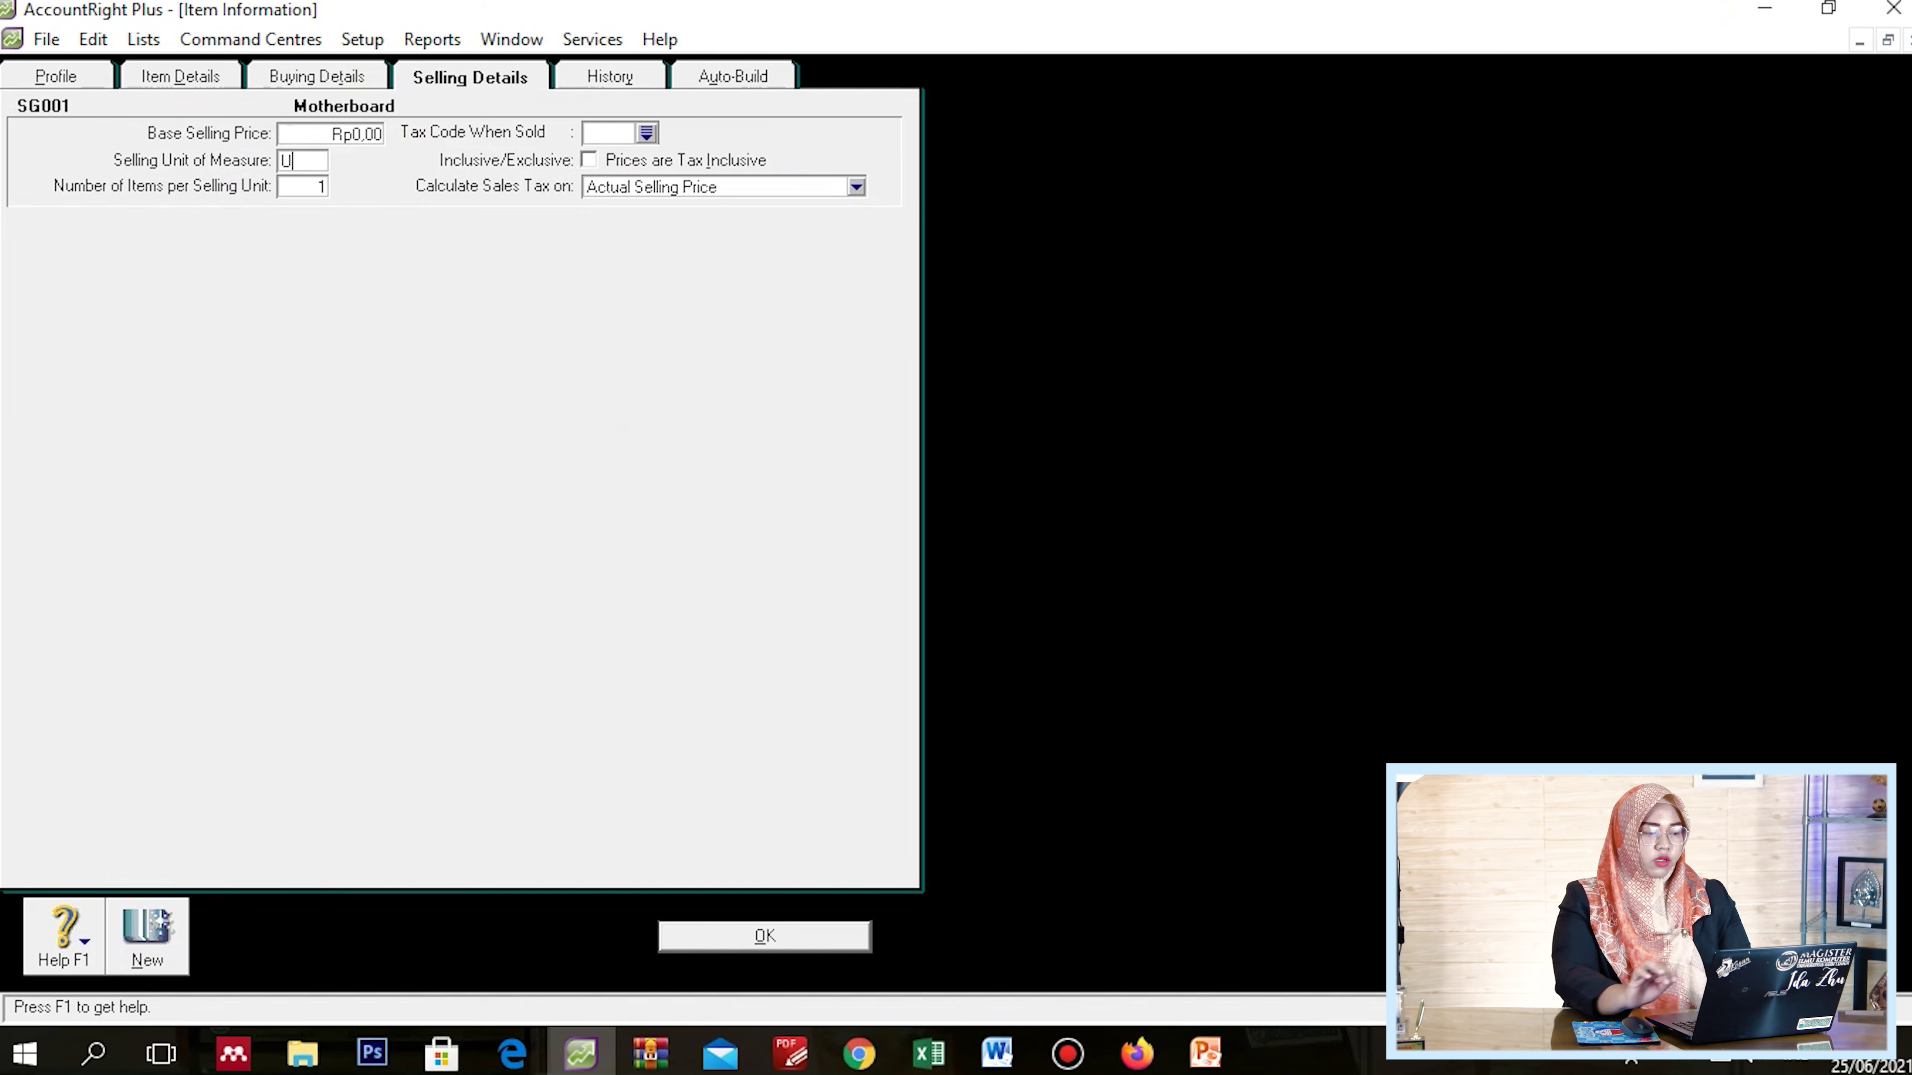
pyautogui.write('nit')
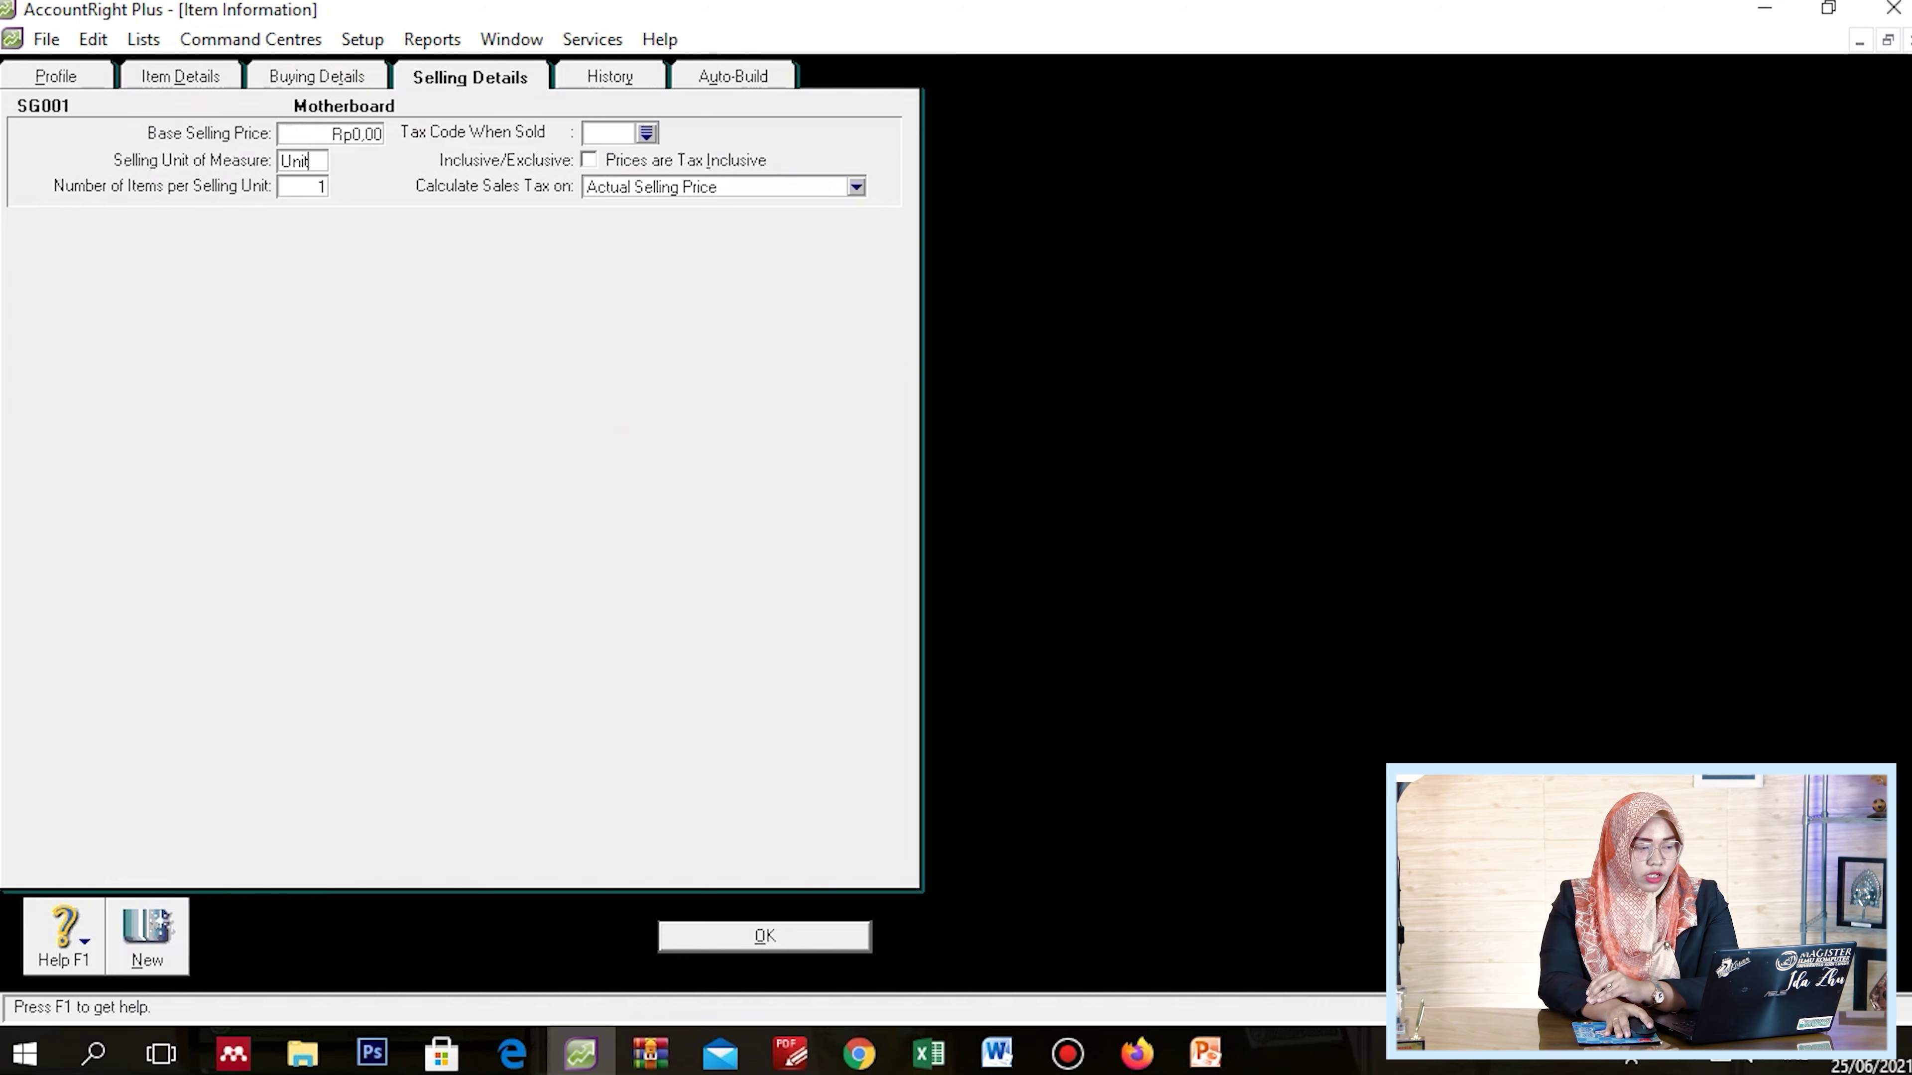
# Check the Motherboard's selling price, counted quantity and unit cost in the Word table, and open its buying details in AccountRight Plus
pyautogui.click(356, 133)
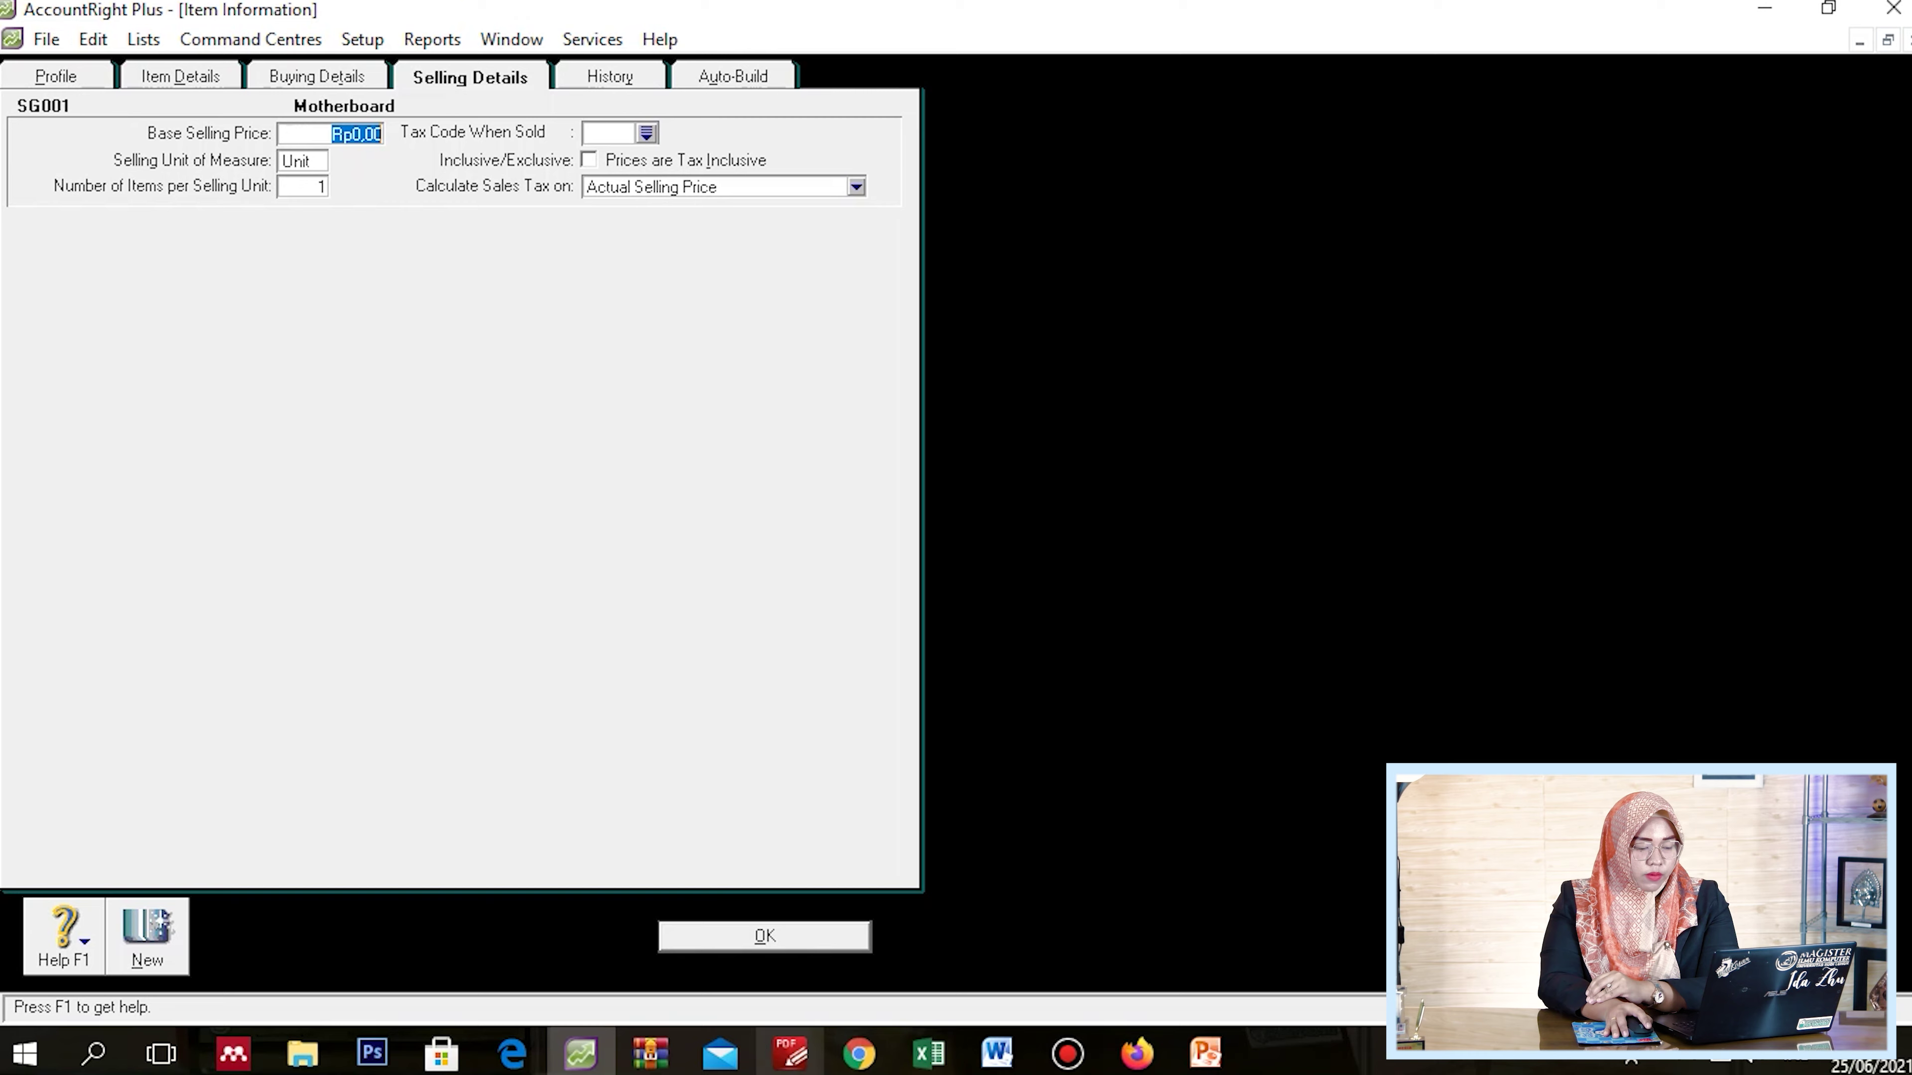
pyautogui.click(580, 1053)
pyautogui.click(580, 1053)
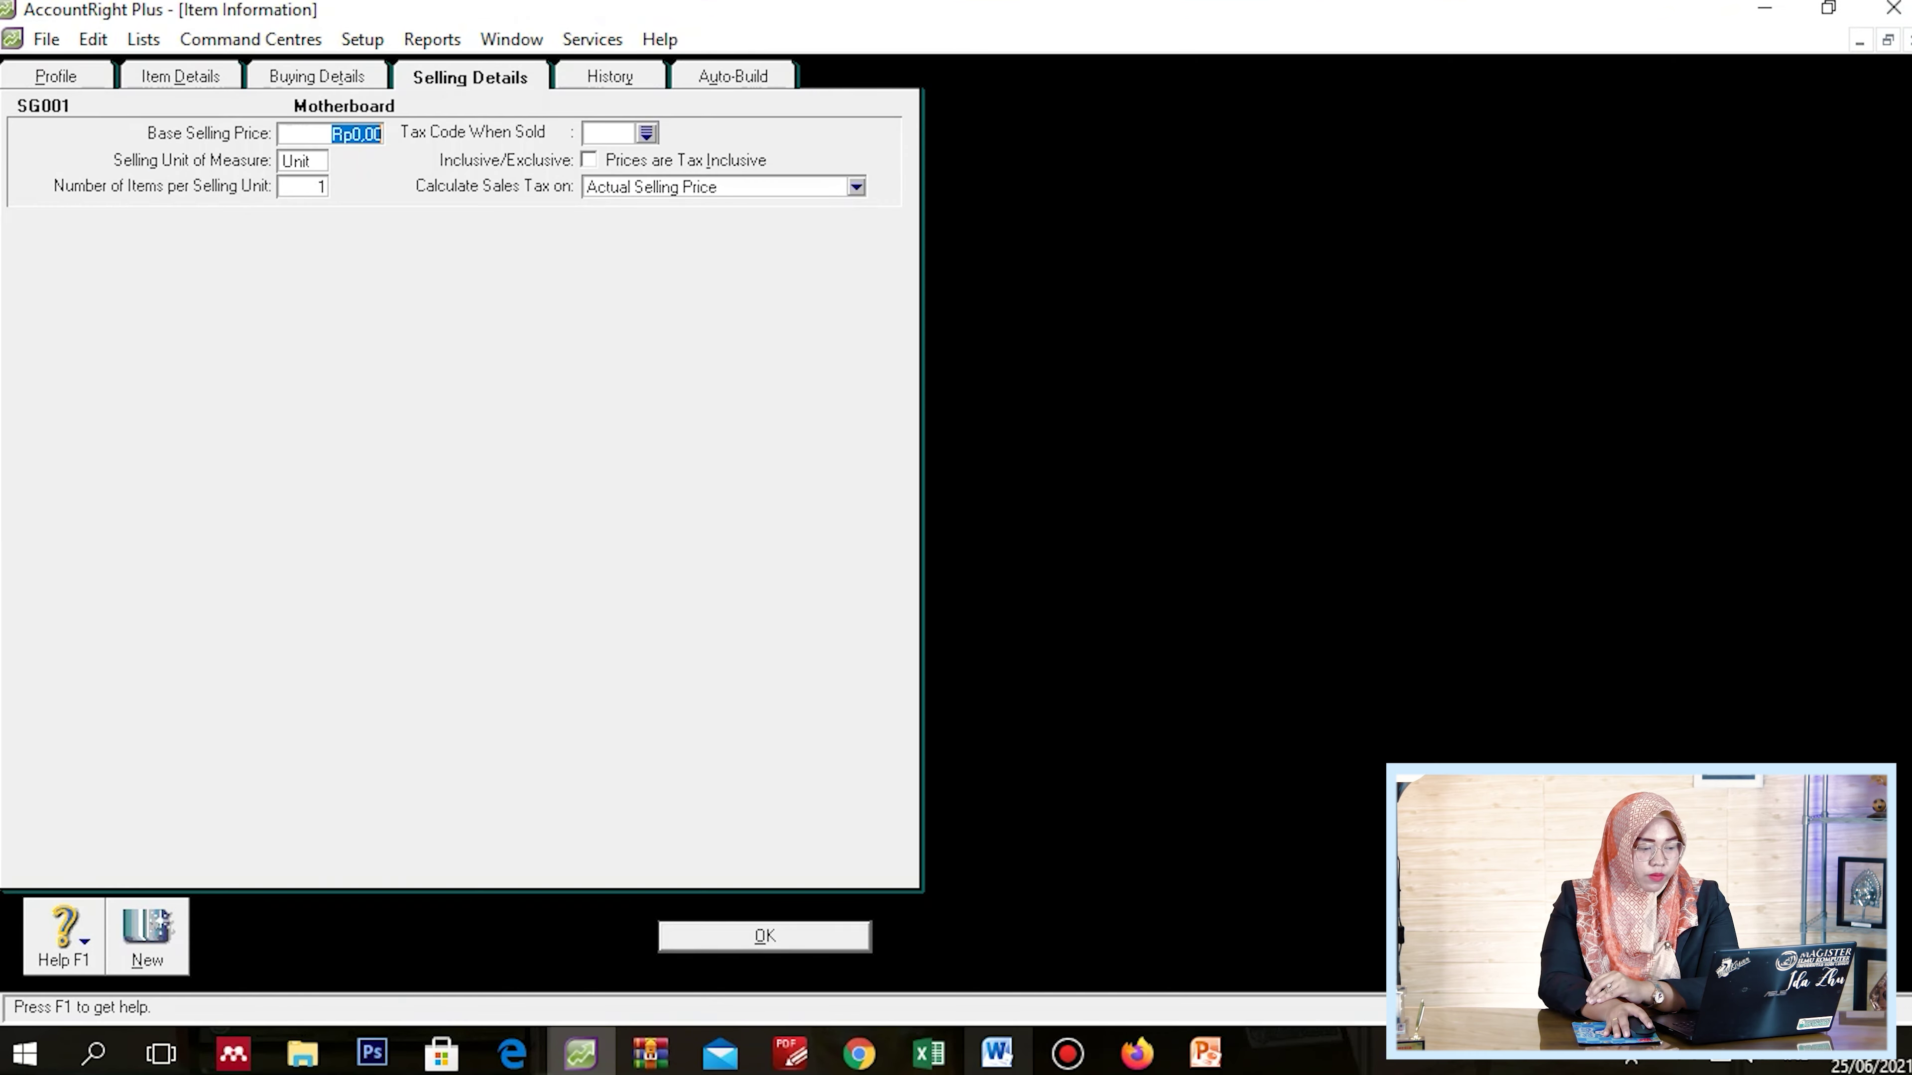
pyautogui.click(997, 1053)
pyautogui.click(788, 571)
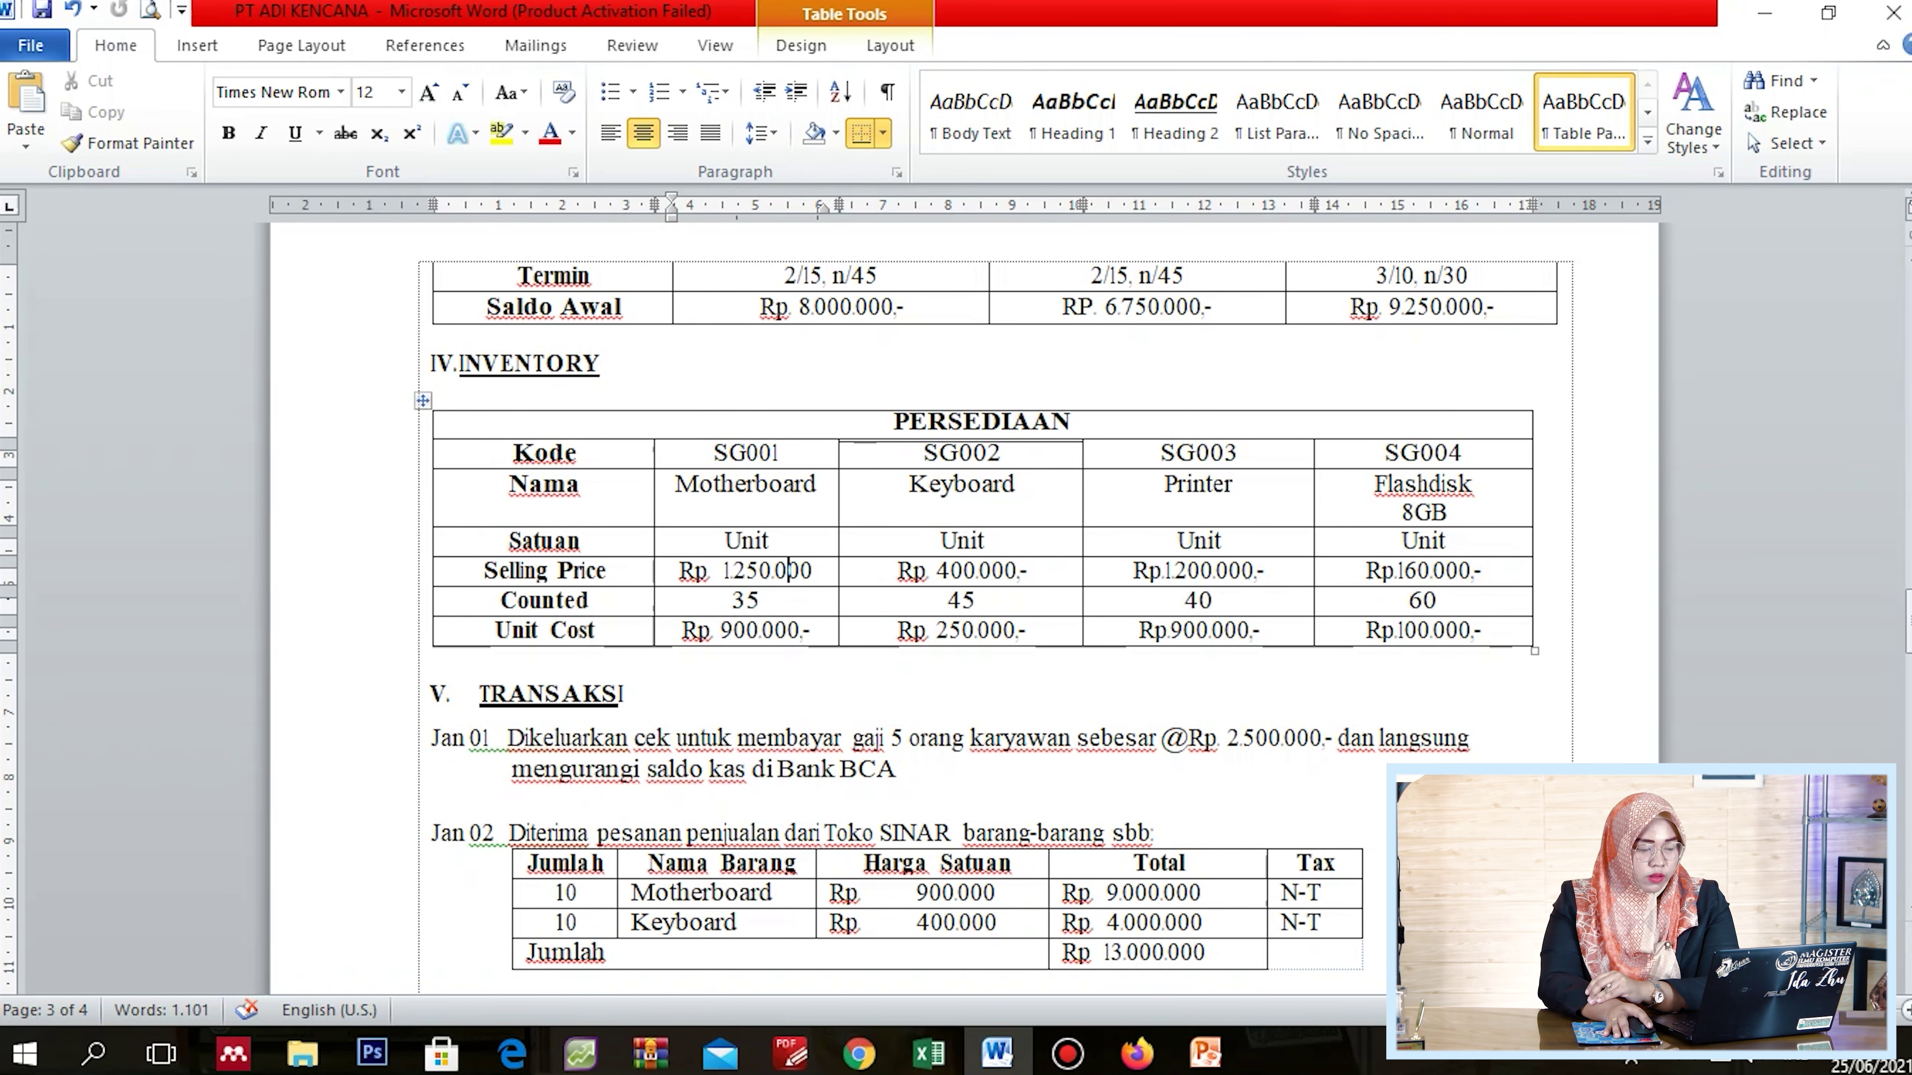
pyautogui.click(762, 600)
pyautogui.click(777, 571)
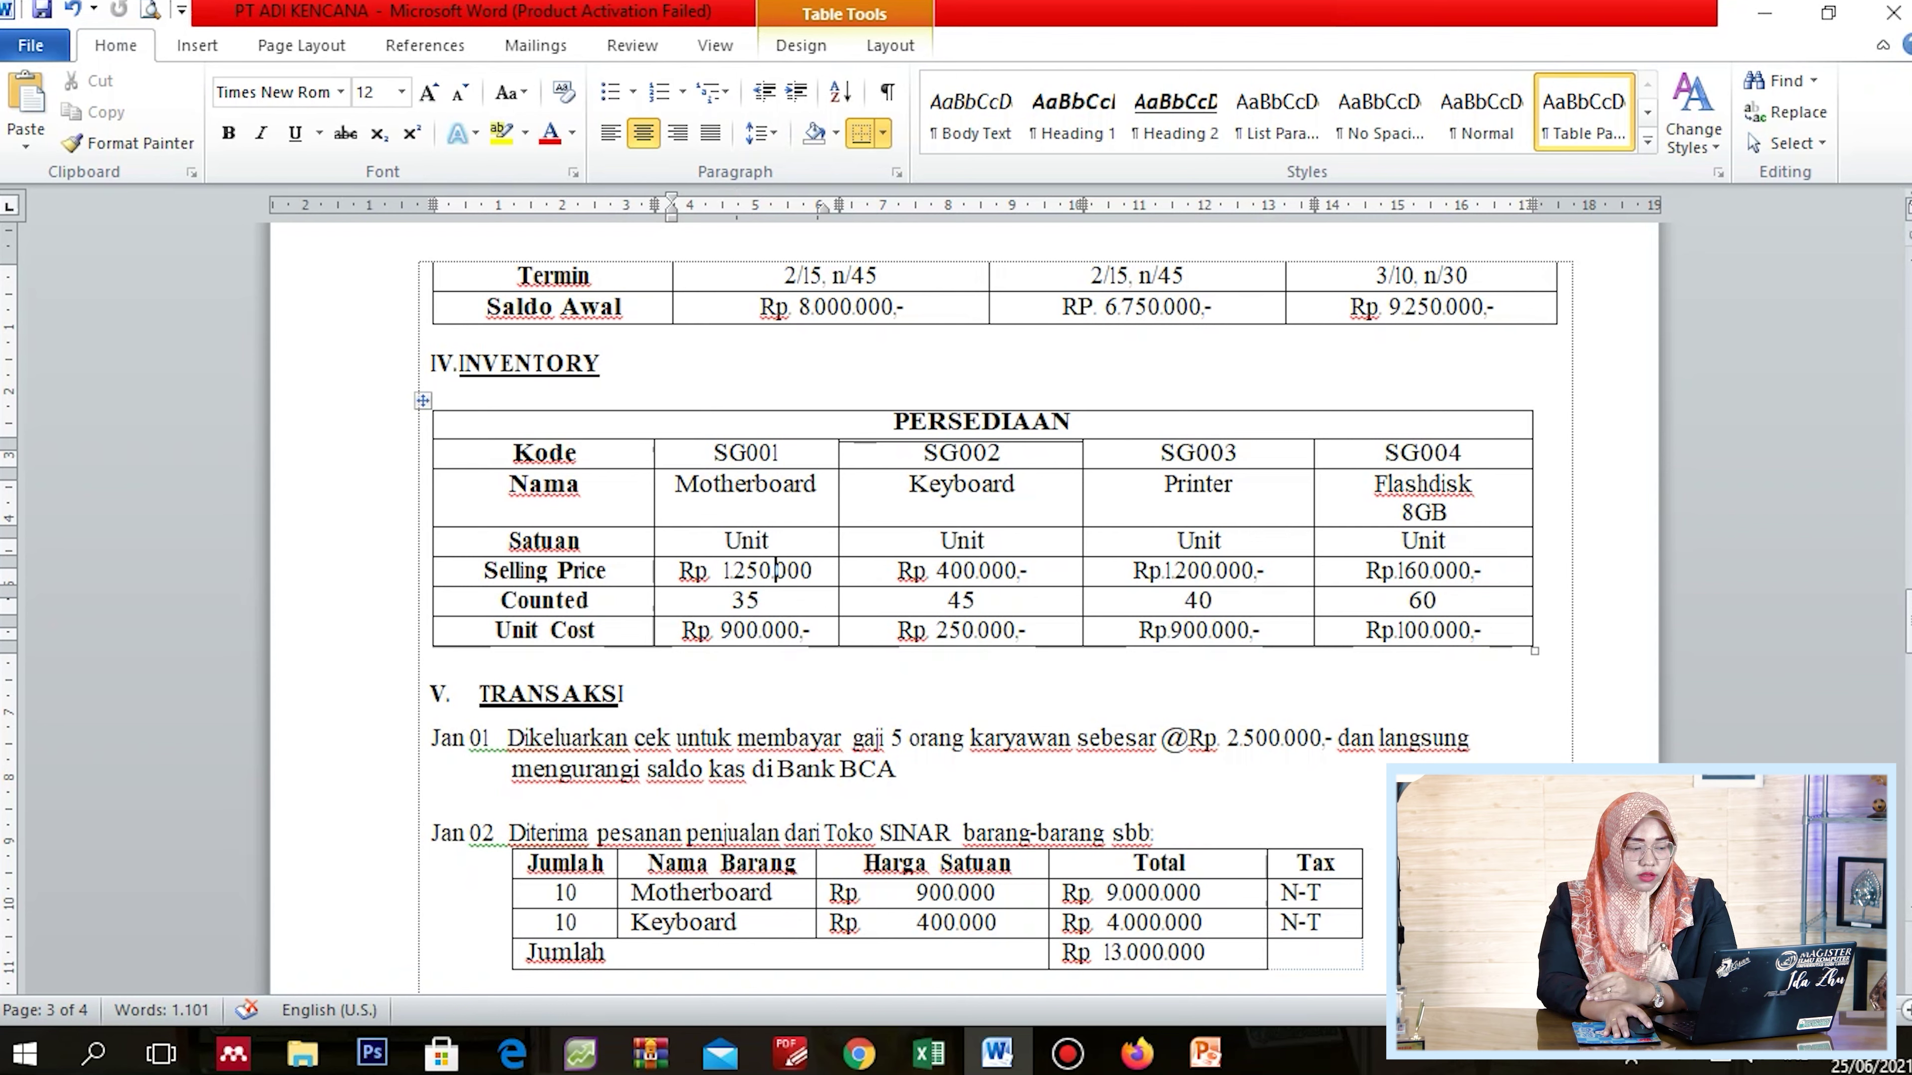
pyautogui.click(812, 631)
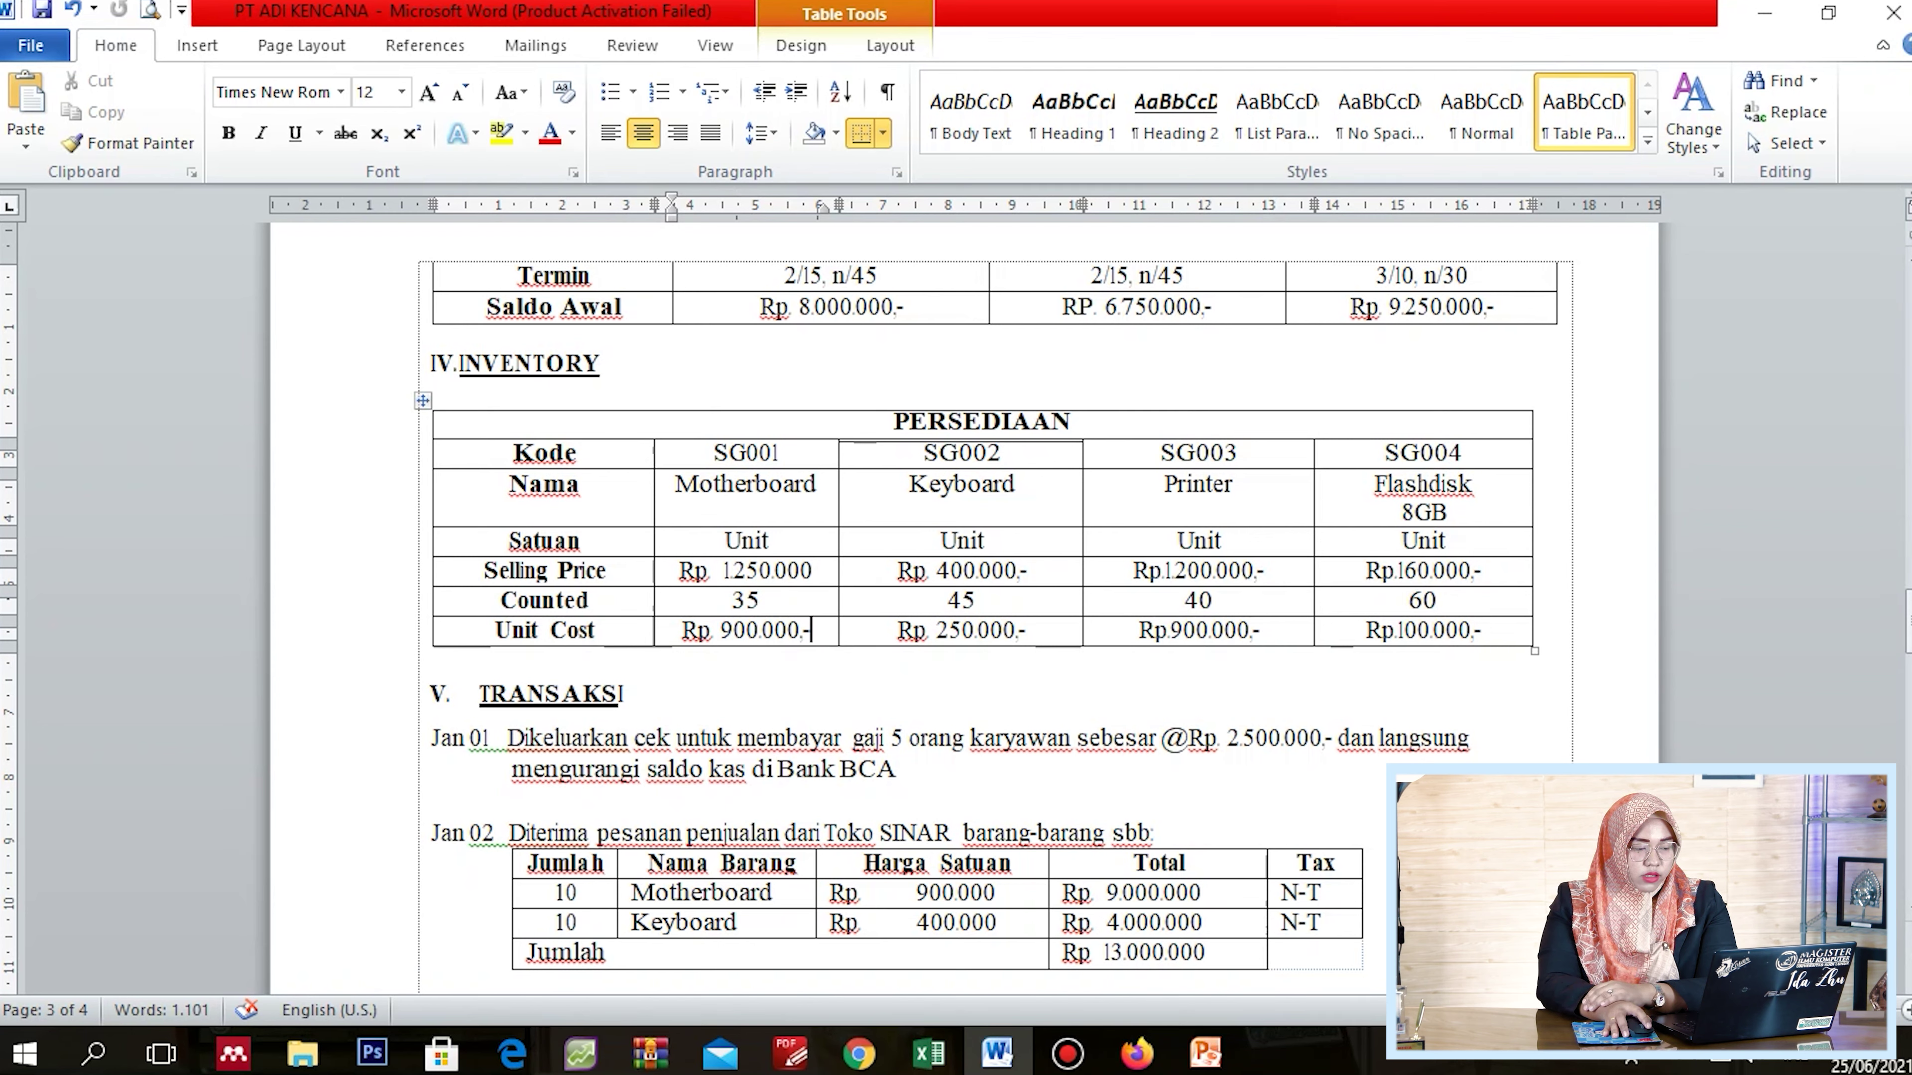
pyautogui.moveTo(998, 1053)
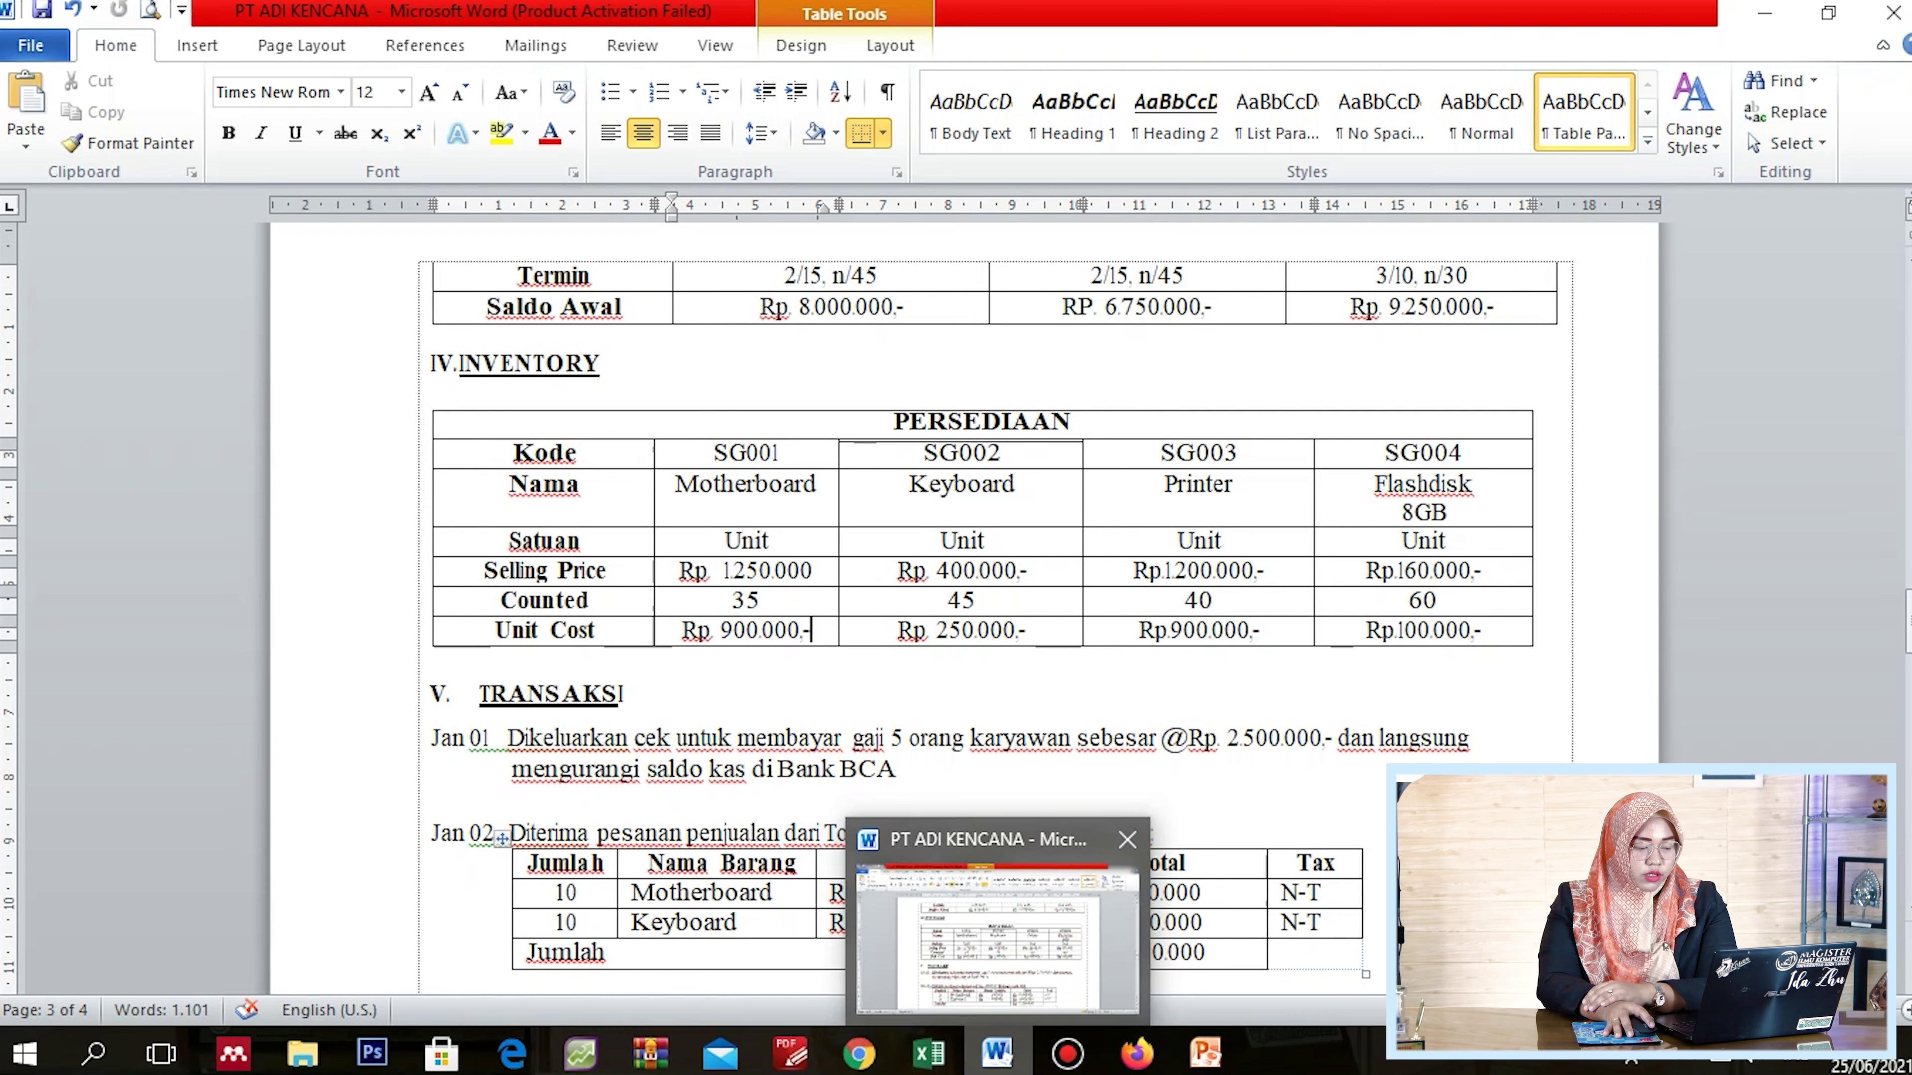
pyautogui.click(580, 1053)
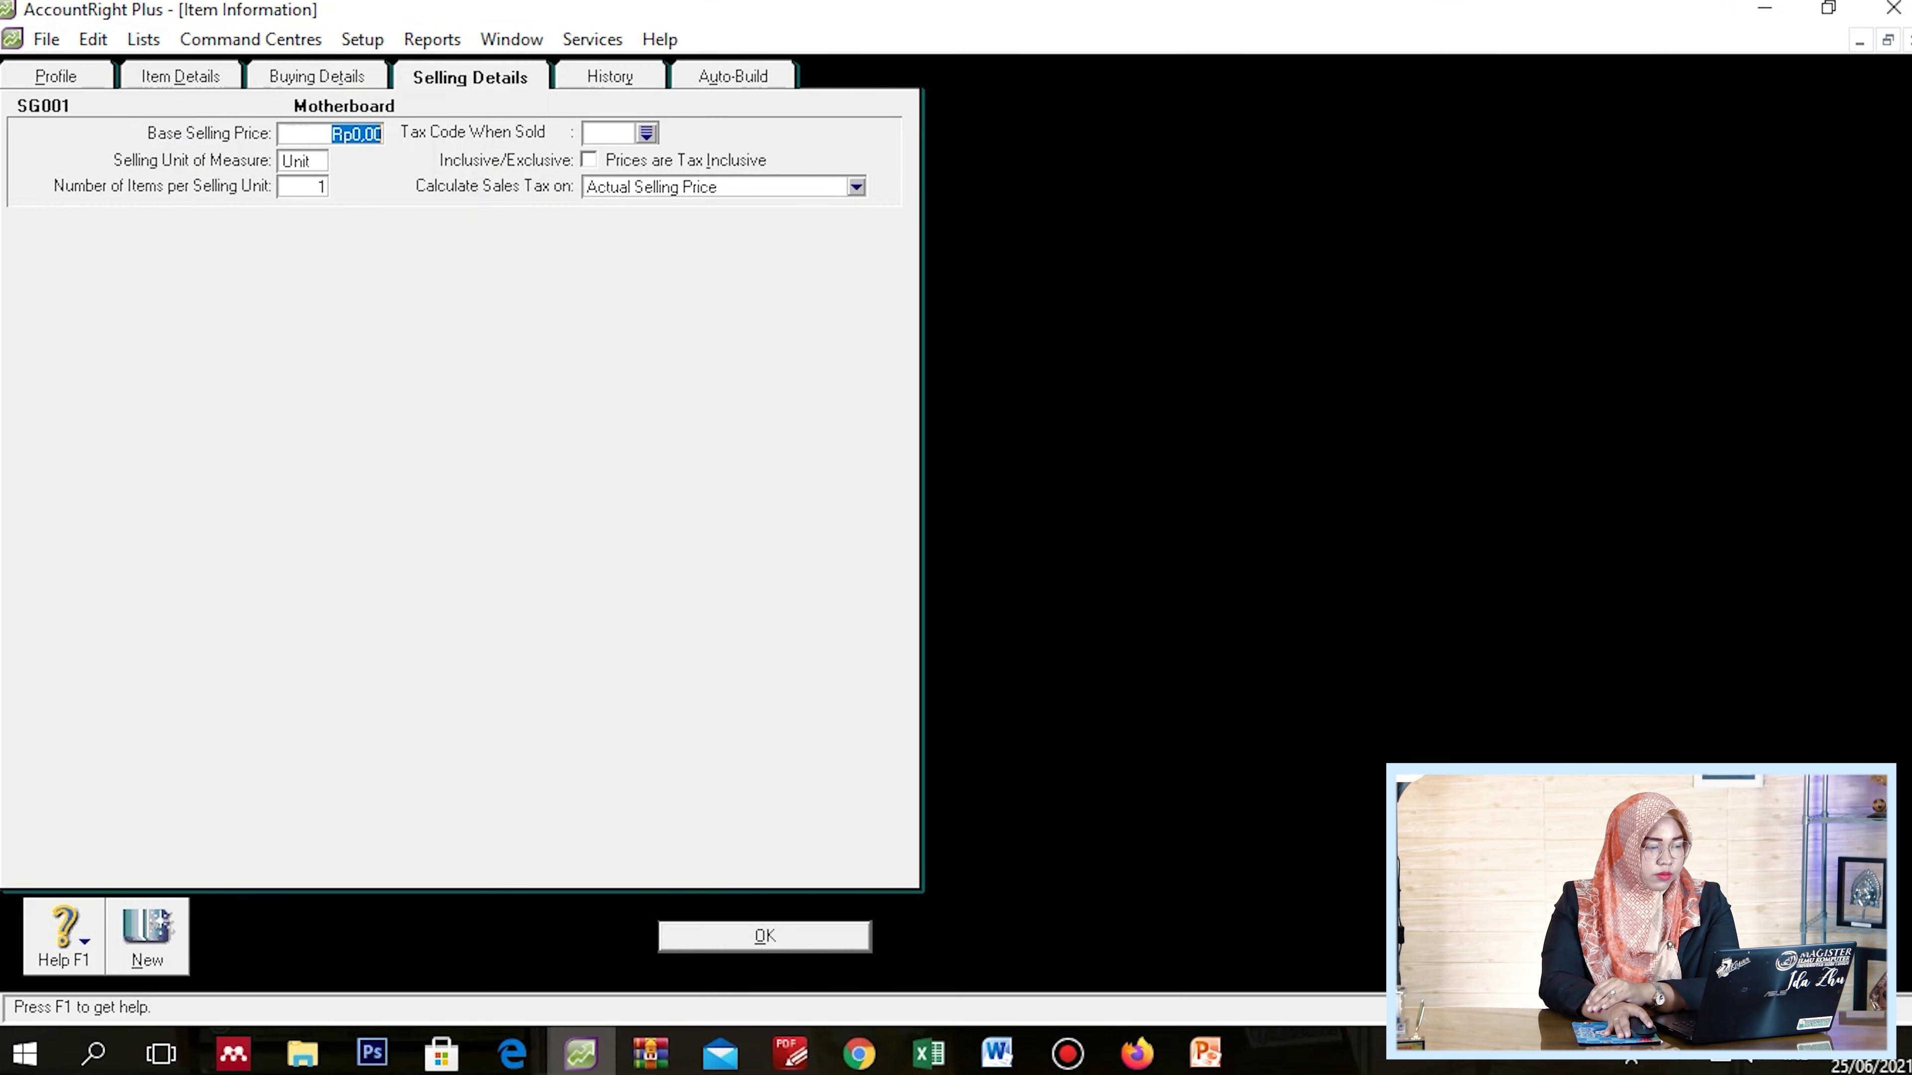
pyautogui.click(316, 77)
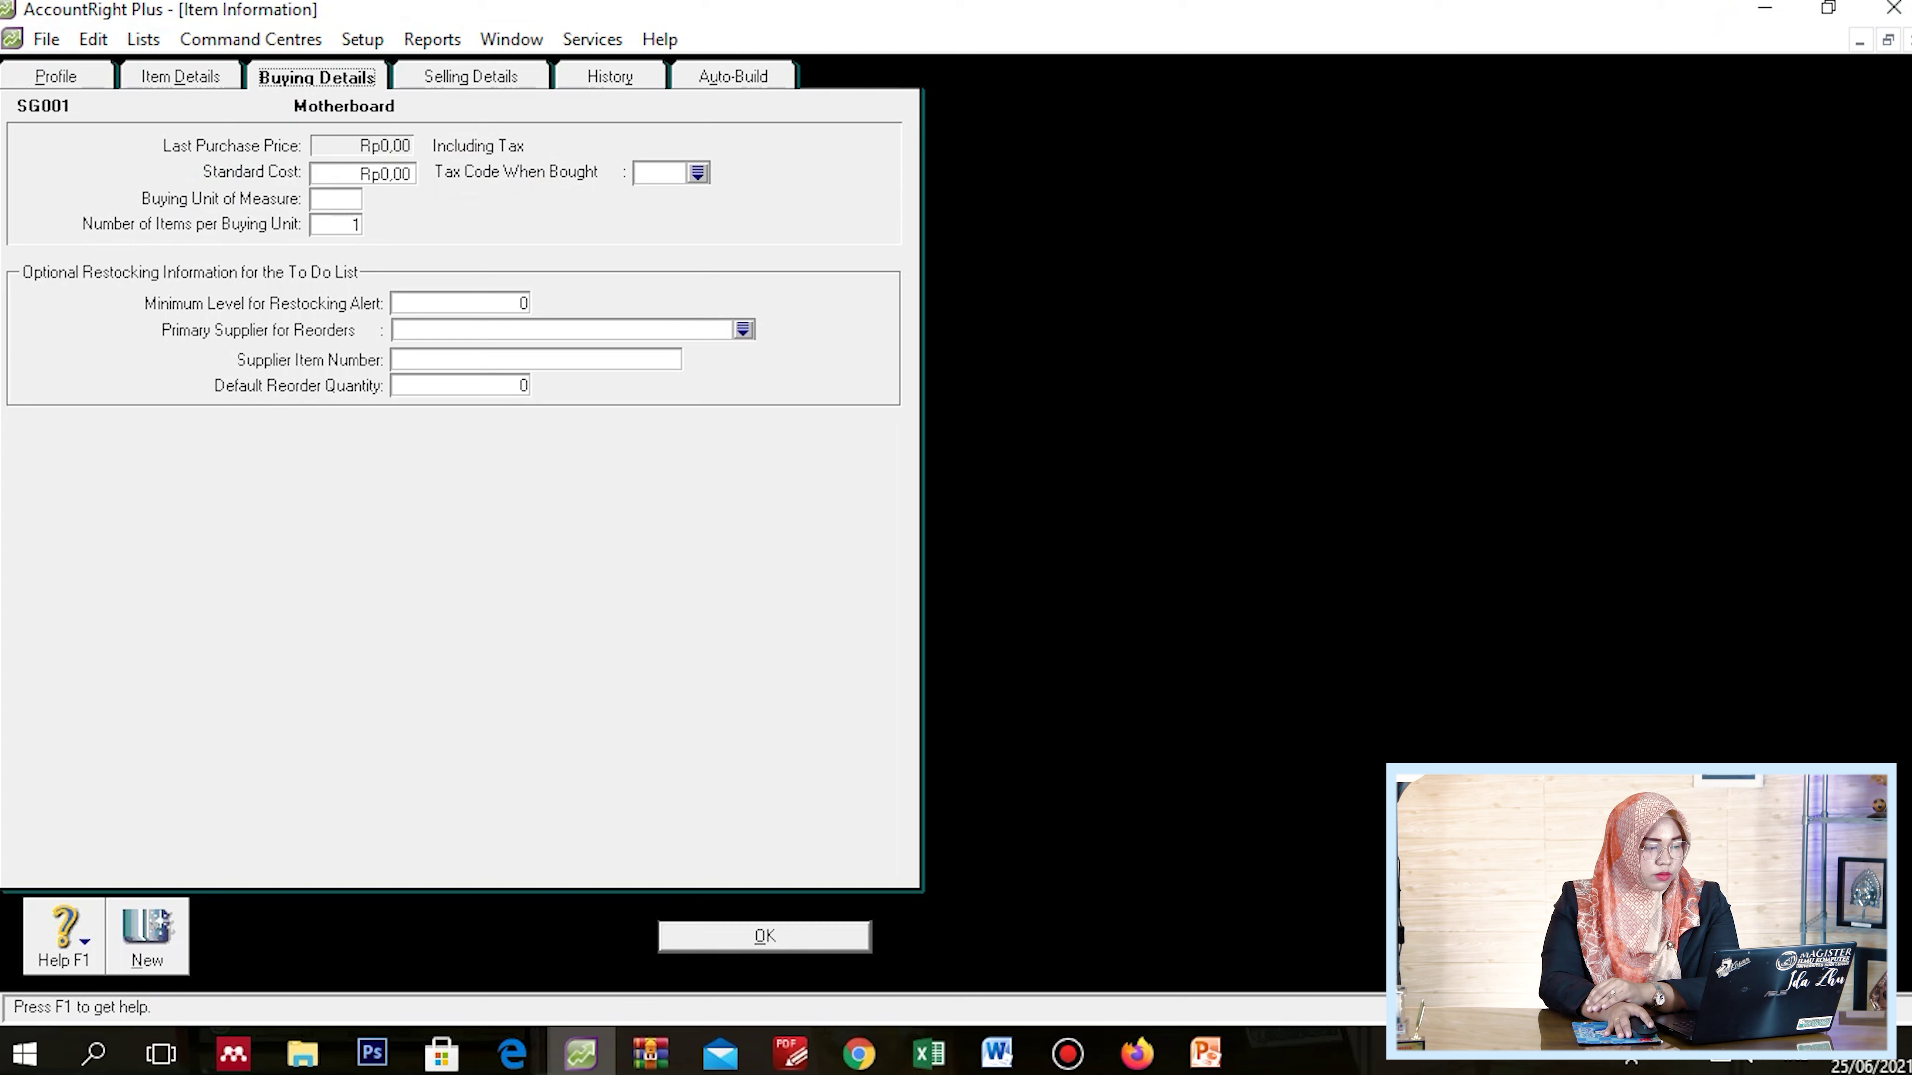
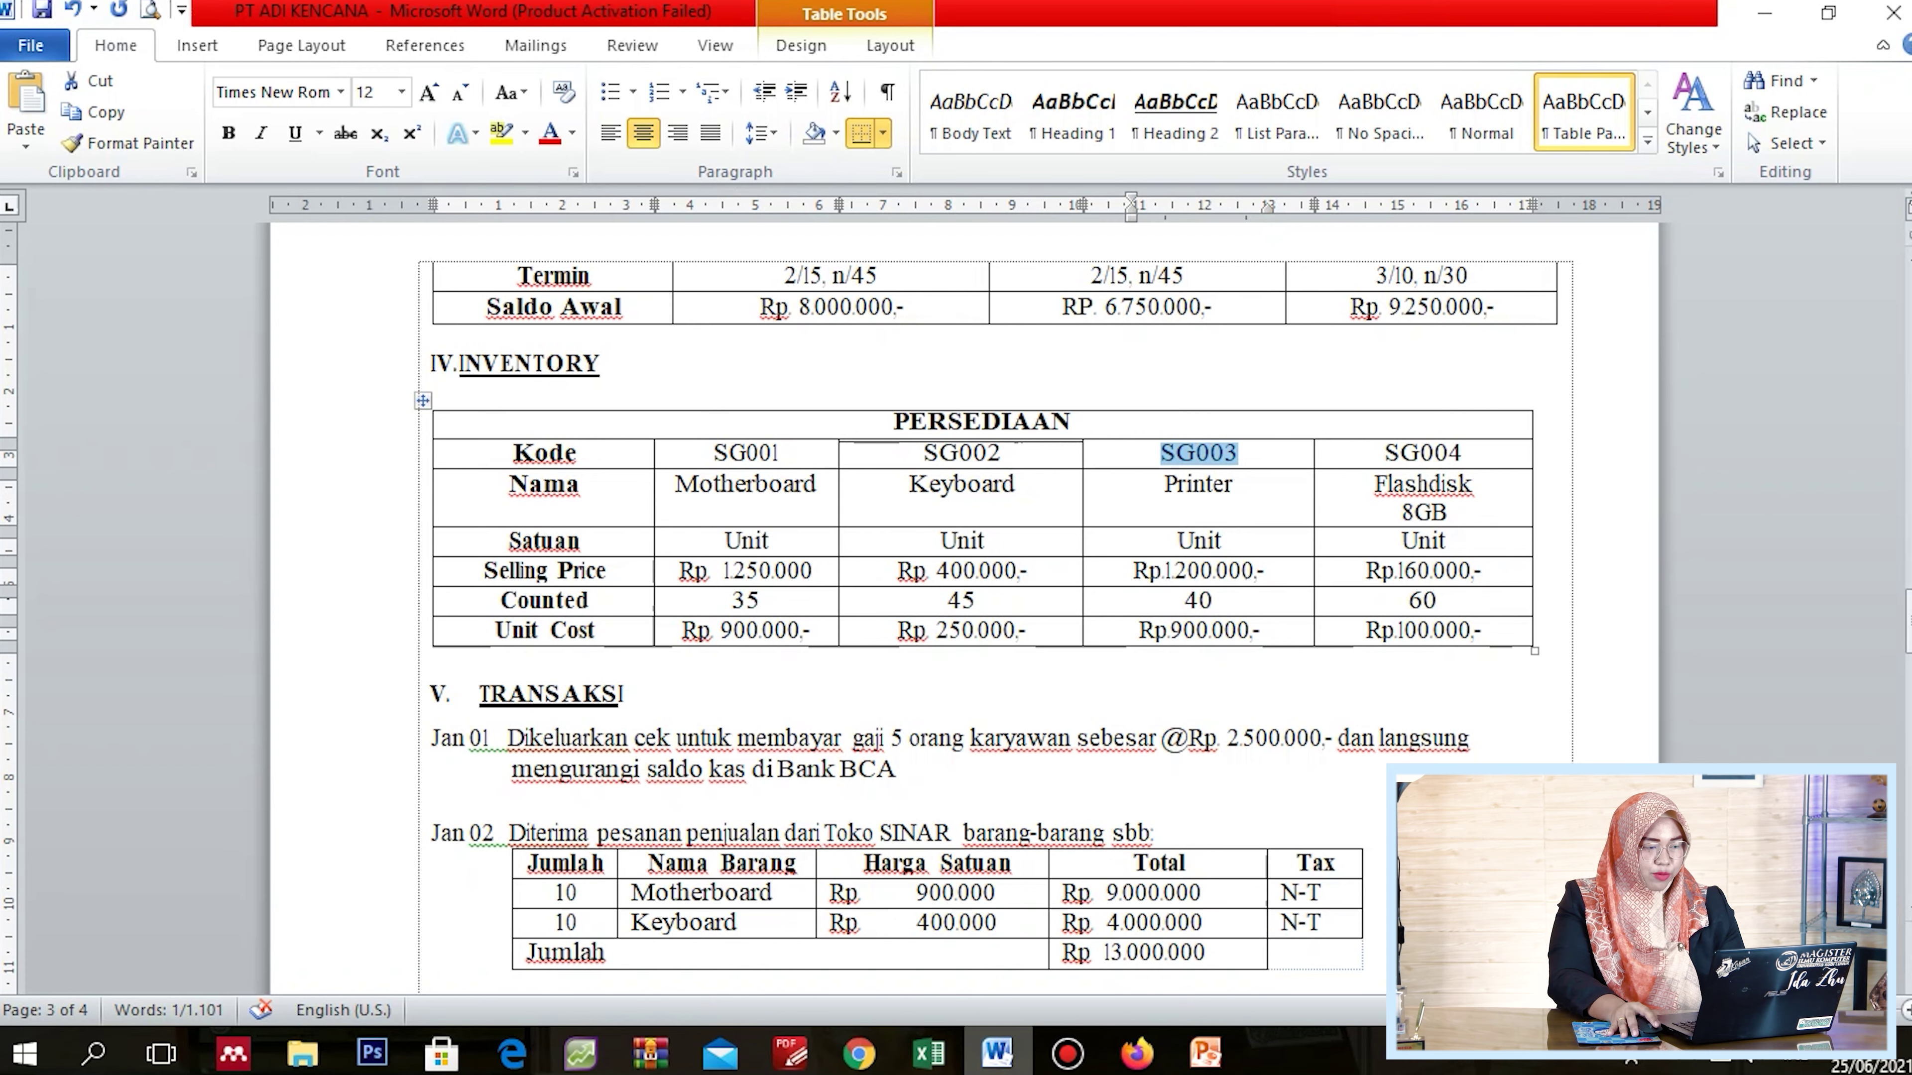
# Enter SG003 as the new item's number in AccountRight Plus and name the item Printer
pyautogui.hotkey('alt', 'Tab')
pyautogui.write('SG003')
pyautogui.press('Tab')
pyautogui.press('Tab')
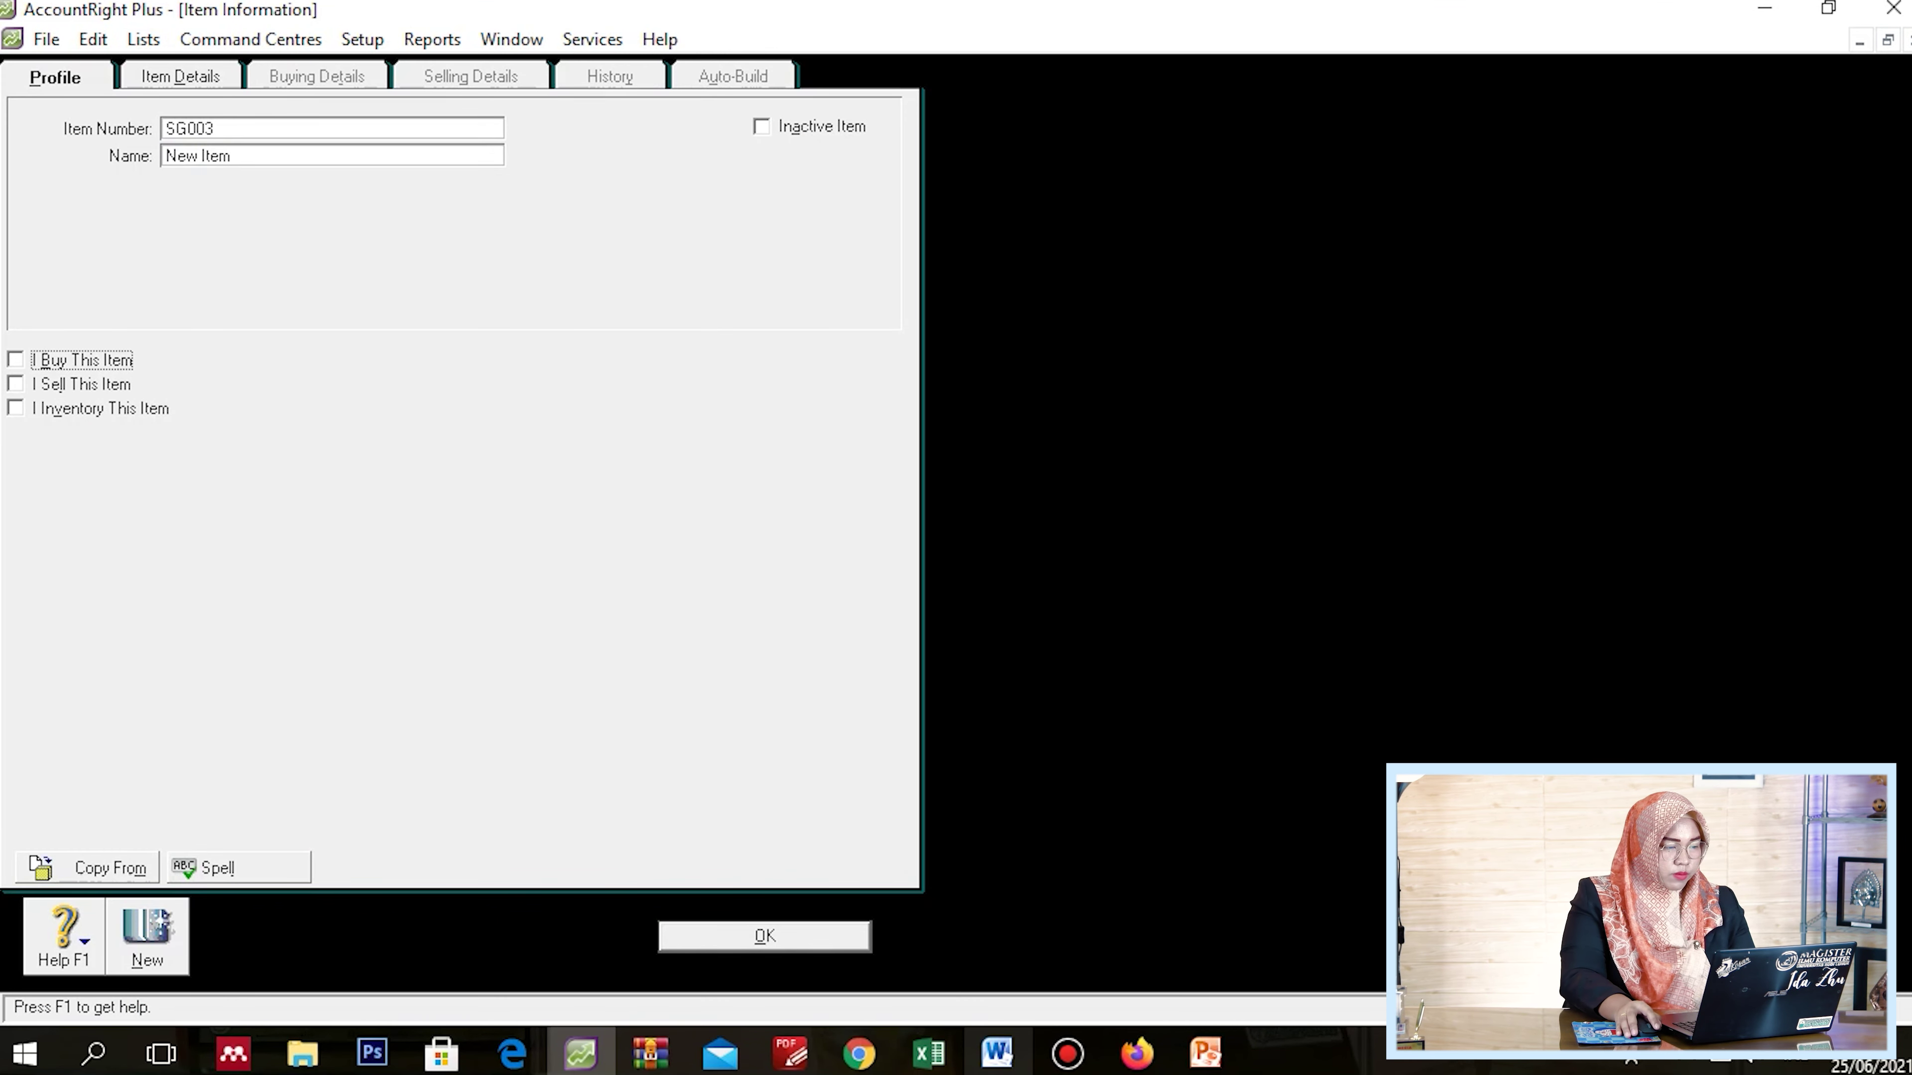
pyautogui.hotkey('shift', 'Tab')
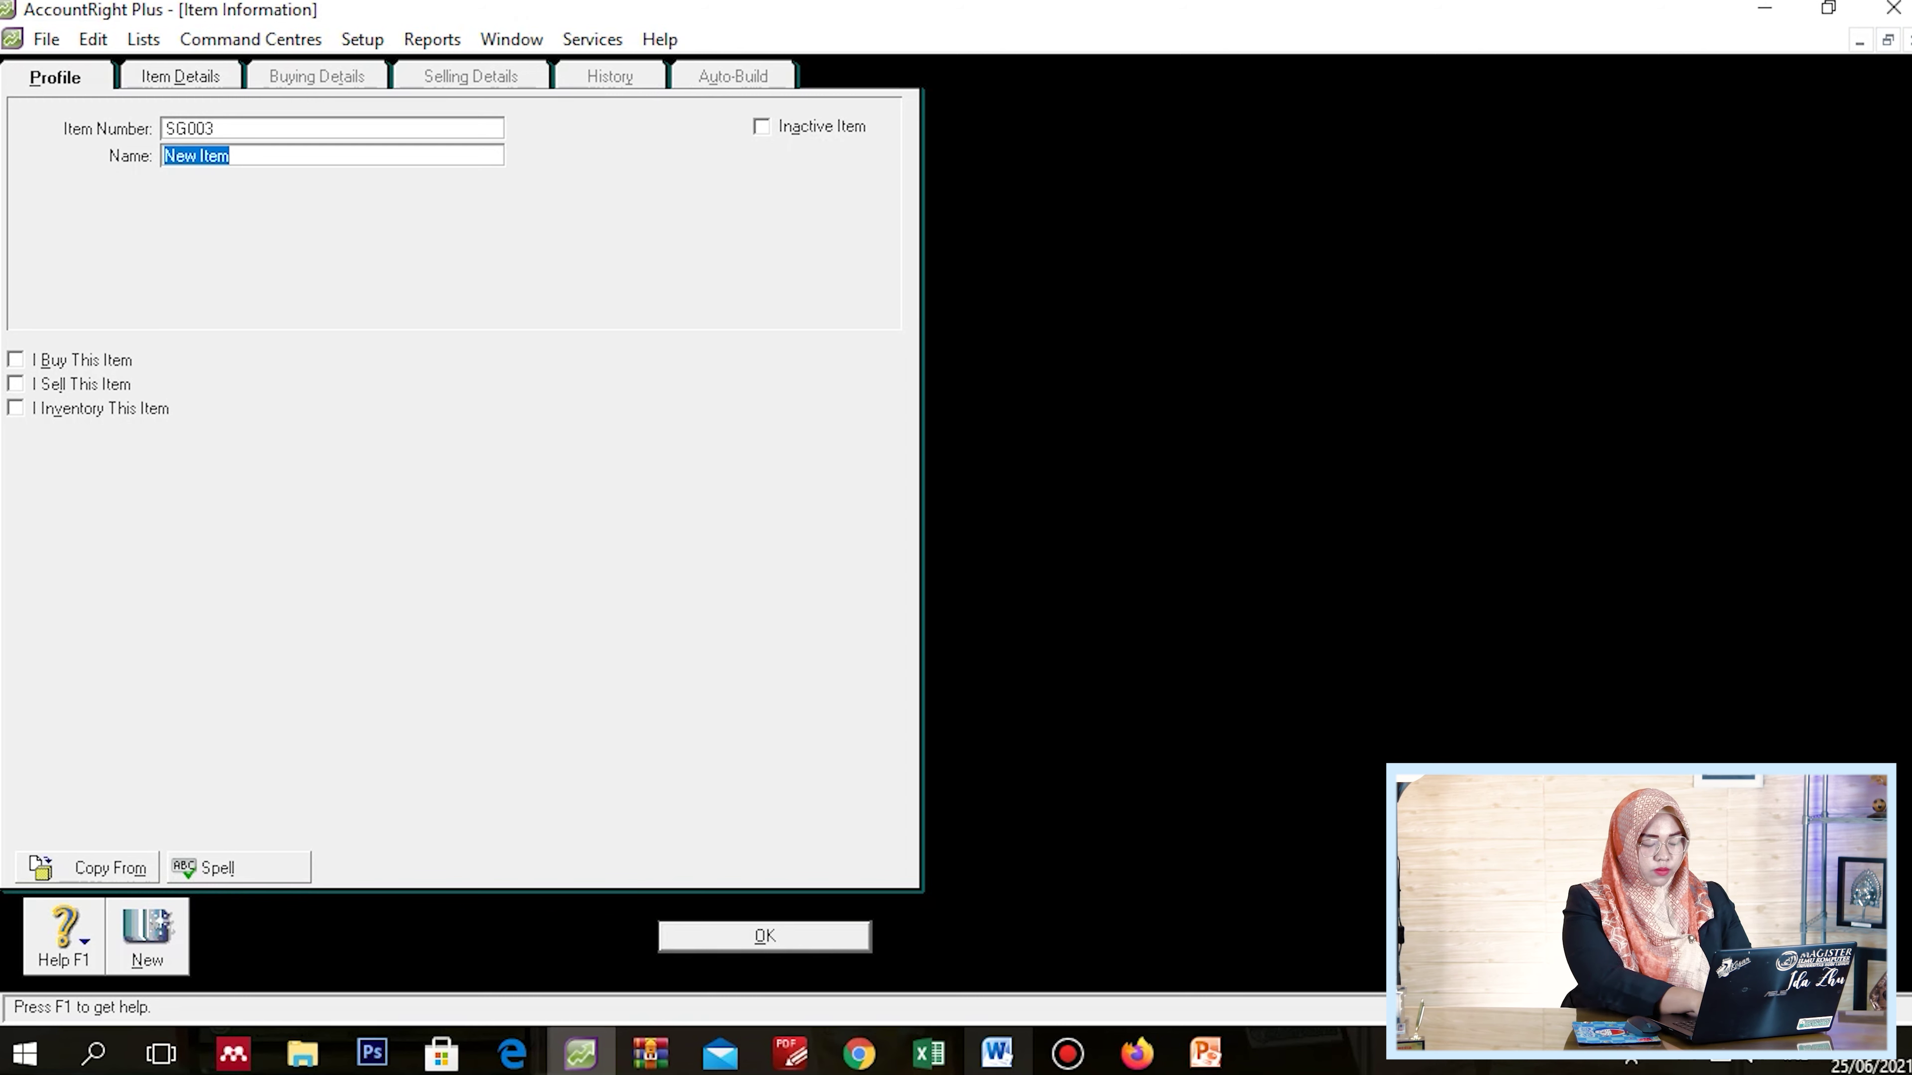
pyautogui.write('Pr')
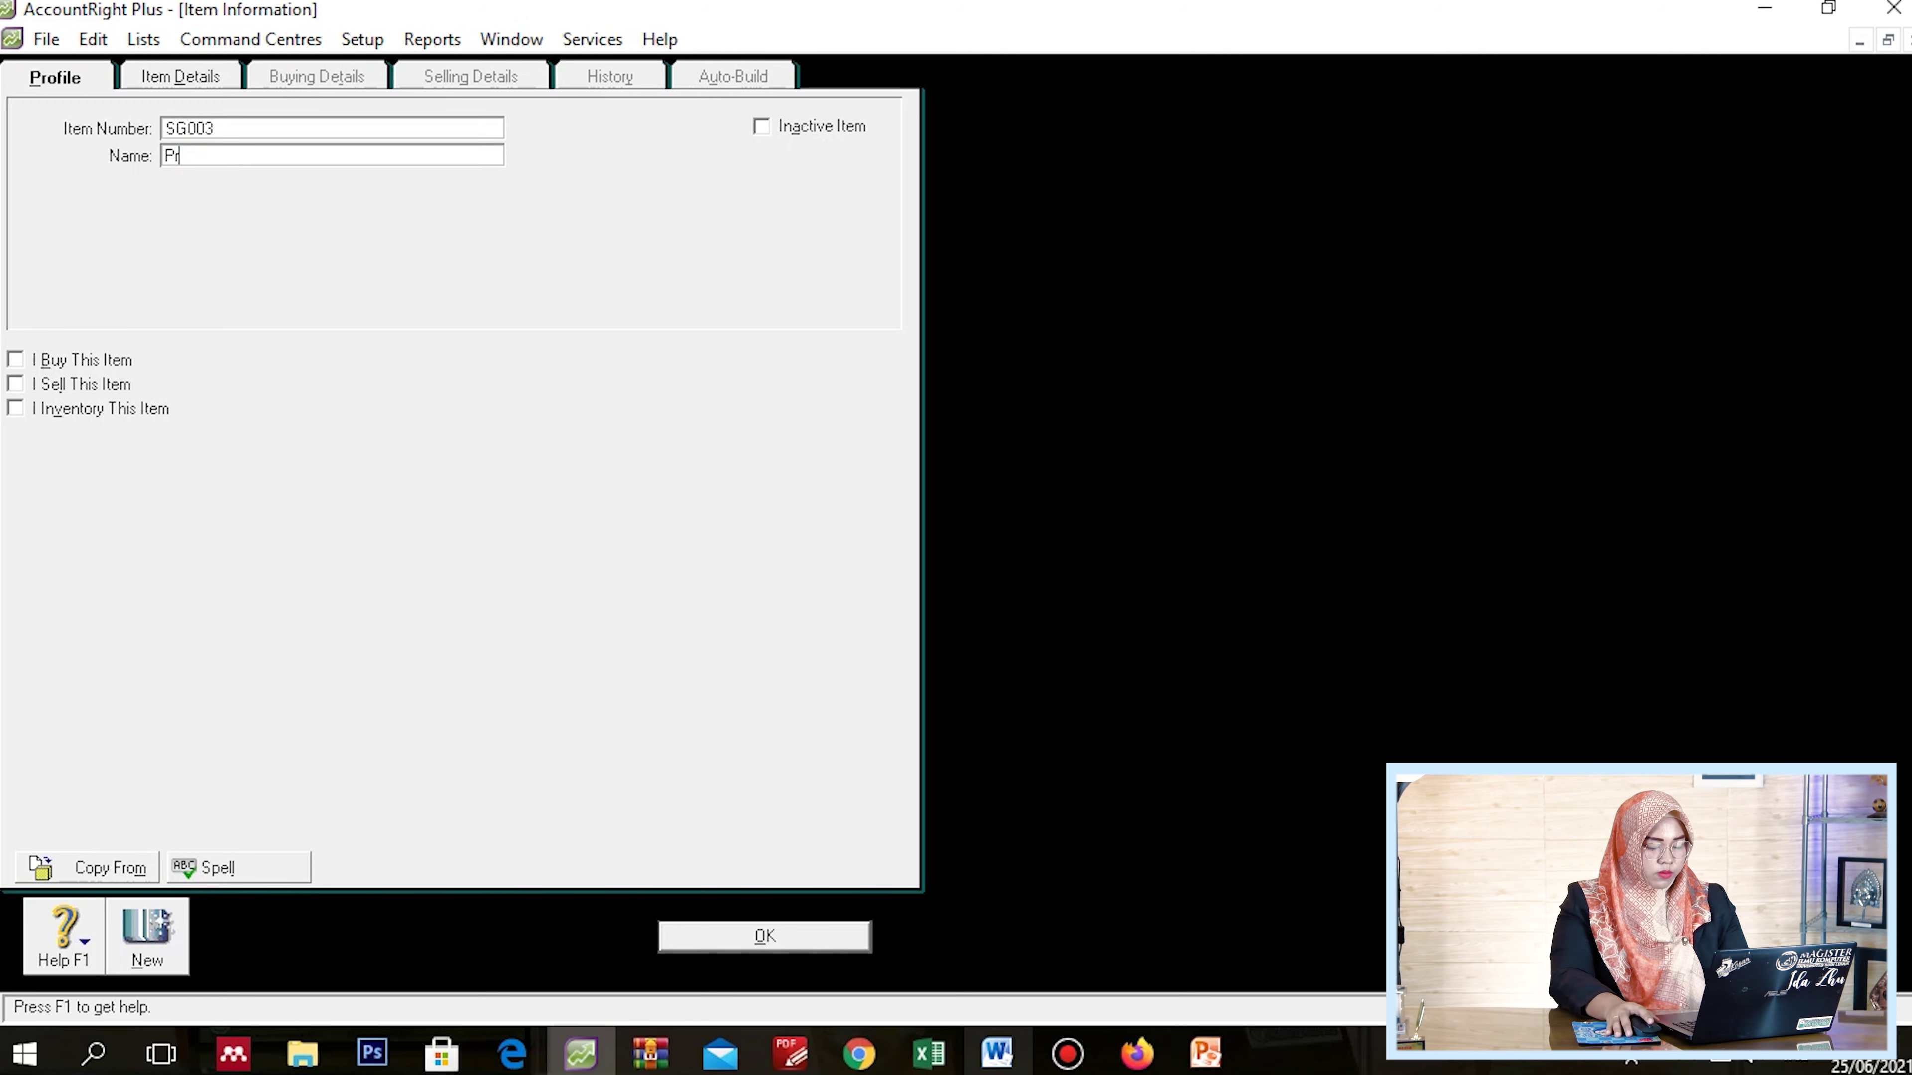
pyautogui.write('inter')
pyautogui.press('Tab')
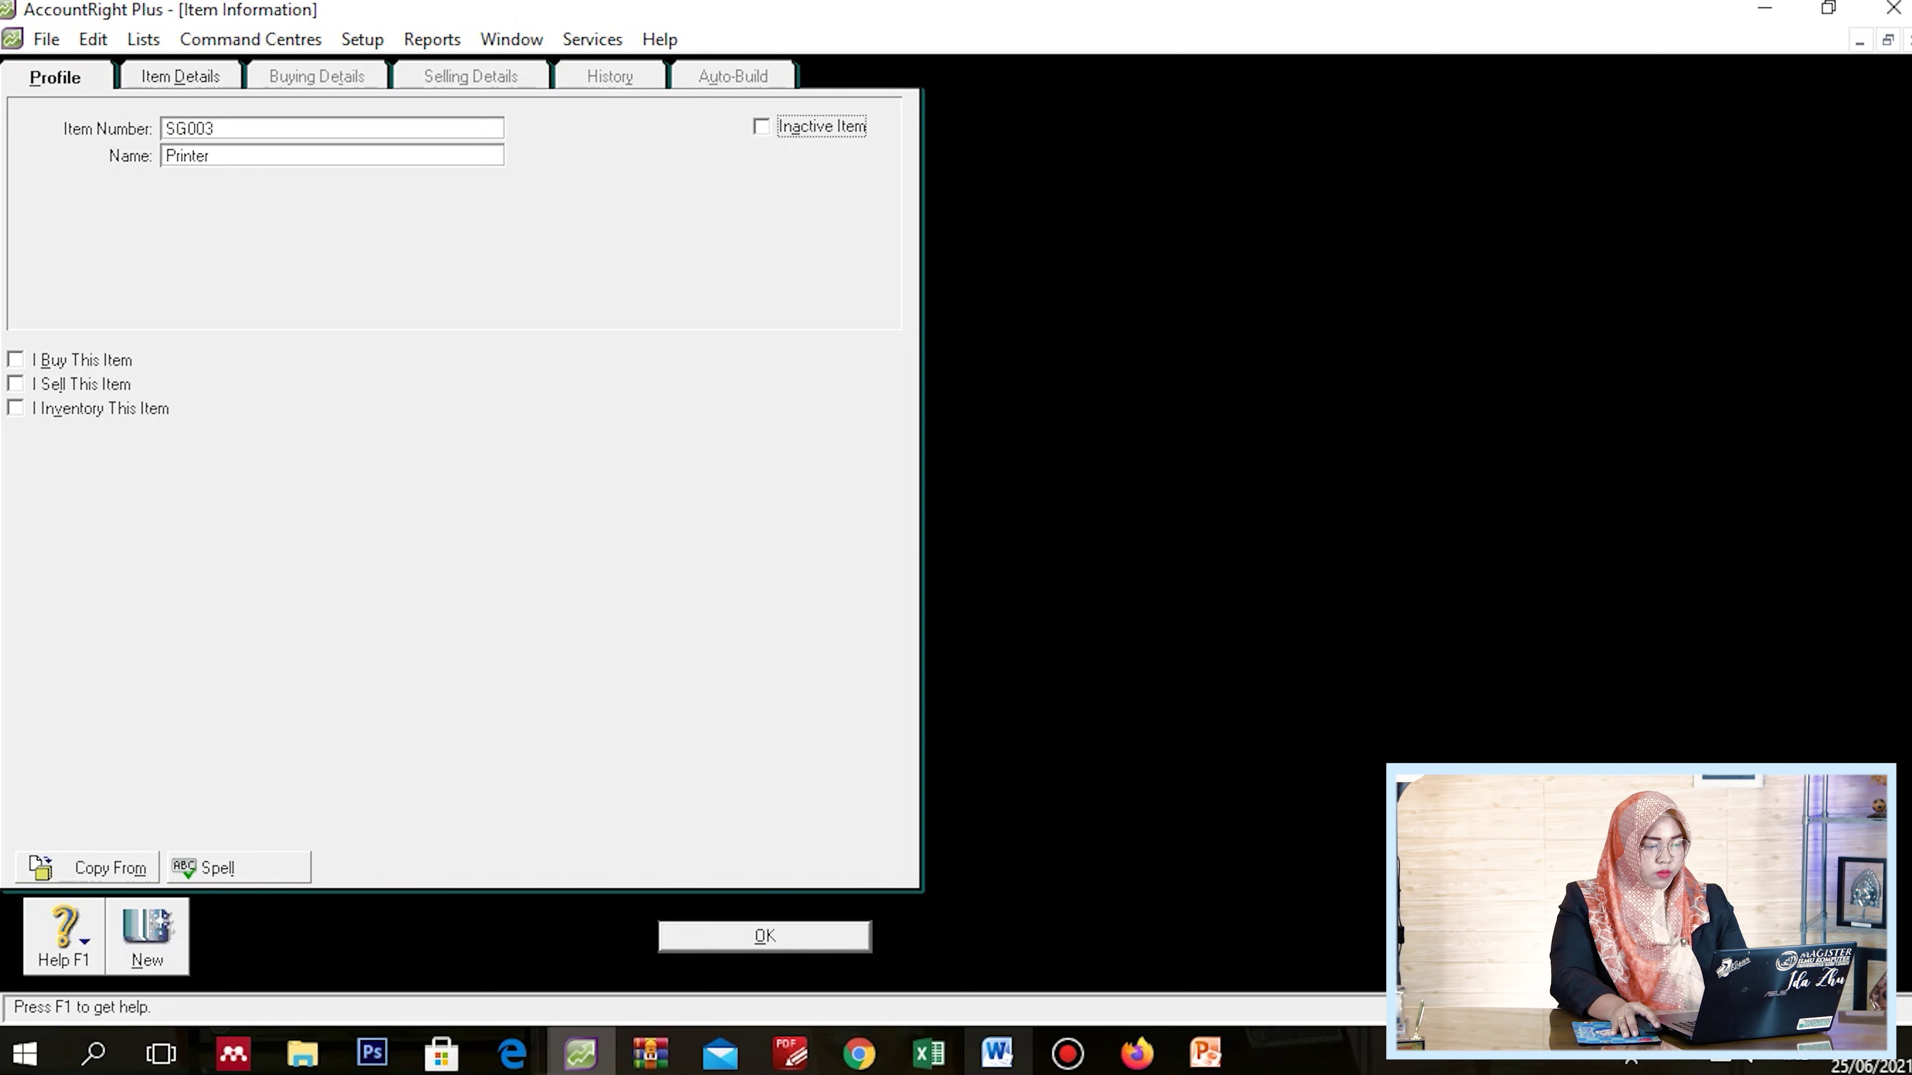
# Mark the Printer item as bought, sold and inventoried
pyautogui.press('Tab')
pyautogui.press('space')
pyautogui.press('Tab')
pyautogui.press('space')
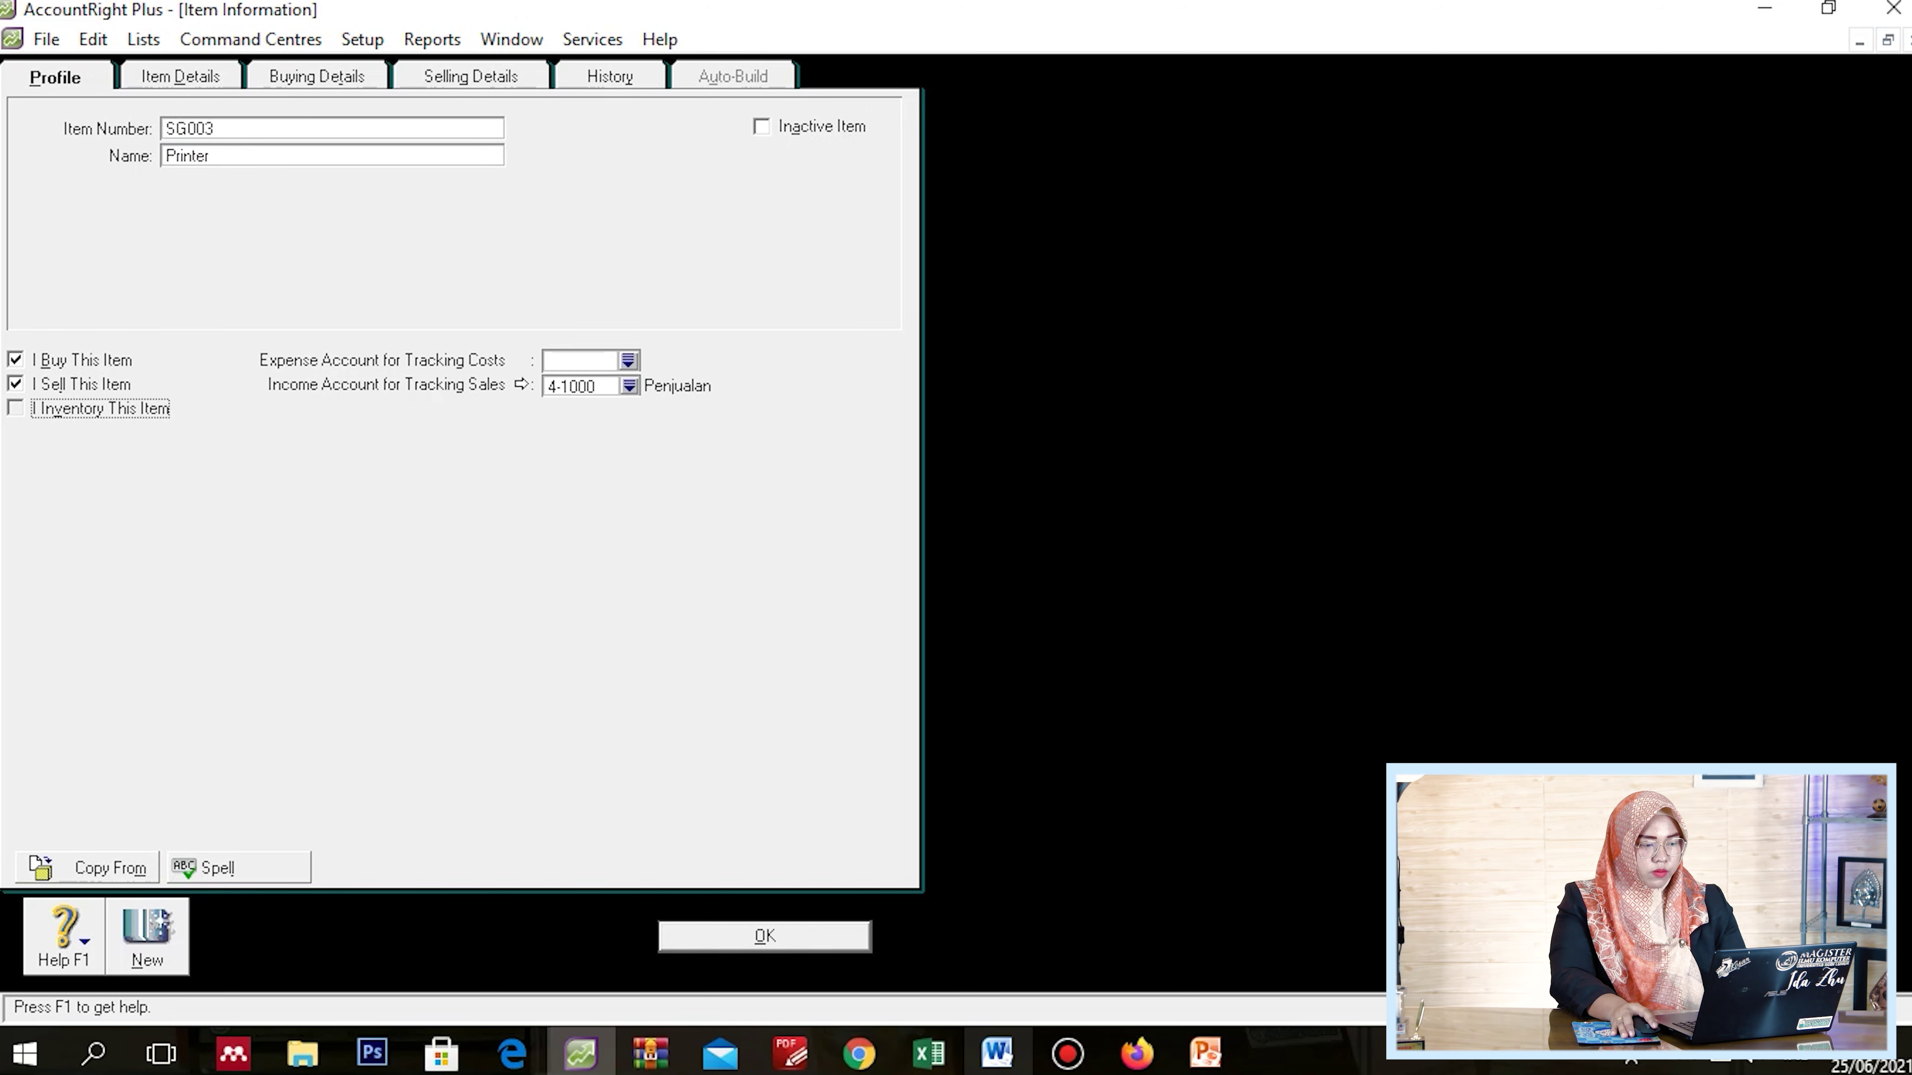
pyautogui.press('Tab')
pyautogui.press('space')
pyautogui.press('Tab')
# Consult the Word table for the Printer's amounts and set its base selling price to 900000 in AccountRight Plus
pyautogui.hotkey('alt', 't')
pyautogui.hotkey('alt', 'g')
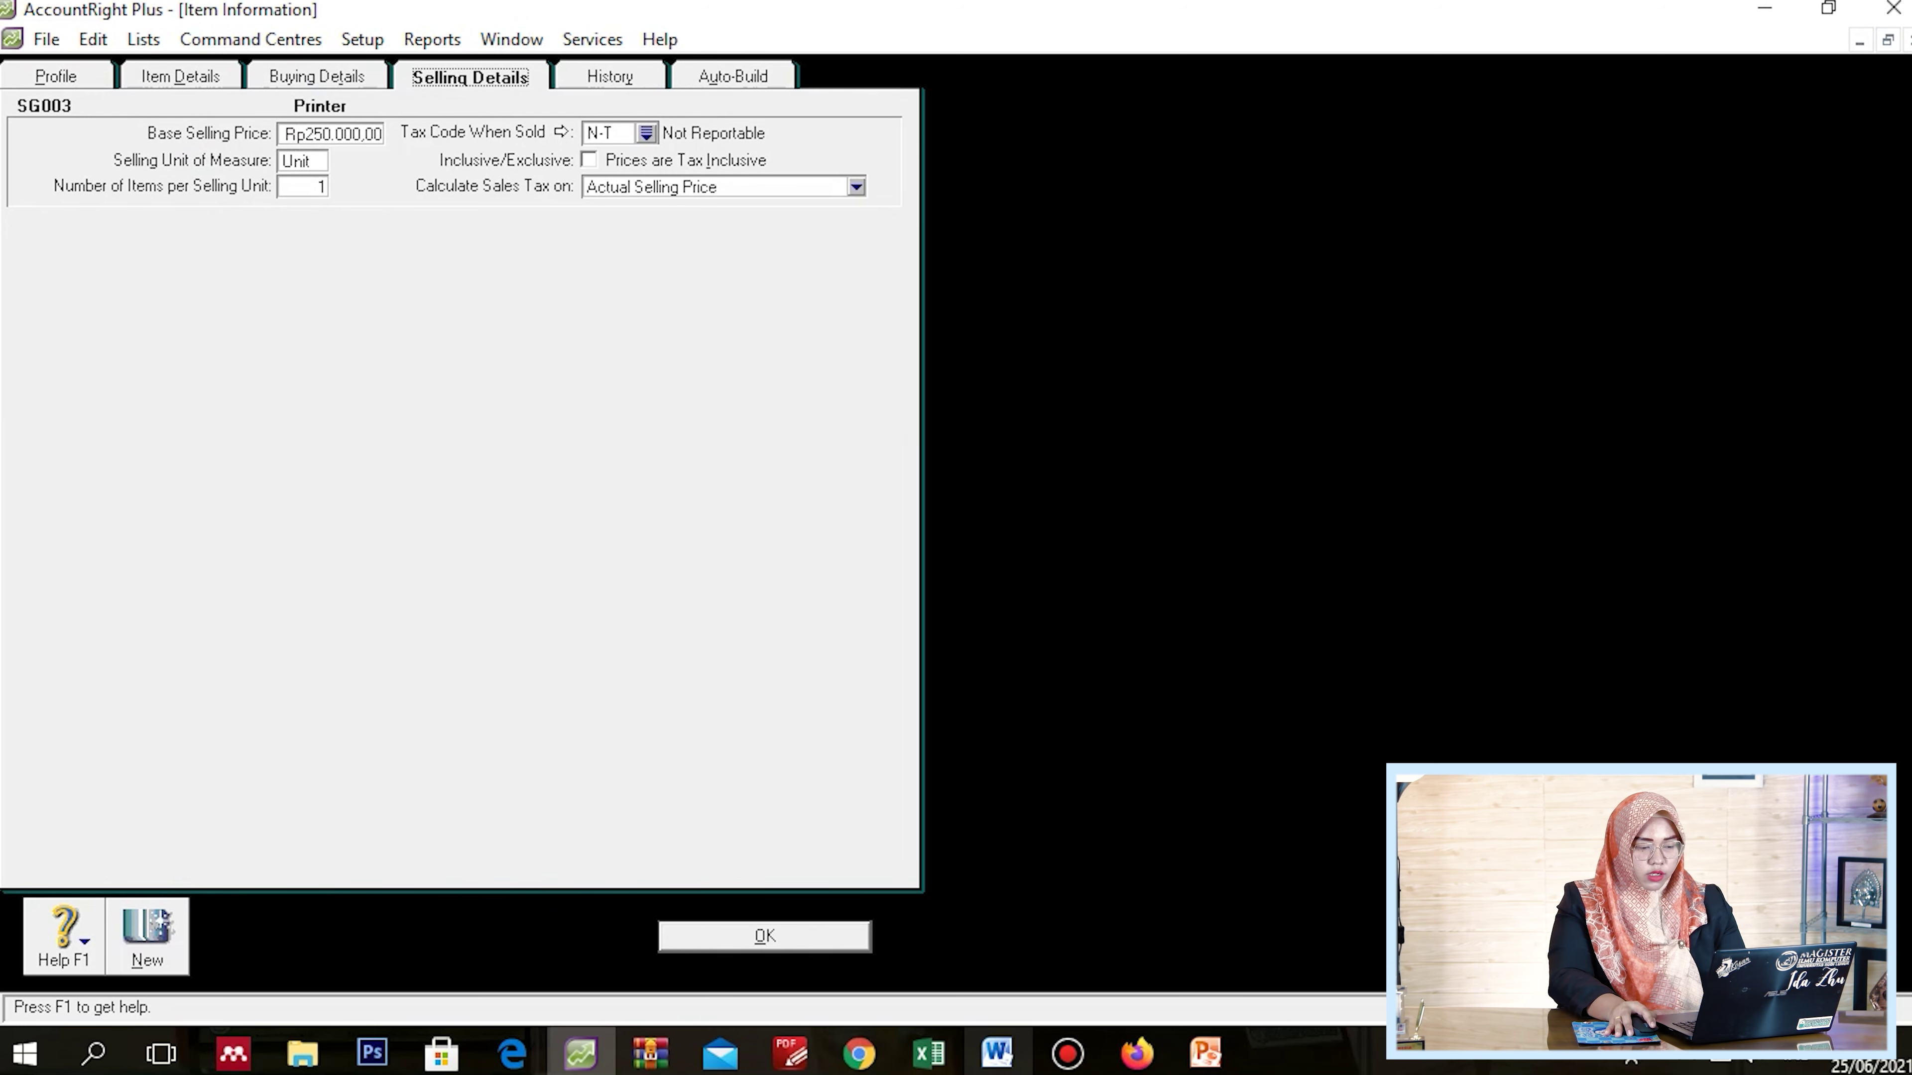
pyautogui.click(997, 1052)
pyautogui.click(997, 1052)
pyautogui.press('Tab')
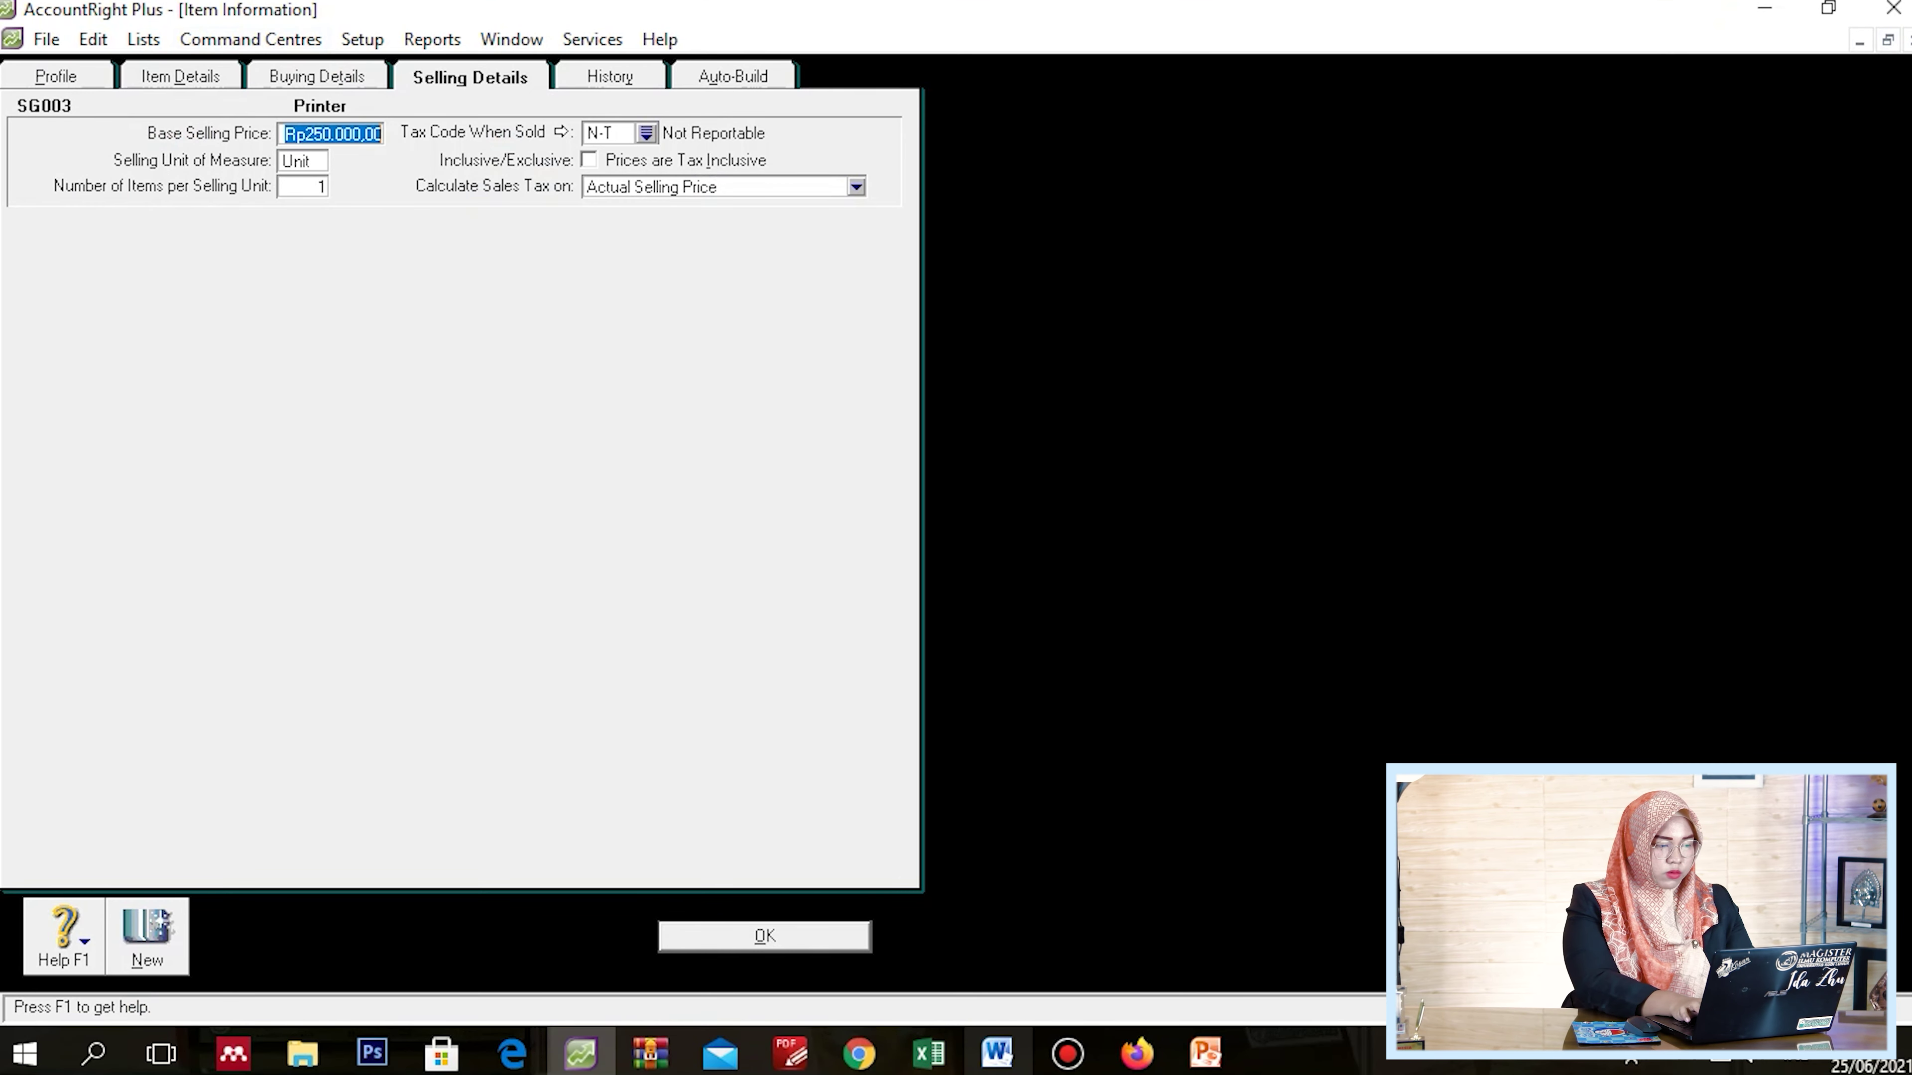
pyautogui.write('9000')
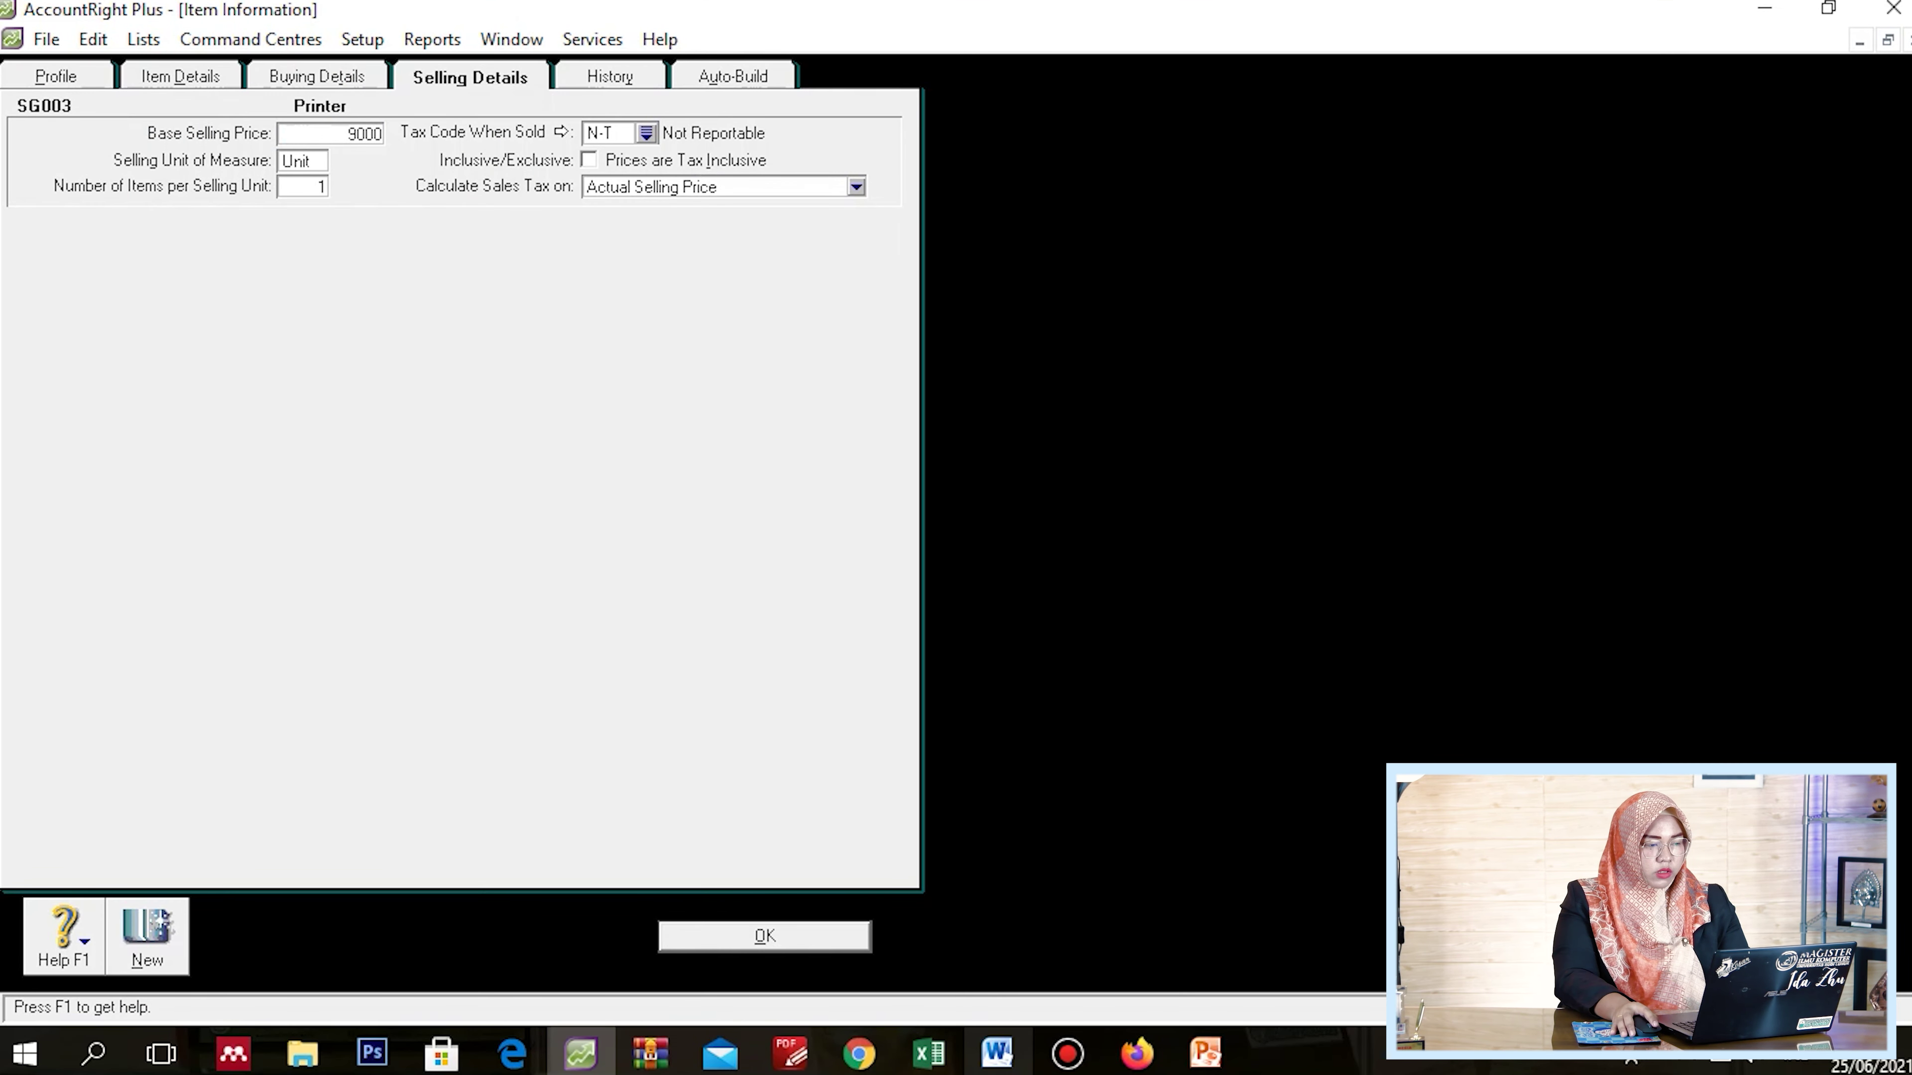
pyautogui.write('00')
pyautogui.press('Tab')
# Check the Printer's amounts in the Word table, set its standard cost to 1200000 in AccountRight Plus and save the item
pyautogui.click(316, 76)
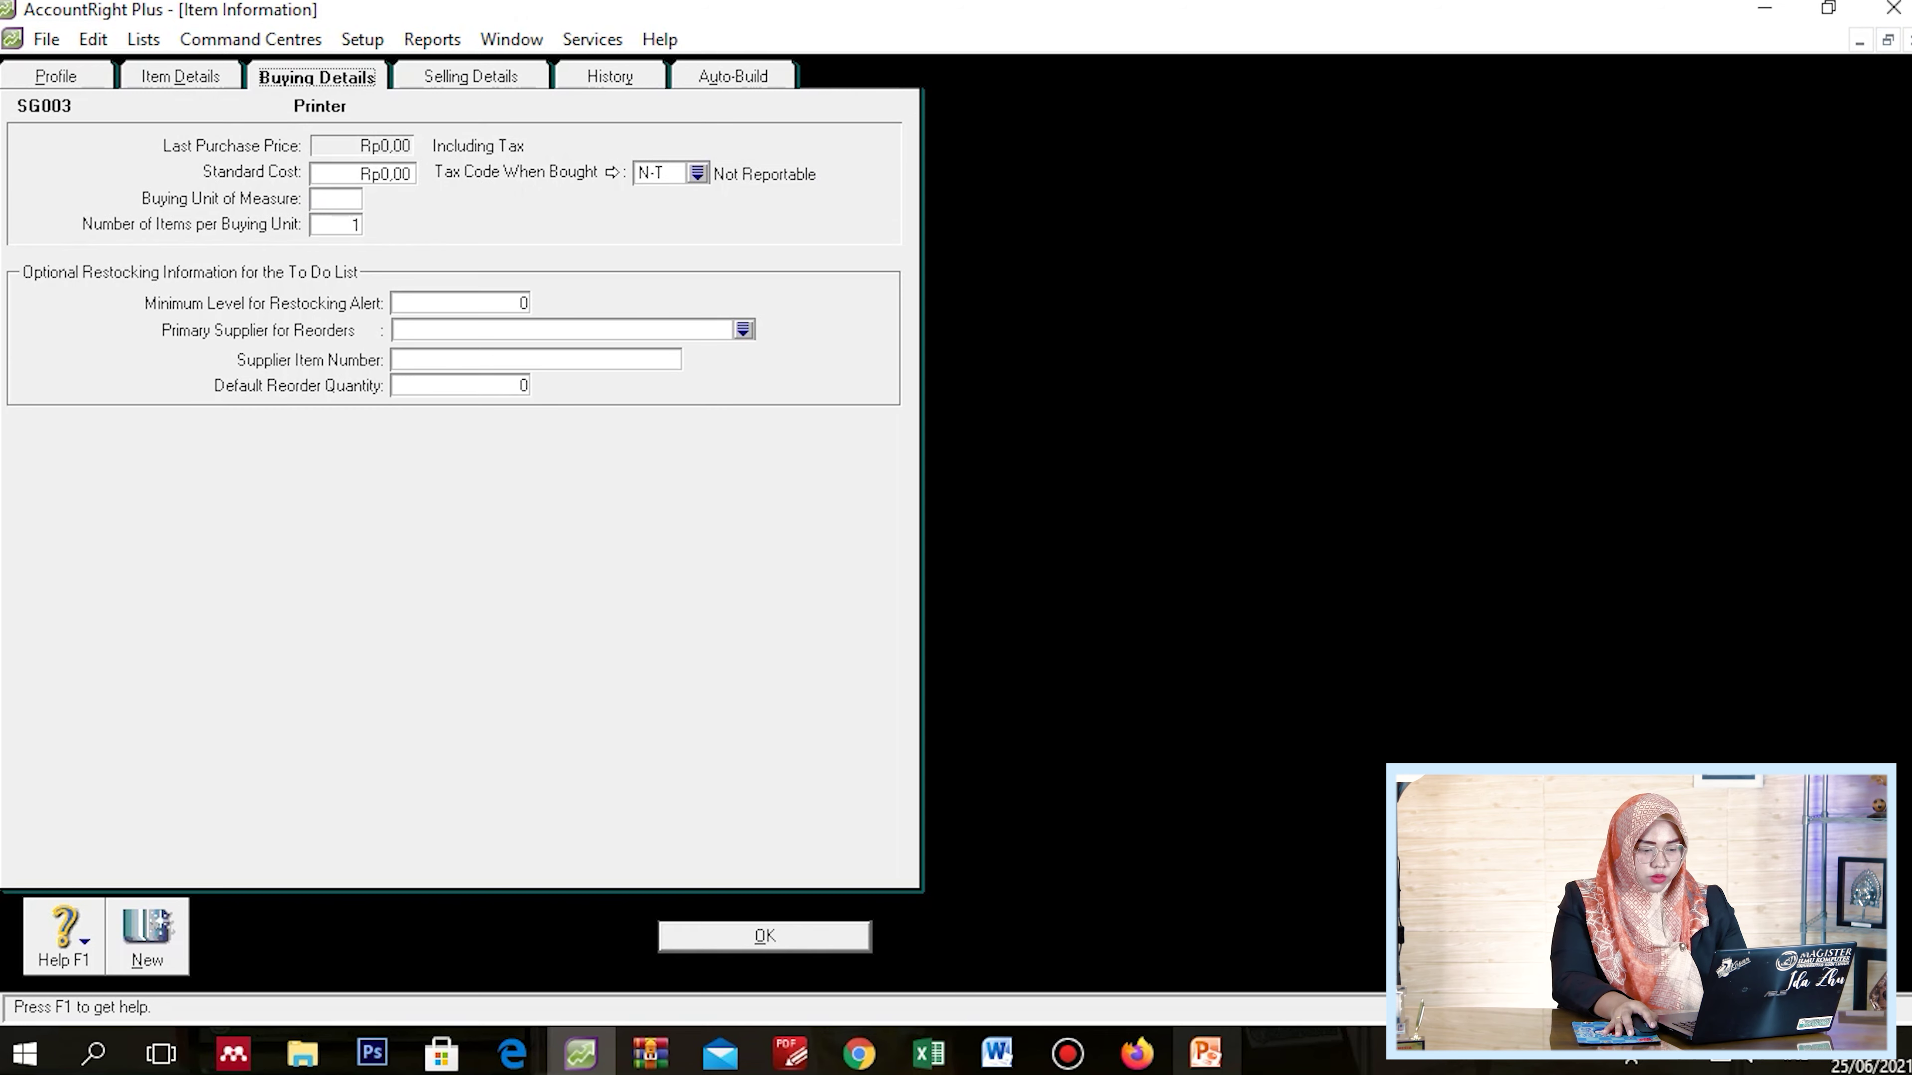
pyautogui.click(996, 1053)
pyautogui.click(997, 1053)
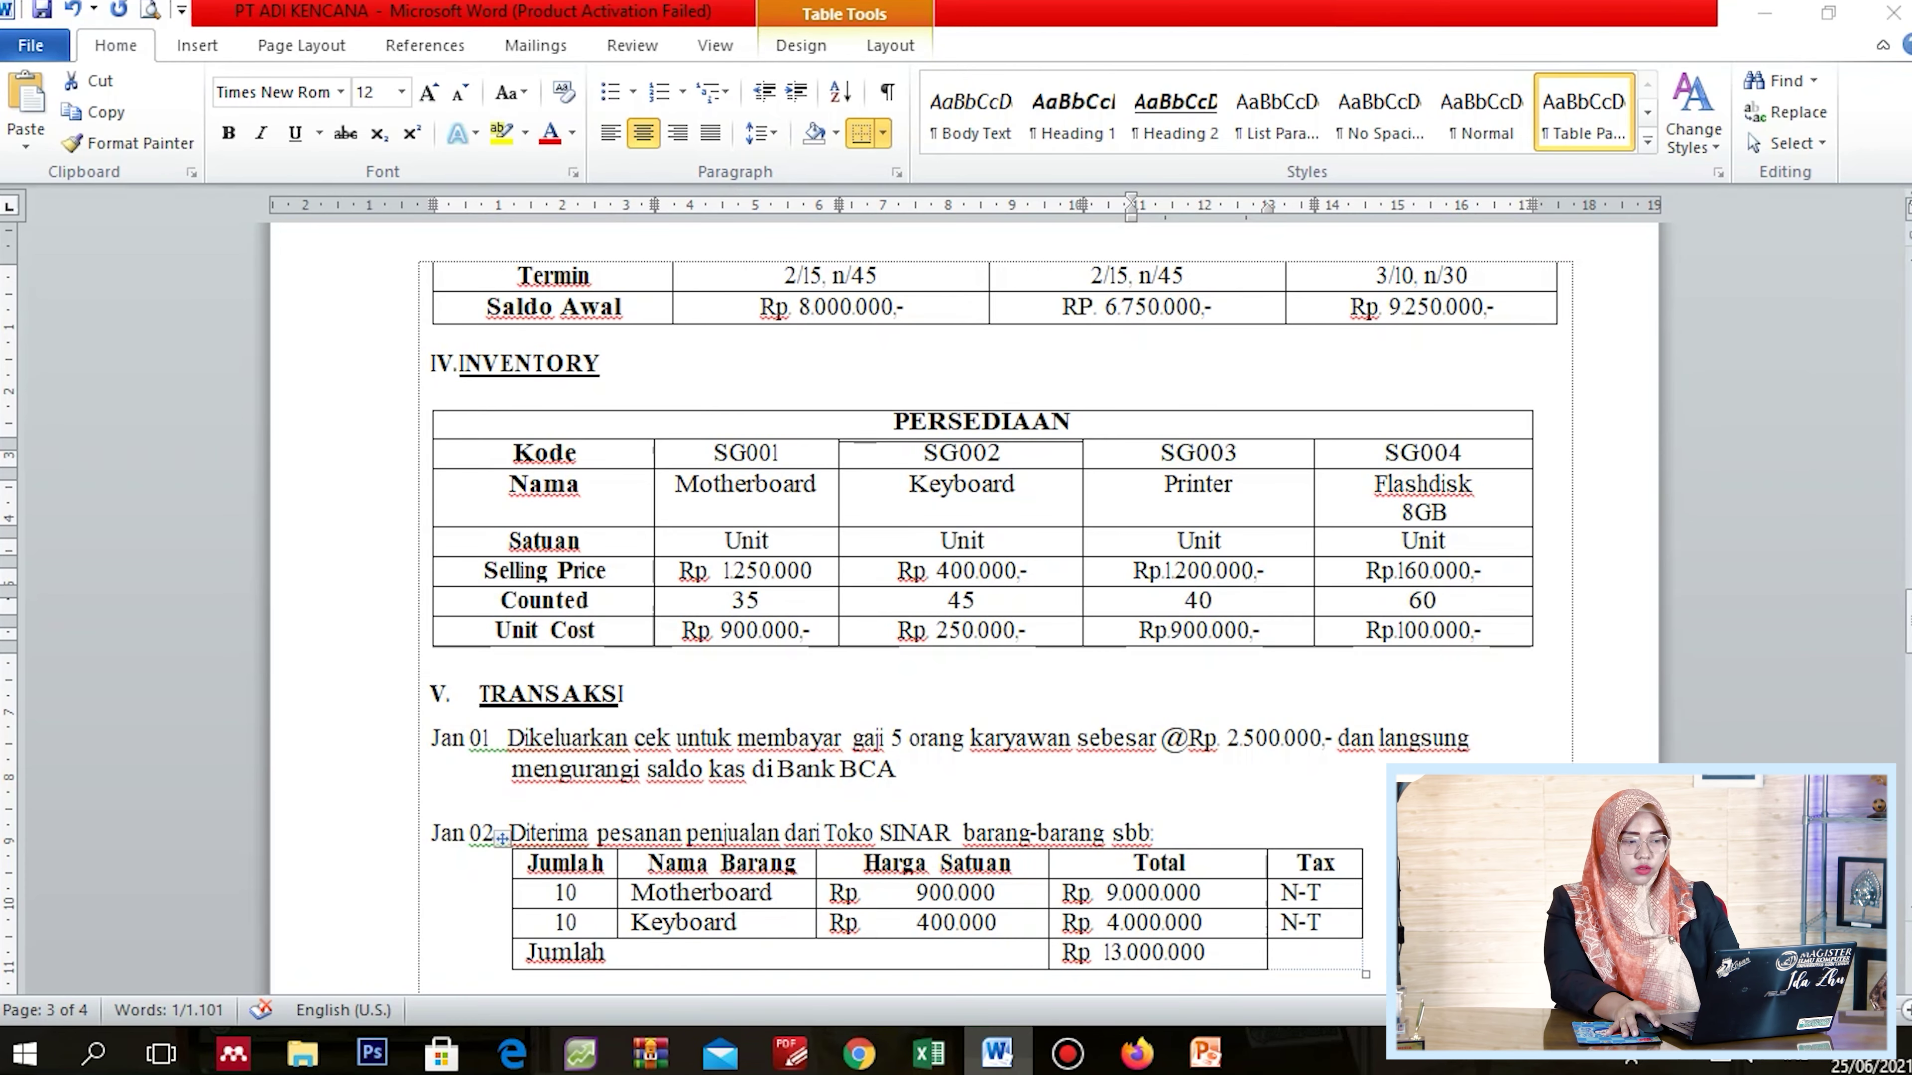
pyautogui.press('Tab')
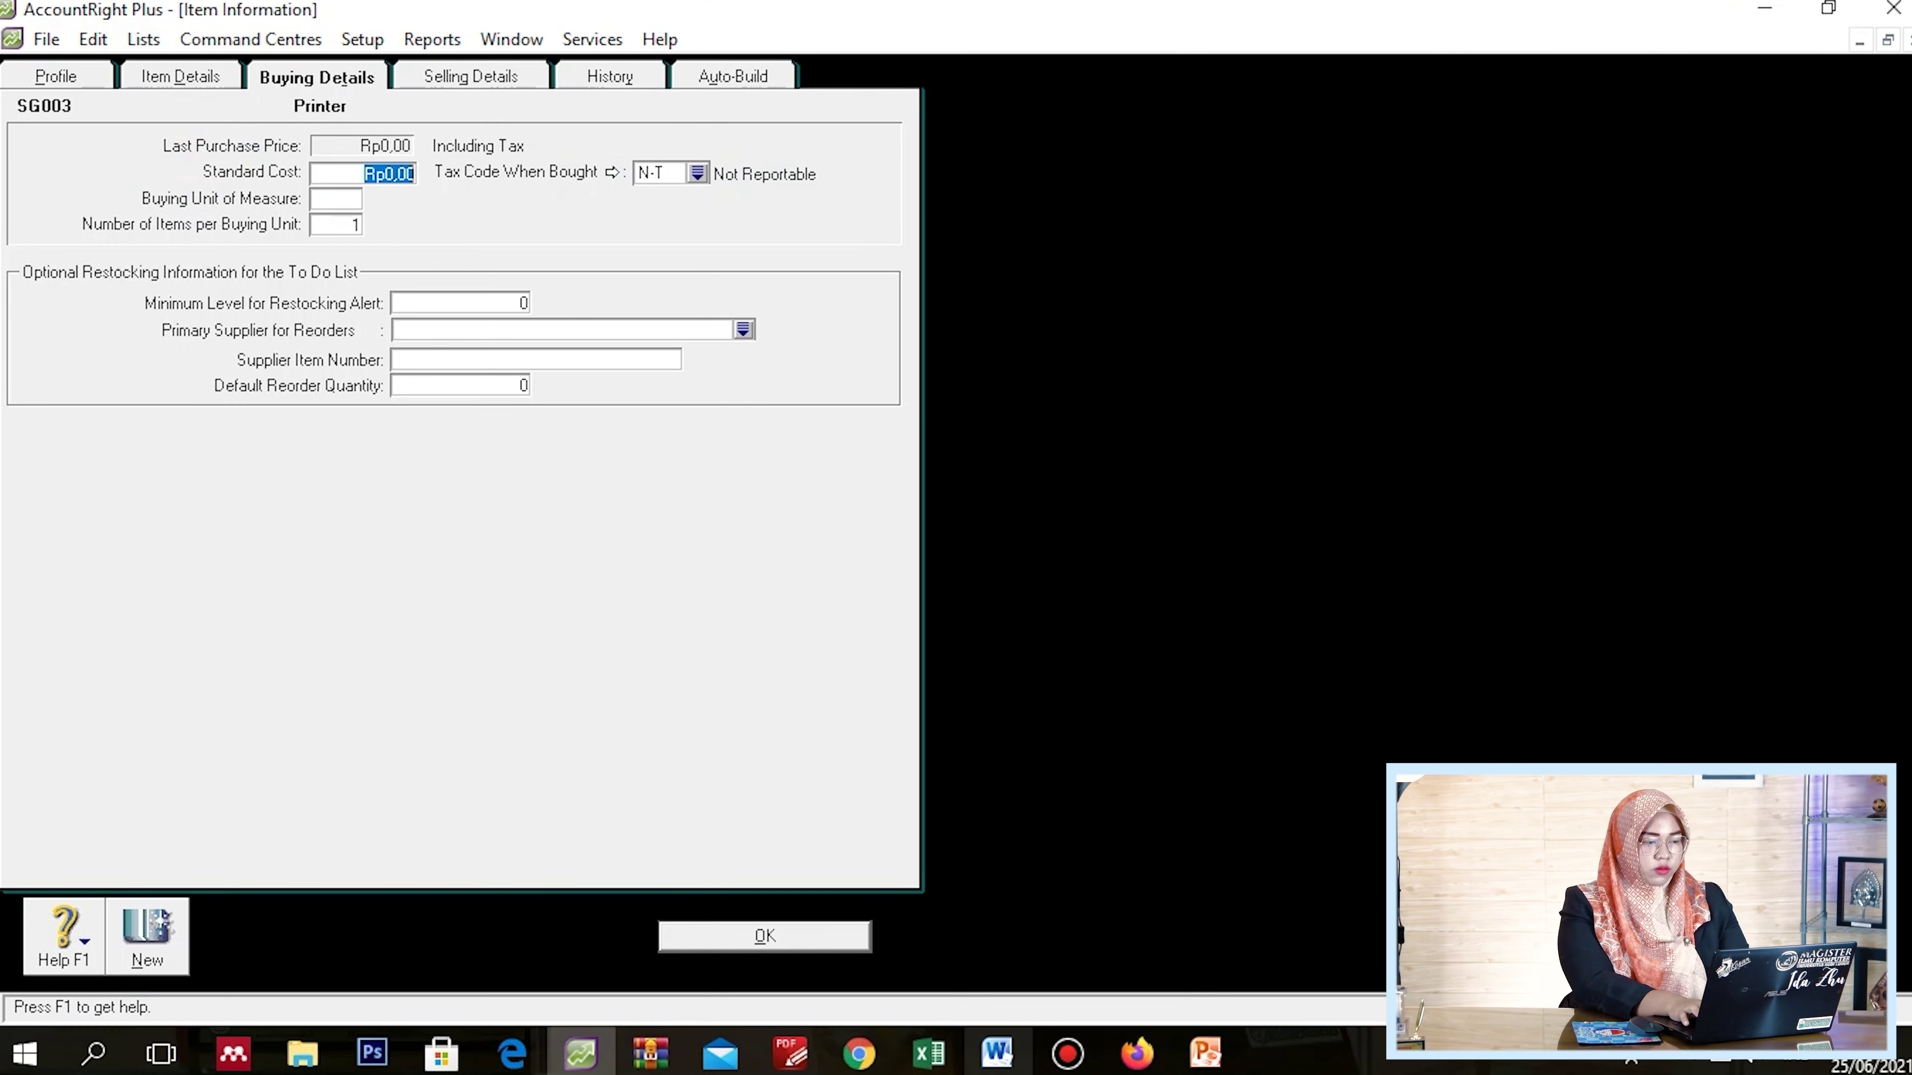
pyautogui.write('1200000')
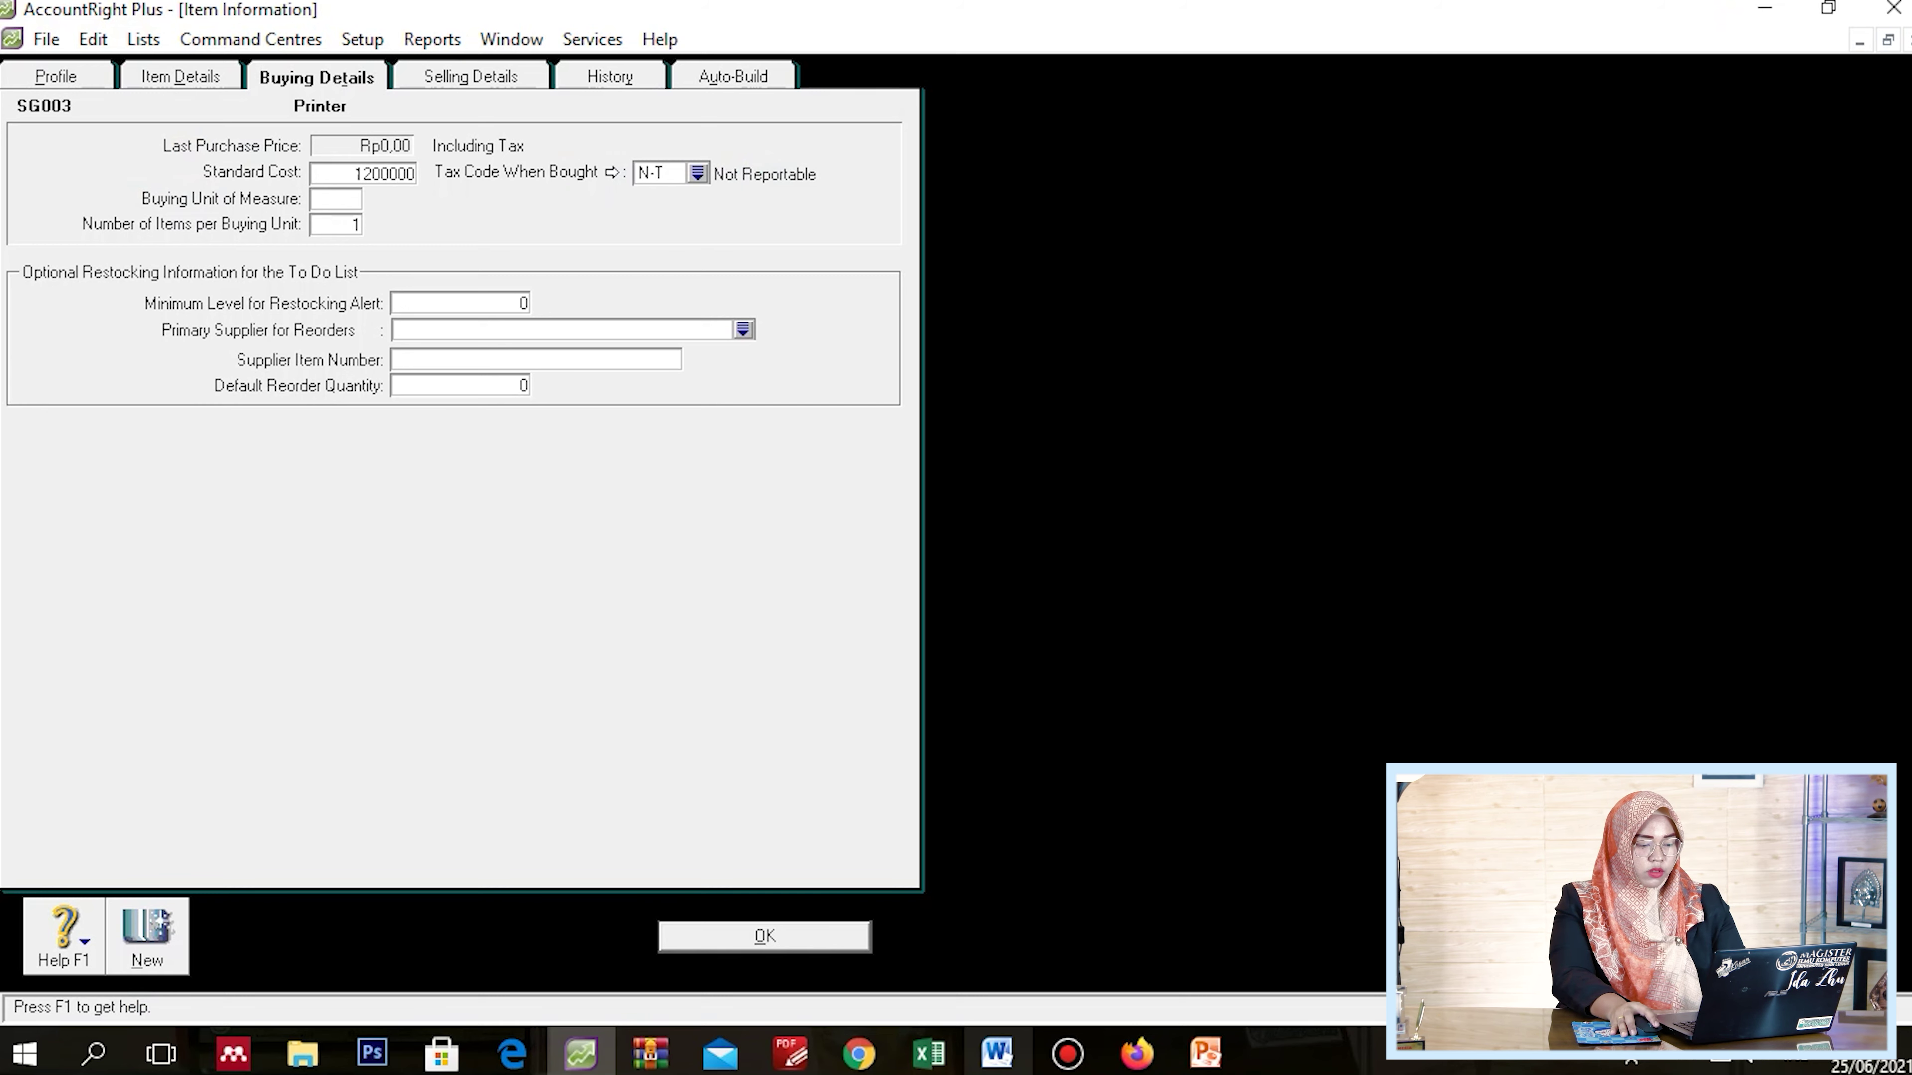
pyautogui.press('Tab')
pyautogui.press('Return')
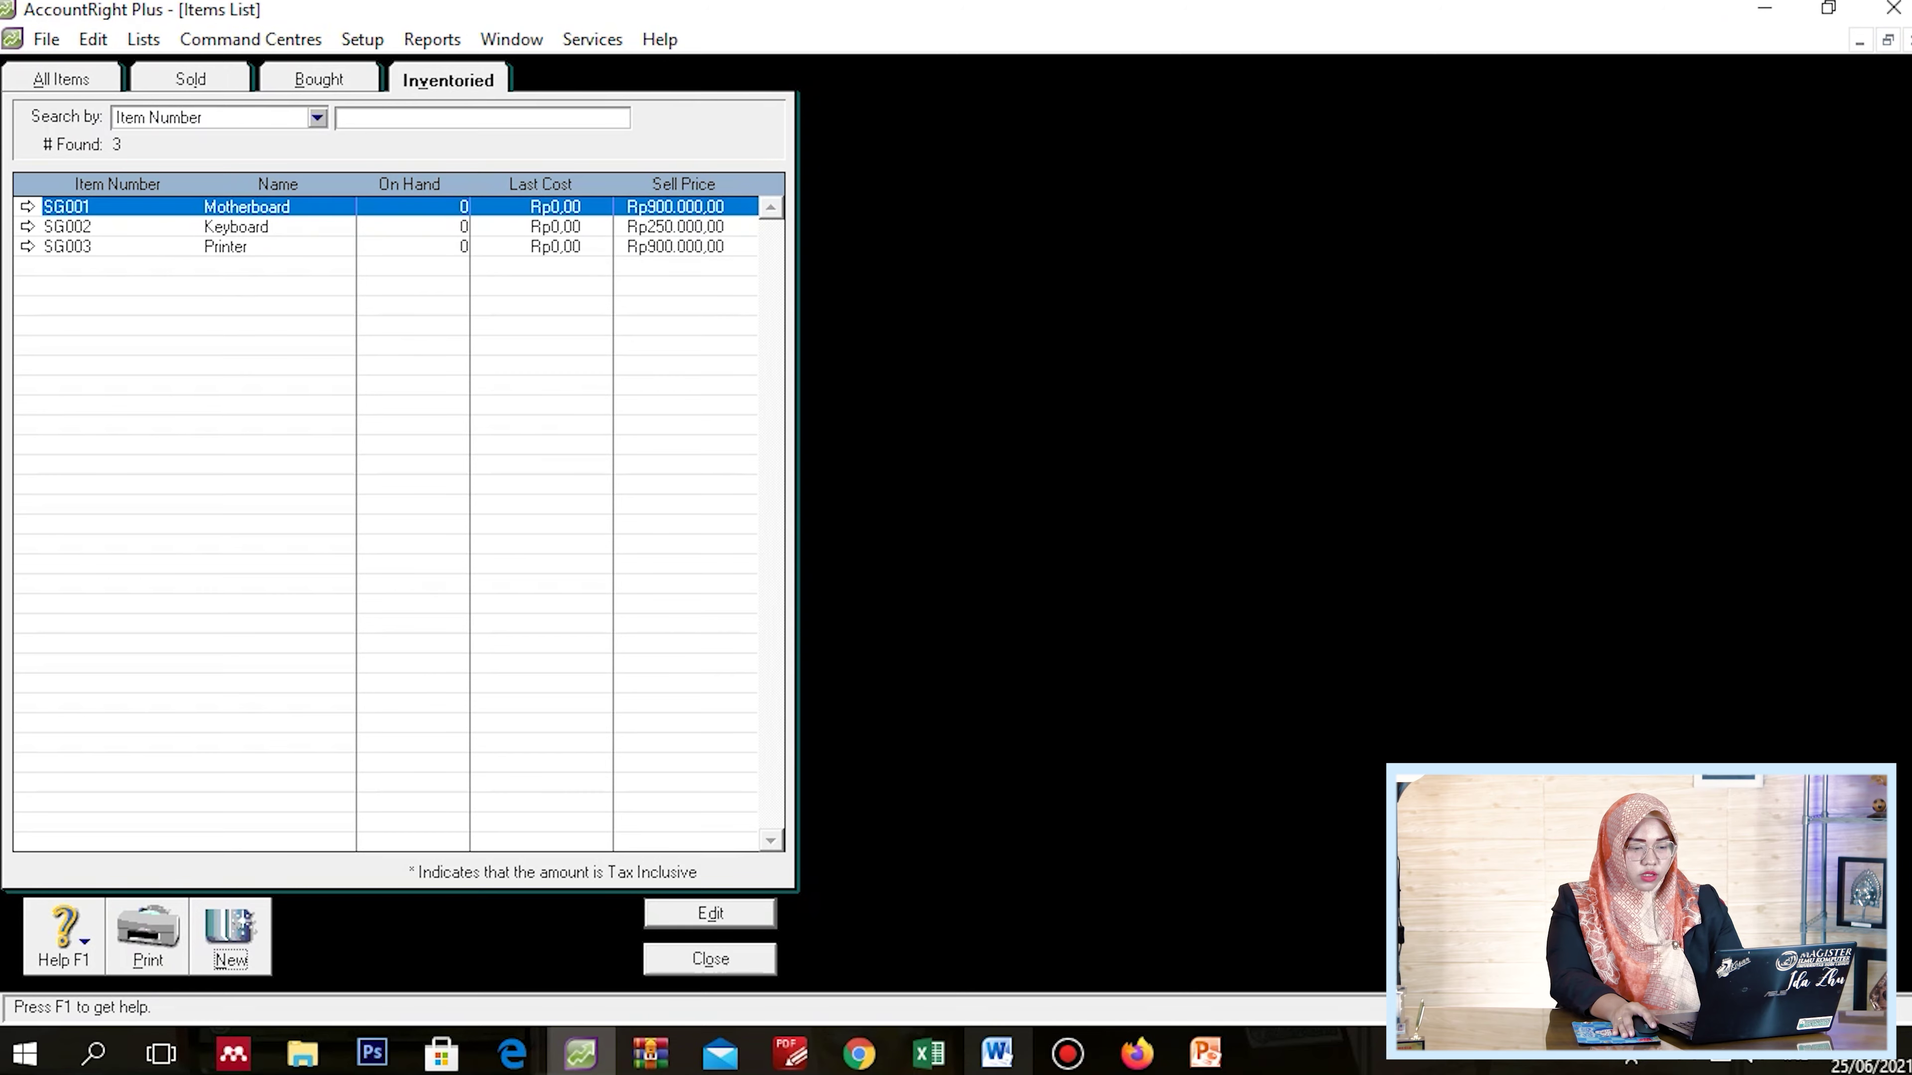
# Copy the code SG004 from the Word inventory table and enter it as a new item's number in AccountRight Plus
pyautogui.click(997, 1053)
pyautogui.click(1401, 452)
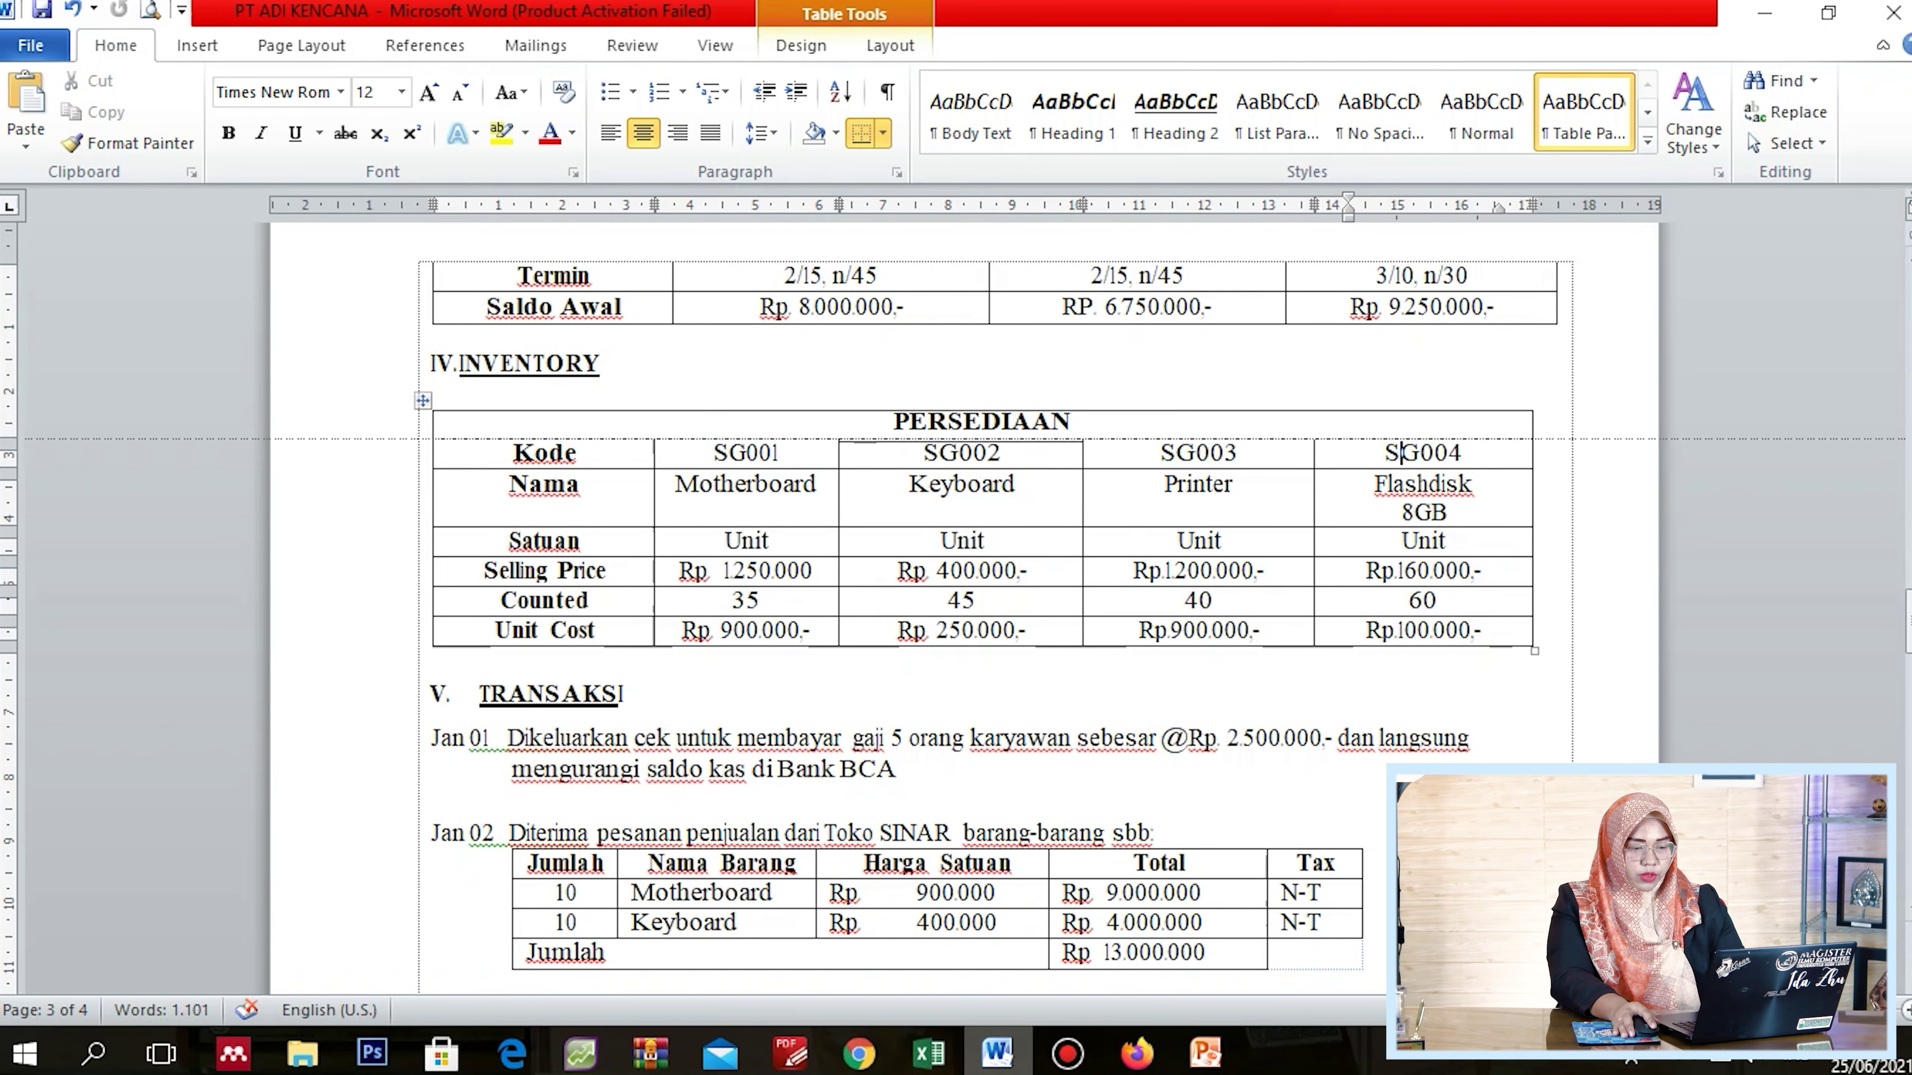
pyautogui.moveTo(1464, 453); pyautogui.dragTo(1385, 452)
pyautogui.hotkey('ctrl', 'c')
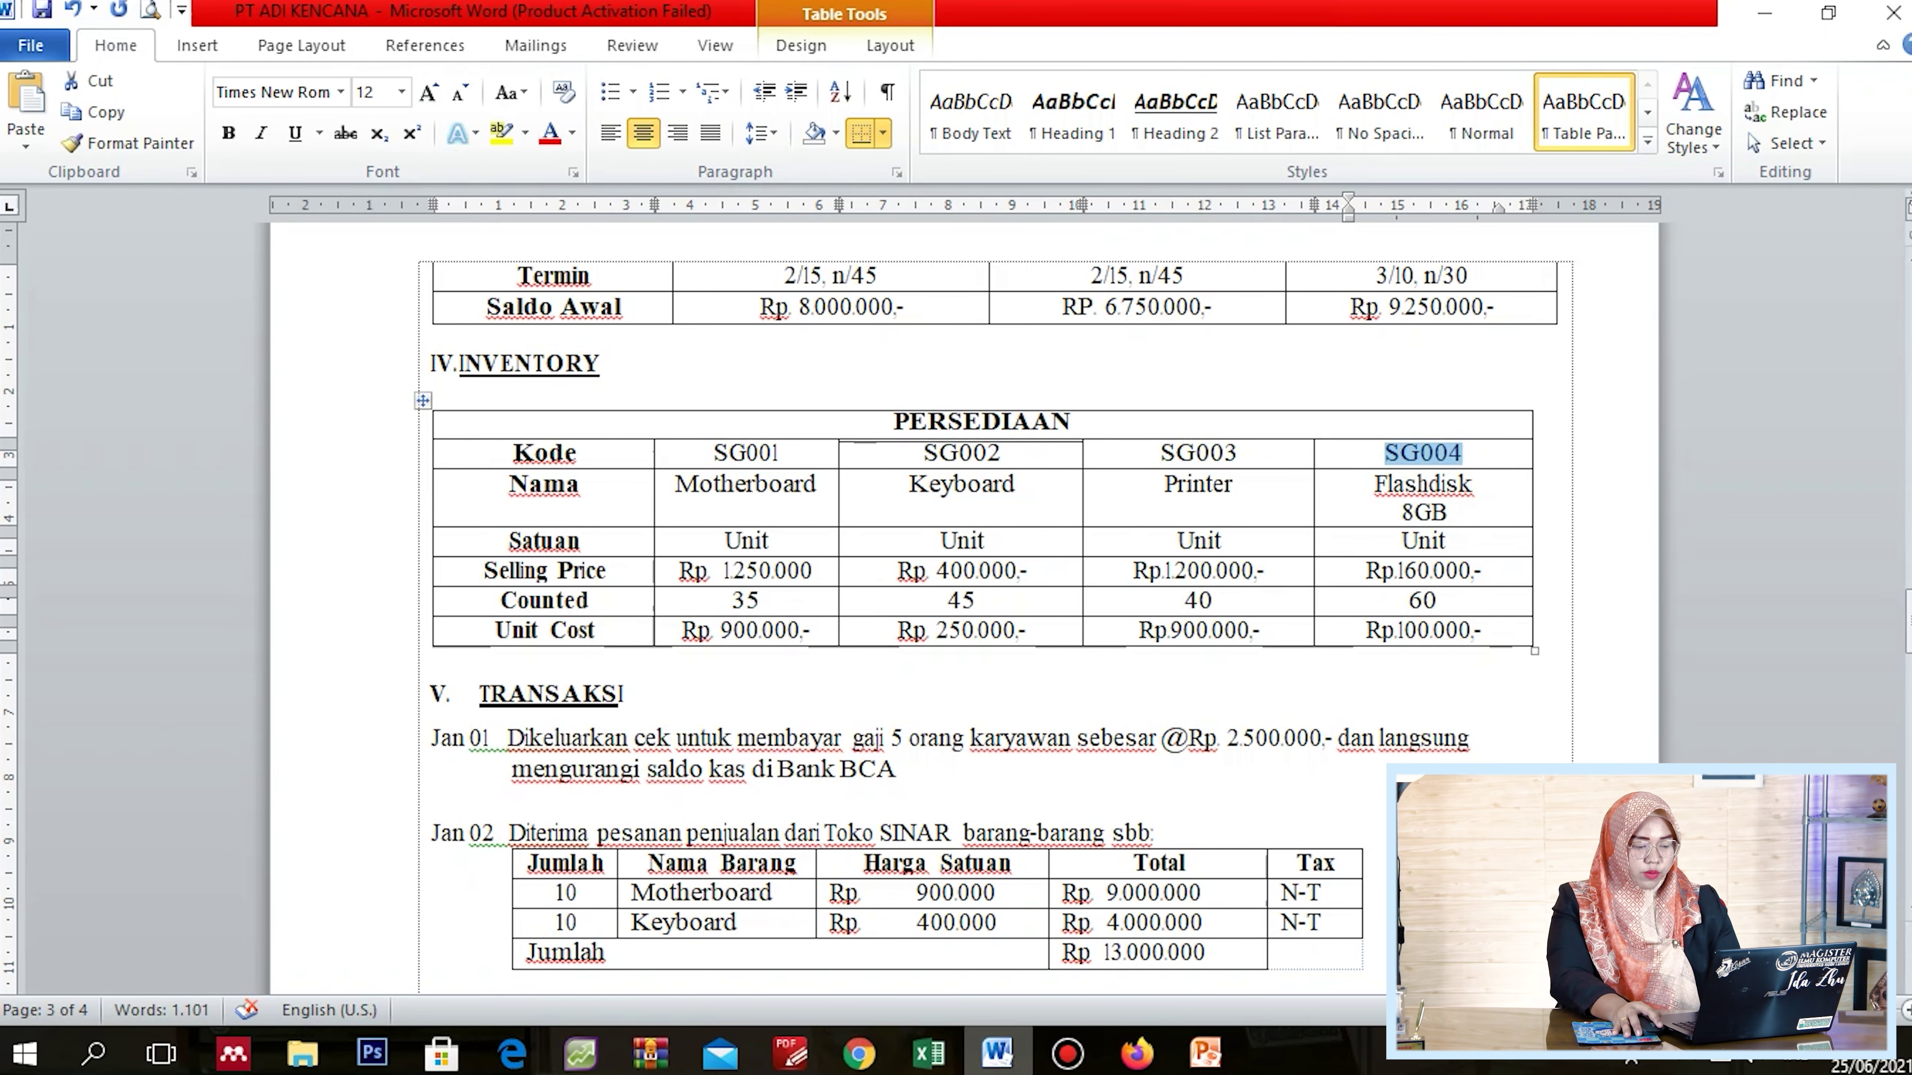
pyautogui.click(581, 1053)
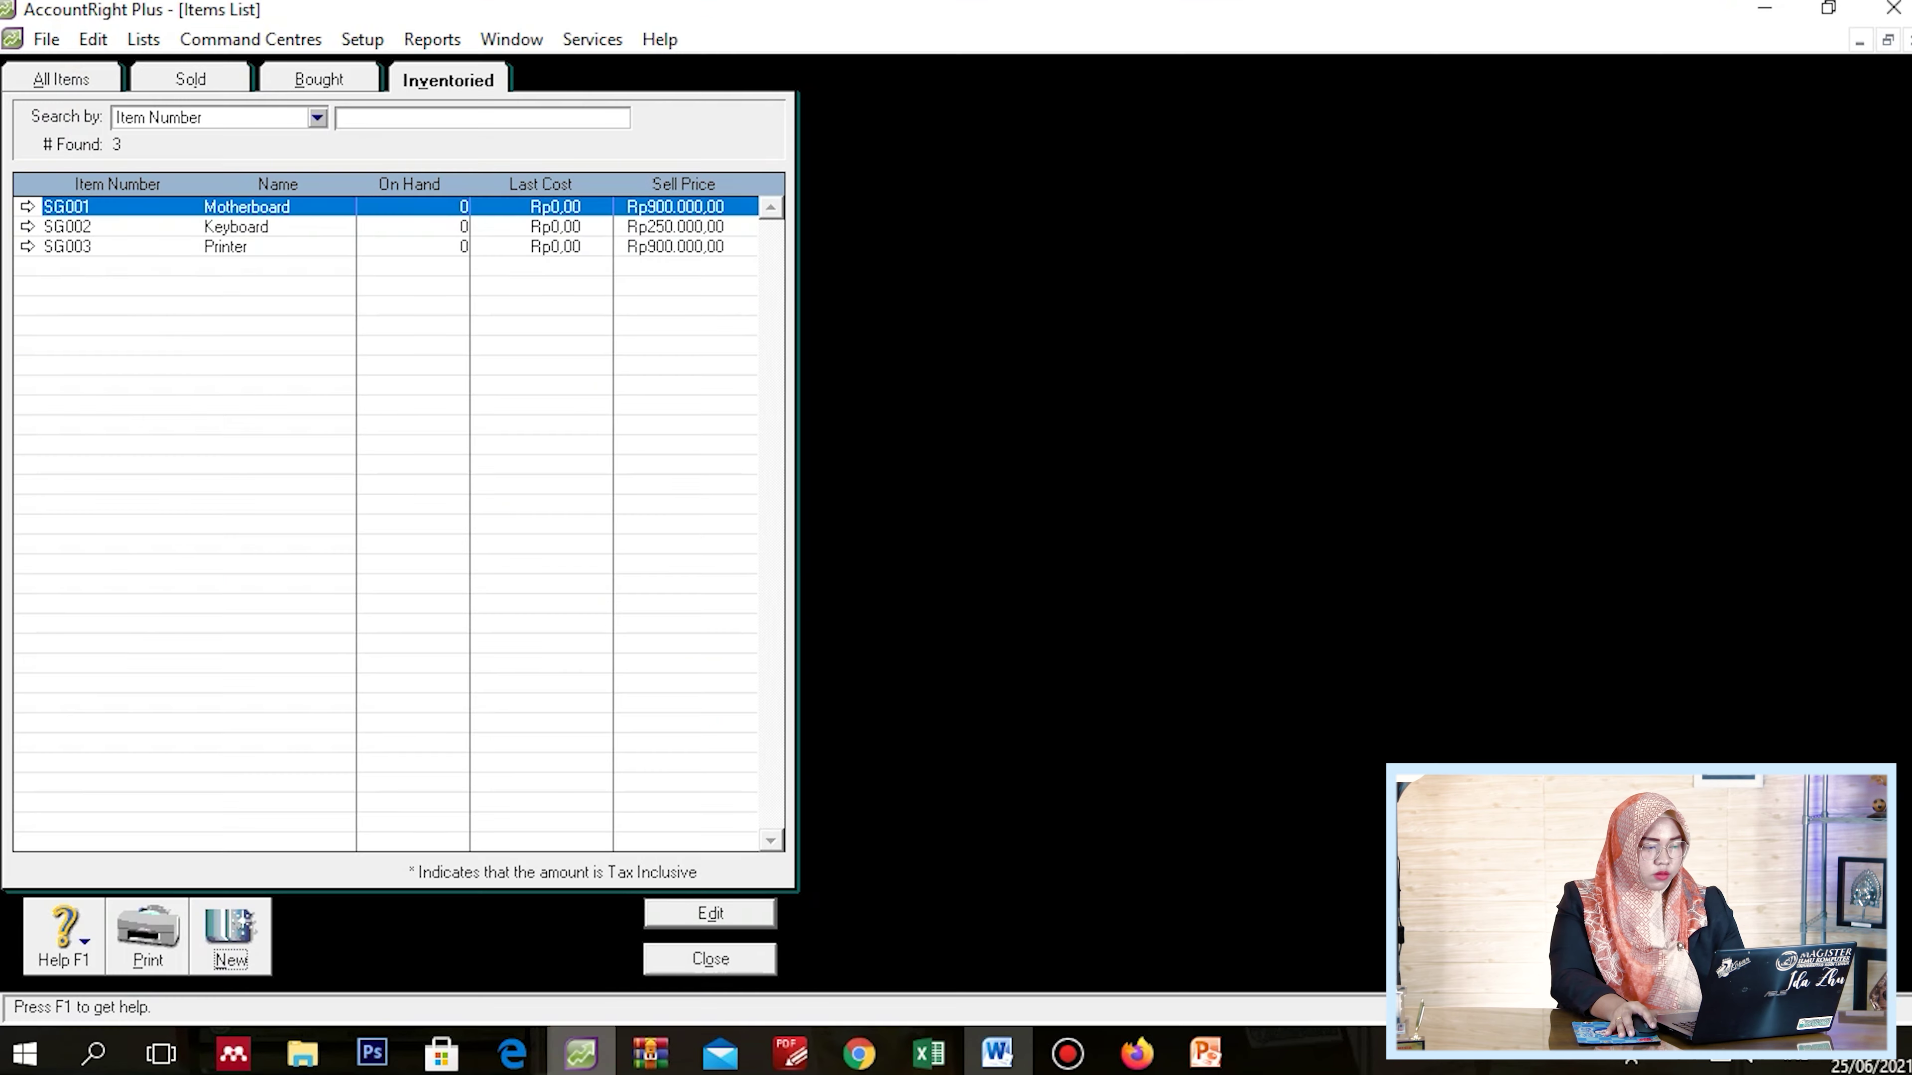
pyautogui.hotkey('alt', 'n')
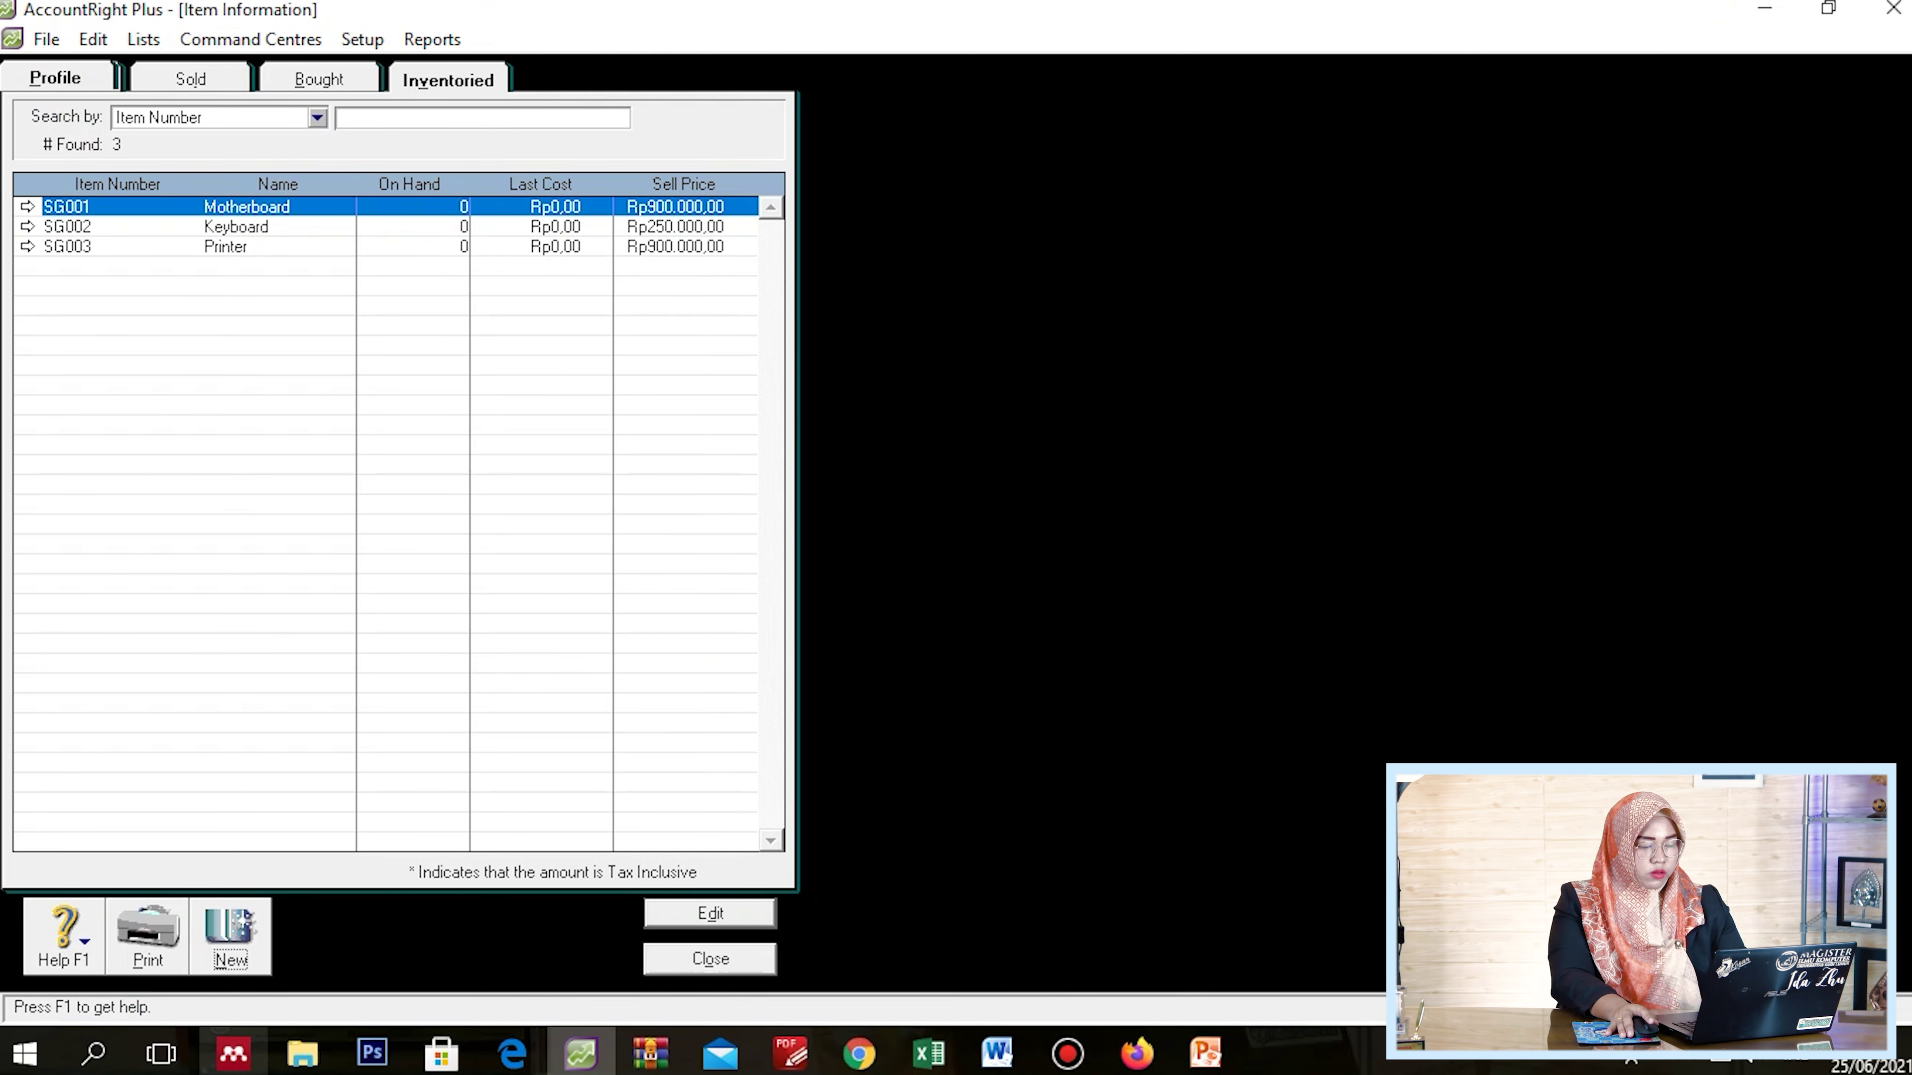
pyautogui.hotkey('ctrl', 'v')
pyautogui.press('Tab')
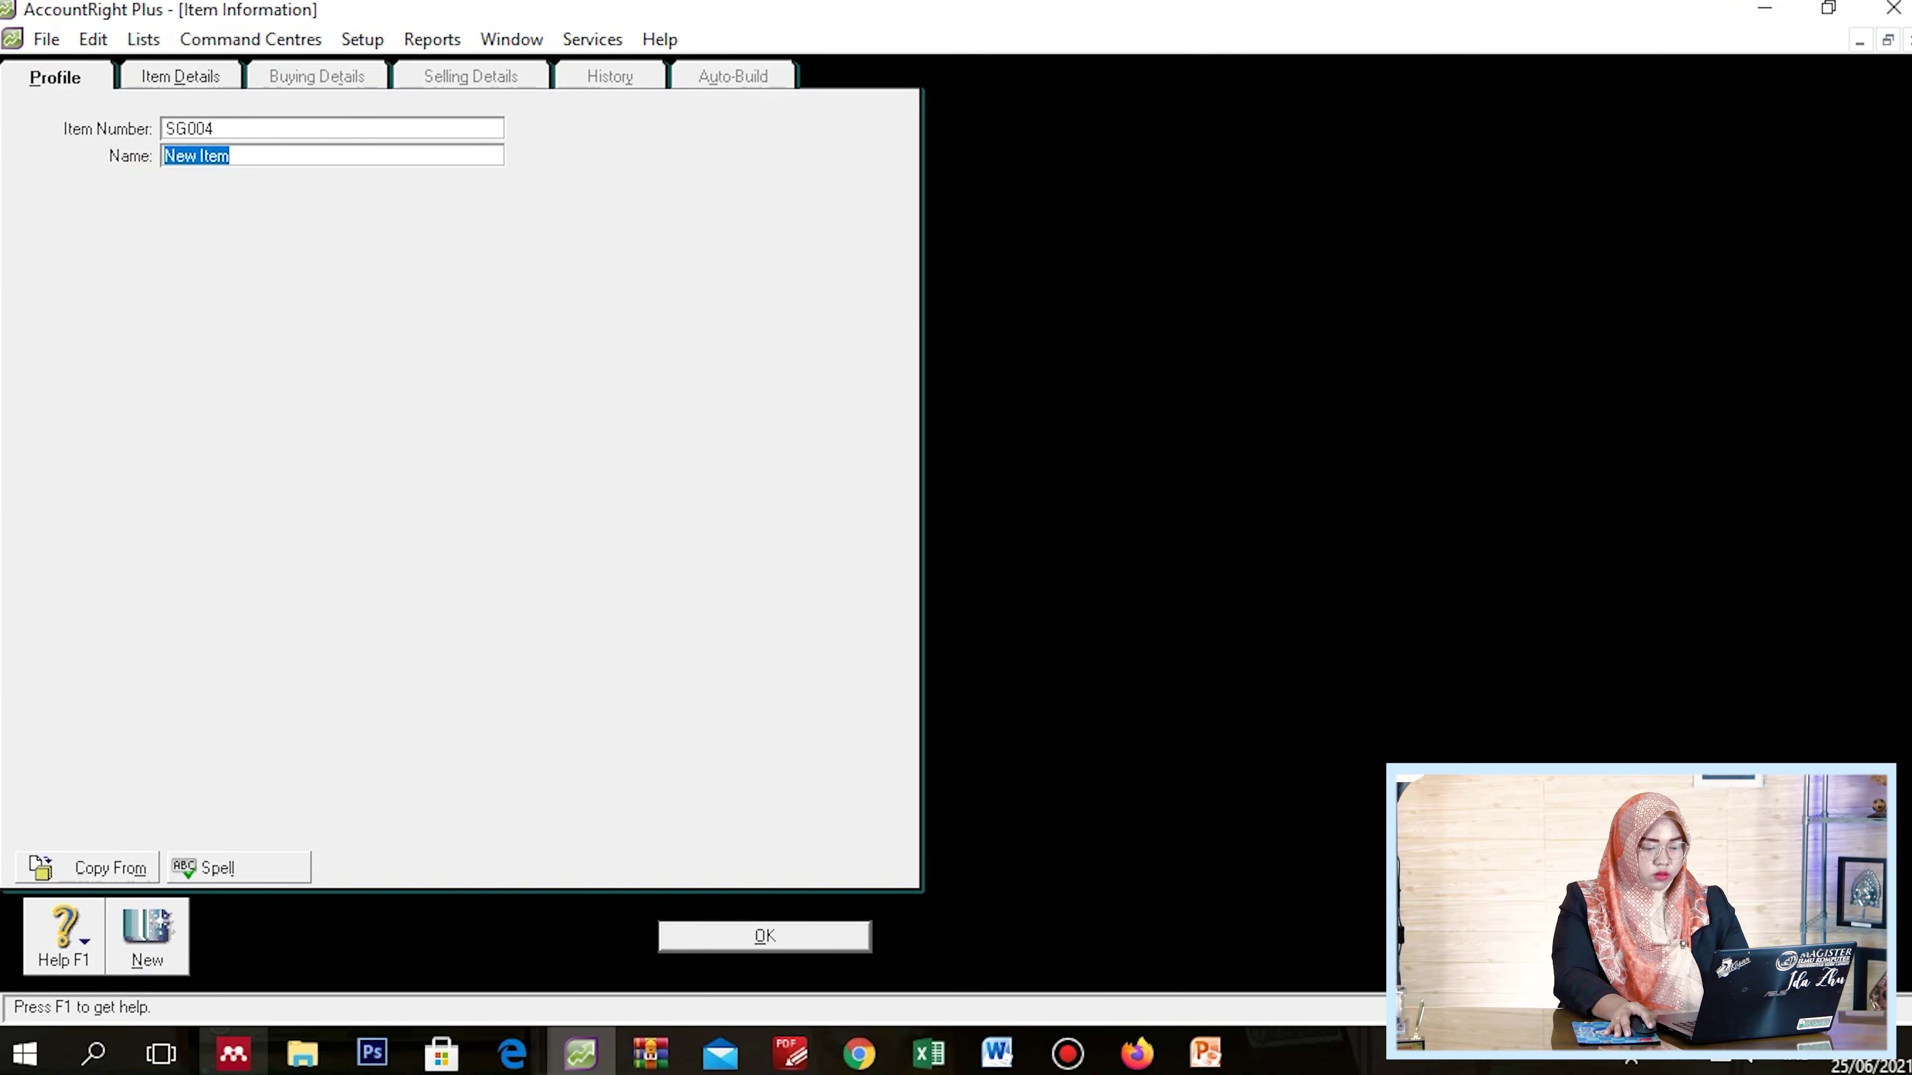
# Copy the name Flashdisk 8GB from the Word inventory table and enter it as item SG004's name in AccountRight Plus
pyautogui.hotkey('alt', 'Tab')
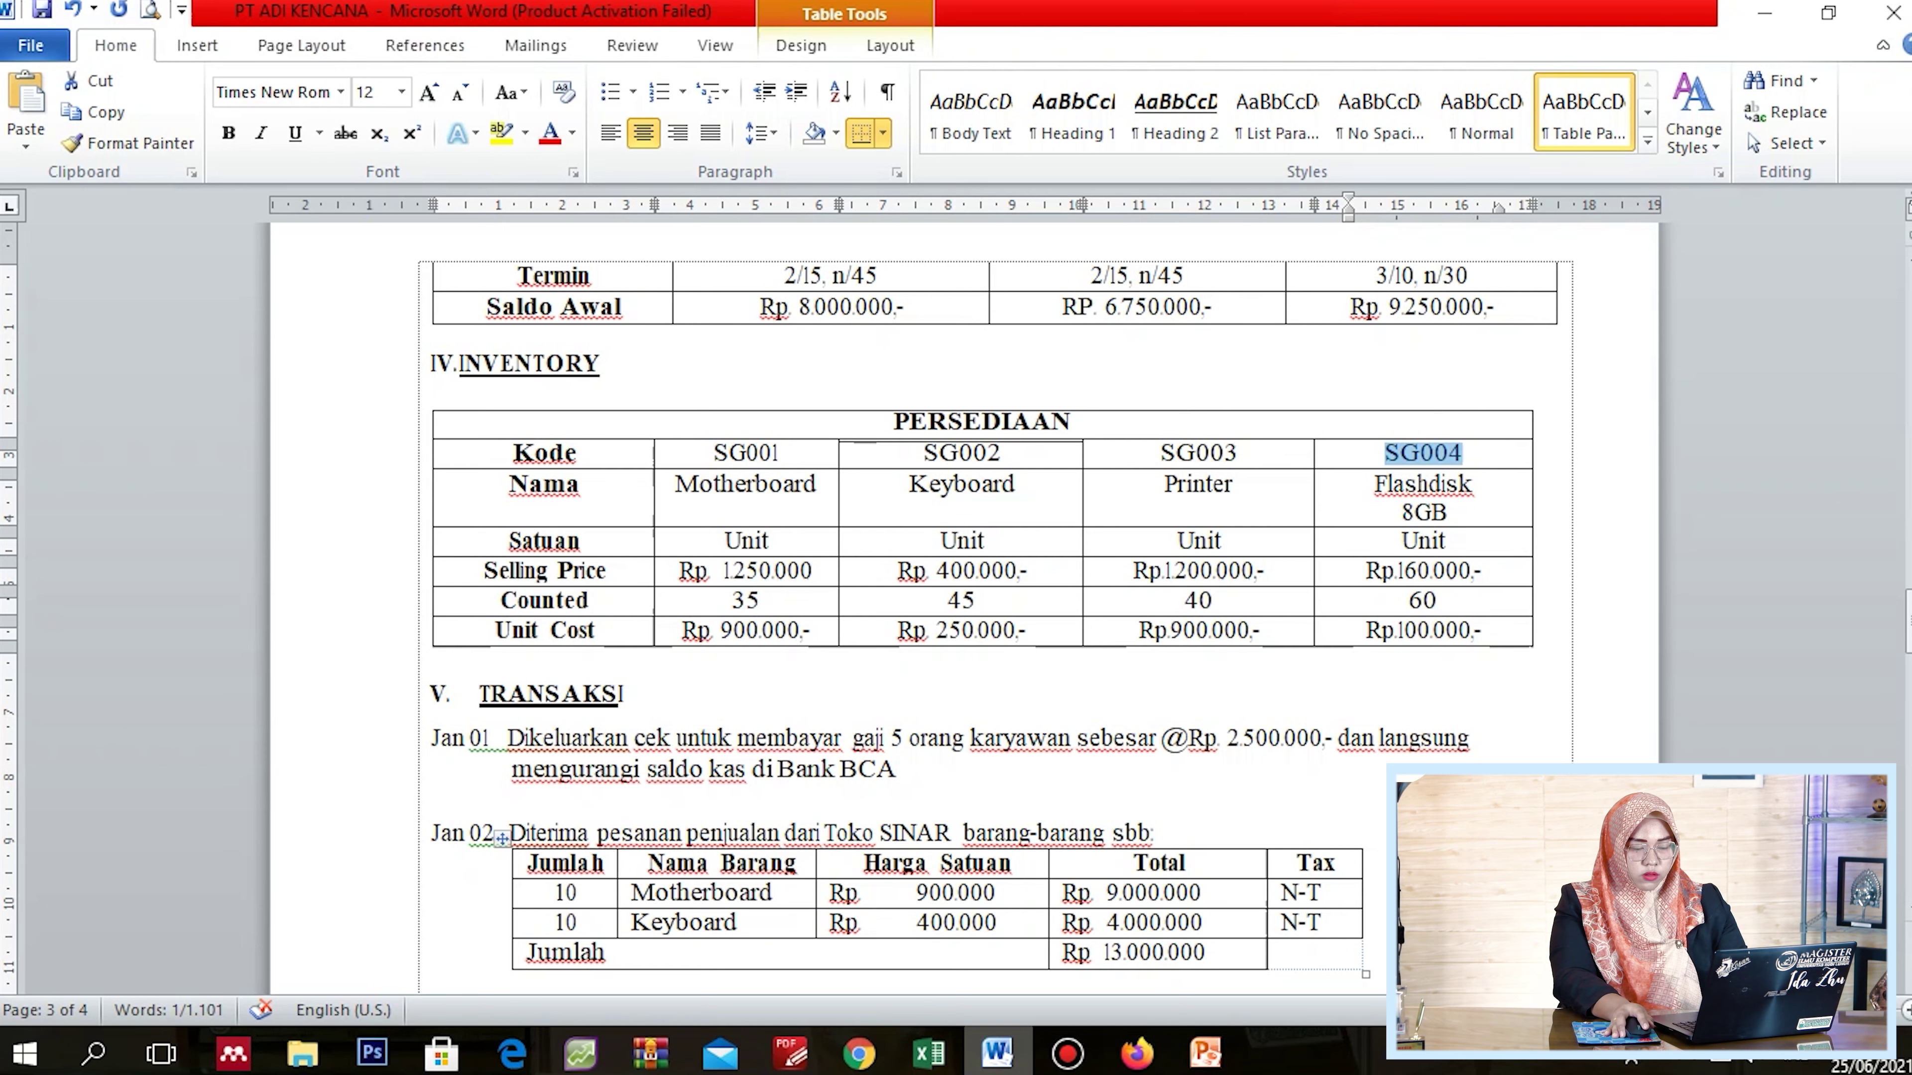
pyautogui.moveTo(1449, 513); pyautogui.dragTo(1375, 484)
pyautogui.hotkey('ctrl', 'c')
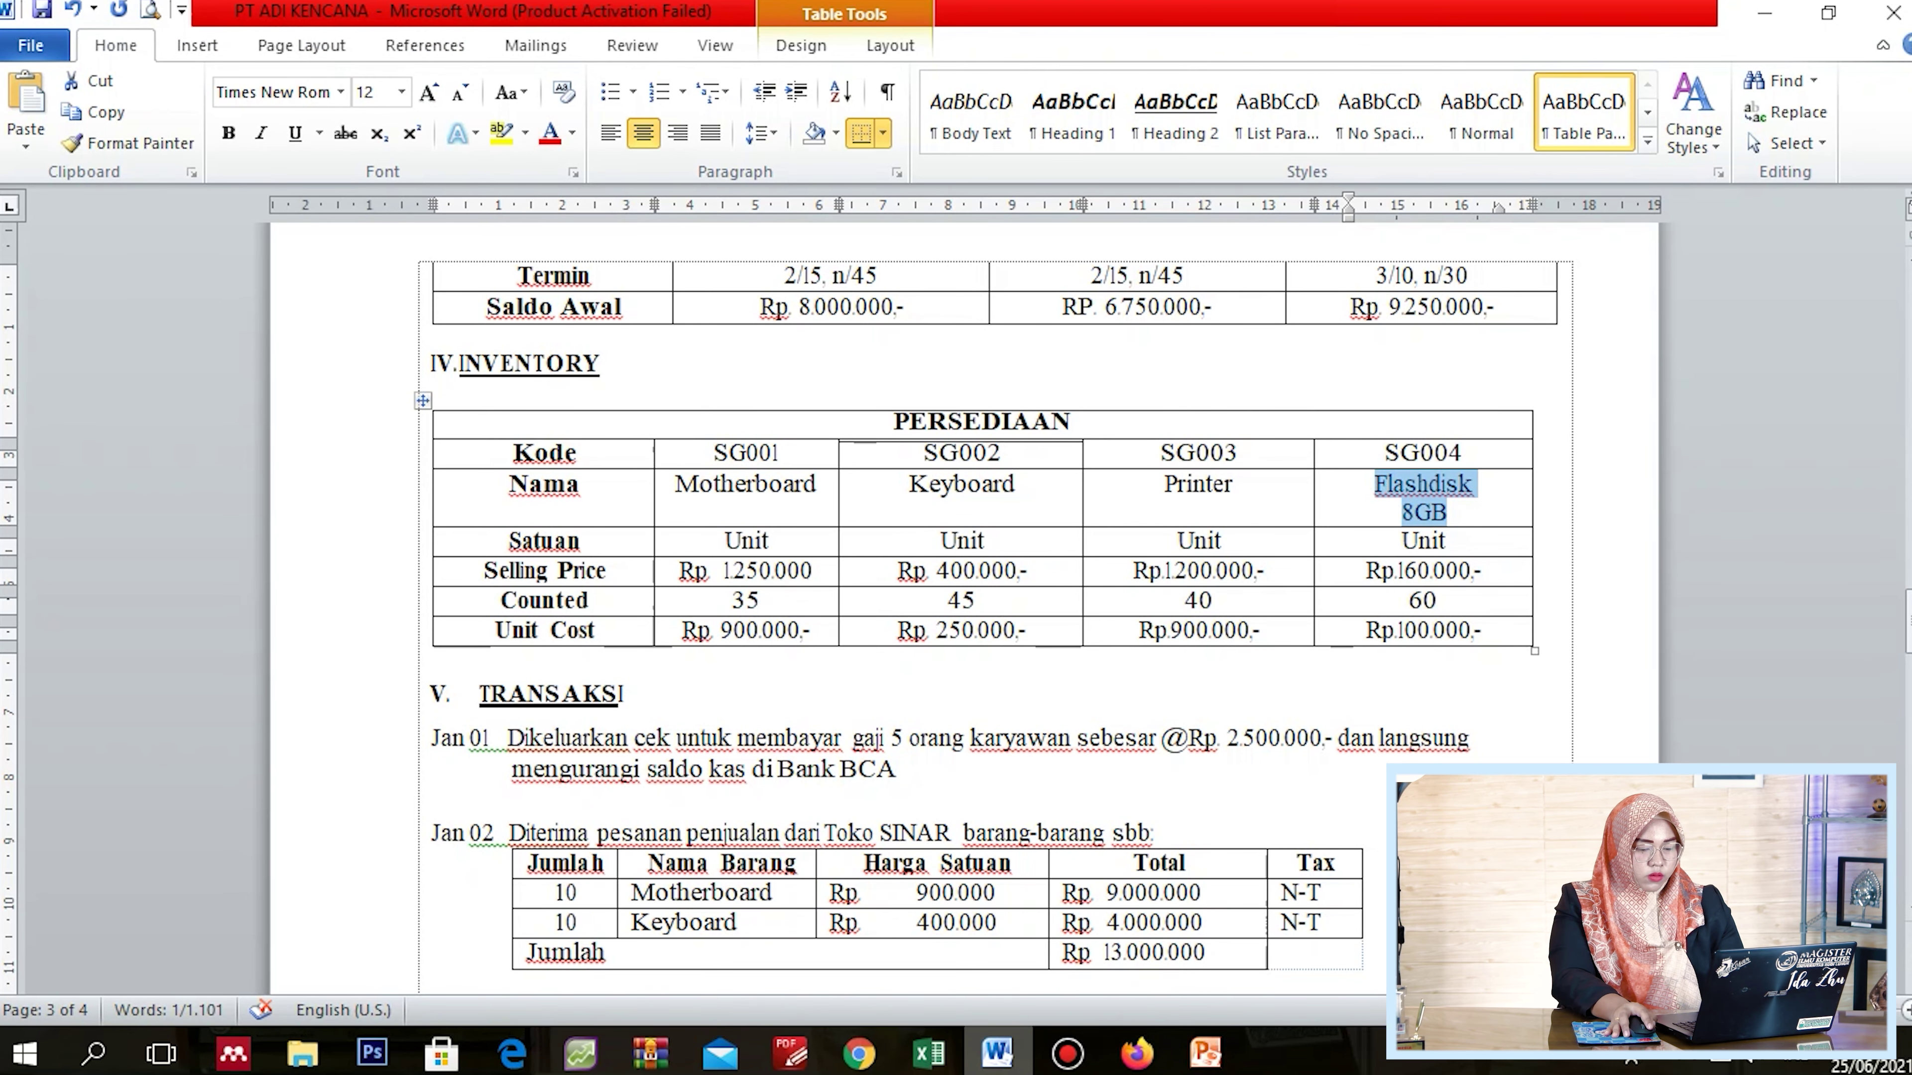
pyautogui.hotkey('alt', 'Tab')
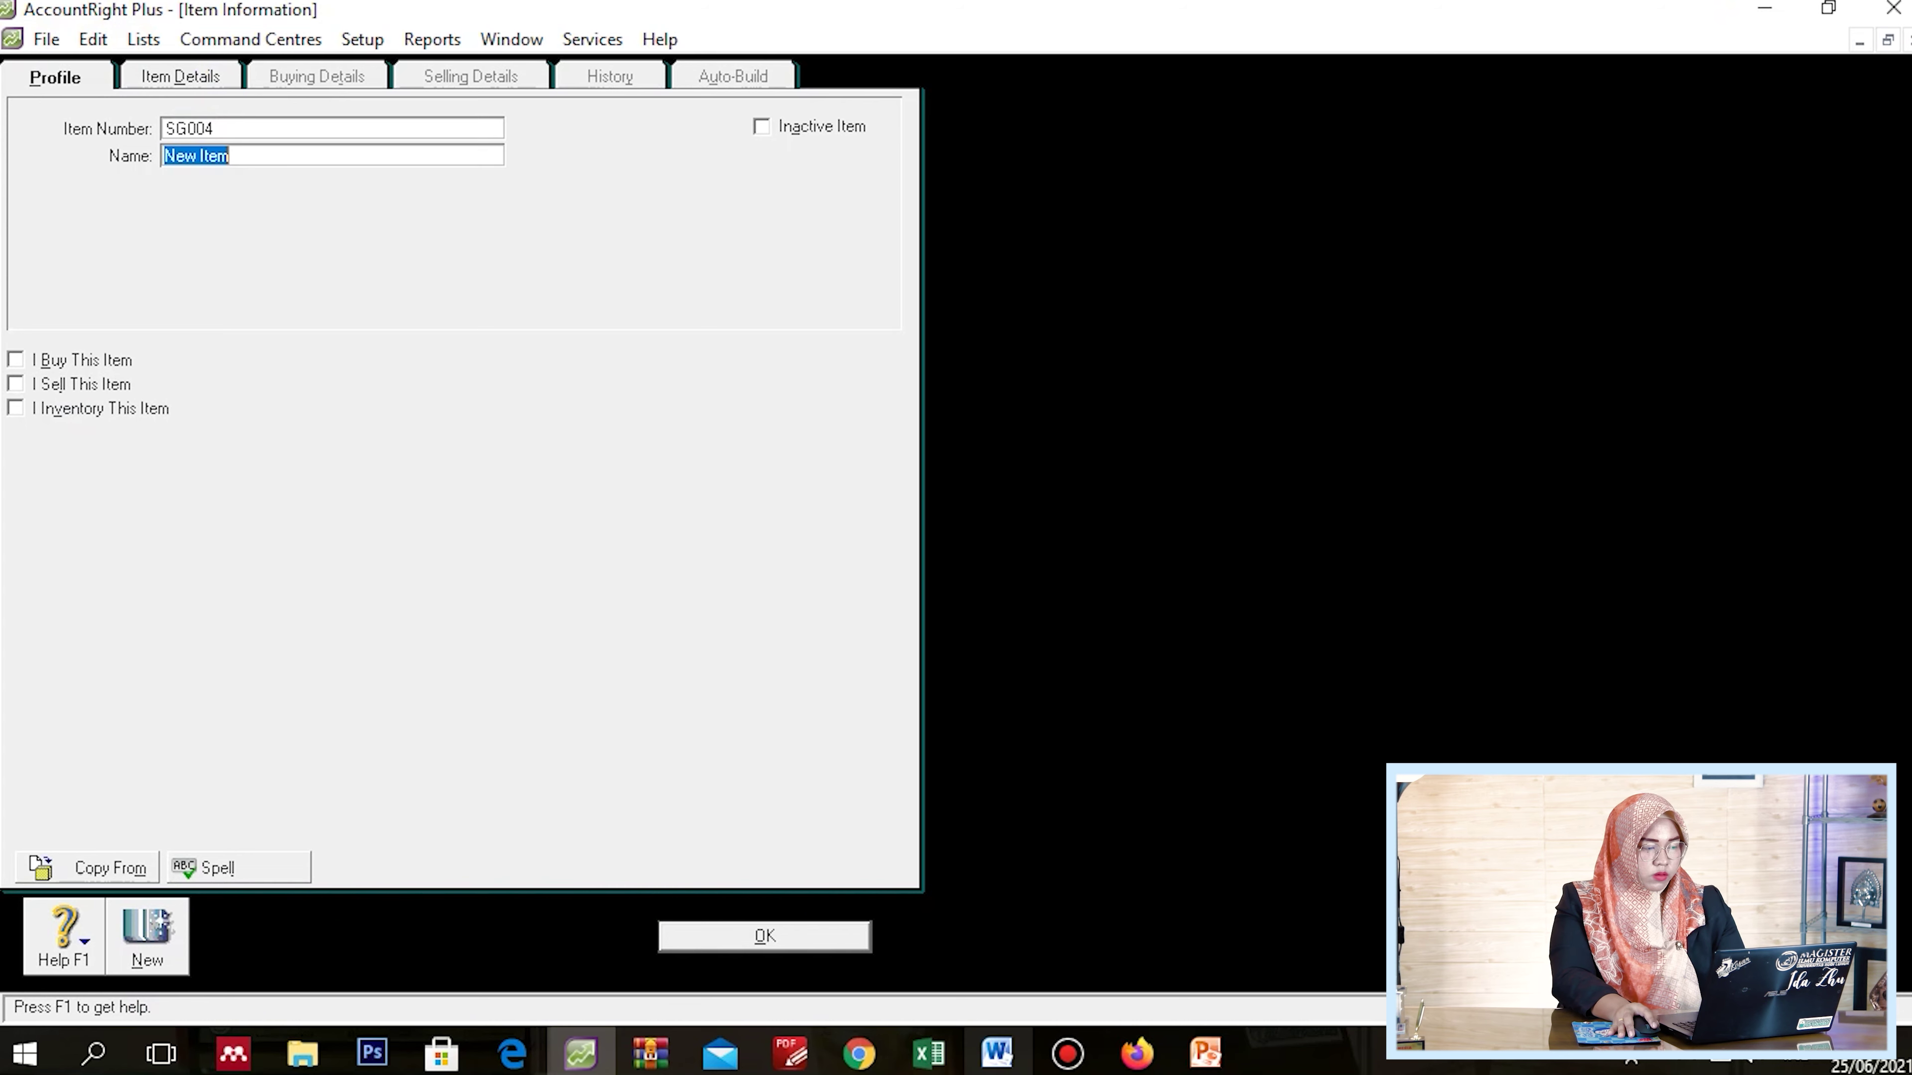
pyautogui.hotkey('ctrl', 'v')
# Mark the Flashdisk 8GB item as bought, sold and inventoried
pyautogui.click(14, 360)
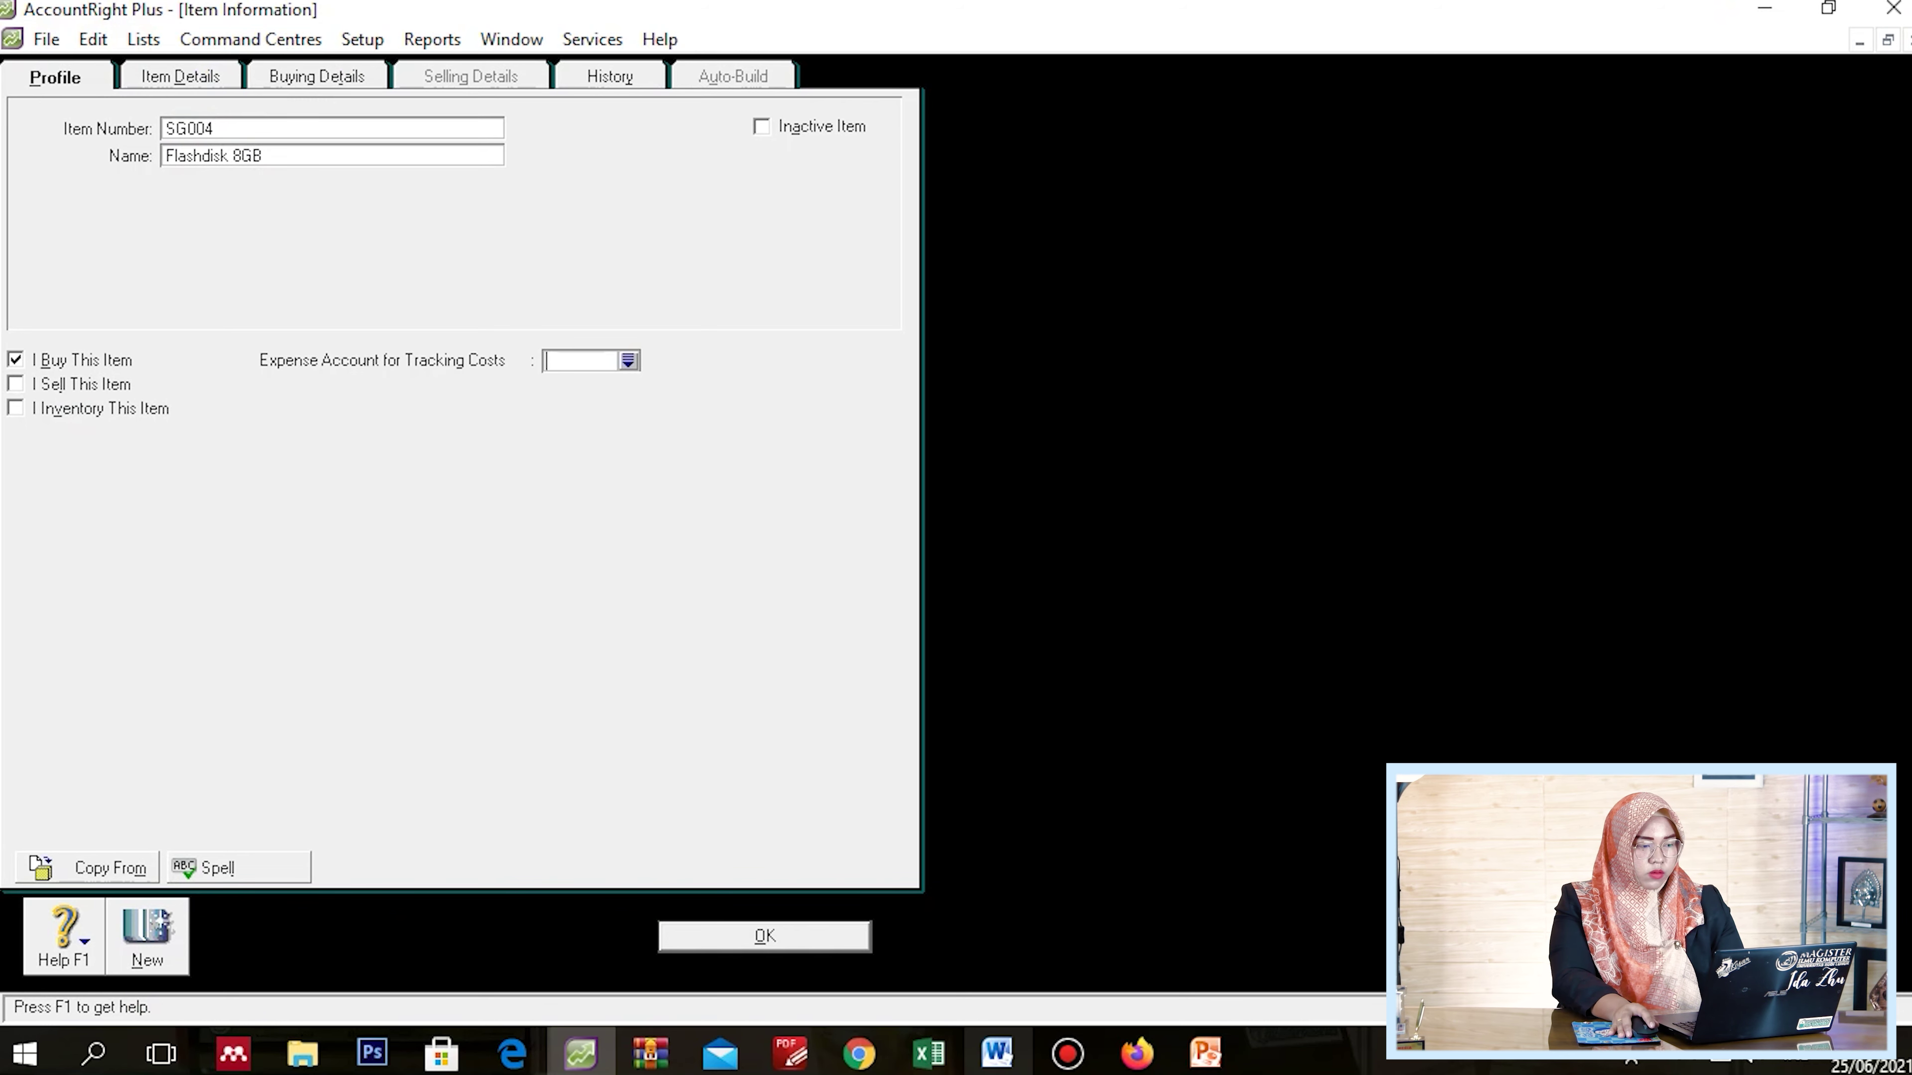
pyautogui.click(15, 383)
pyautogui.click(15, 408)
# Consult the Word table for the Flashdisk's amounts and set its base selling price to 100000 in AccountRight Plus
pyautogui.click(470, 77)
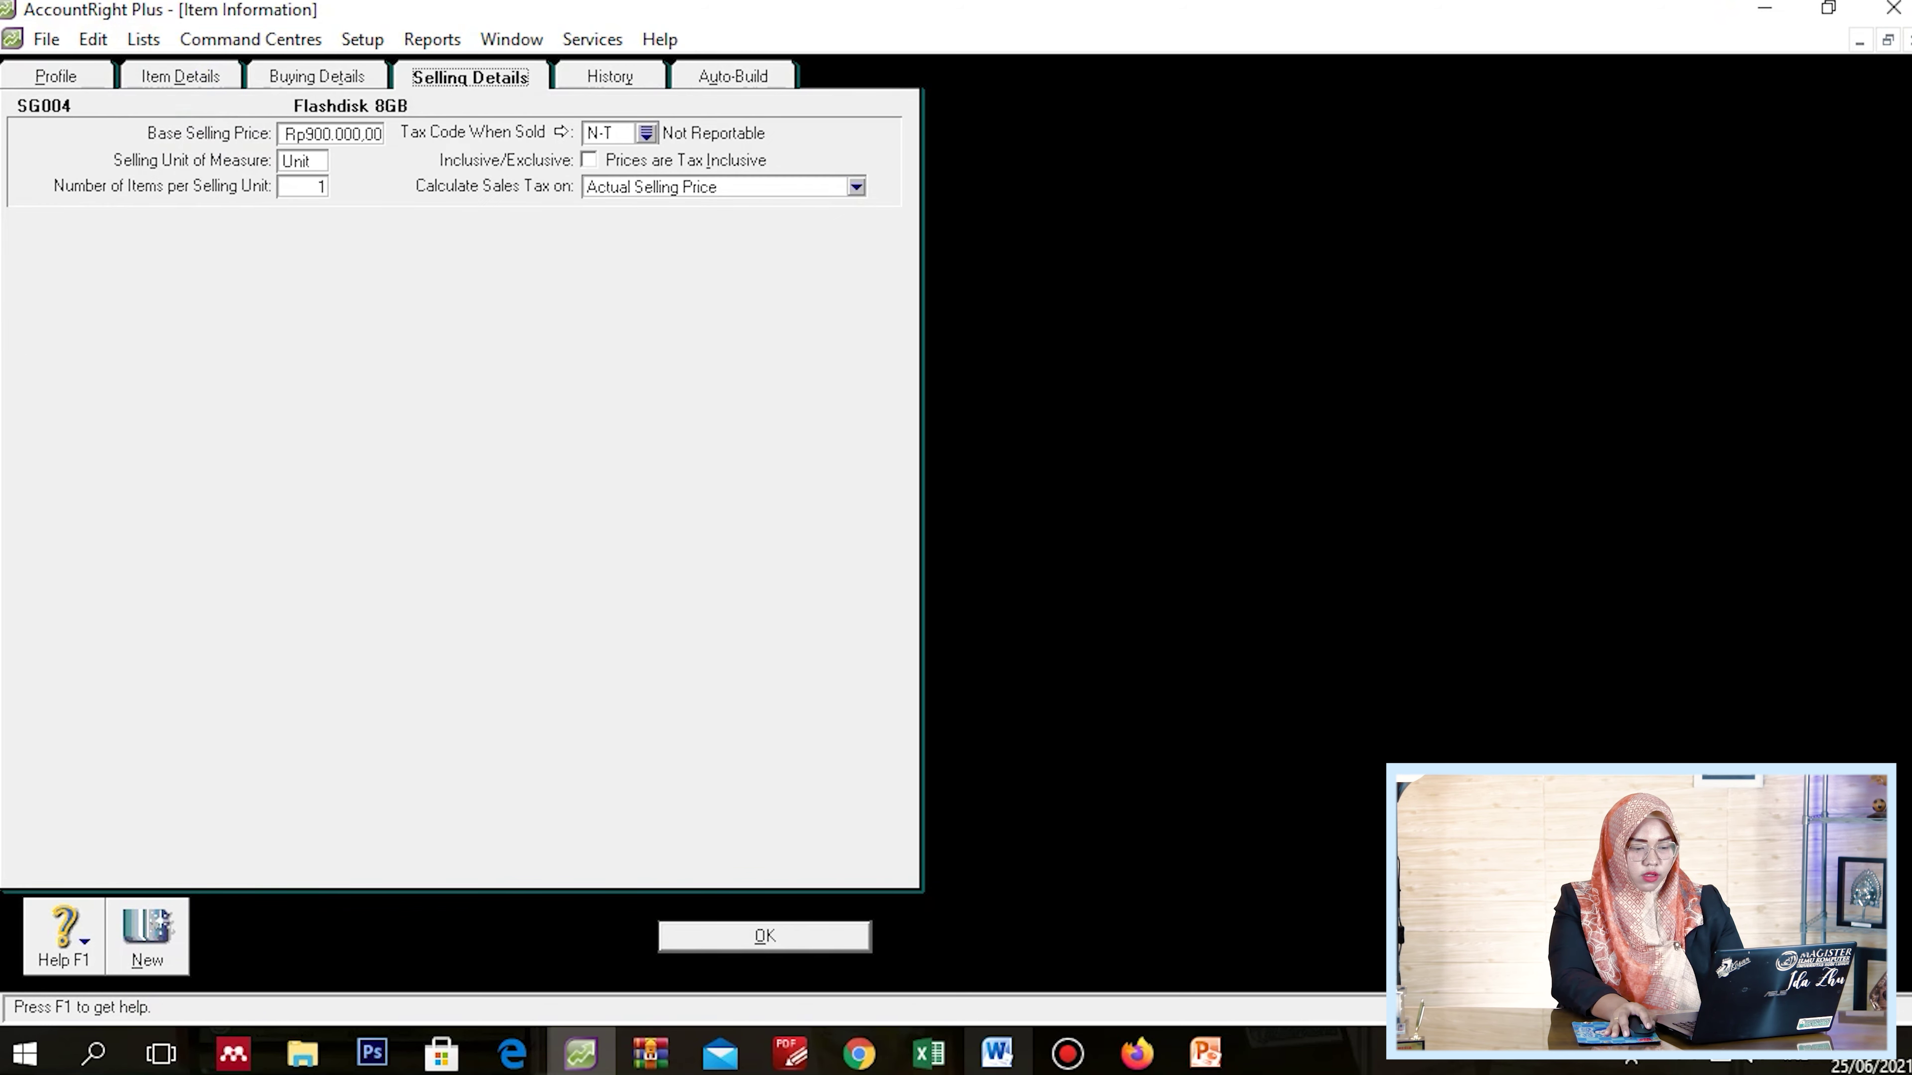
pyautogui.click(995, 1053)
pyautogui.click(996, 1053)
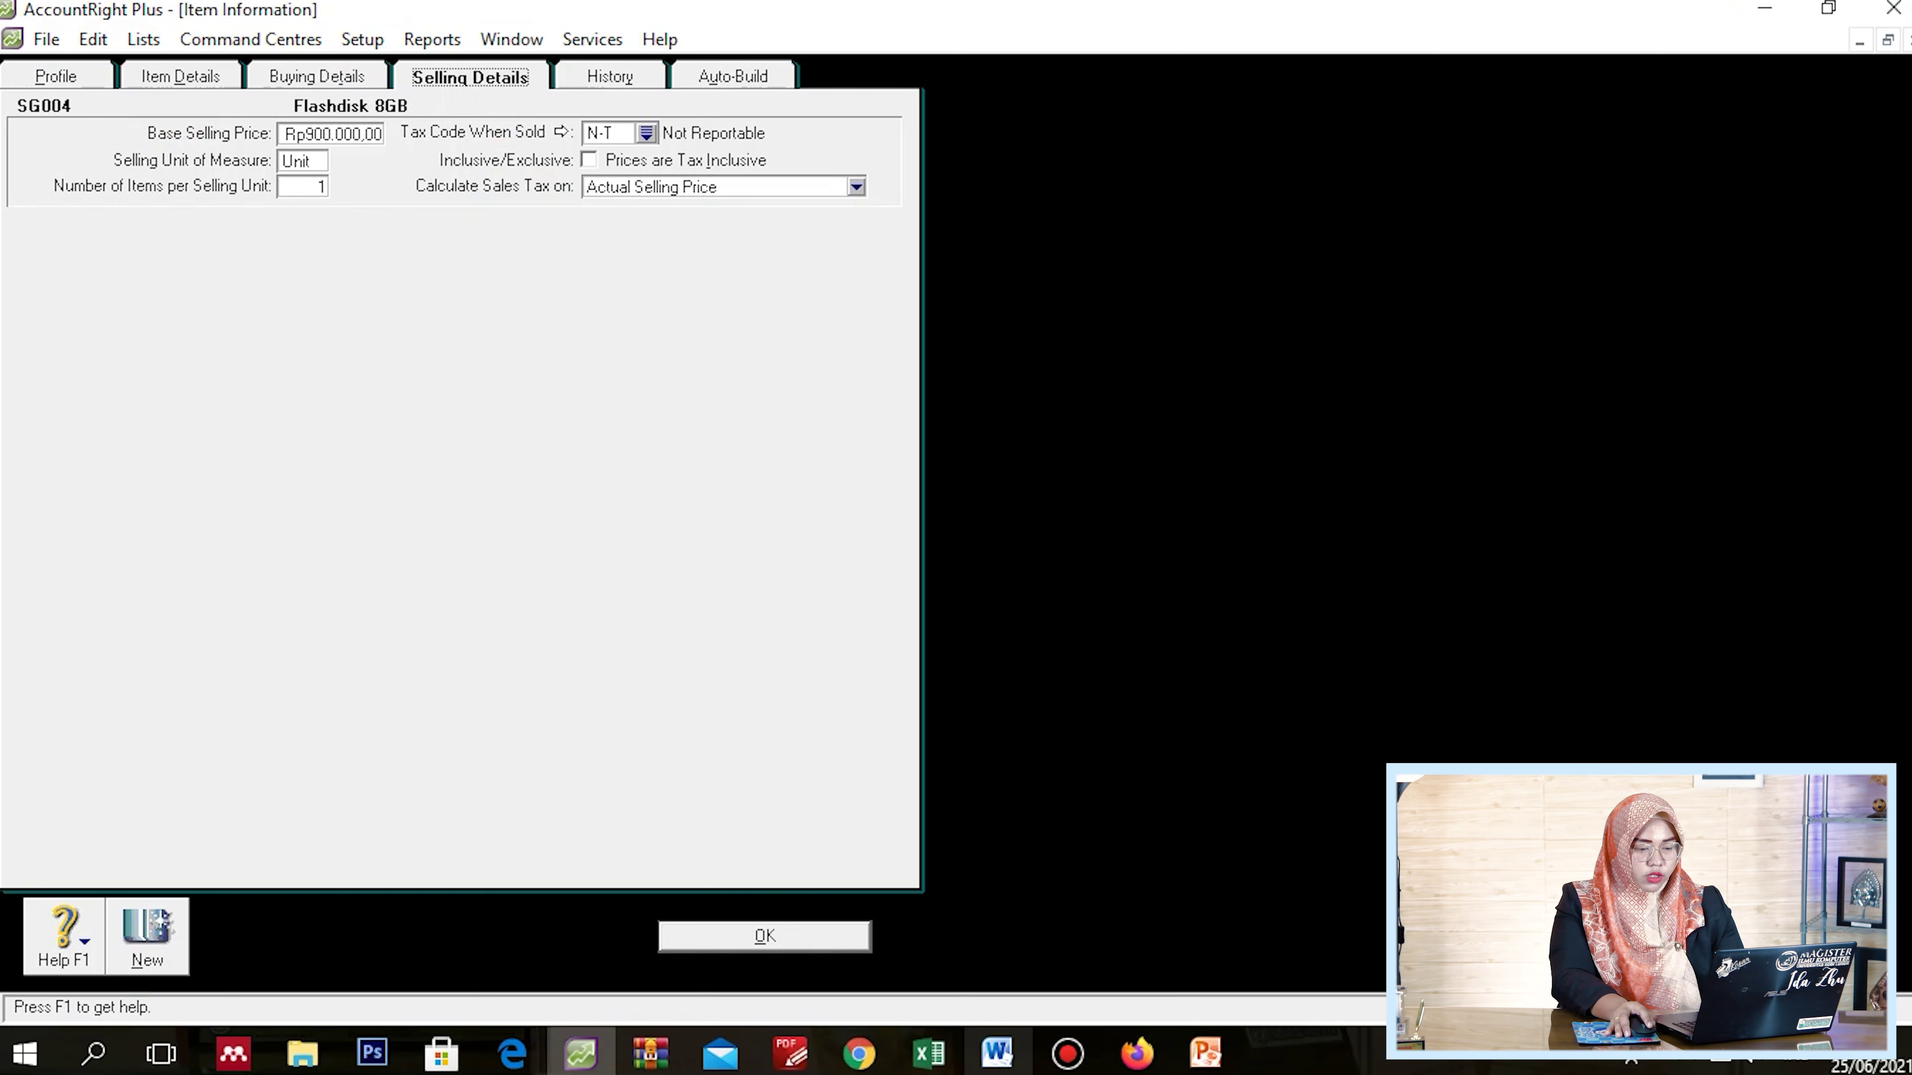
pyautogui.hotkey('alt', 'Tab')
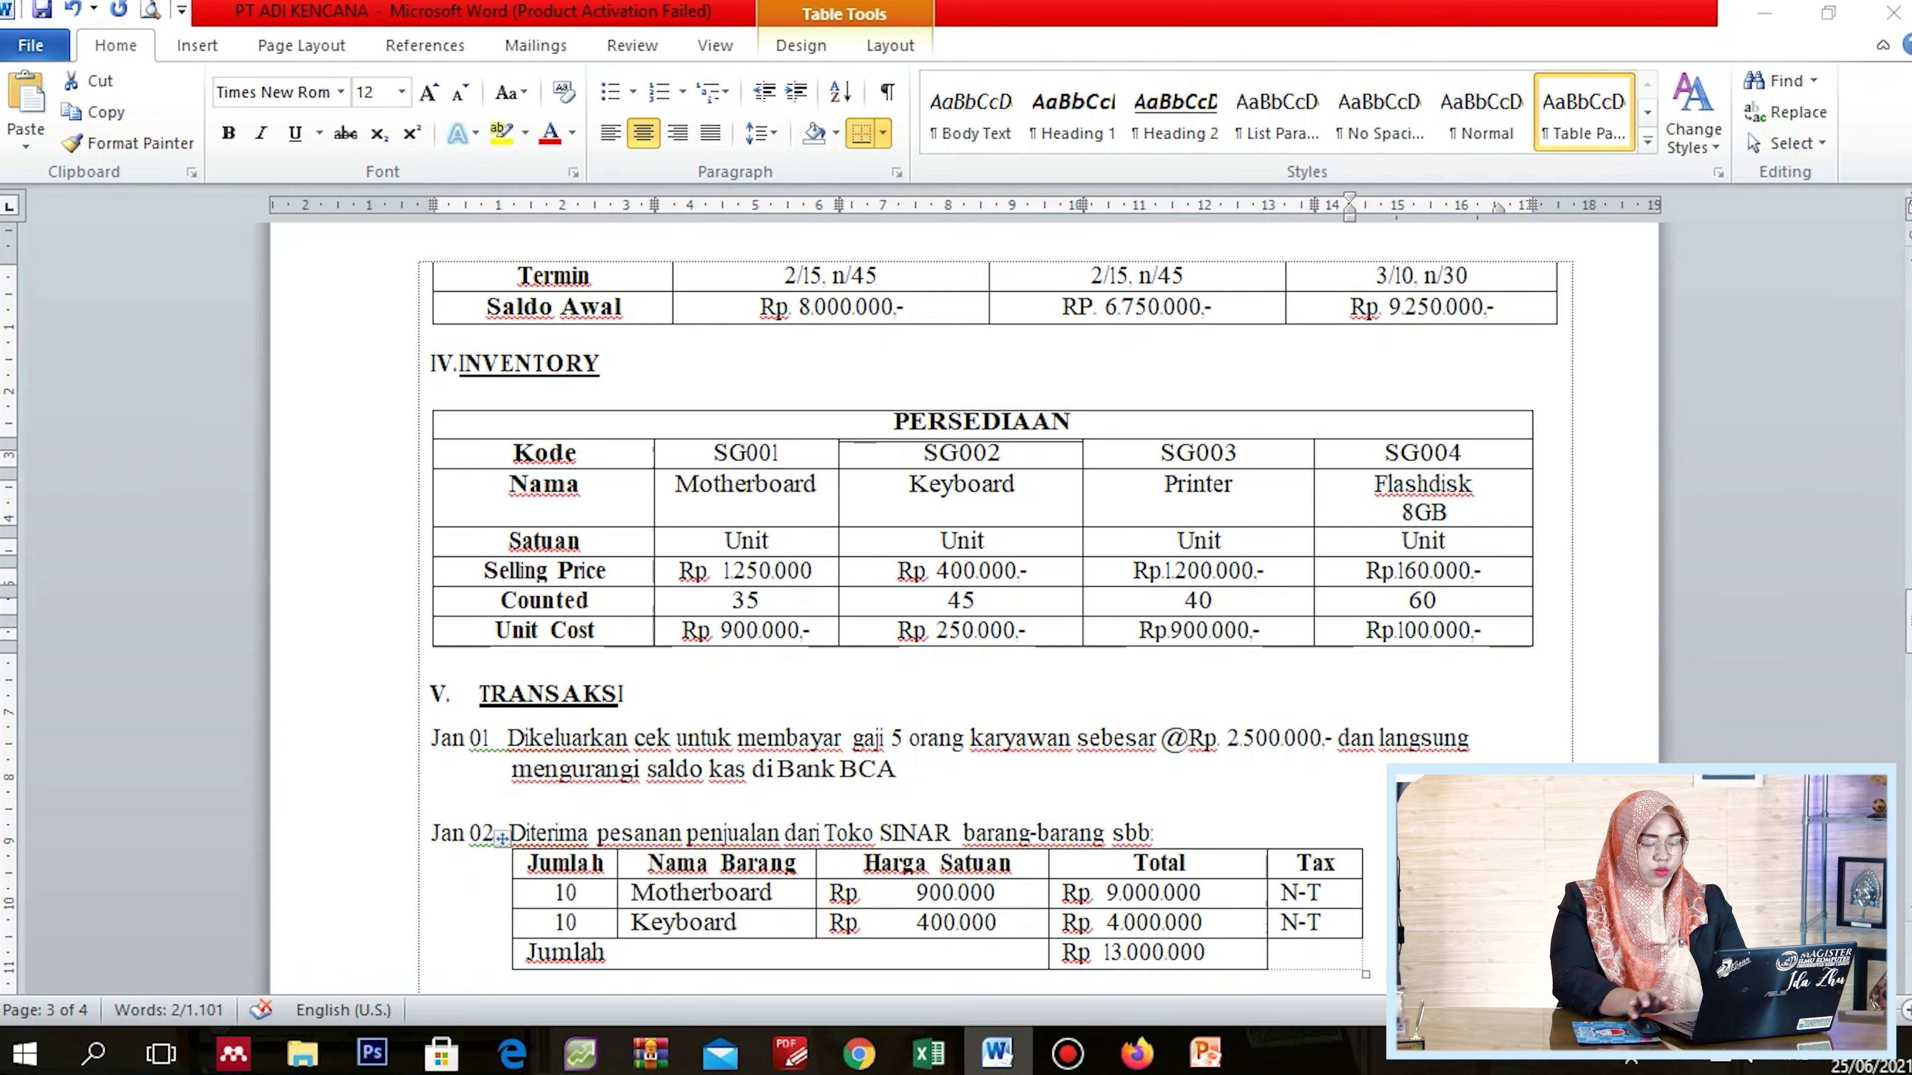
pyautogui.hotkey('alt', 'Tab')
pyautogui.press('Tab')
pyautogui.write('100000')
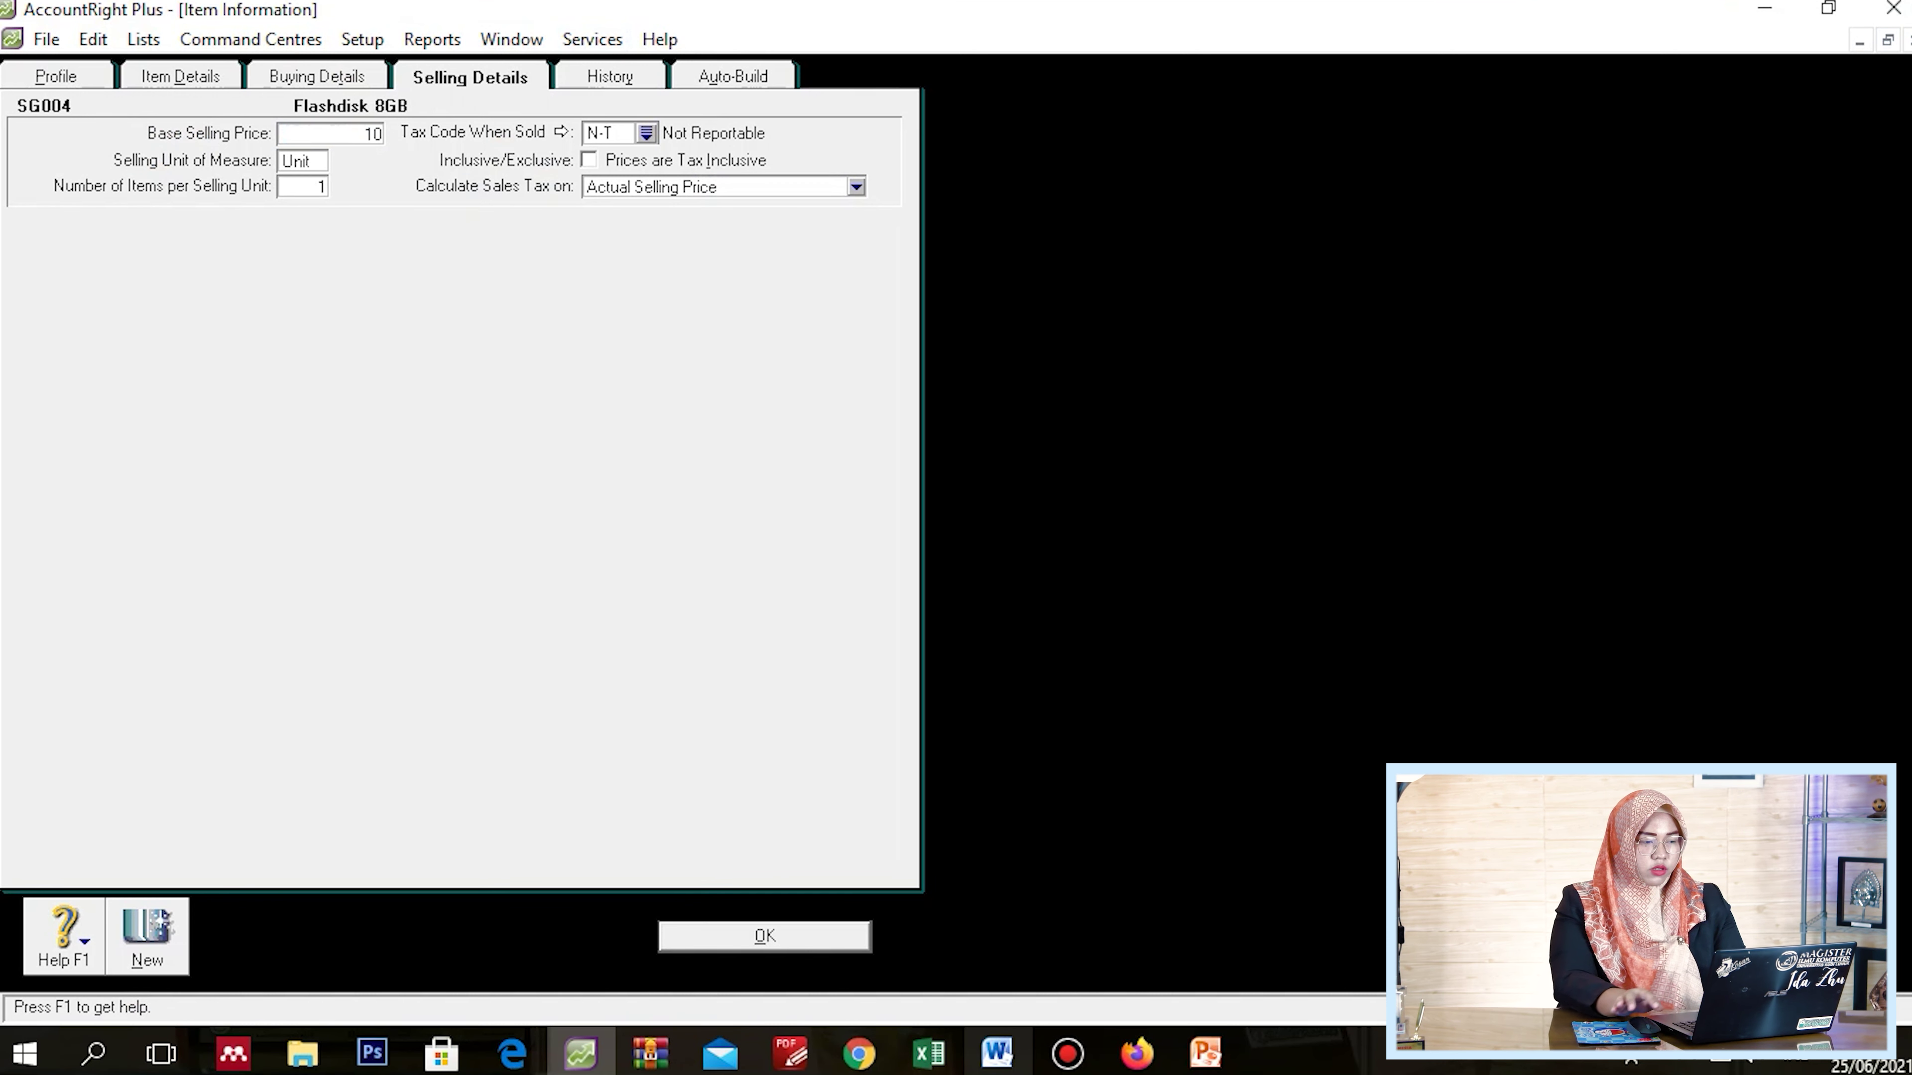
pyautogui.press('Tab')
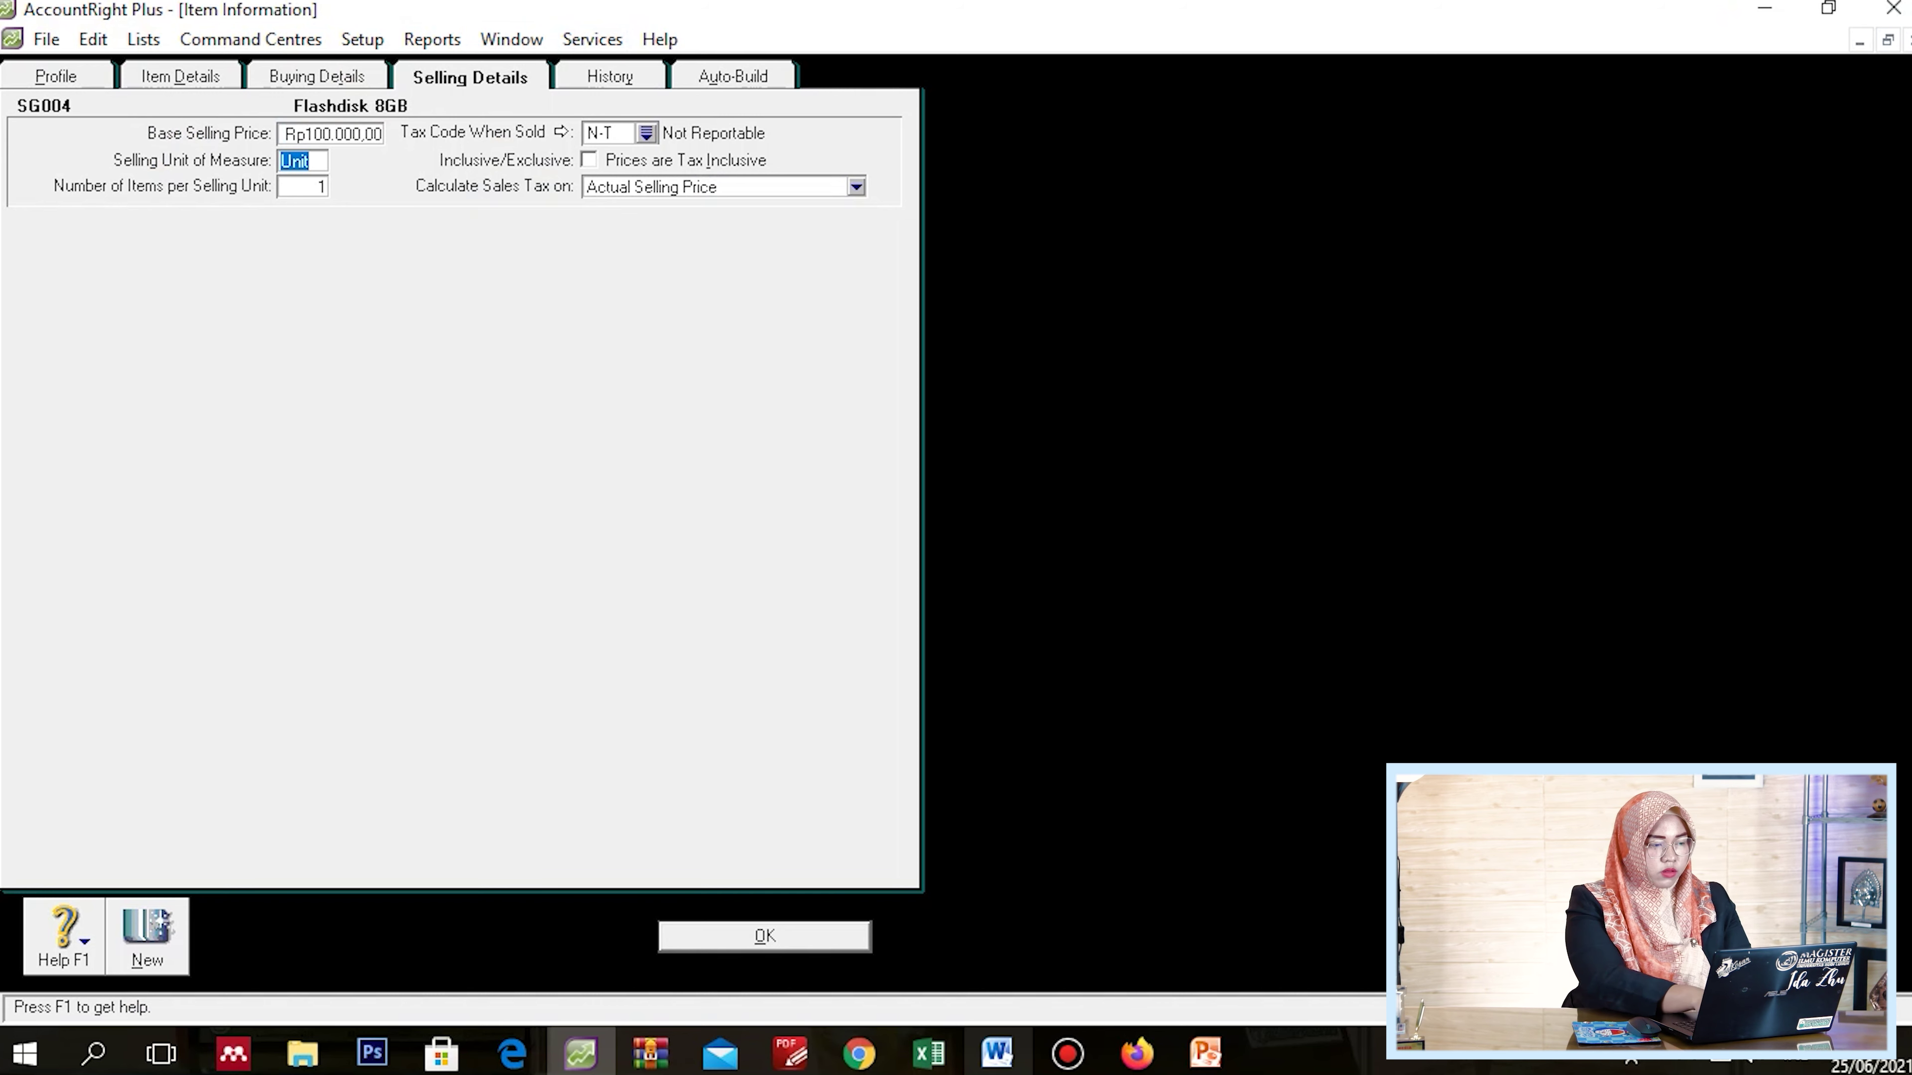
# Set the standard cost of the Flashdisk 8GB item to 160000
pyautogui.hotkey('alt', 't')
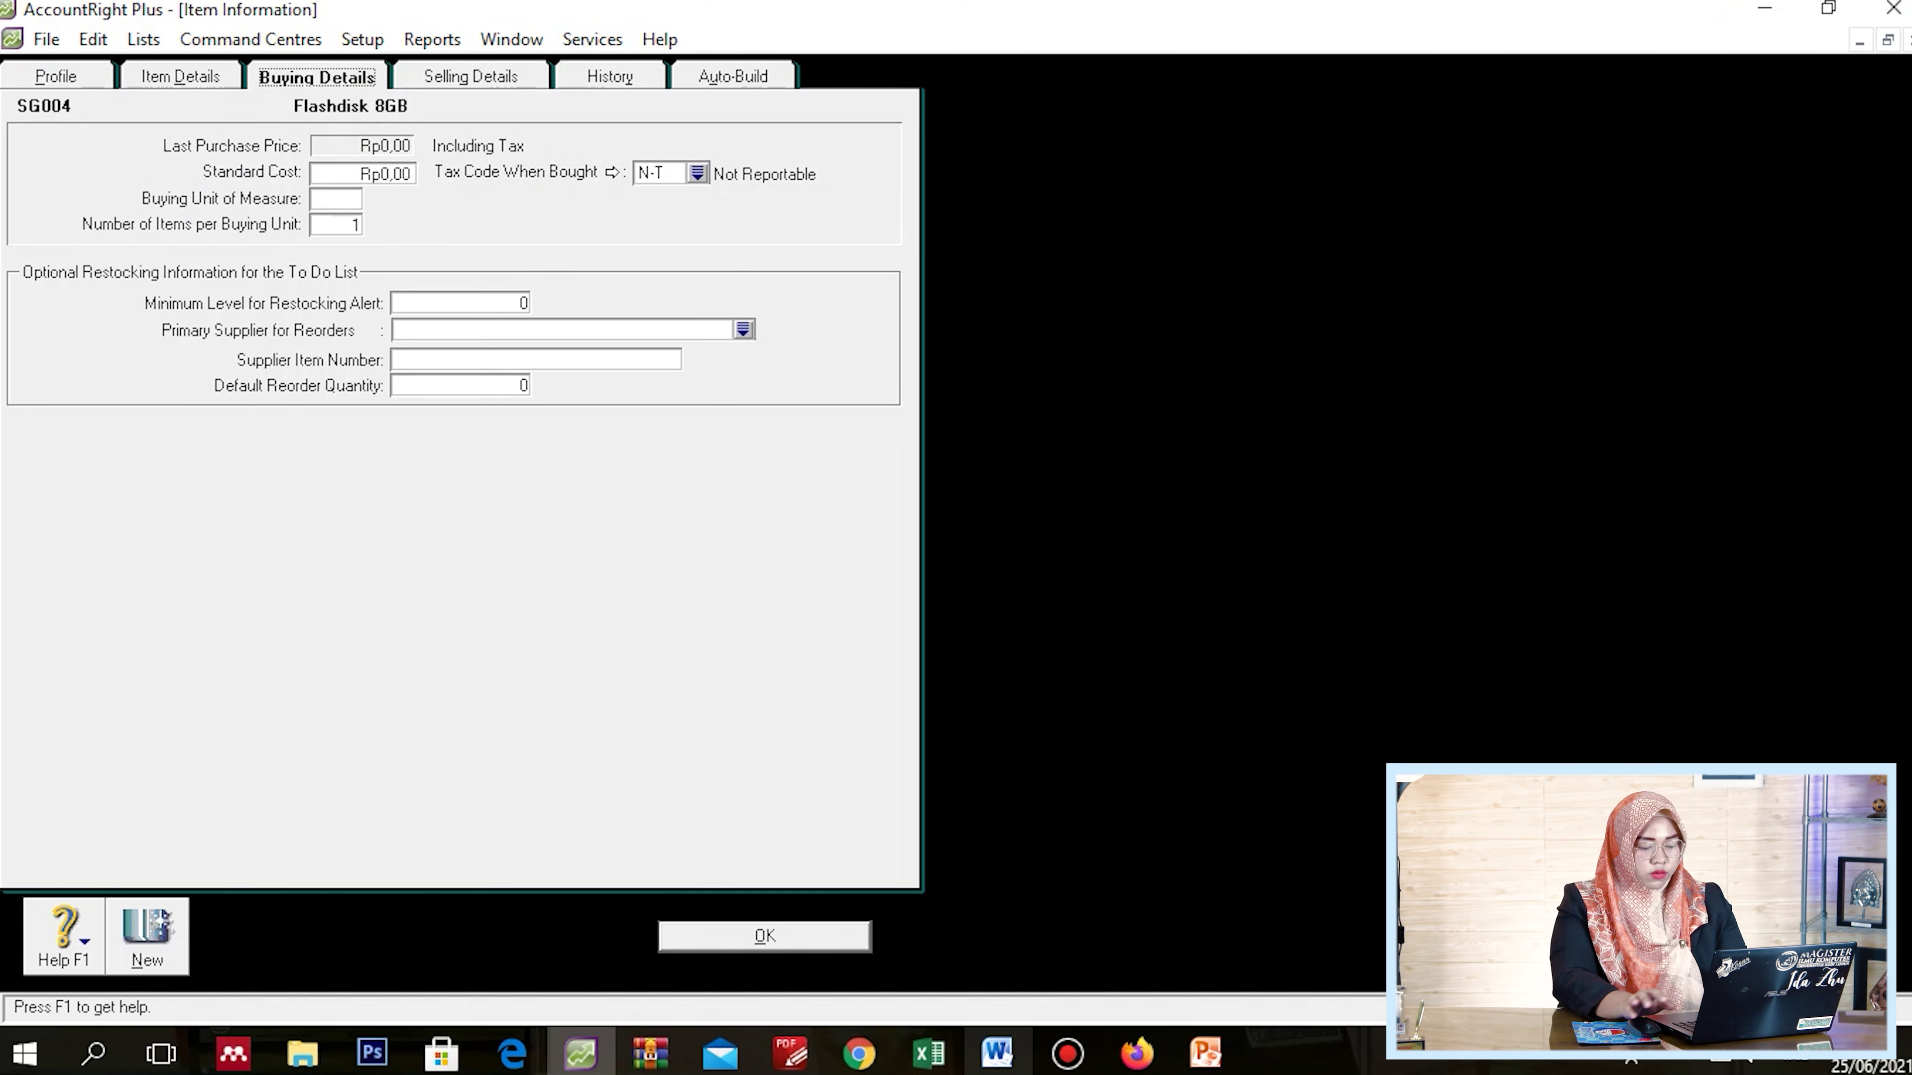
pyautogui.press('Tab')
pyautogui.write('1600000')
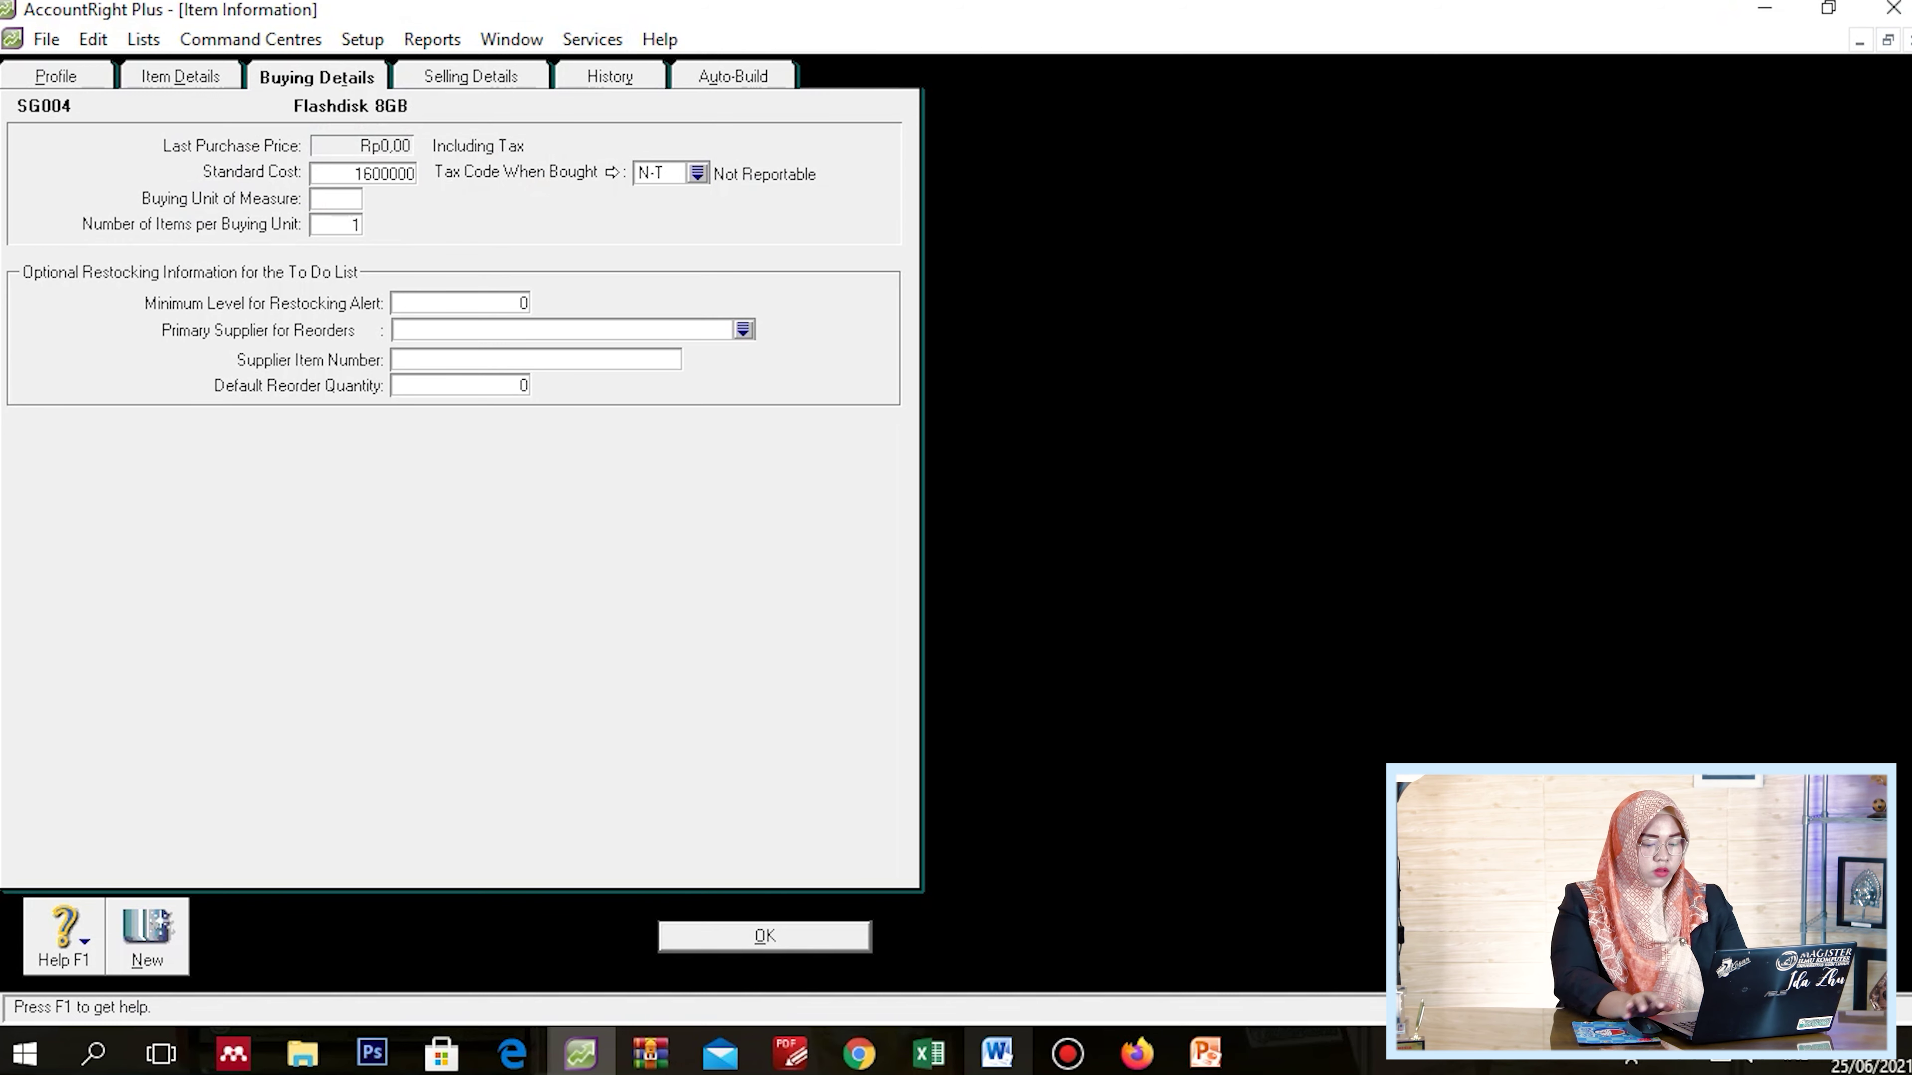
pyautogui.press('Tab')
pyautogui.hotkey('shift', 'Tab')
pyautogui.click(385, 174)
pyautogui.press('BackSpace')
pyautogui.press('Tab')
# Save the Flashdisk 8GB item, ignoring the spelling suggestions for its name, and close the items list
pyautogui.press('Return')
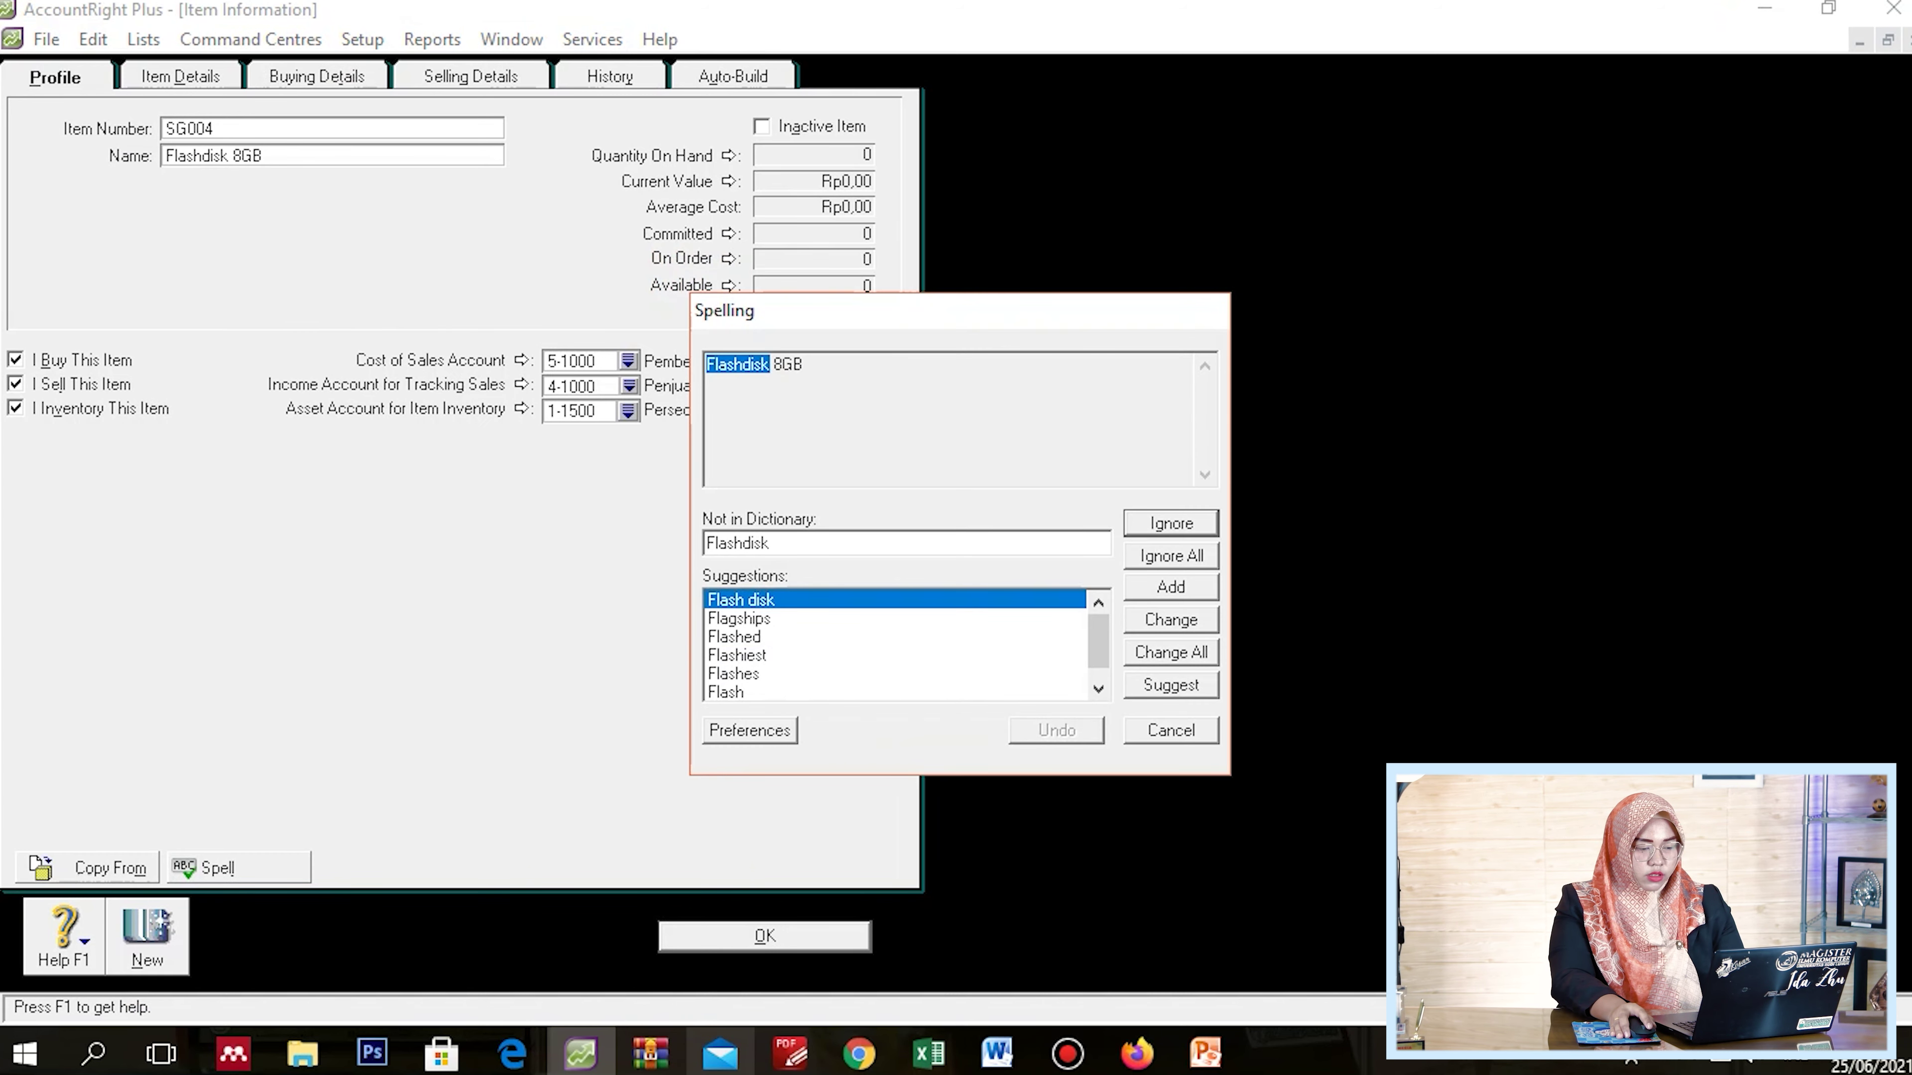
pyautogui.press('Return')
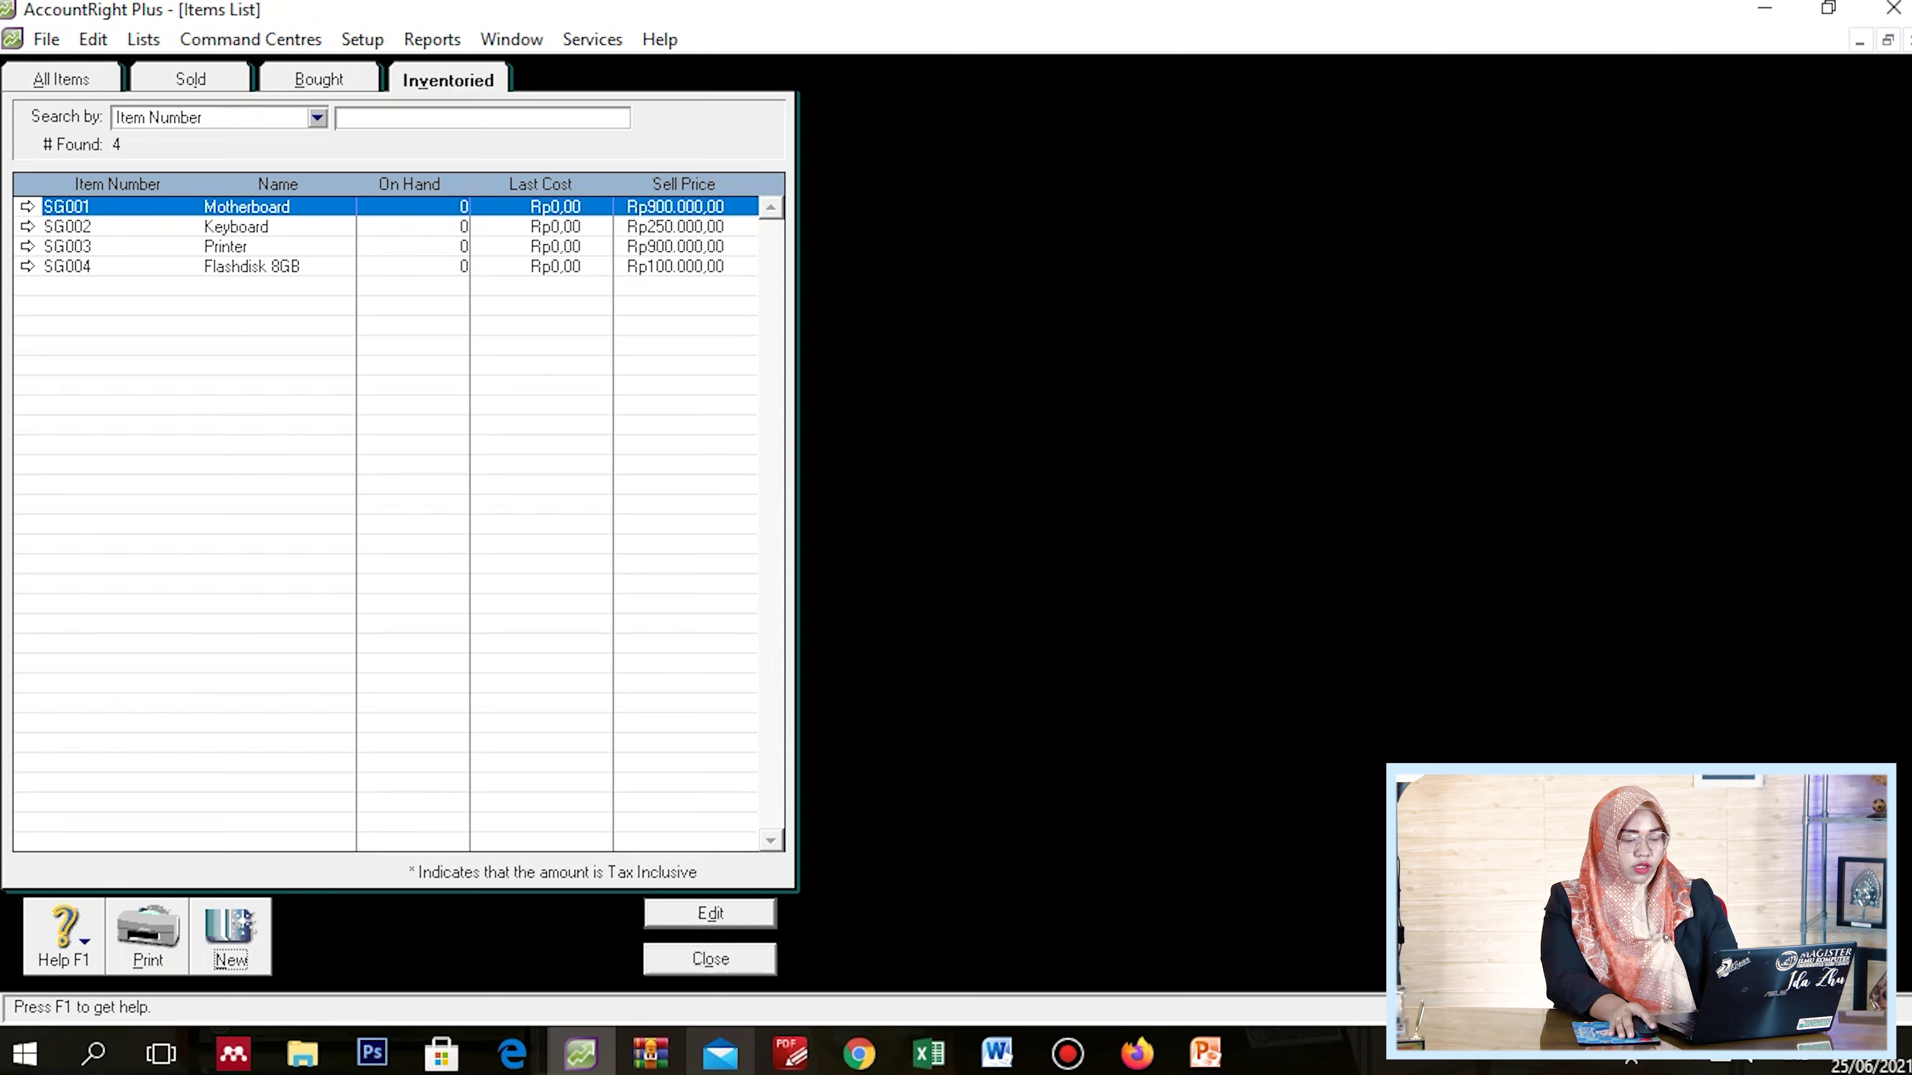
pyautogui.click(708, 959)
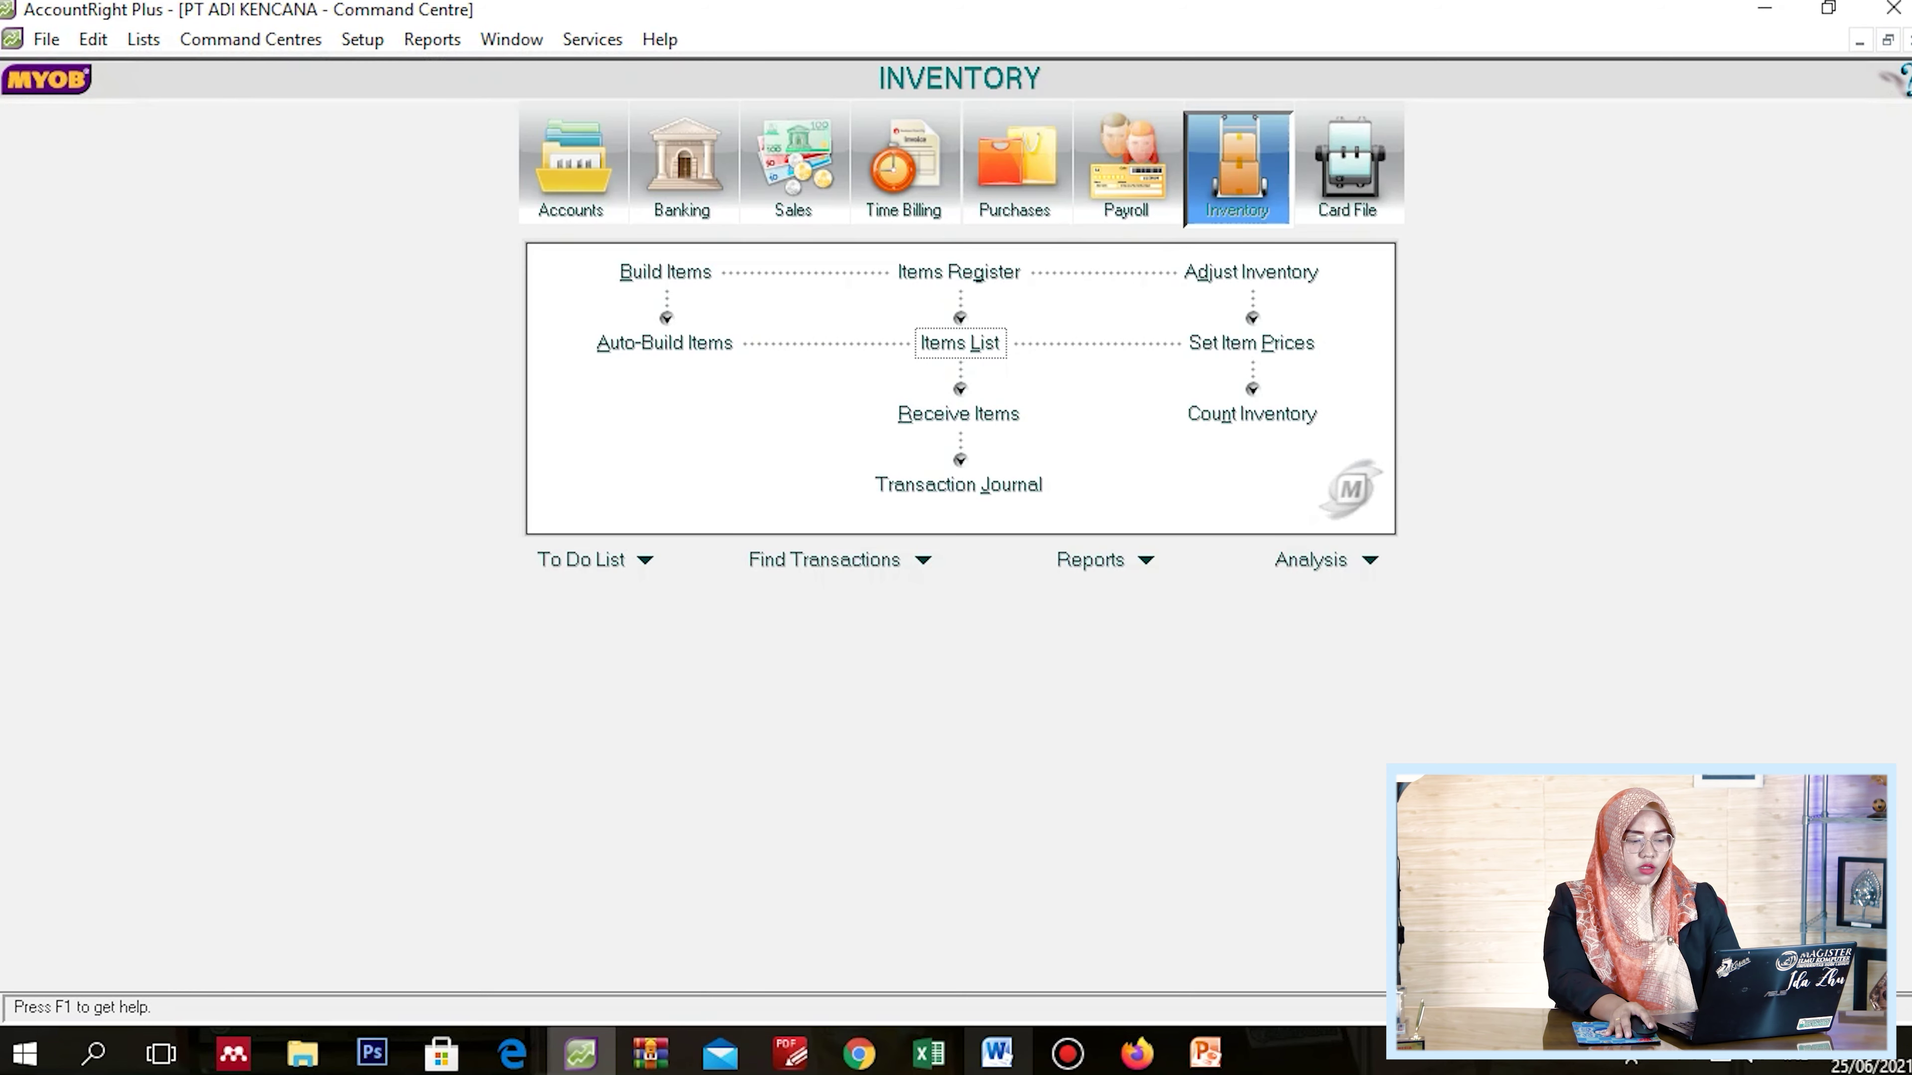
# Examine the Counted quantities in the Word document's inventory table, then return to AccountRight Plus
pyautogui.hotkey('alt', 'Tab')
pyautogui.click(760, 601)
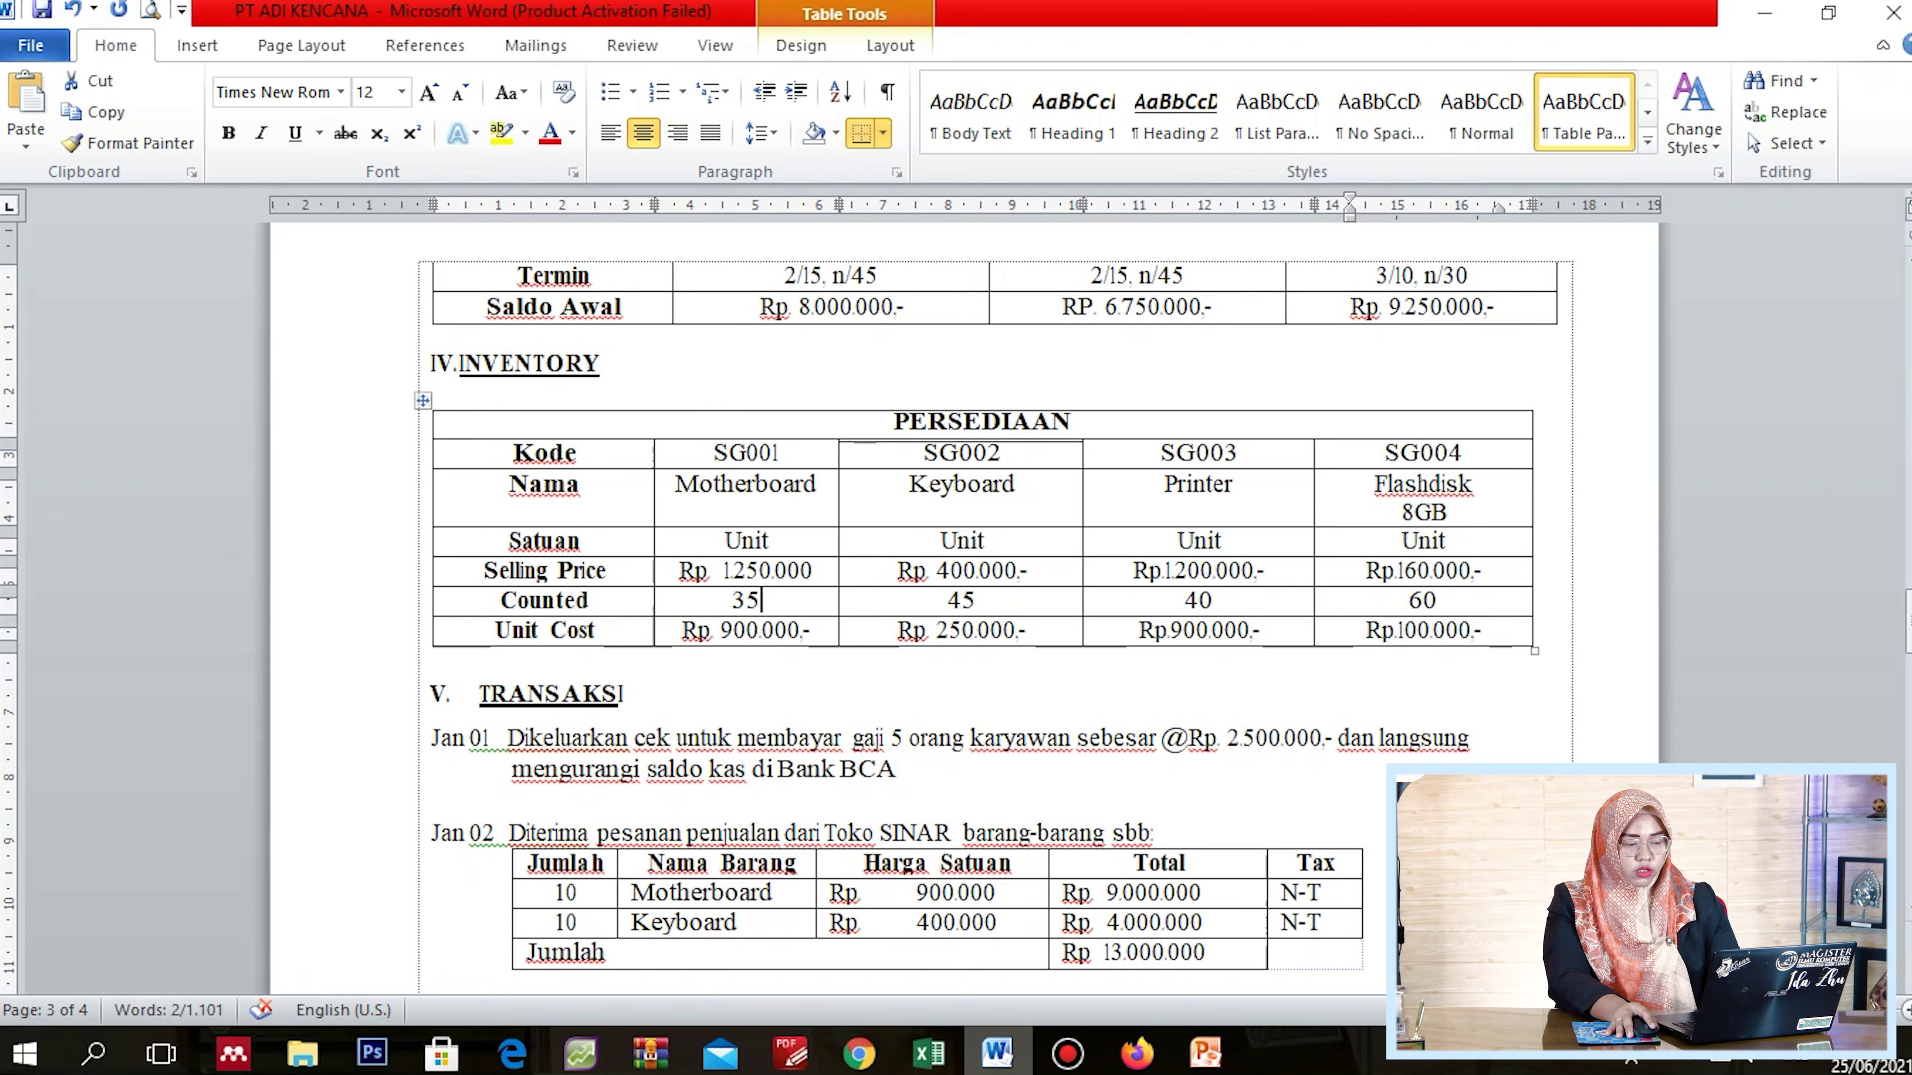
pyautogui.moveTo(760, 601); pyautogui.dragTo(731, 601)
pyautogui.moveTo(588, 601); pyautogui.dragTo(501, 601)
pyautogui.moveTo(761, 600); pyautogui.dragTo(728, 601)
pyautogui.click(737, 484)
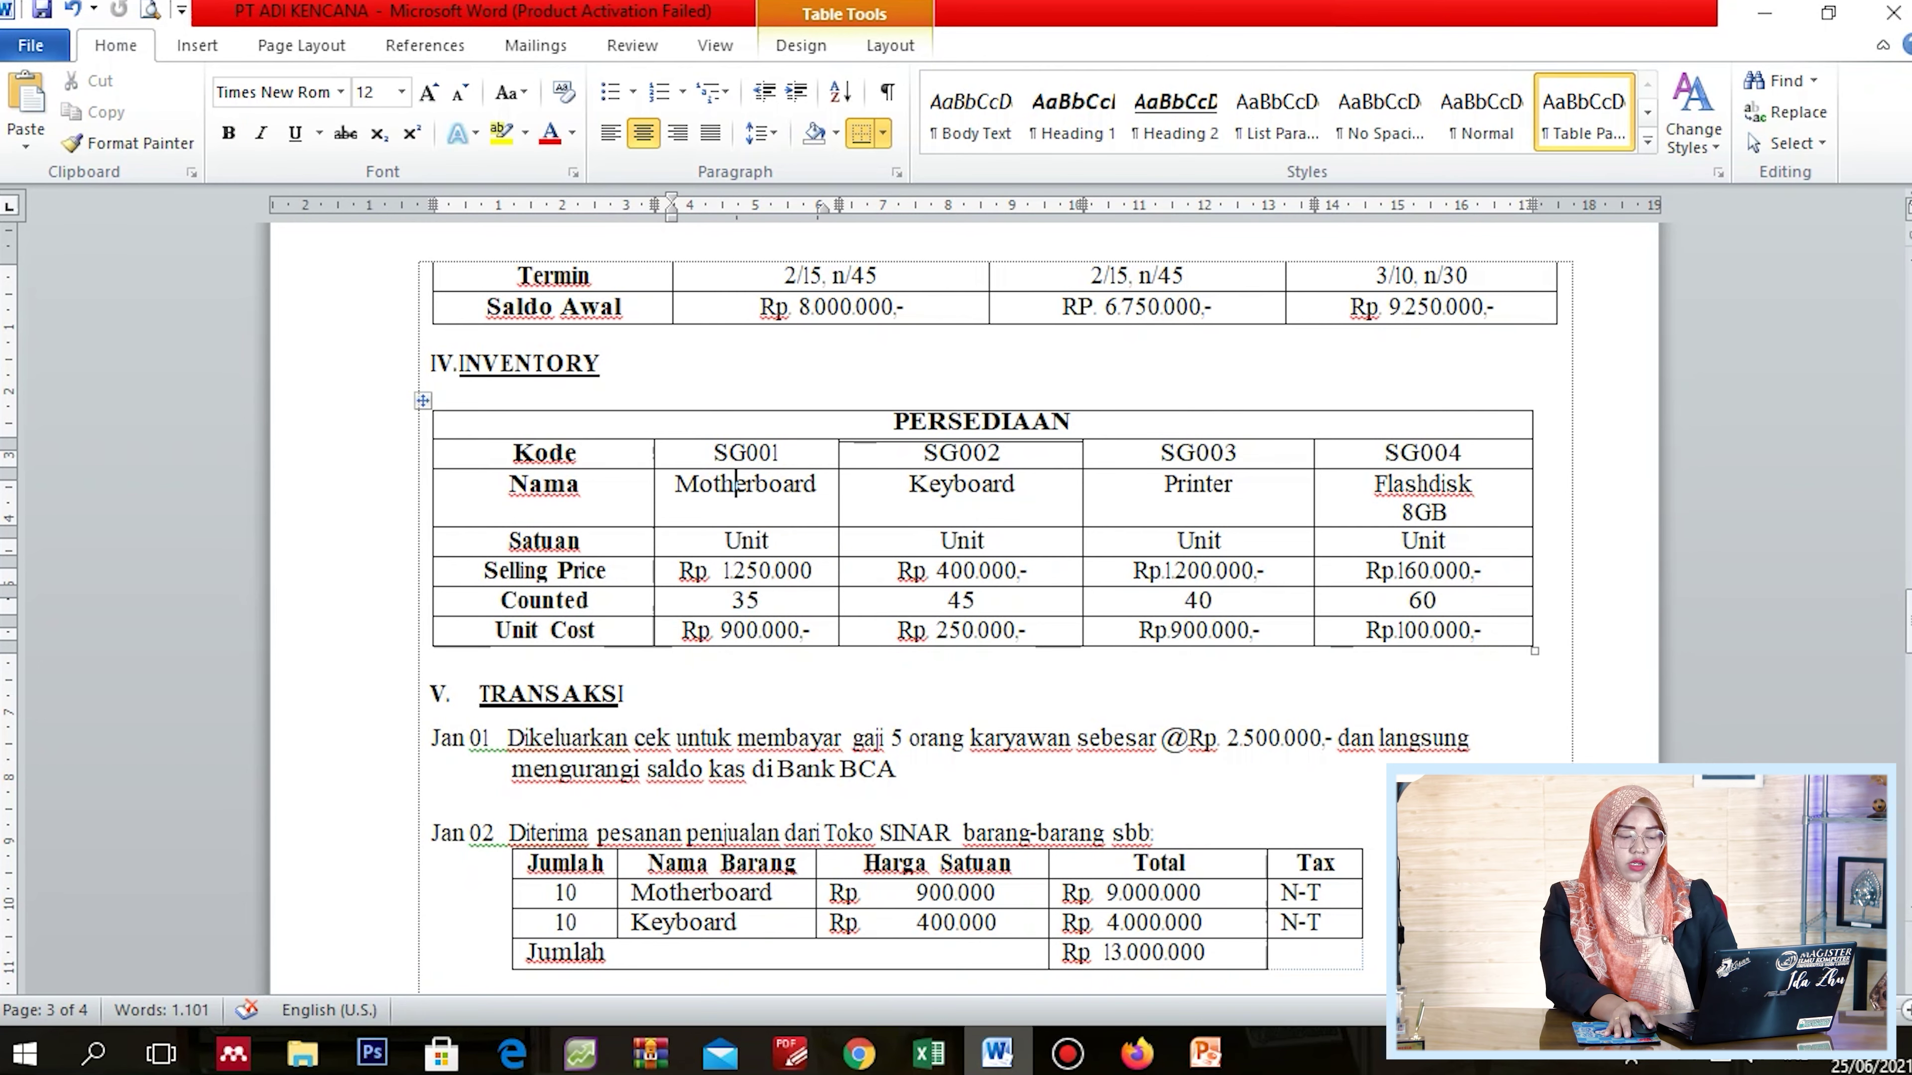
pyautogui.click(997, 1053)
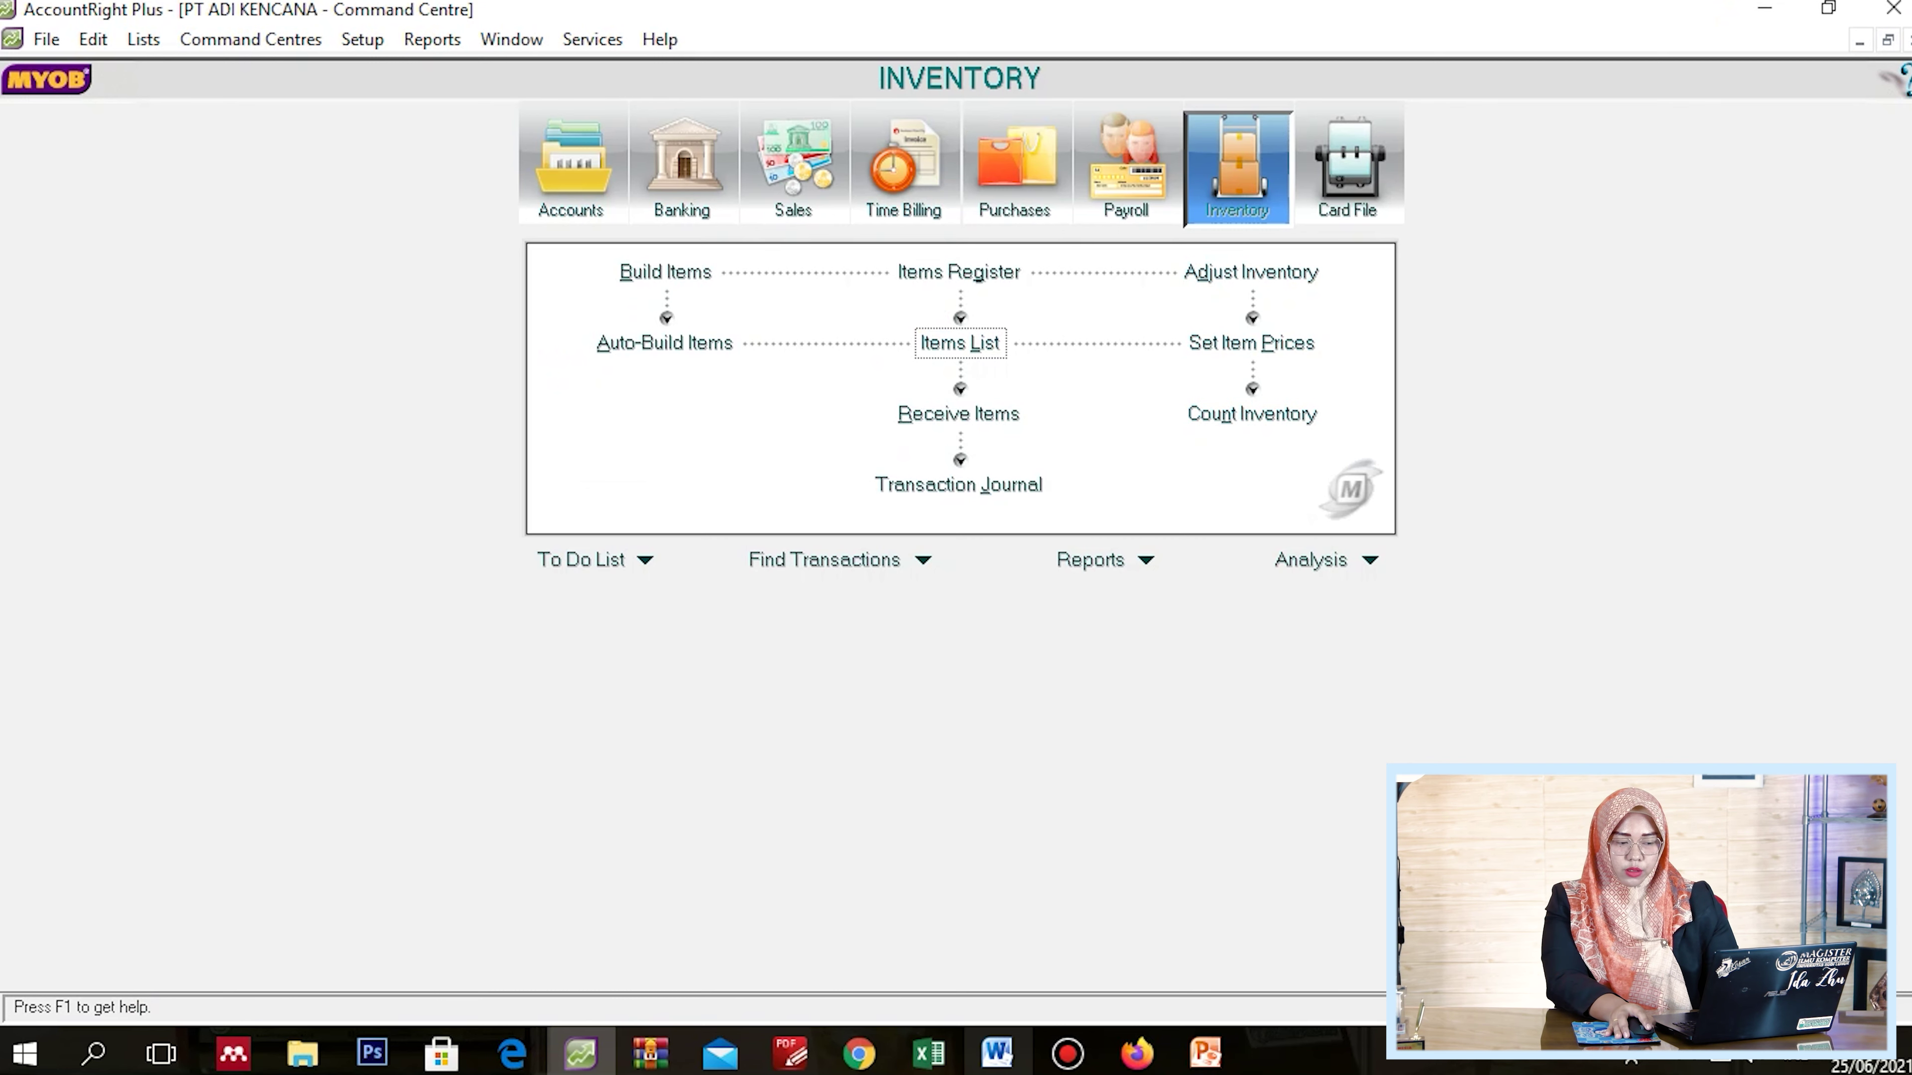
# Start an inventory count and enter the Motherboard's counted quantity of 35 from the Word table
pyautogui.click(1251, 413)
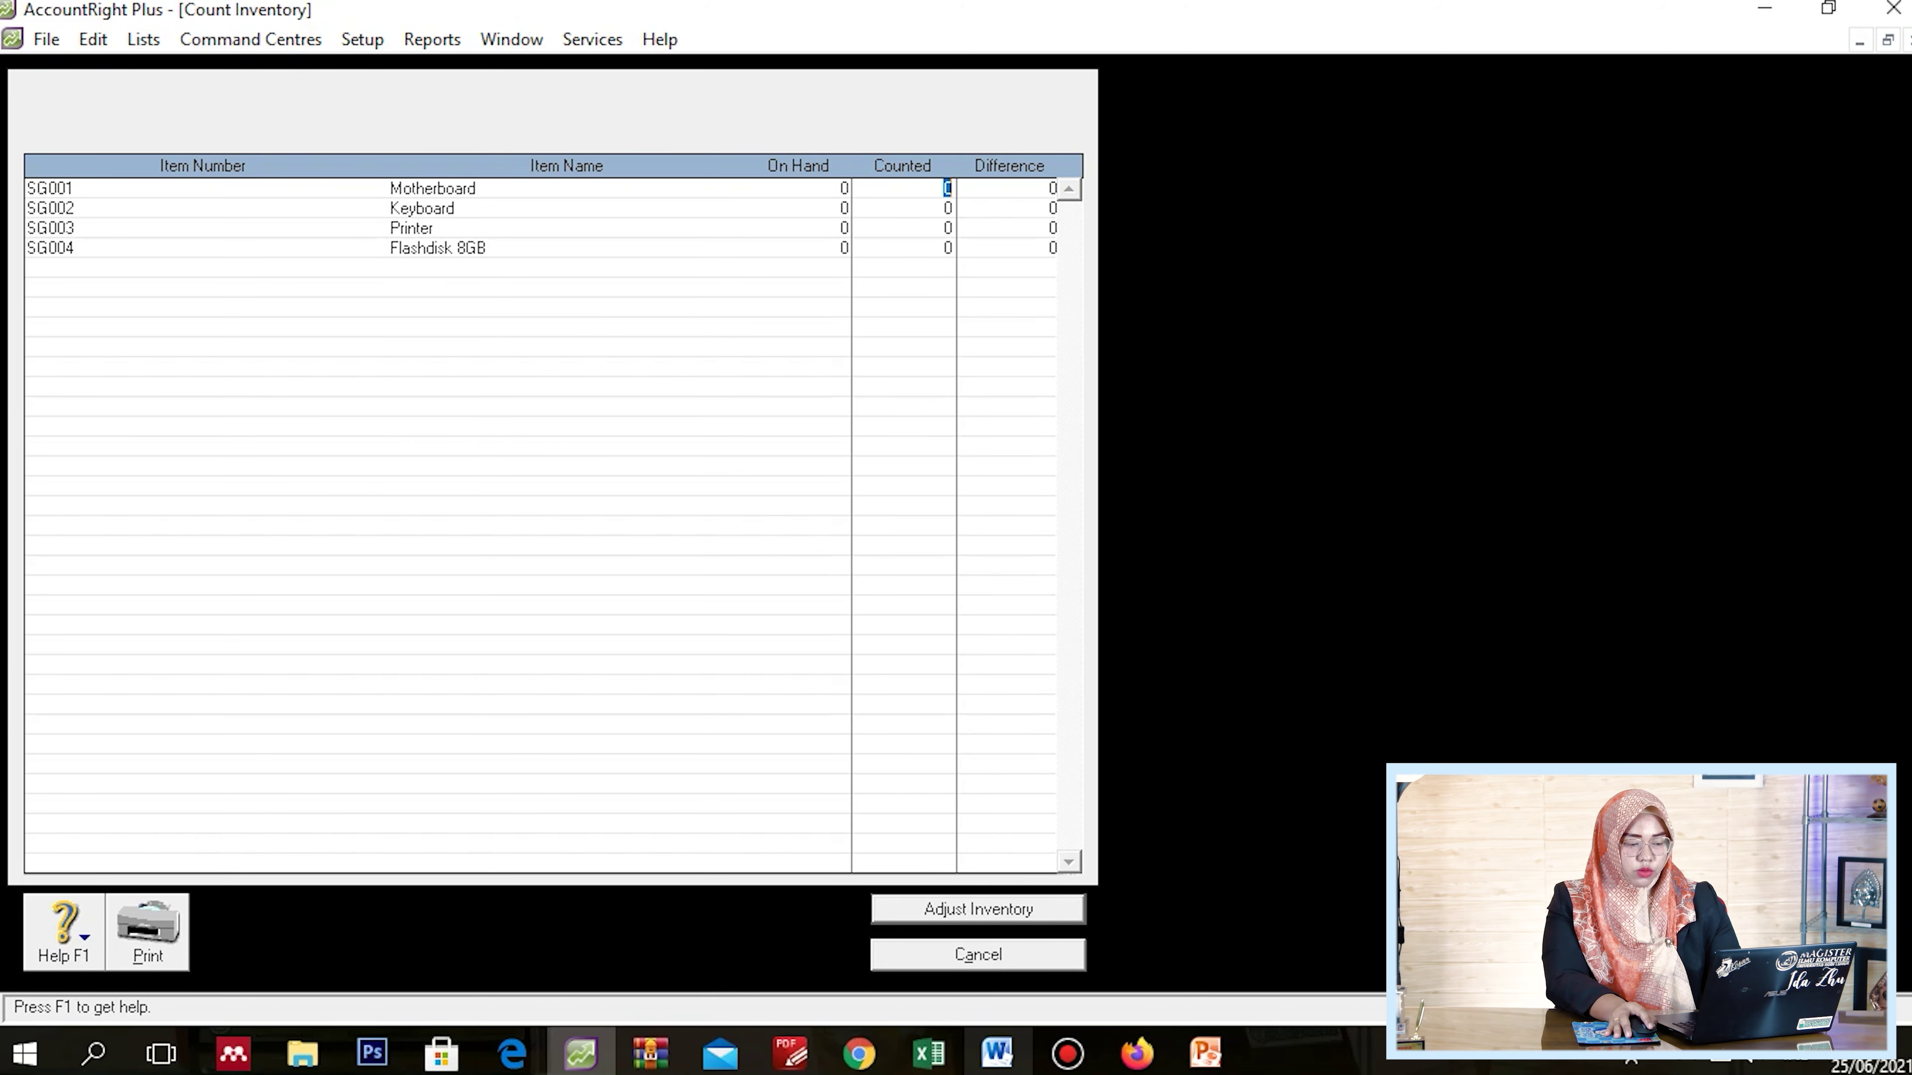
pyautogui.click(997, 1053)
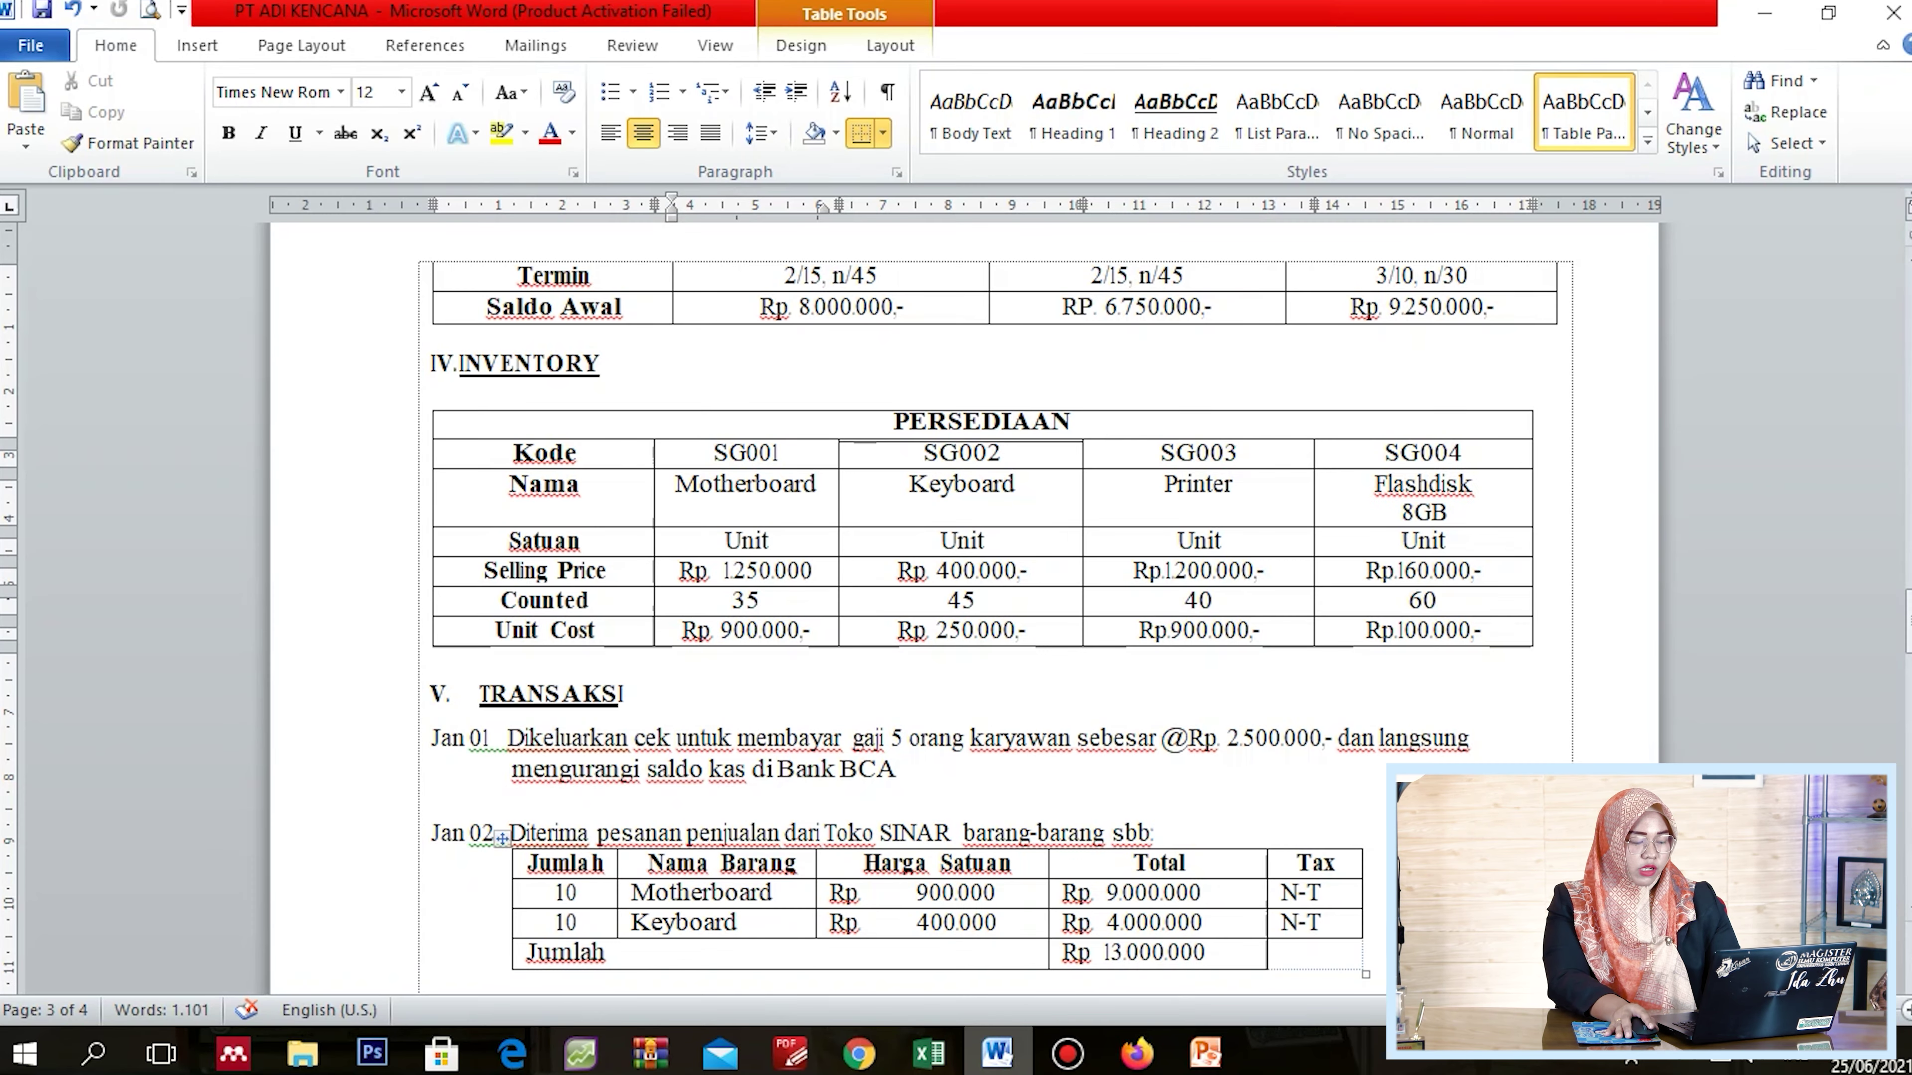
pyautogui.hotkey('alt', 'Tab')
pyautogui.write('35')
pyautogui.press('Tab')
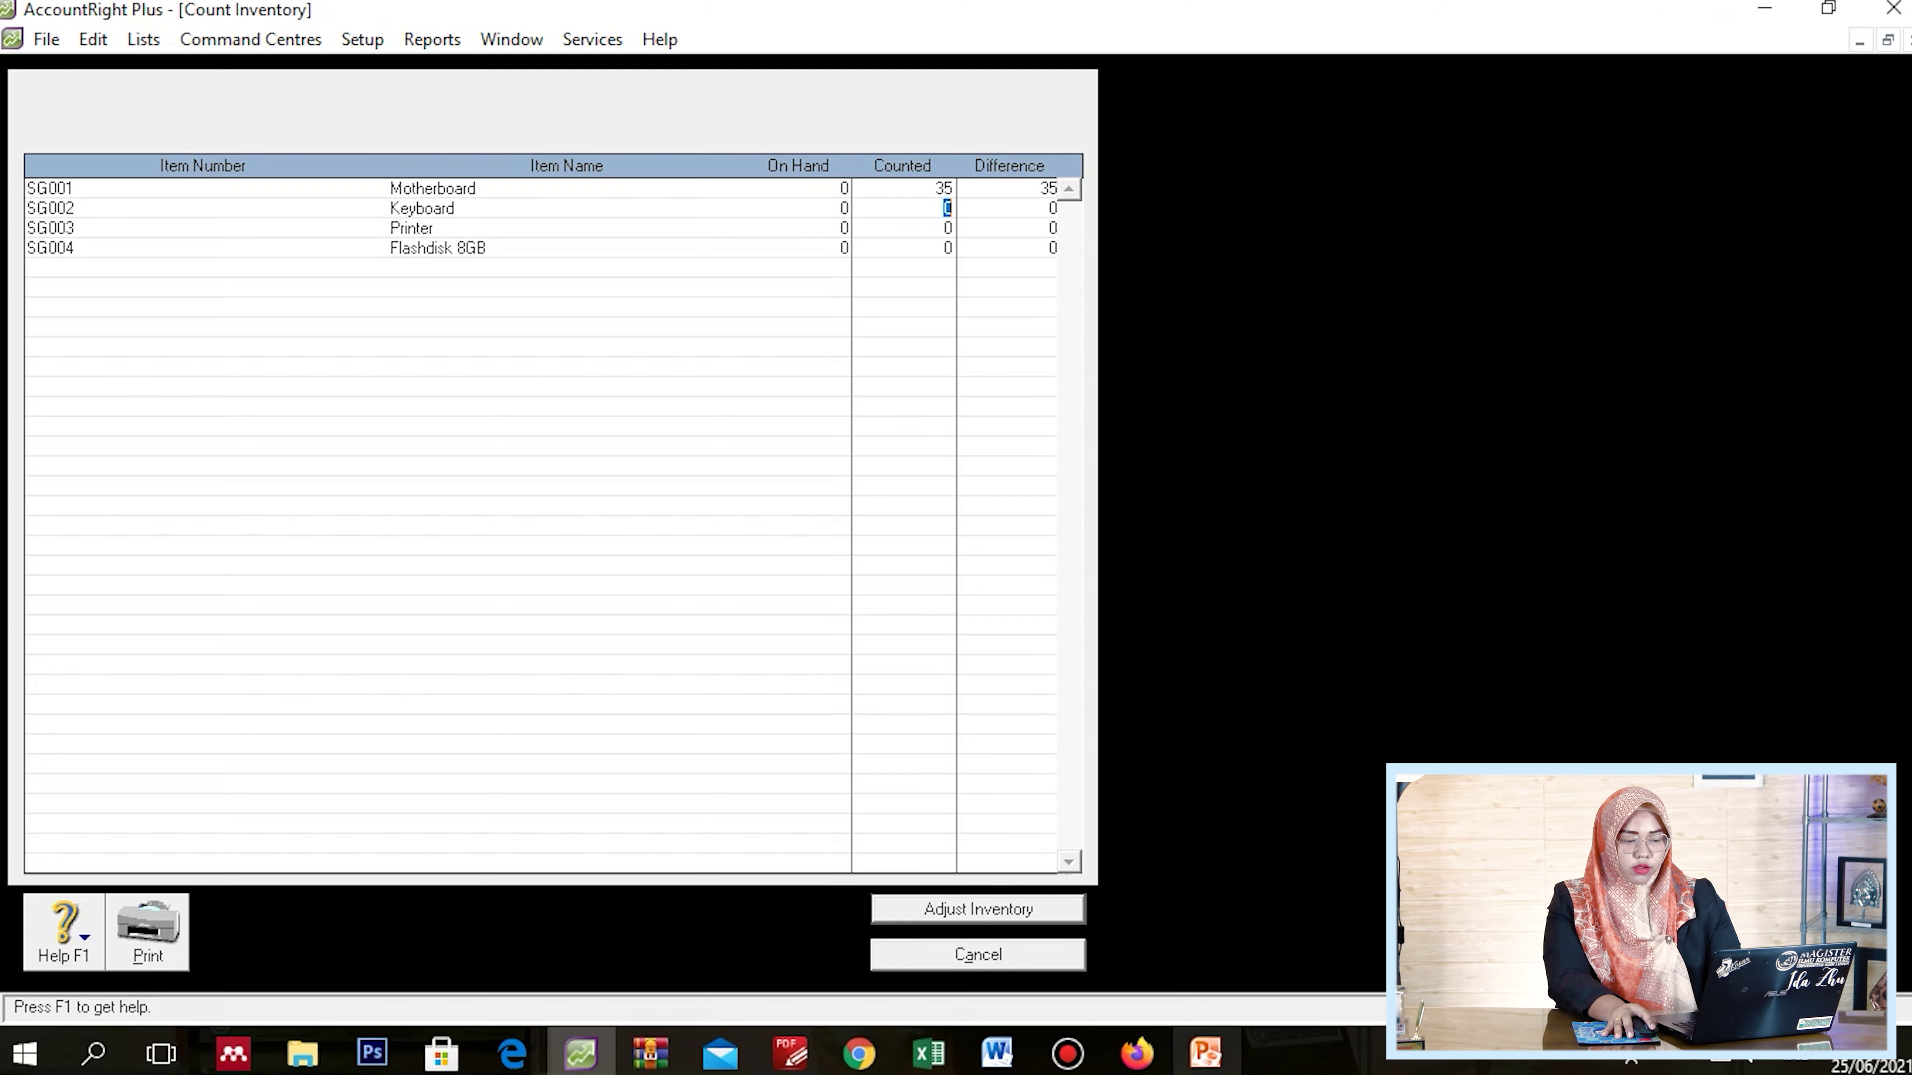
# Recheck the Word table and enter counted quantities of 45 for Keyboard, 40 for Printer and 60 for Flashdisk 8GB
pyautogui.hotkey('alt', 'Tab')
pyautogui.hotkey('alt', 'Tab')
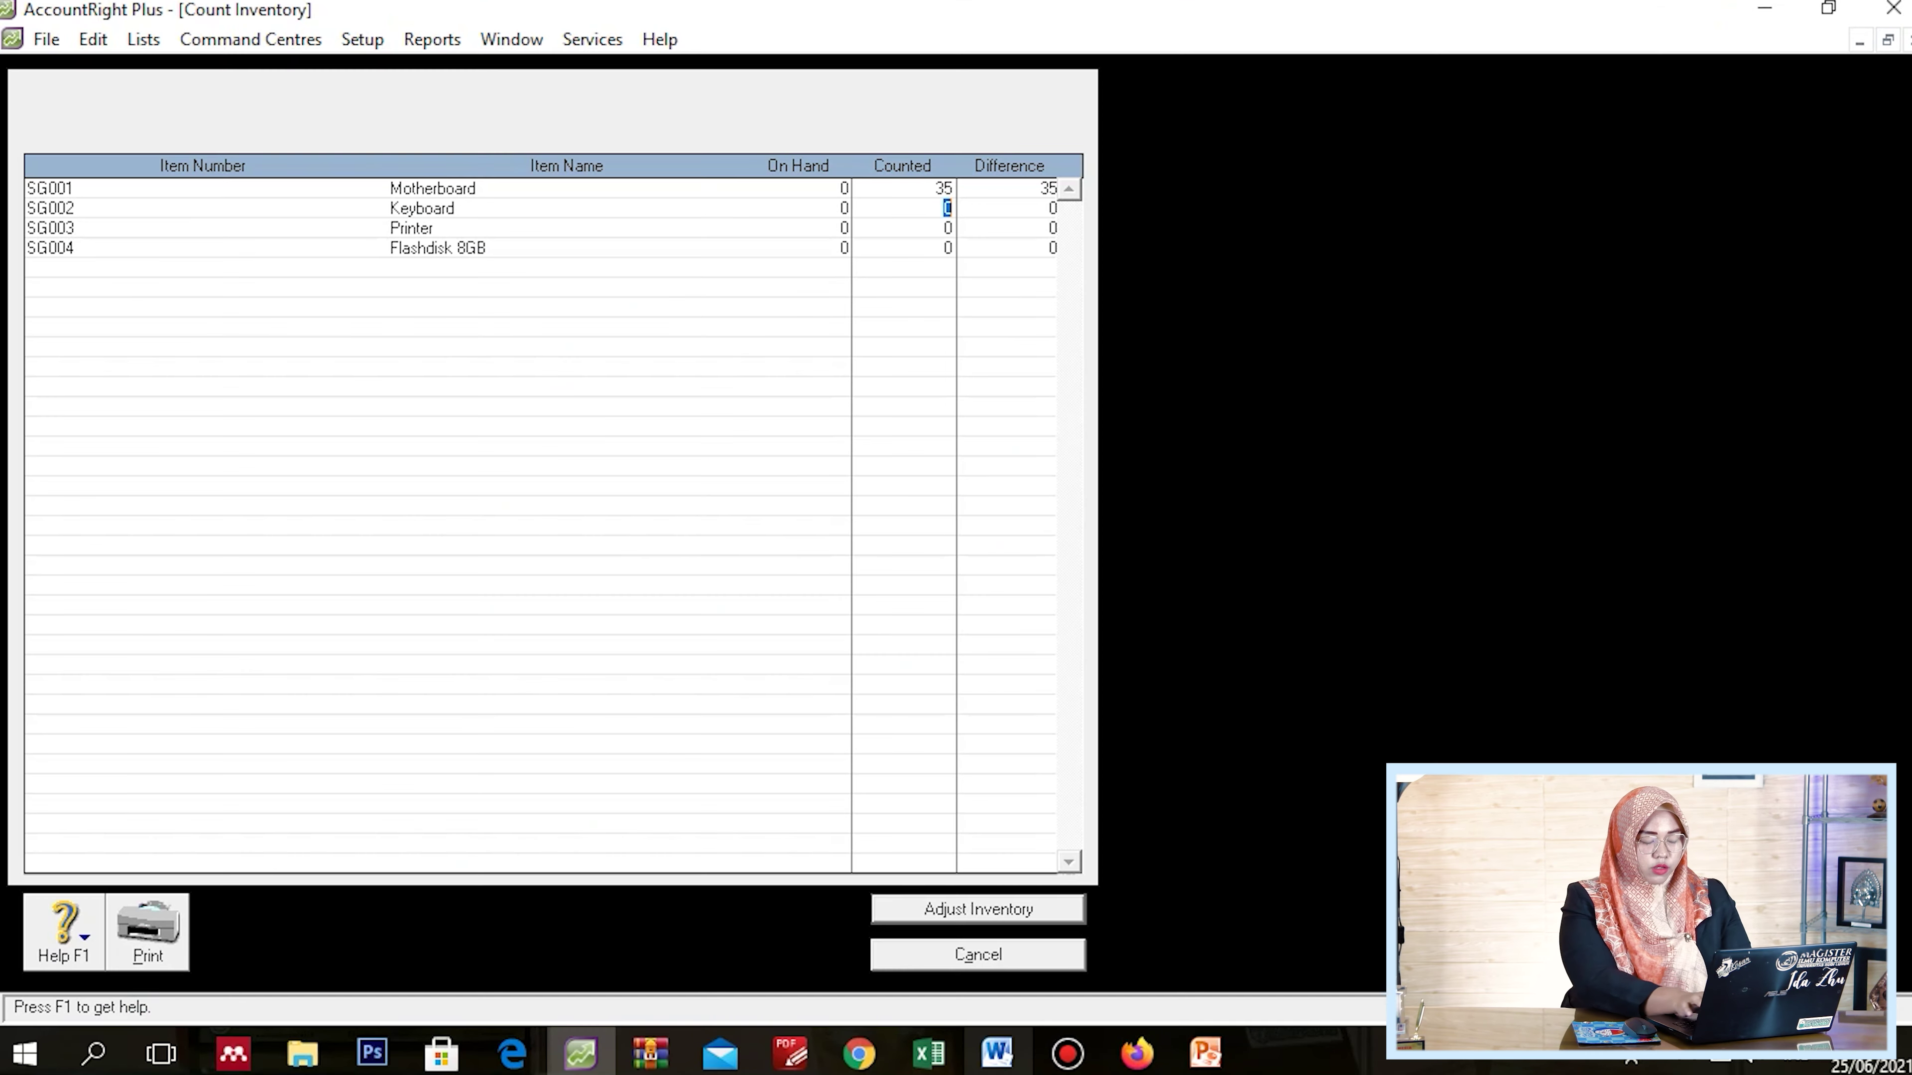
pyautogui.write('45')
pyautogui.press('Tab')
pyautogui.write('40')
pyautogui.press('Tab')
pyautogui.click(949, 248)
pyautogui.write('60')
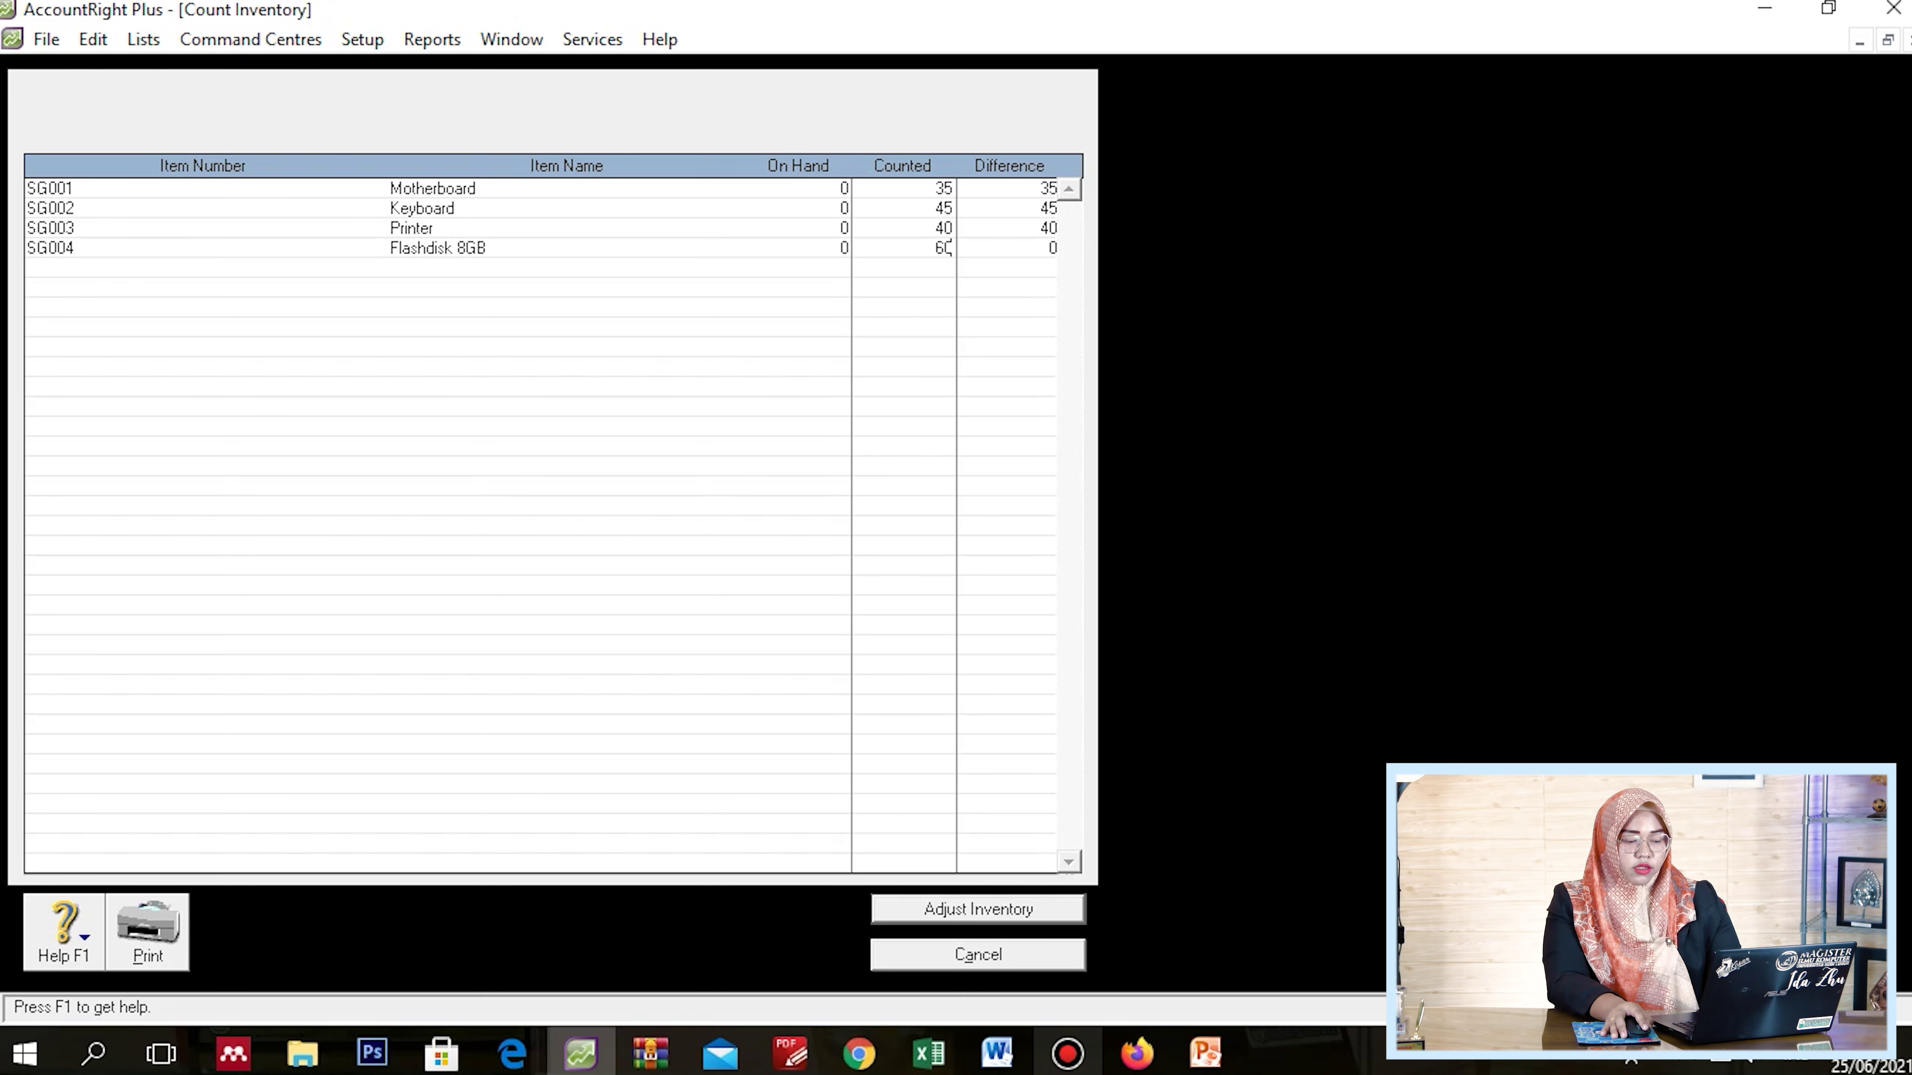
# Prepare the inventory adjustment with 1-1500 Persediaan as the default adjustment account, treating the counts as opening balances
pyautogui.press('Return')
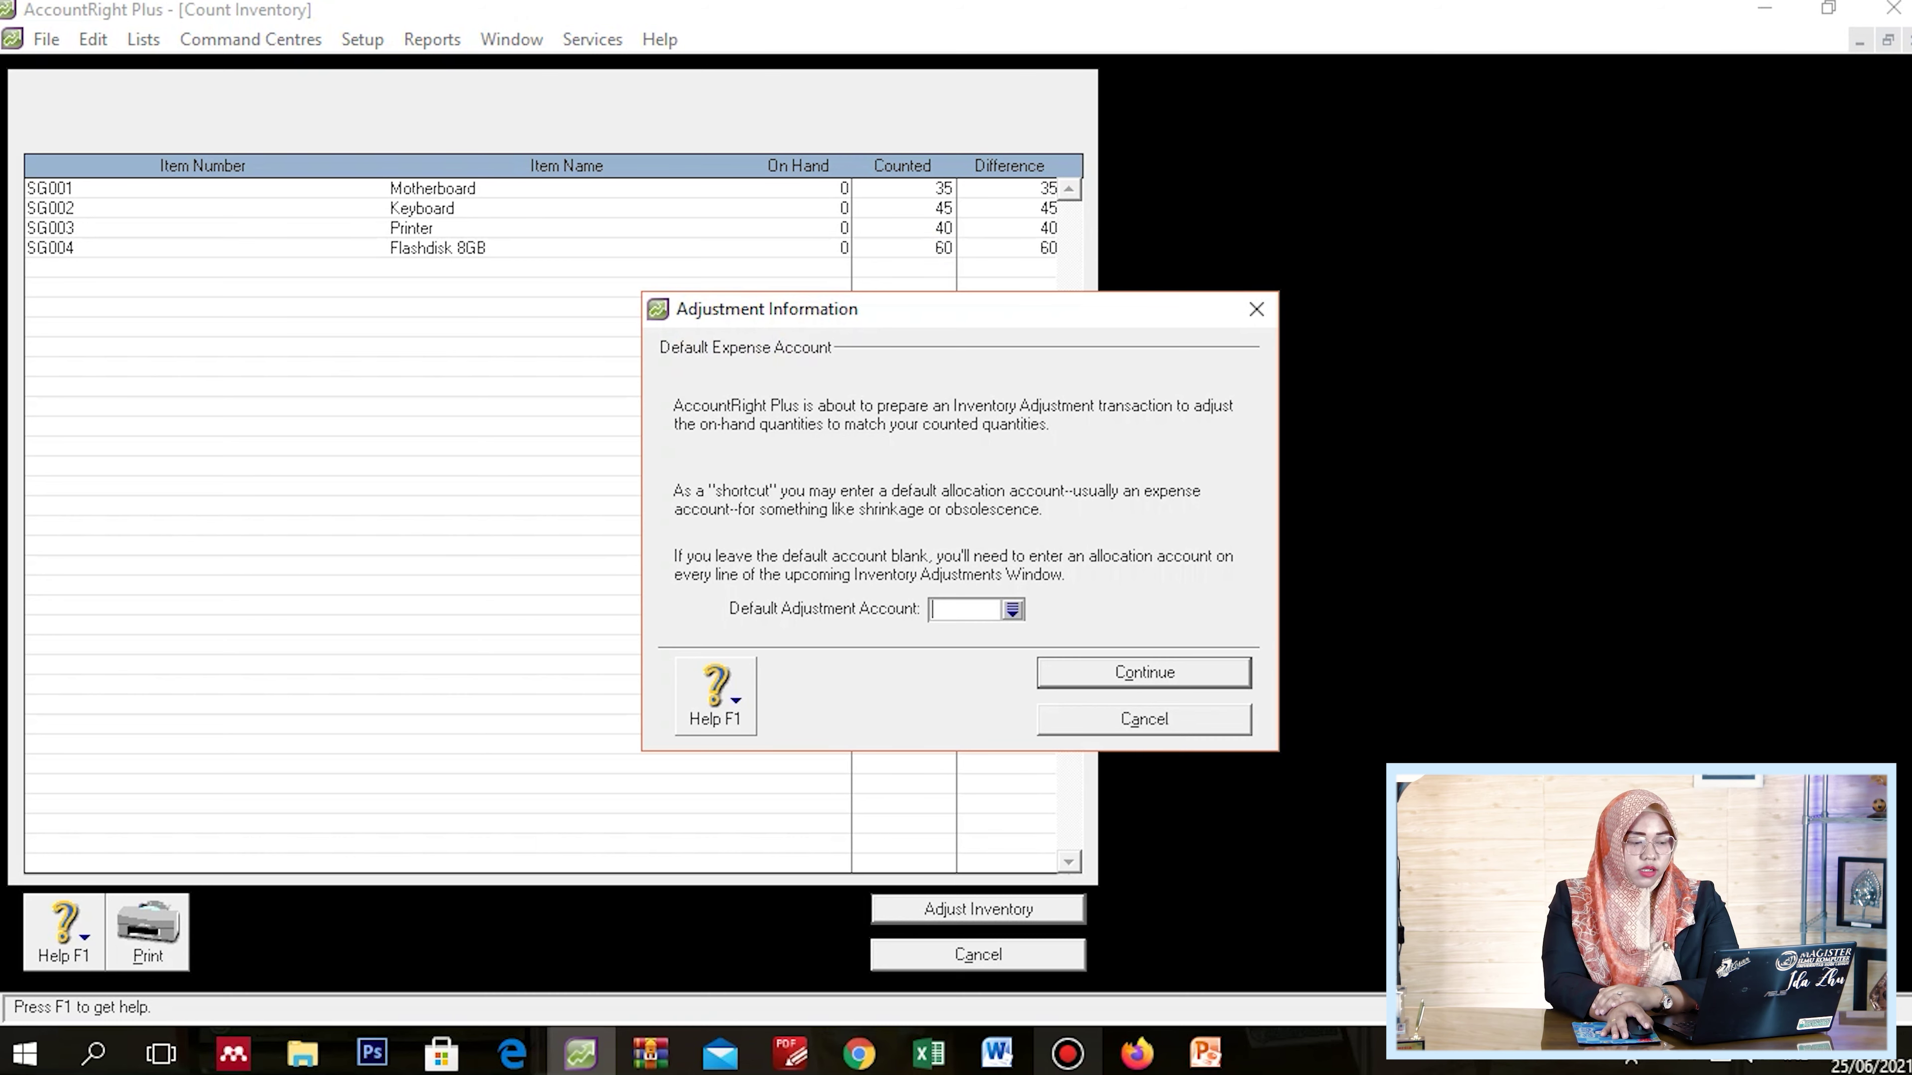
pyautogui.press('Tab')
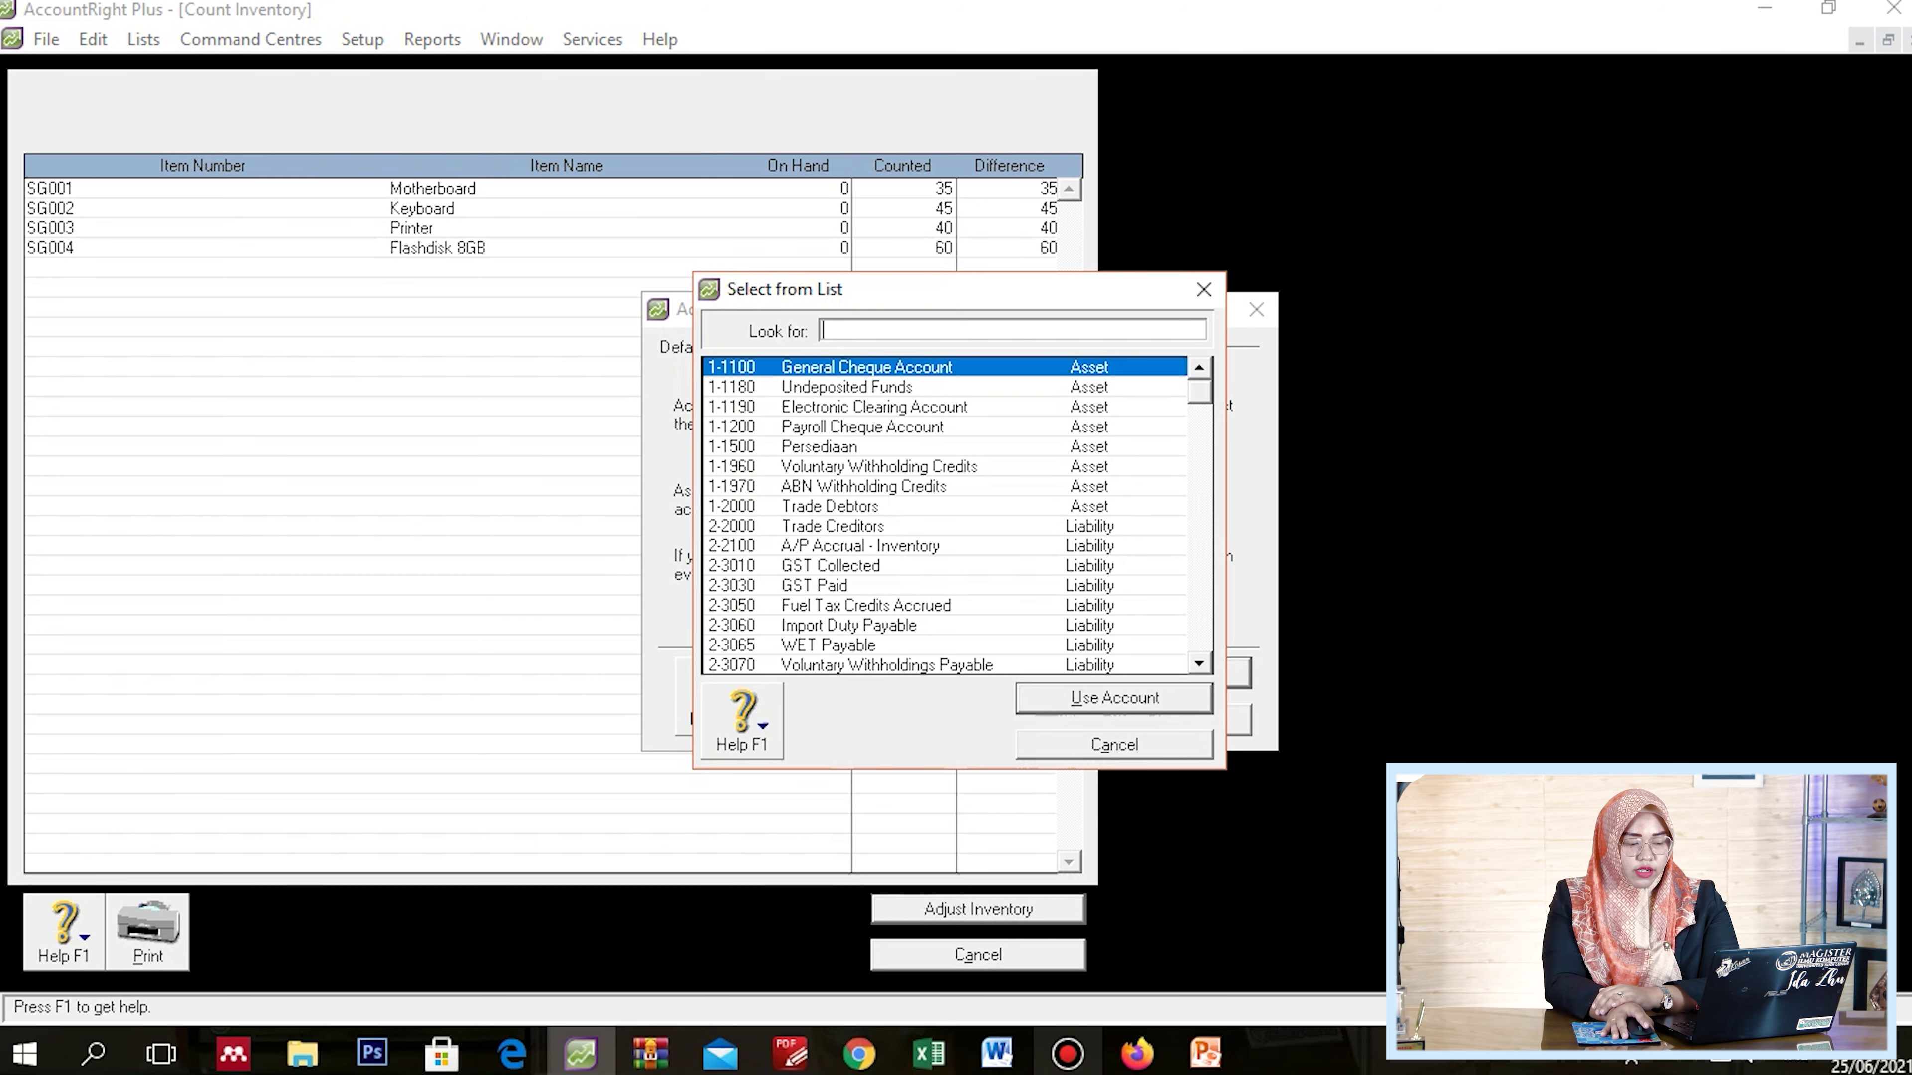
pyautogui.doubleClick(818, 446)
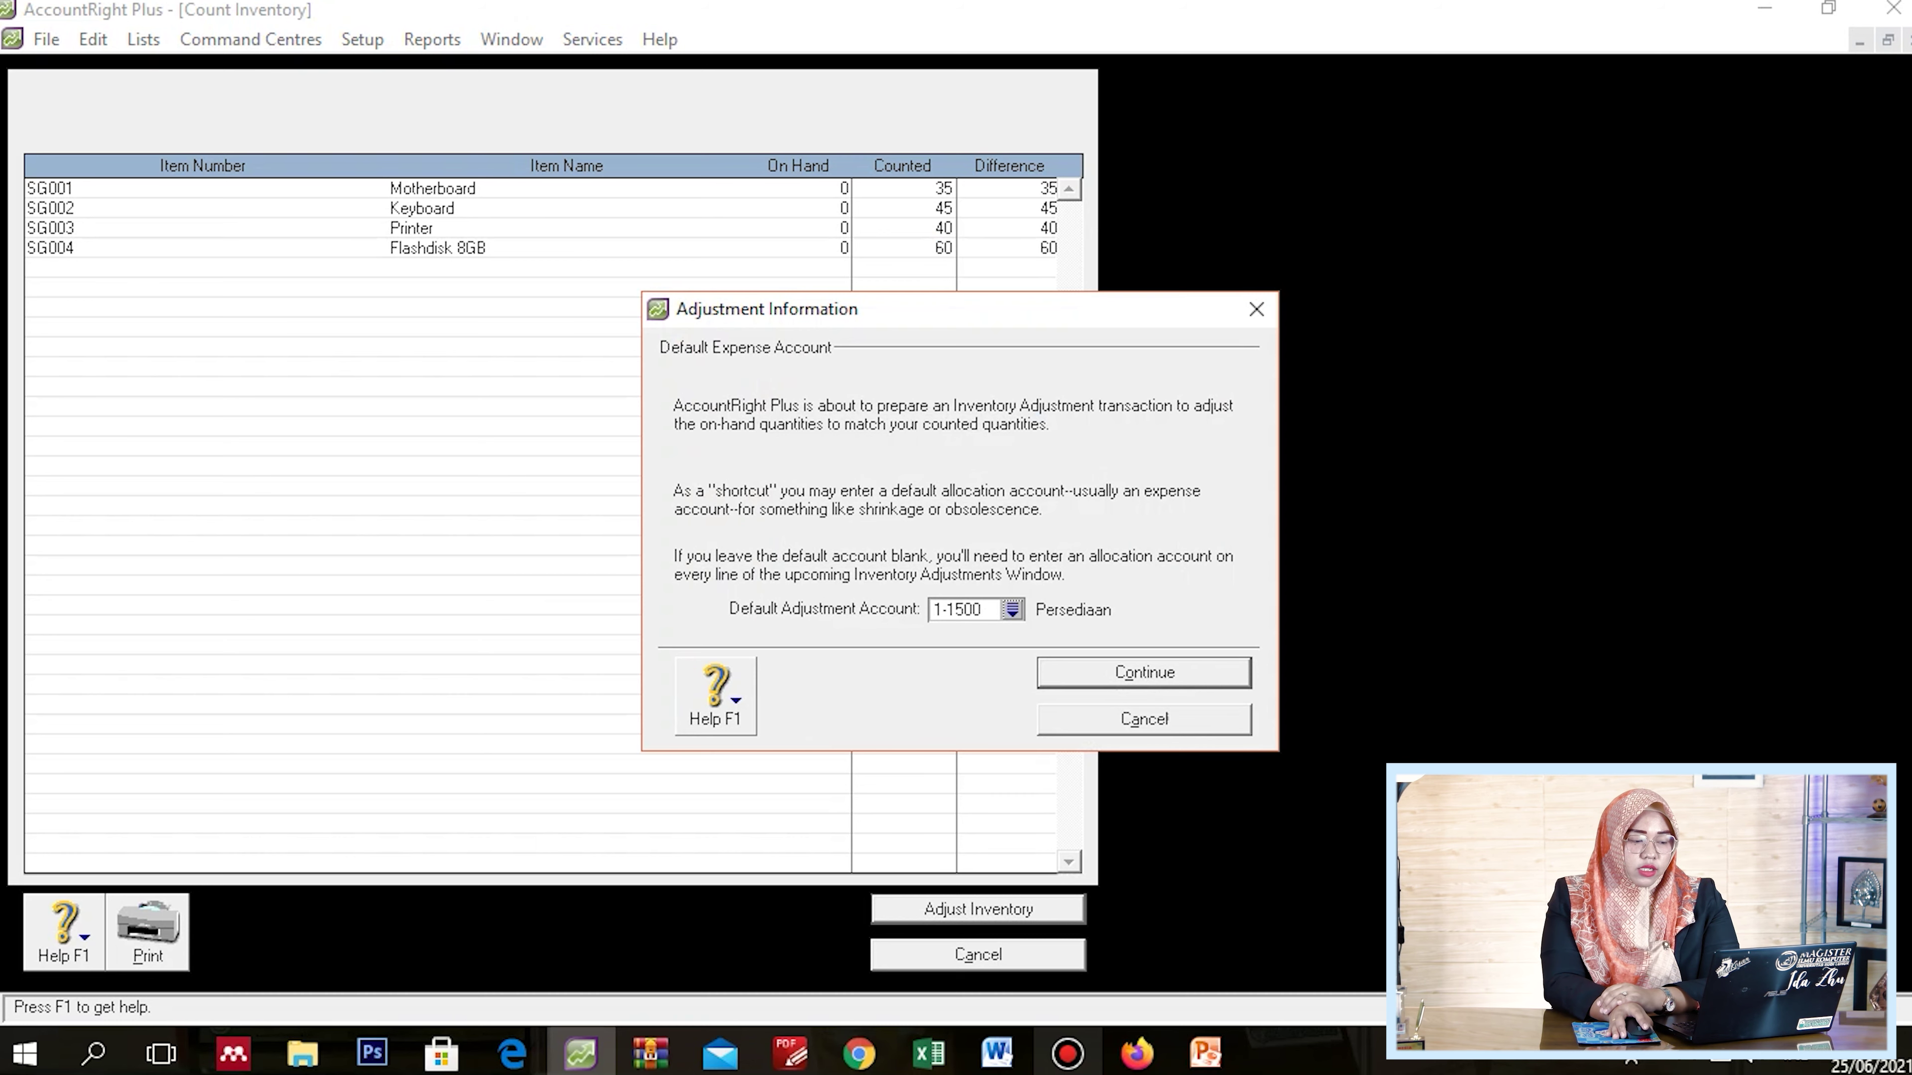
pyautogui.moveTo(1038, 320); pyautogui.dragTo(1513, 192)
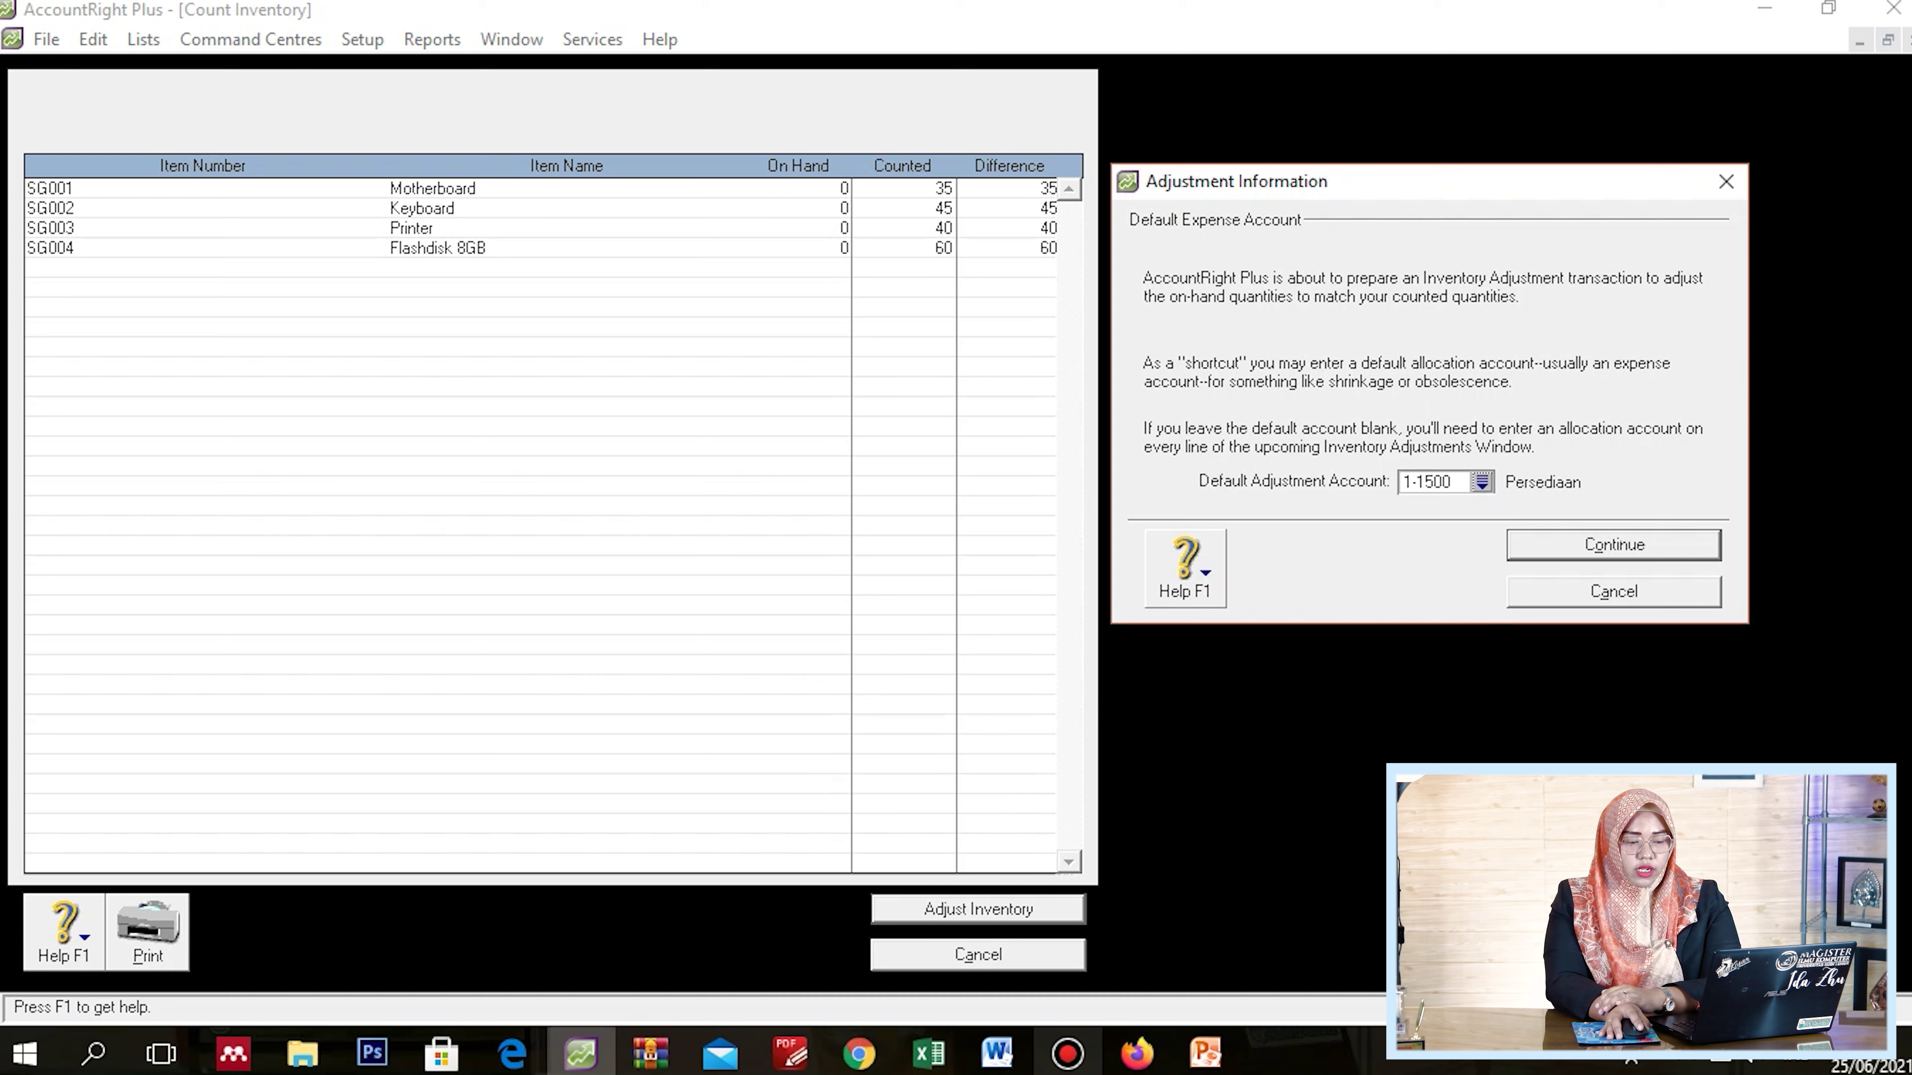
pyautogui.moveTo(1554, 194); pyautogui.dragTo(1207, 311)
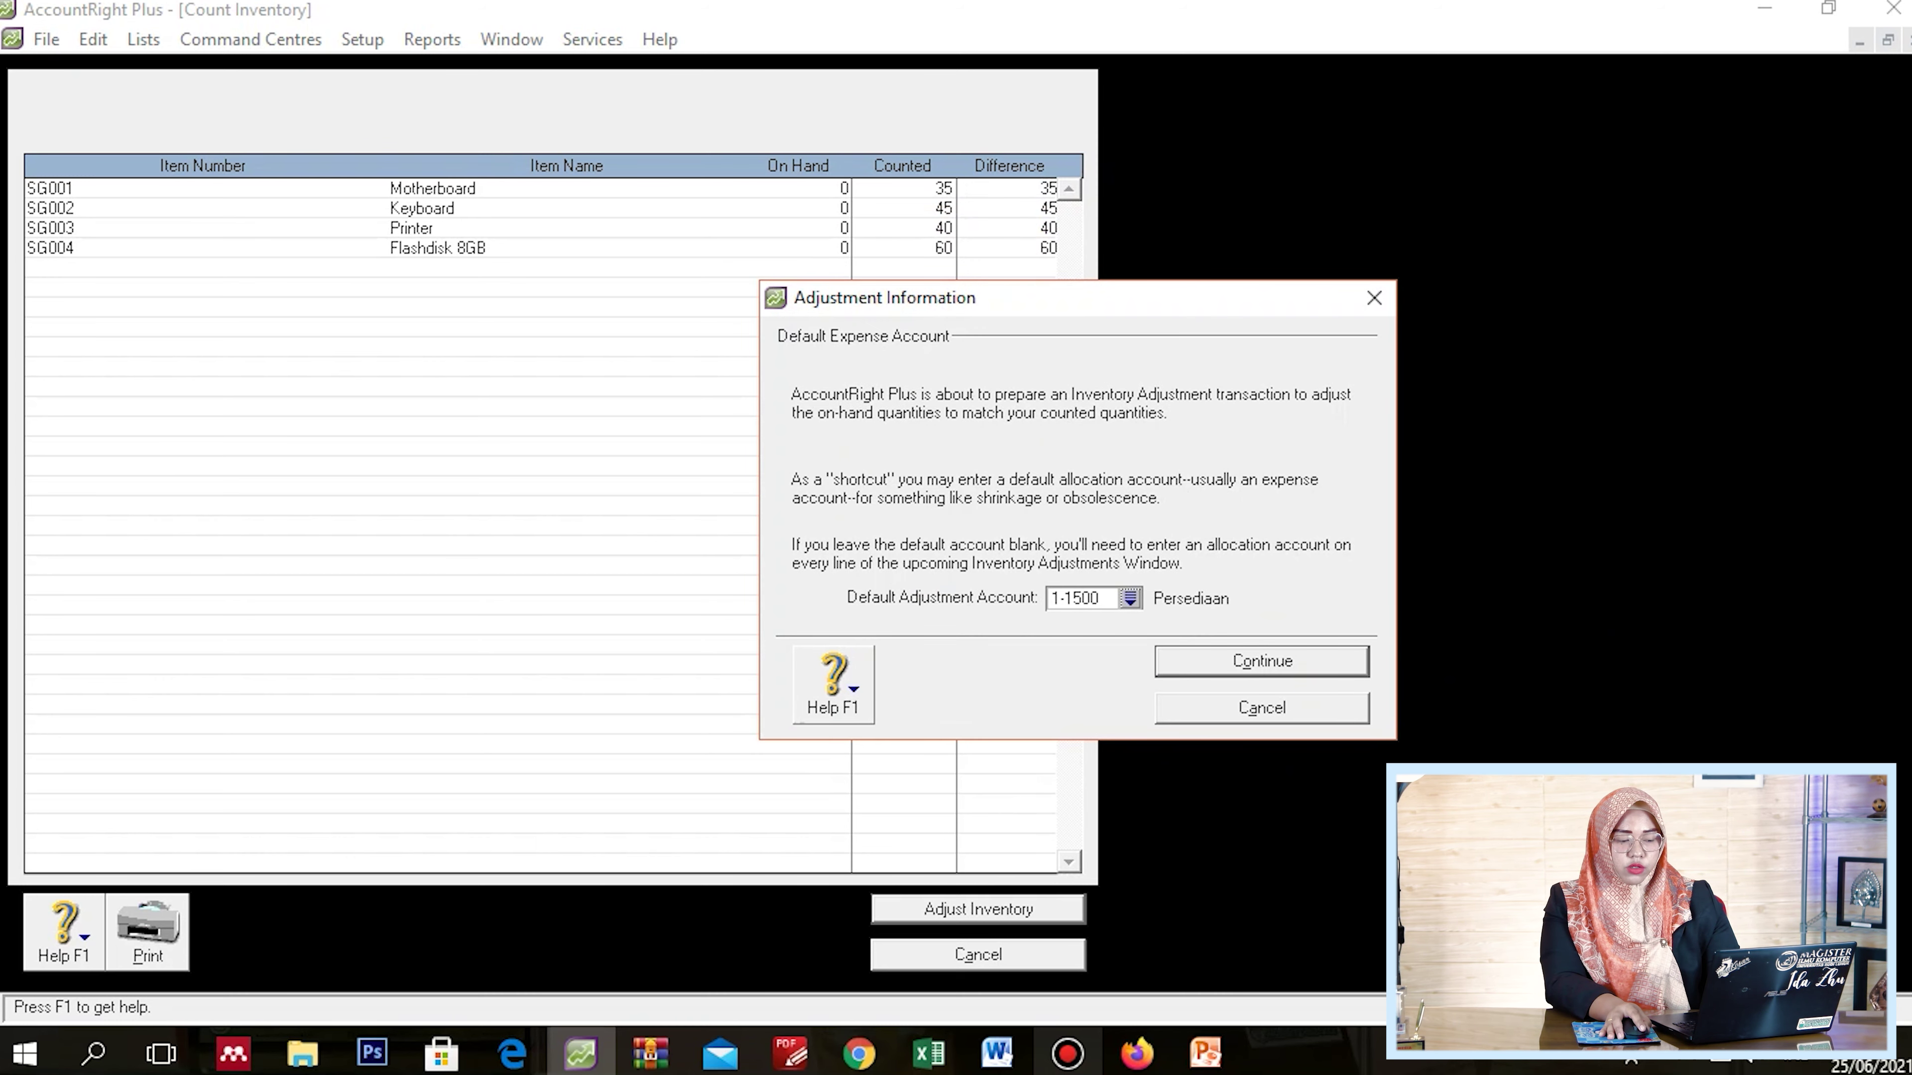
pyautogui.press('Return')
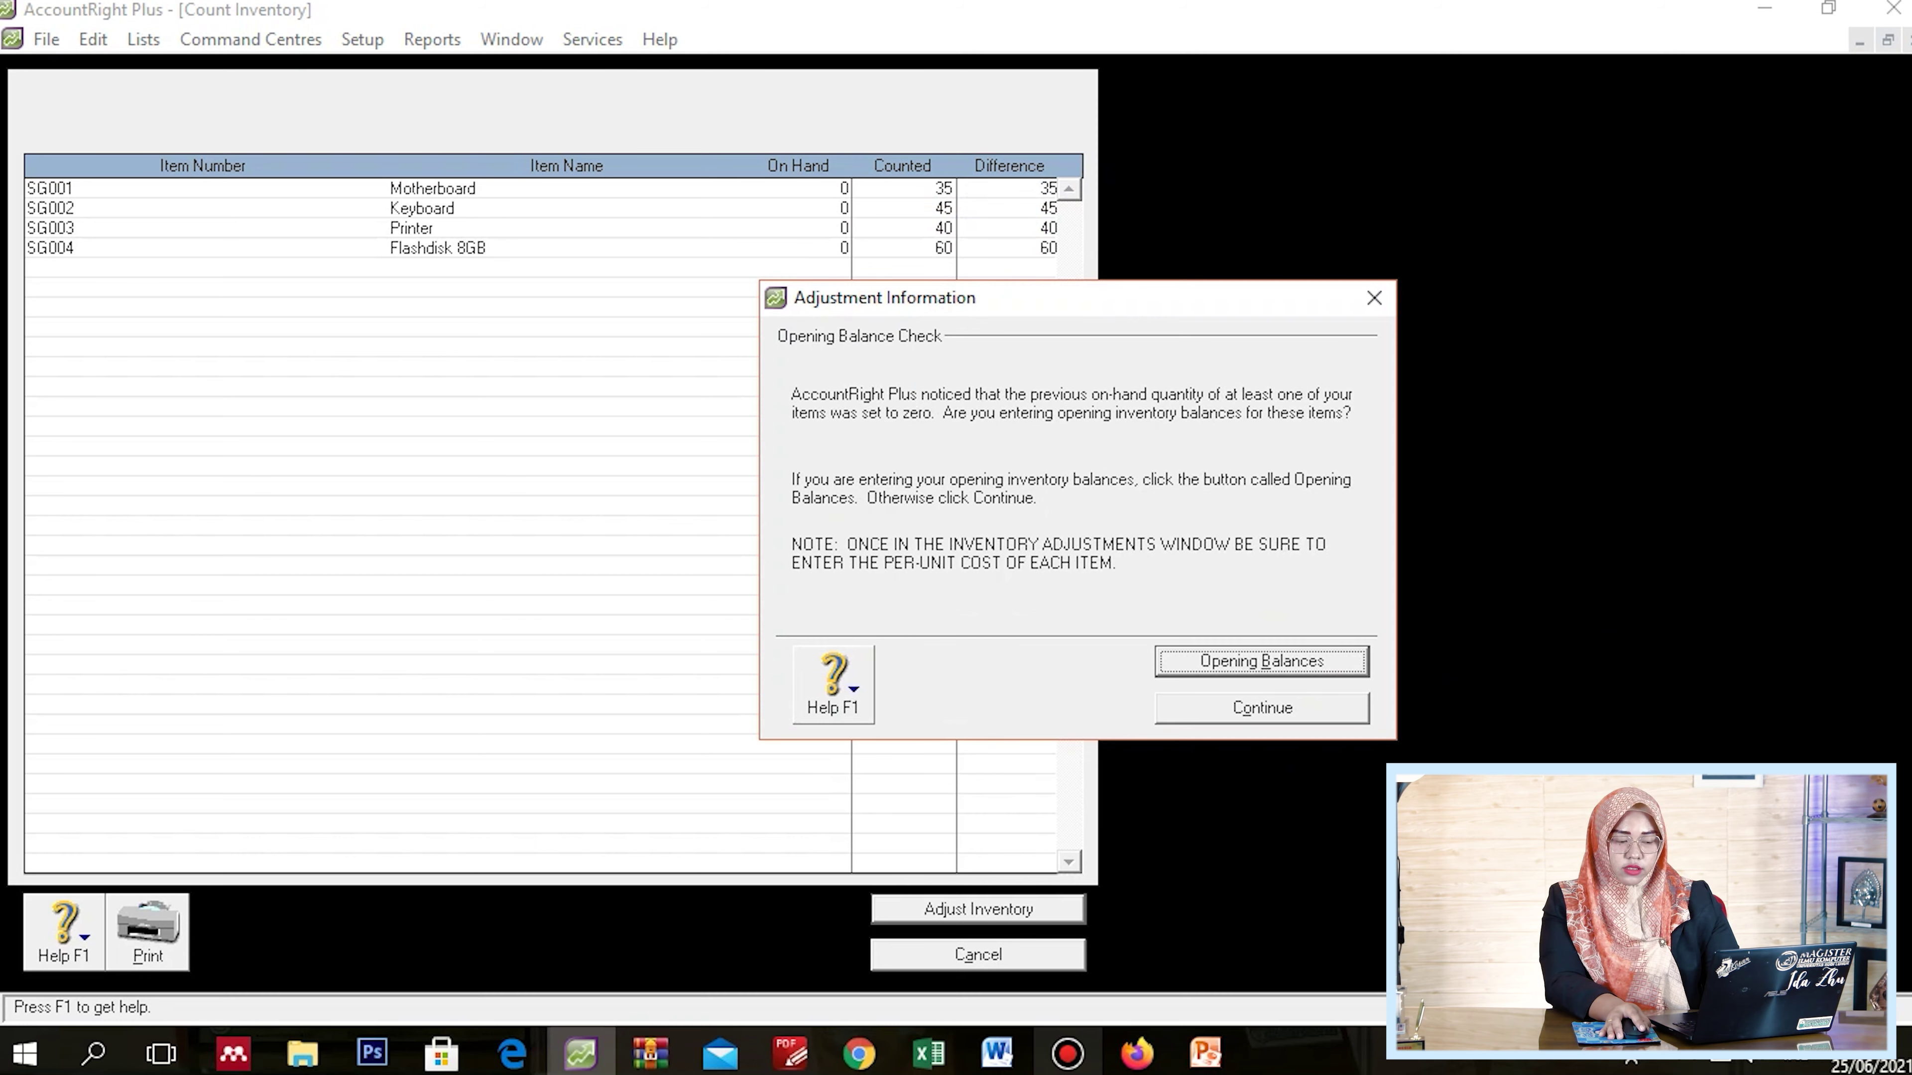
pyautogui.press('Return')
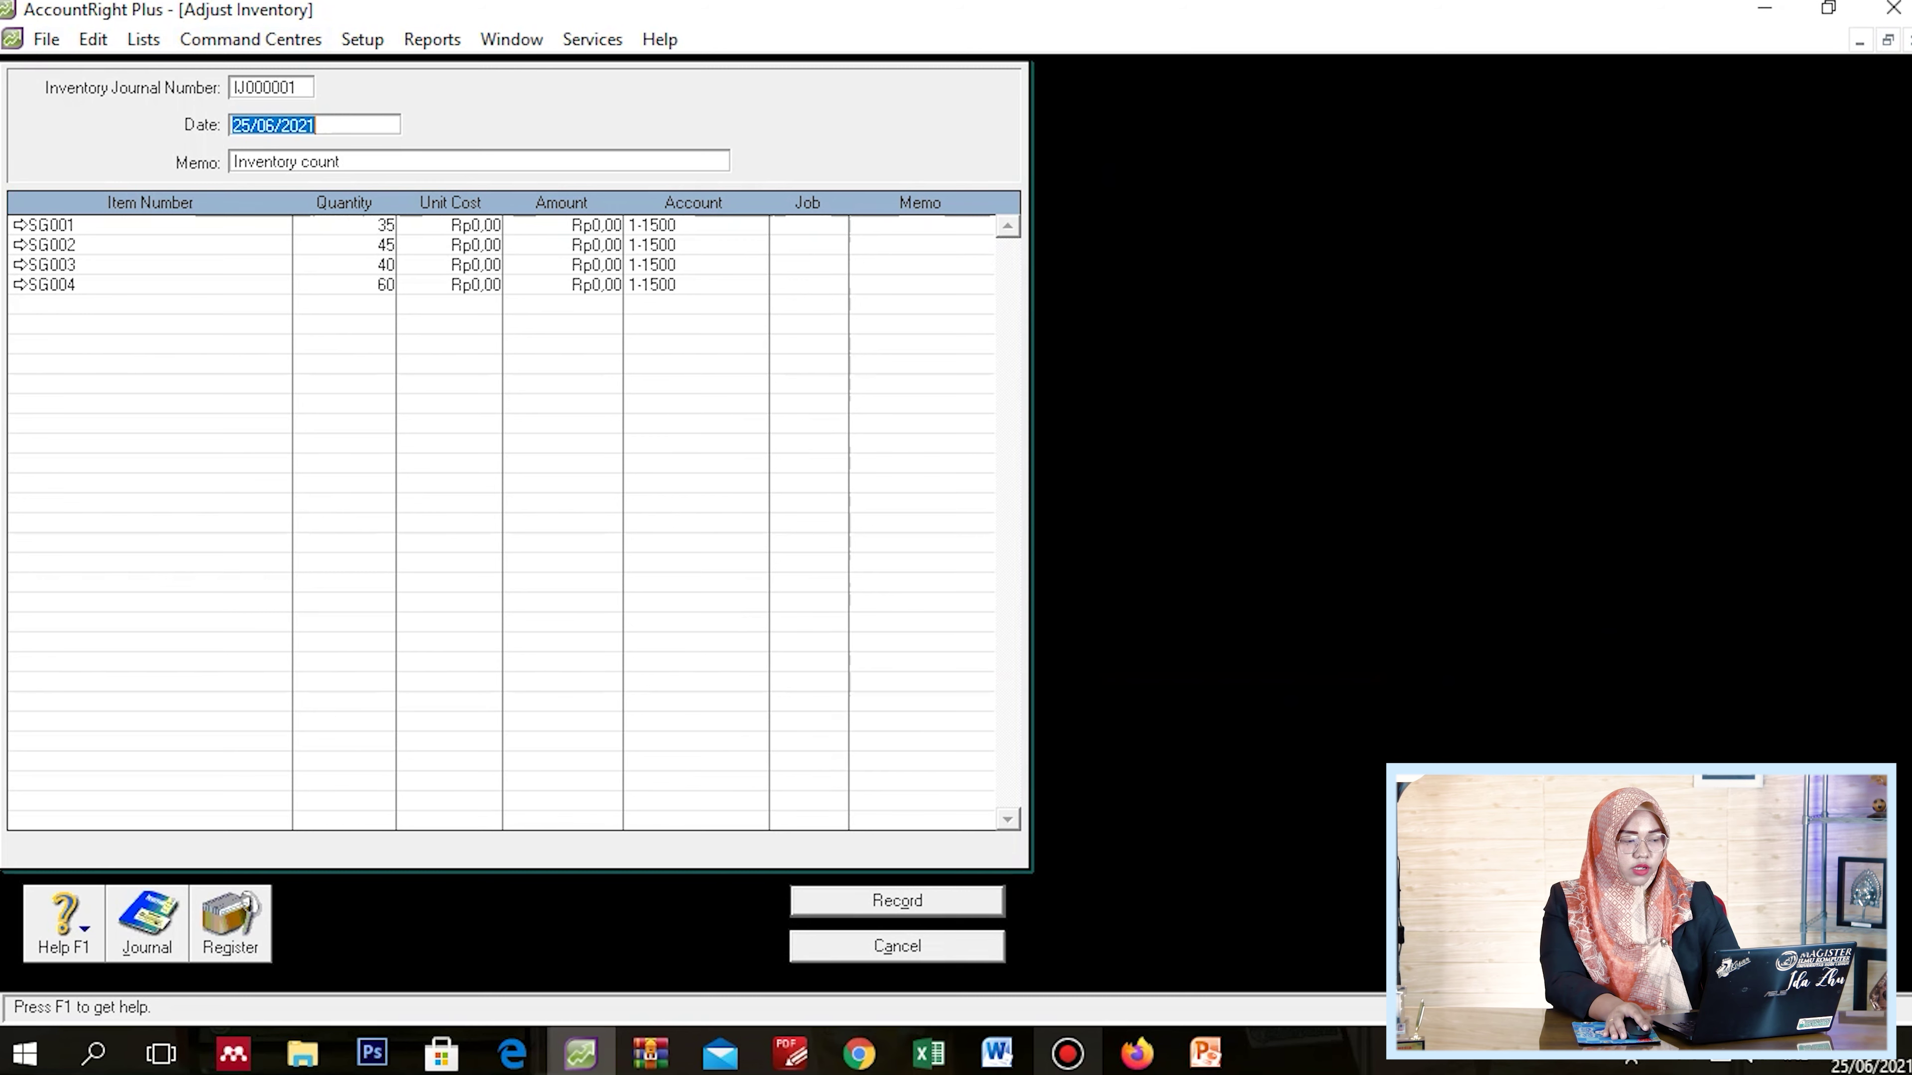
# Review the quantities of SG001 to SG004 in the inventory adjustment
pyautogui.click(385, 225)
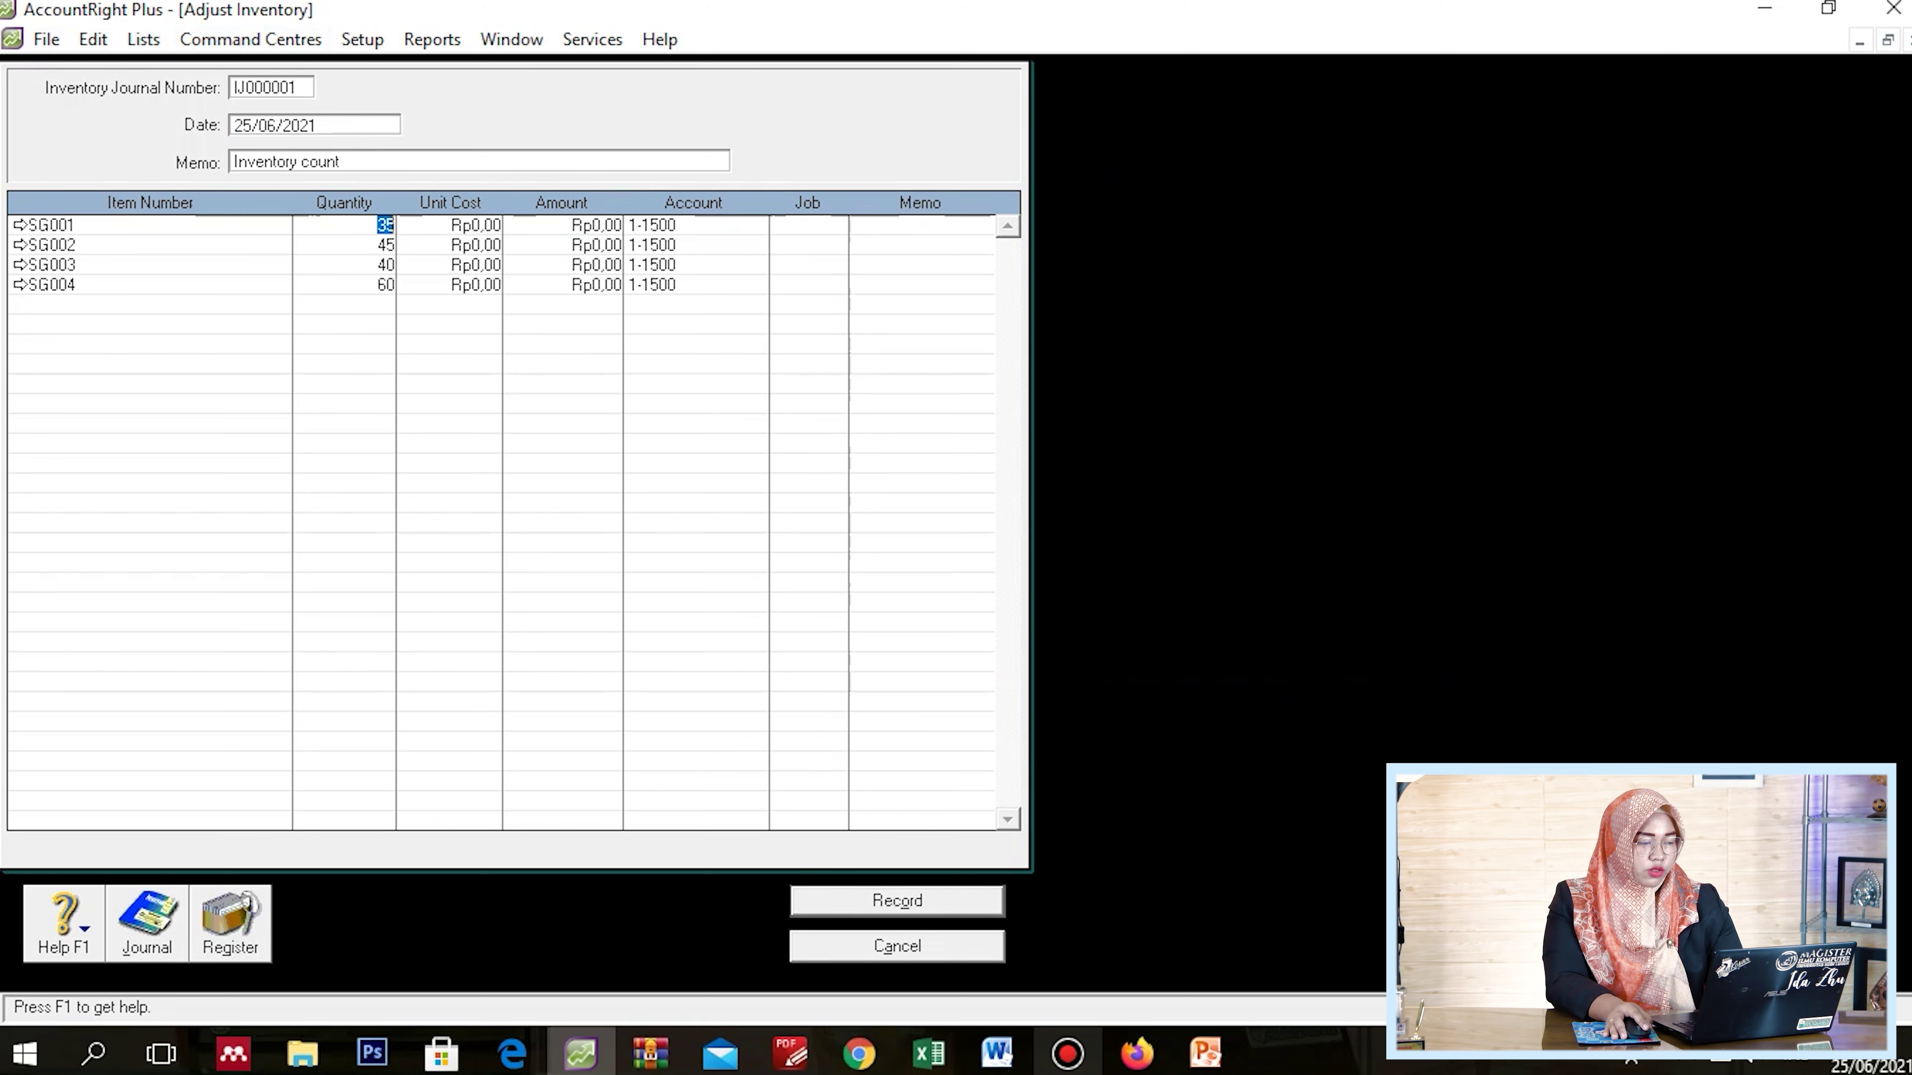
pyautogui.click(385, 265)
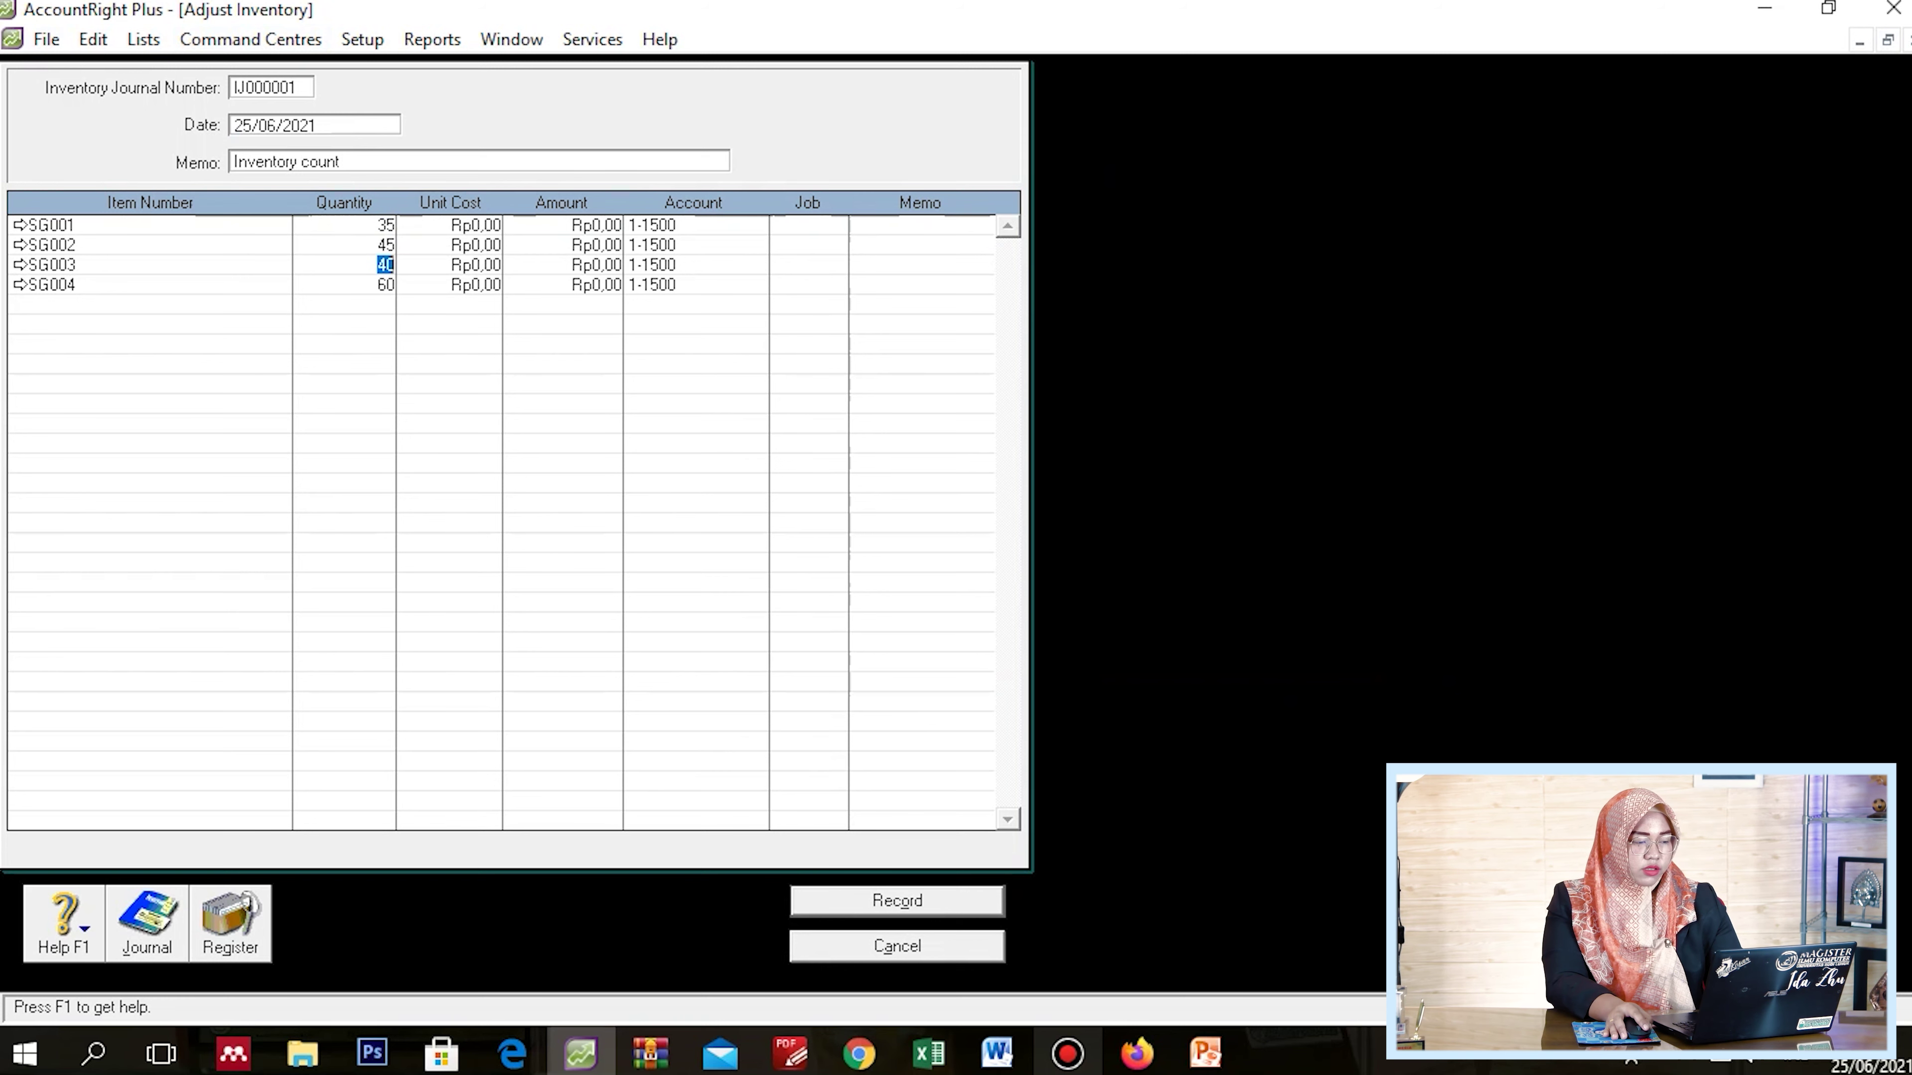
pyautogui.click(386, 285)
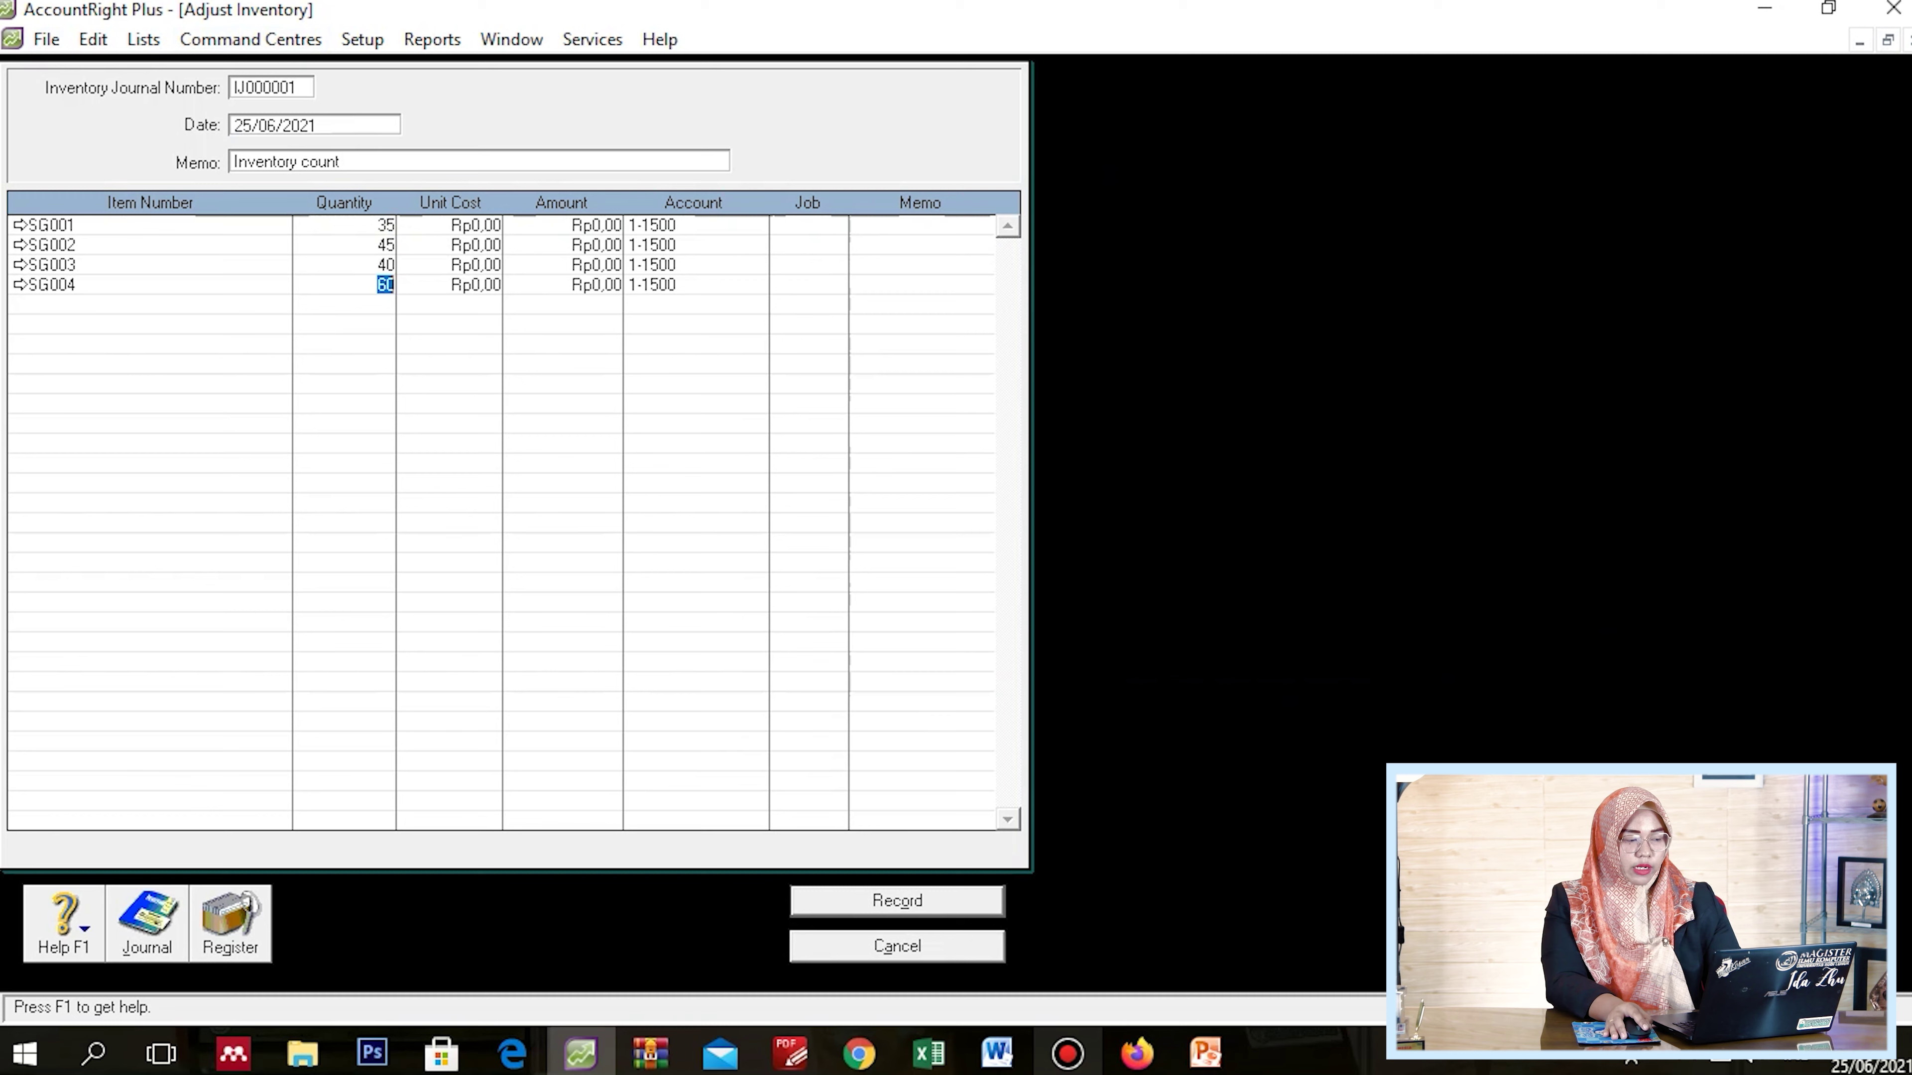